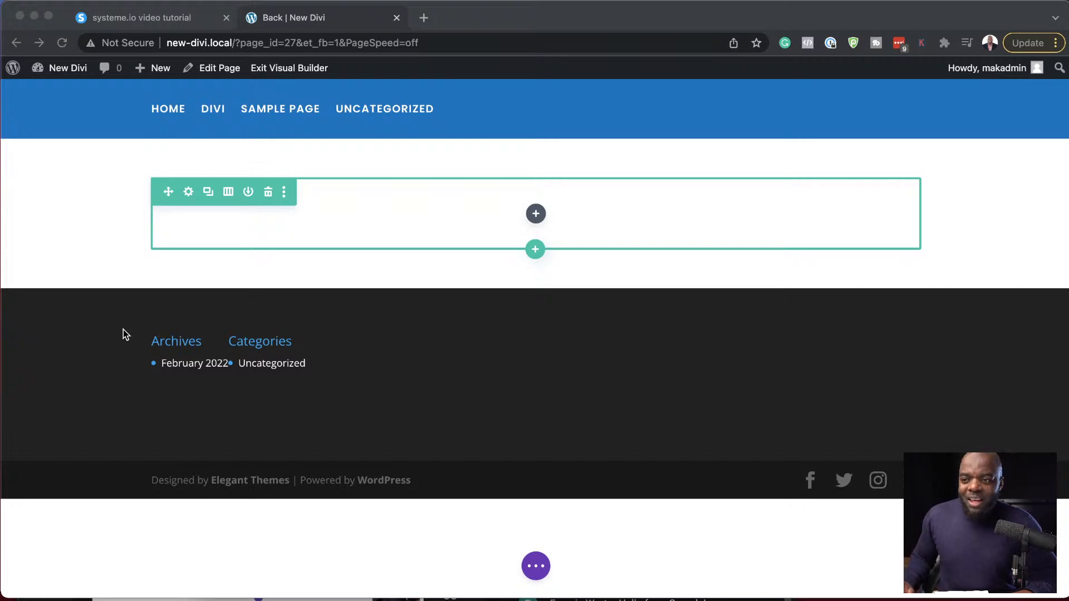
- Leave the page builder for the site's WordPress dashboard, discarding the unsaved page changes
left_click(95, 204)
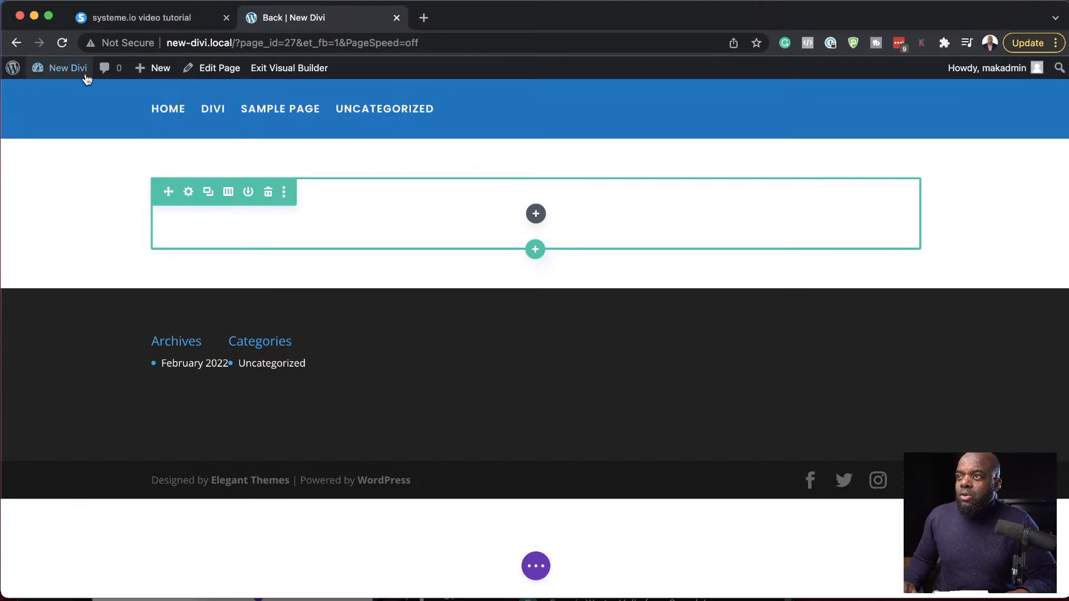
mouse_move(74, 69)
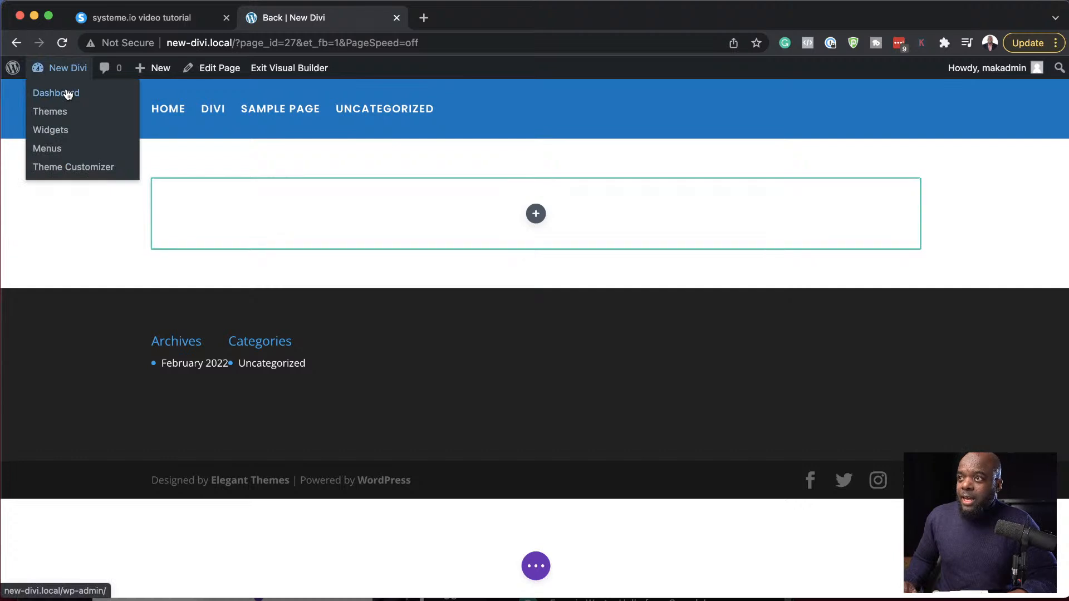
left_click(67, 94)
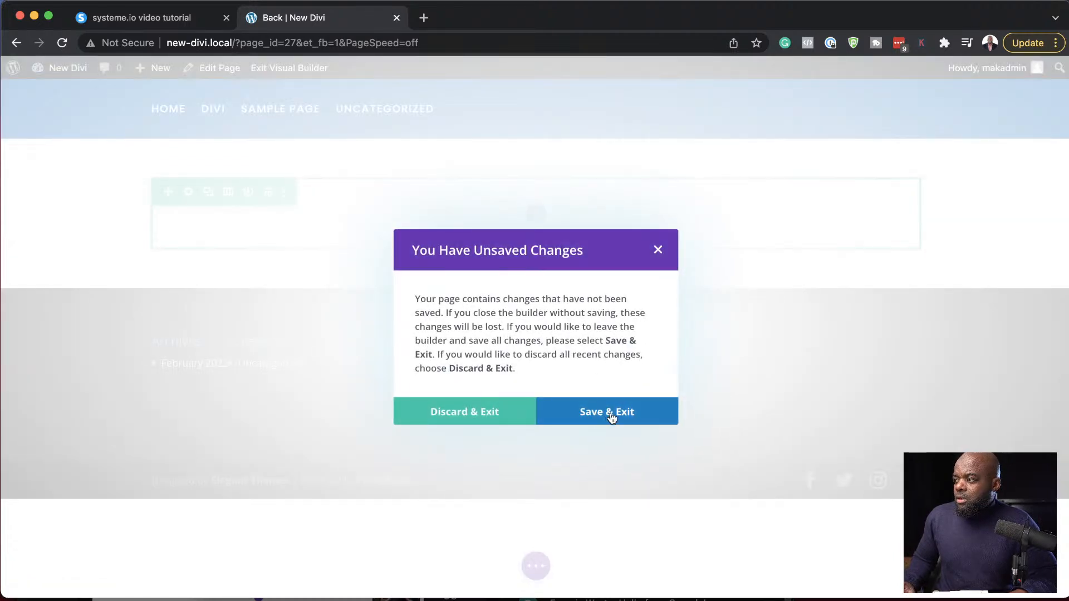
left_click(487, 417)
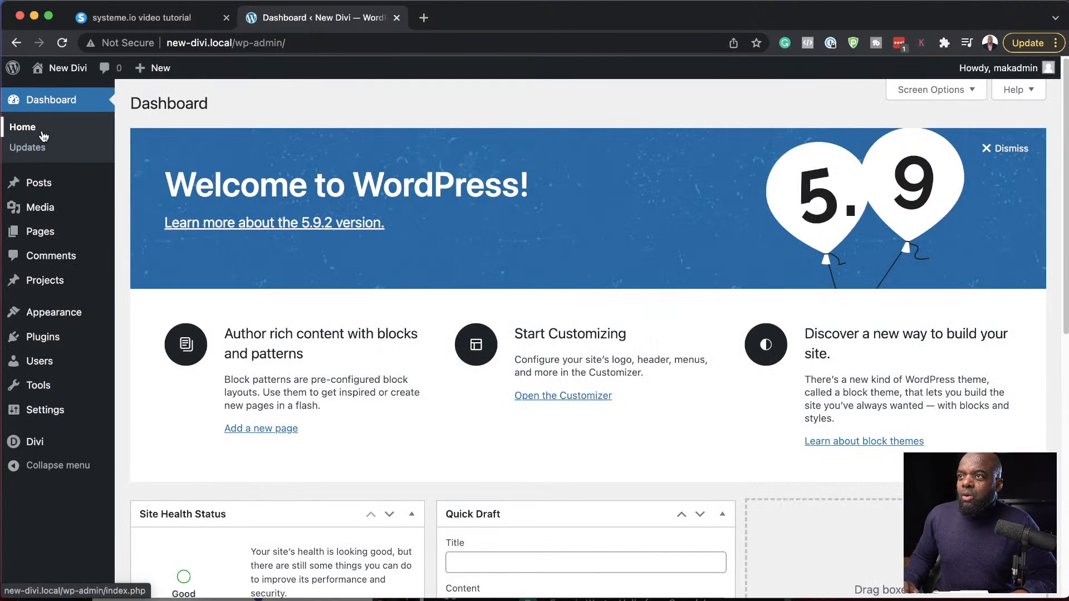
- Check the WordPress updates page for the update status of the installed themes
left_click(39, 151)
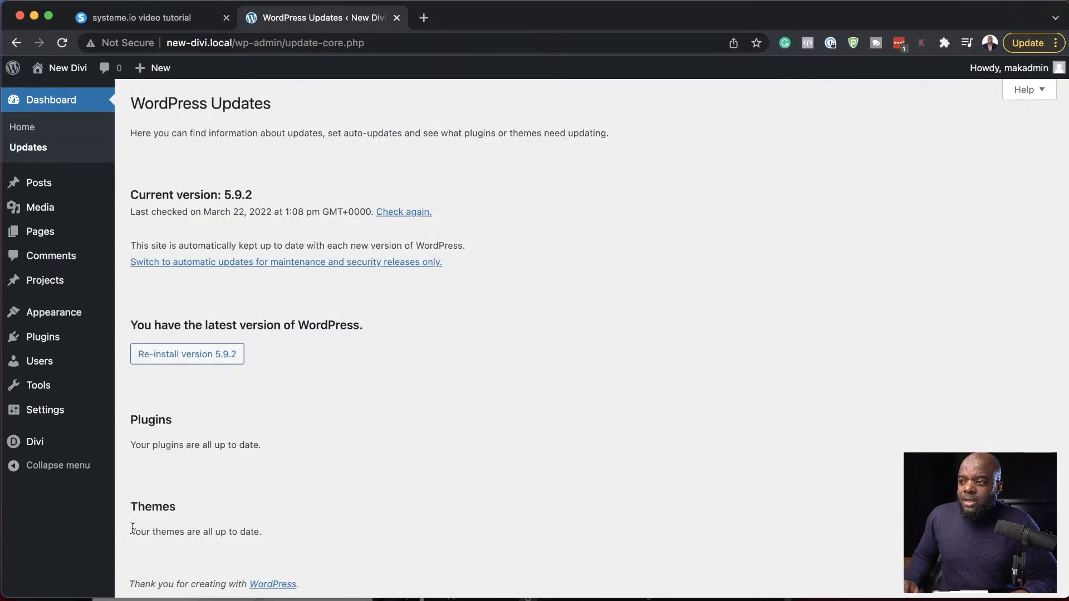
left_click_drag(136, 532, 296, 540)
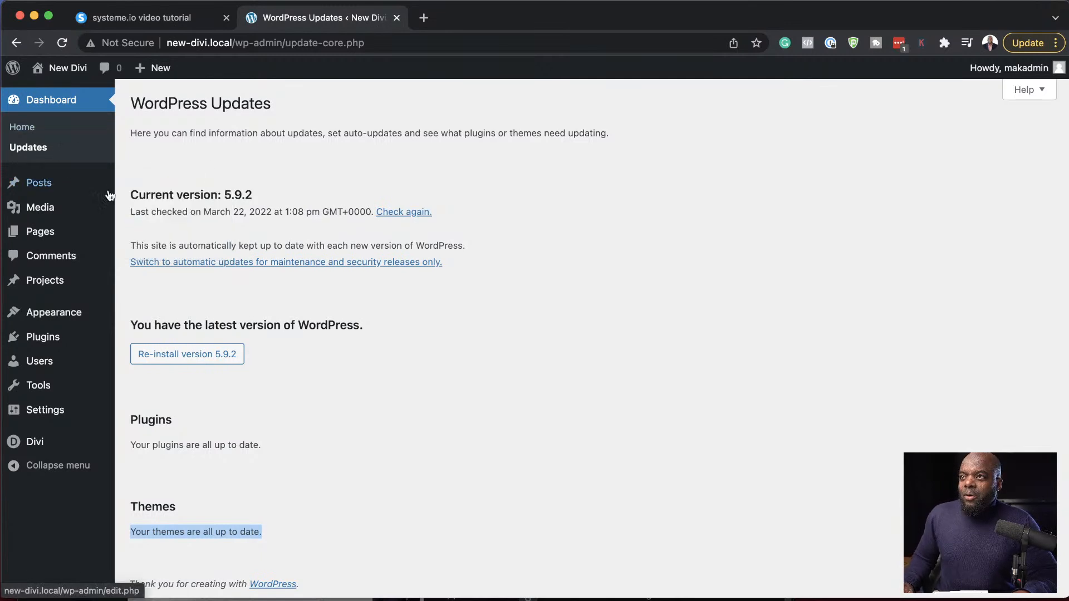
- Create a new page titled "Bg" and open it in the Divi Builder
mouse_move(69, 236)
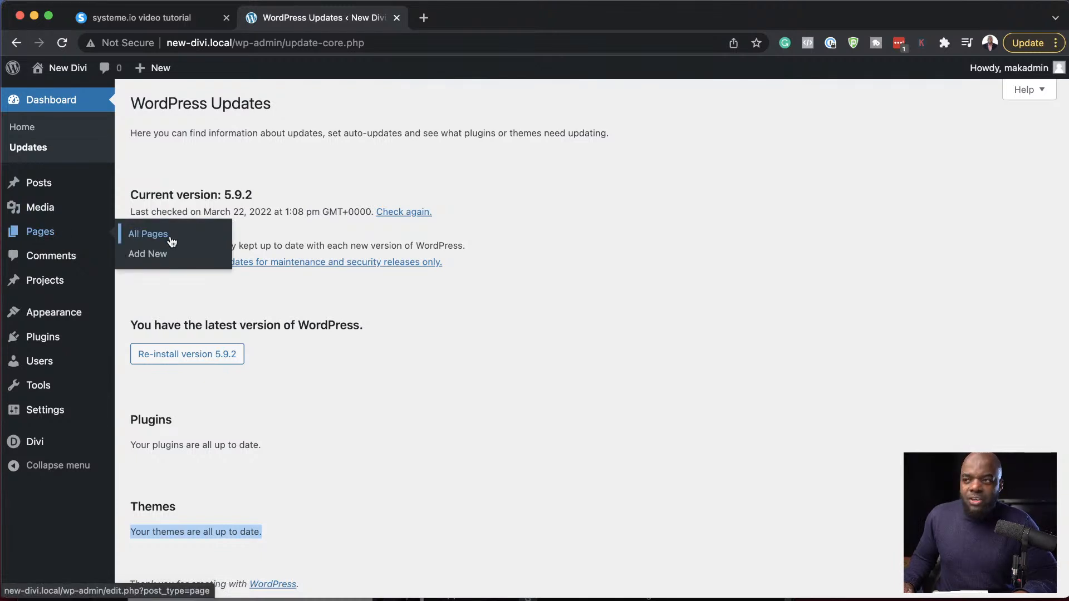
left_click(155, 257)
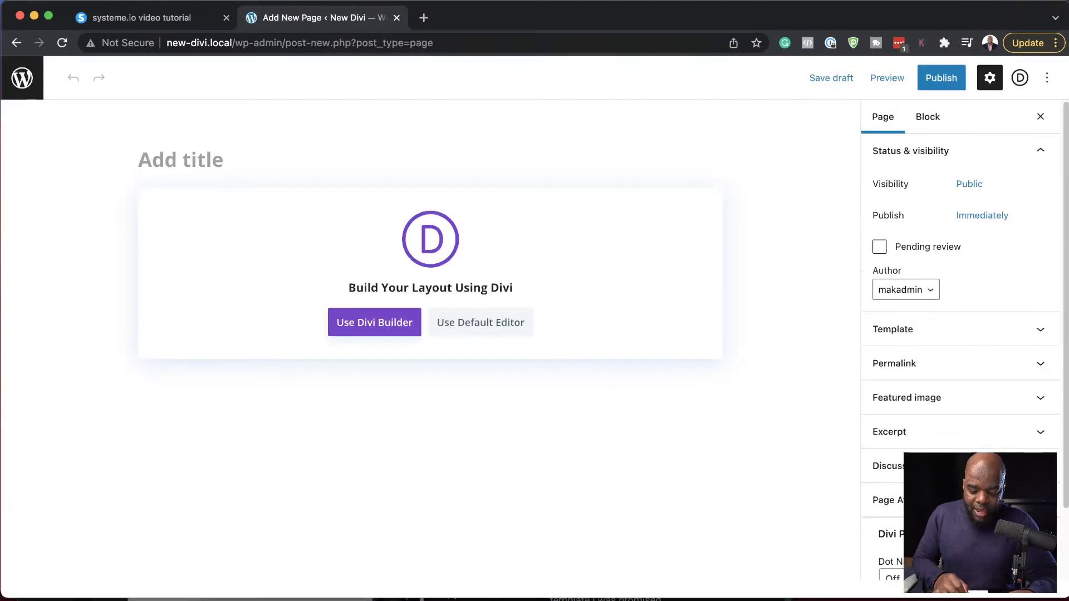
type("Bg")
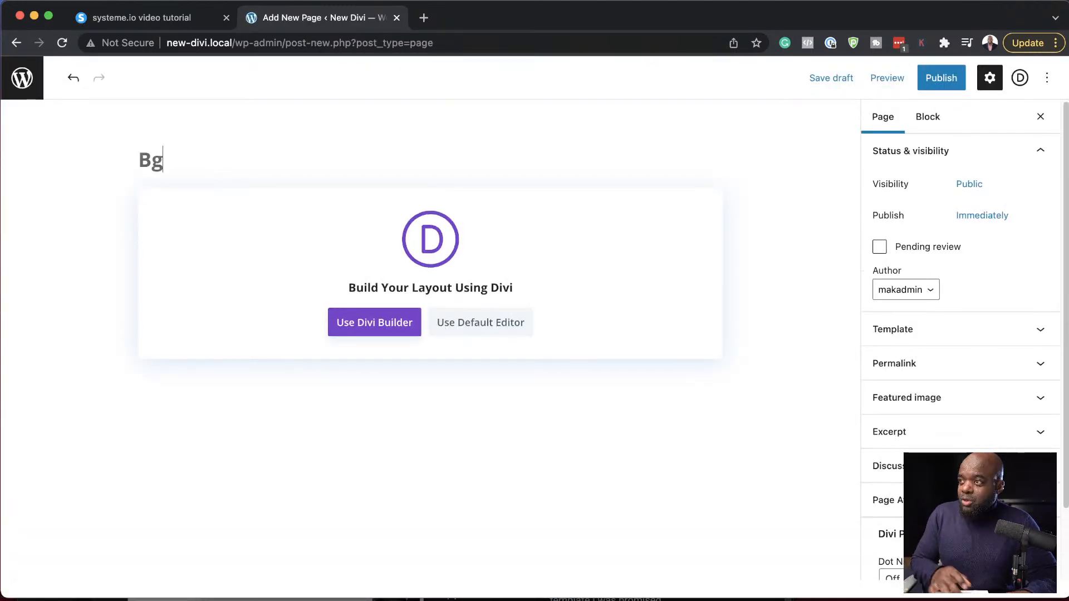
left_click(381, 327)
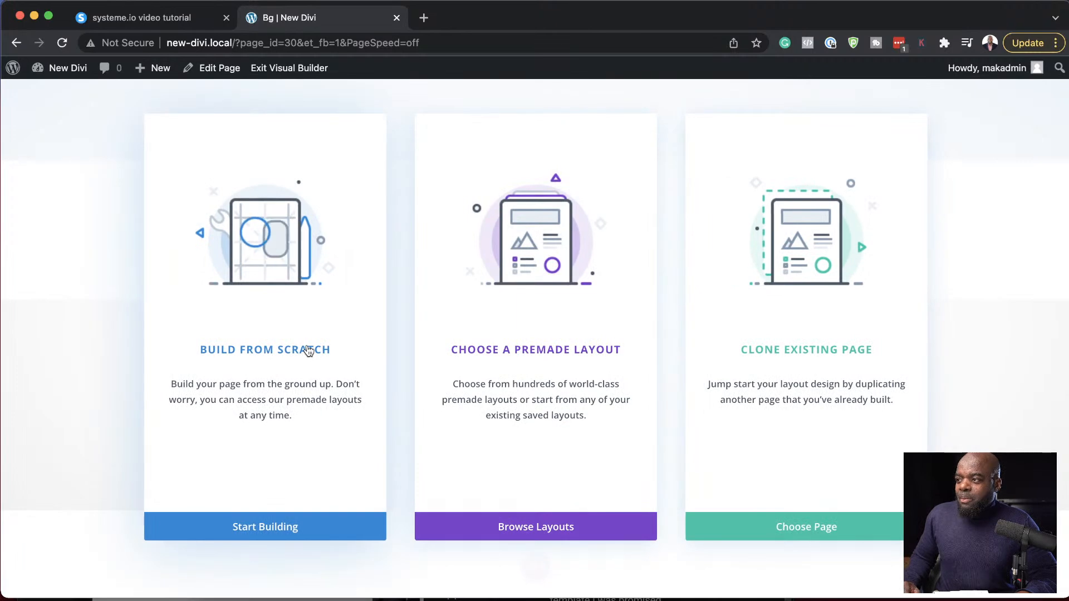
- Start the page from scratch with a row of two equal columns, leaving both columns without a module
left_click(309, 351)
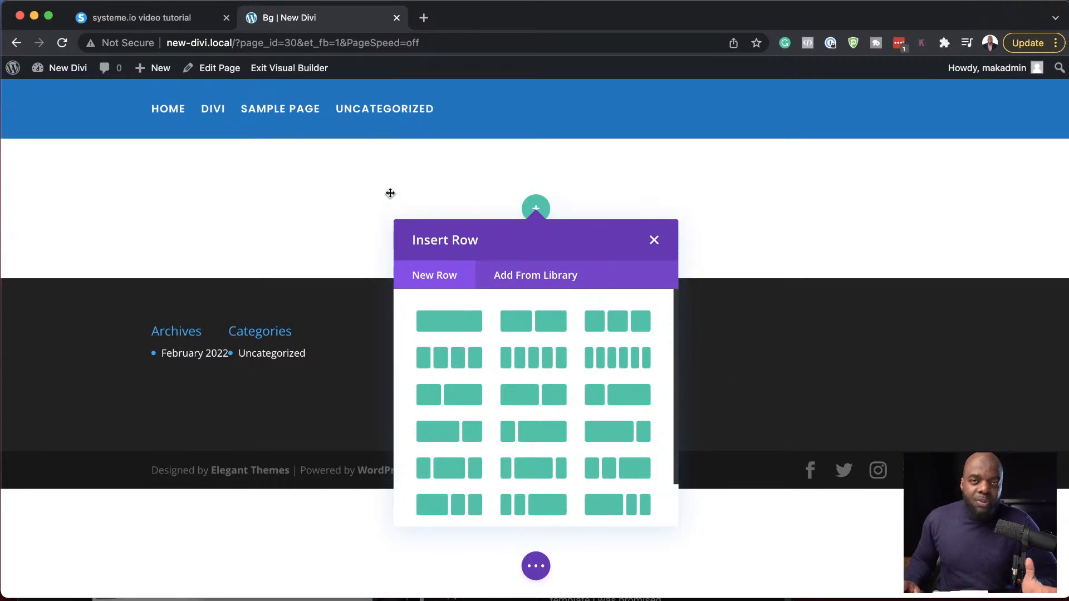
left_click(545, 327)
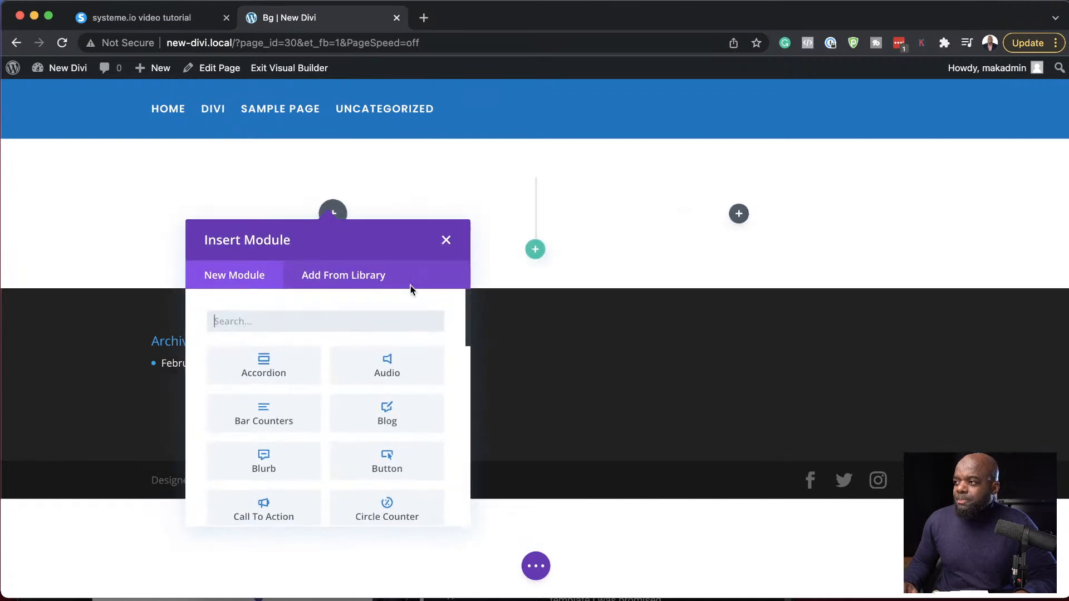
left_click(446, 240)
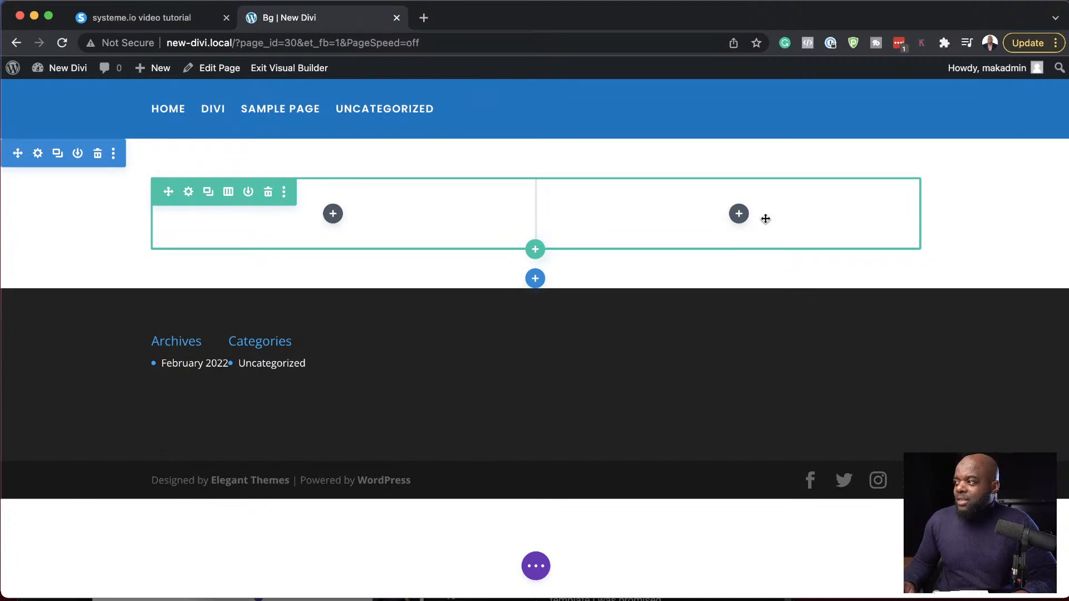
- Add an Image module to the row's second column and load 1Untitled-1.png from the media library
left_click(735, 217)
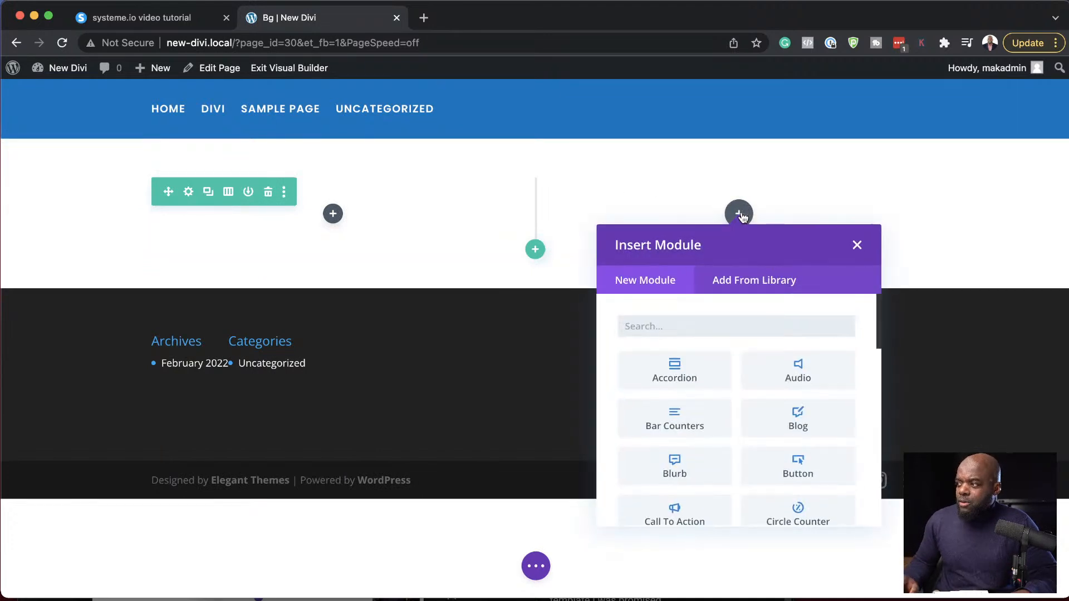
type("im")
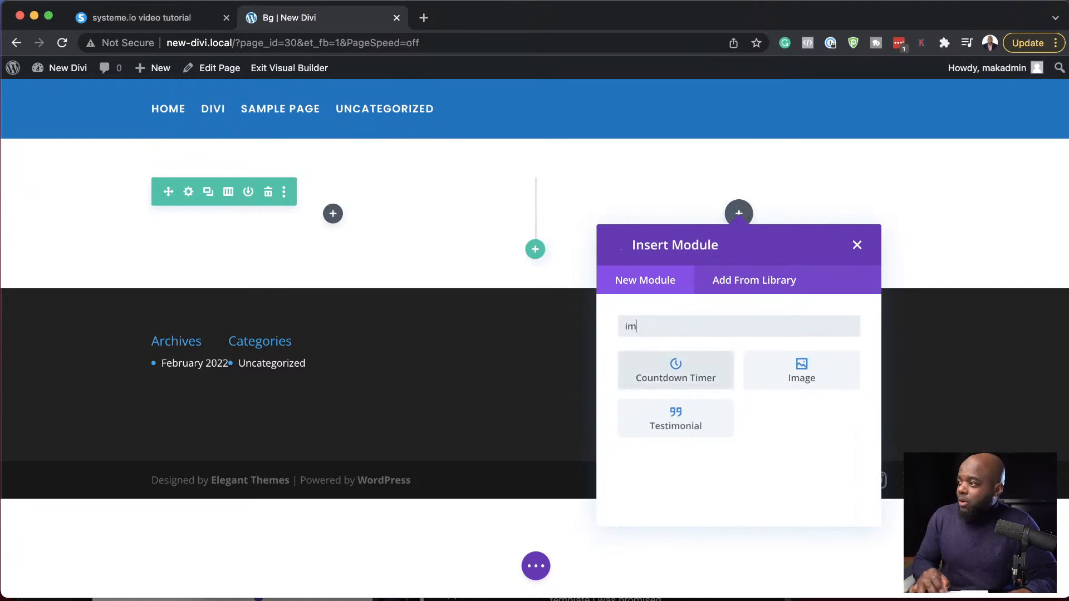
left_click(813, 377)
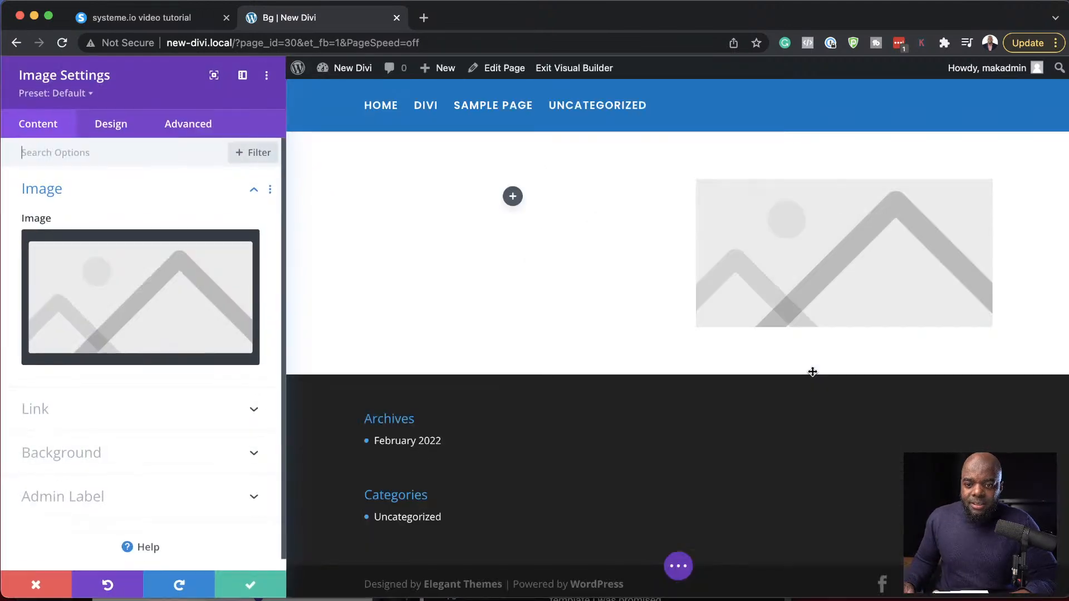
left_click(124, 301)
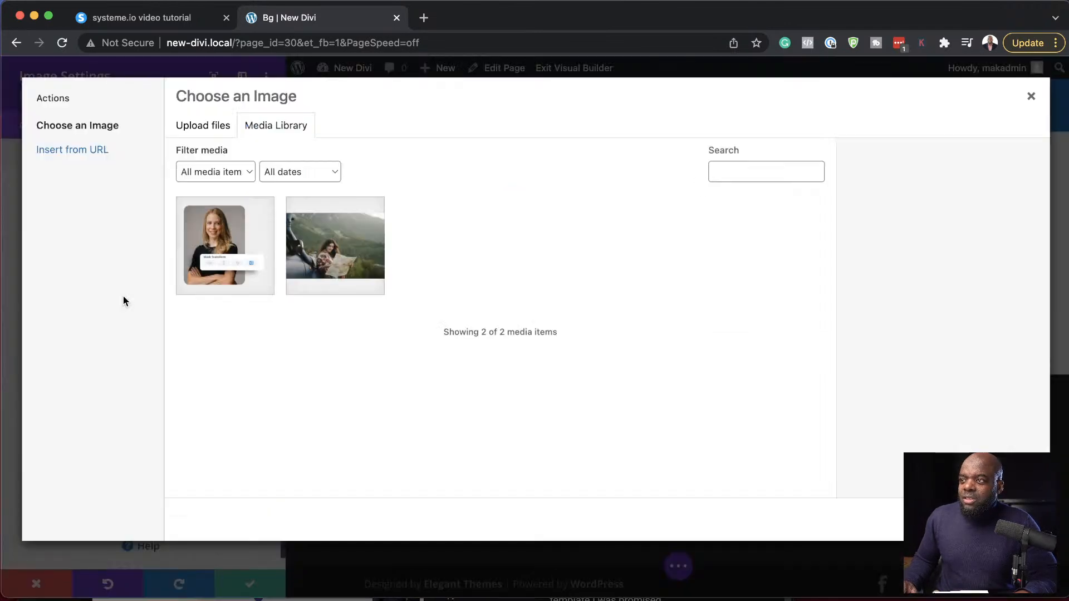
left_click(221, 226)
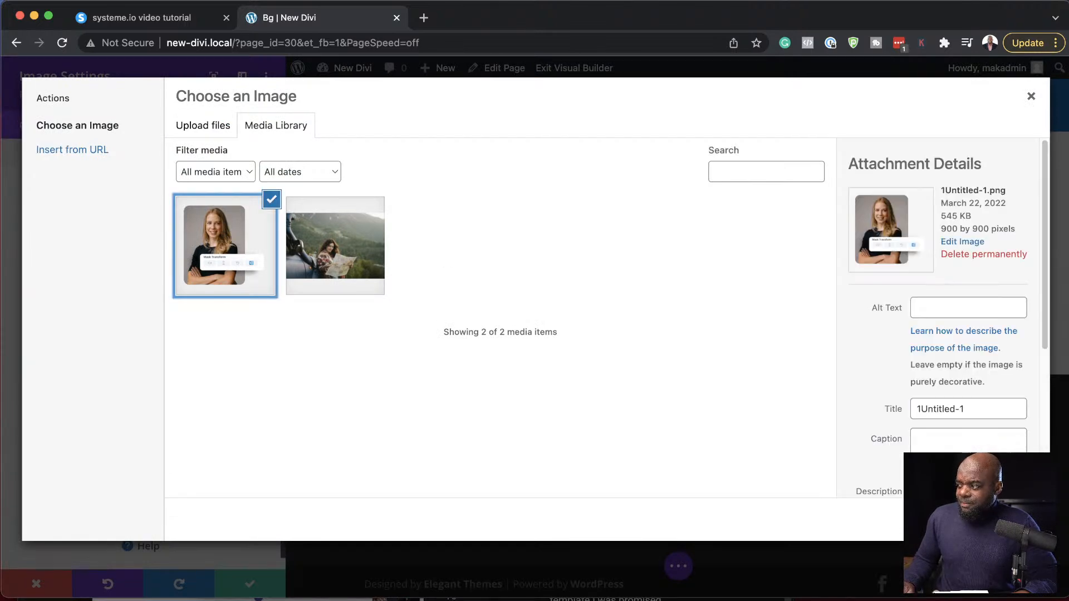
left_click(997, 520)
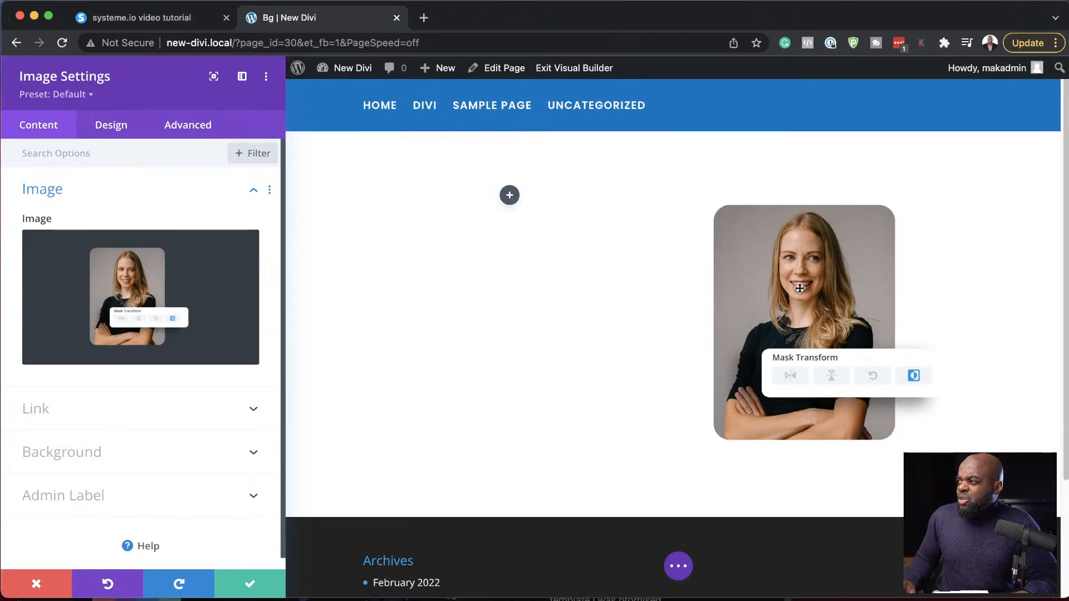
- Try the first box shadow preset on the portrait image, and reset the box shadow to none
left_click(126, 125)
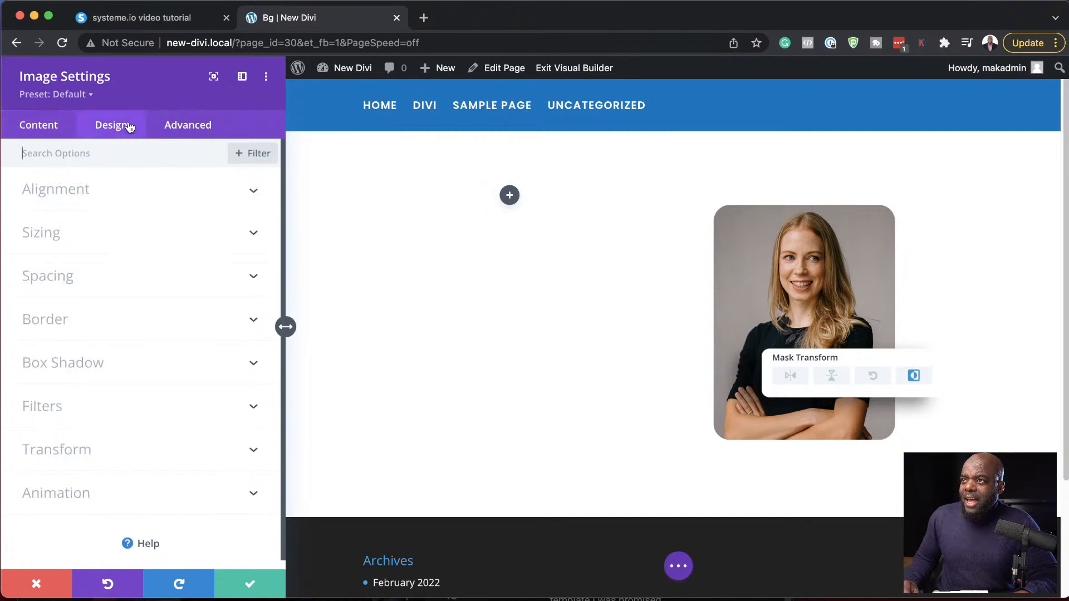
left_click(79, 368)
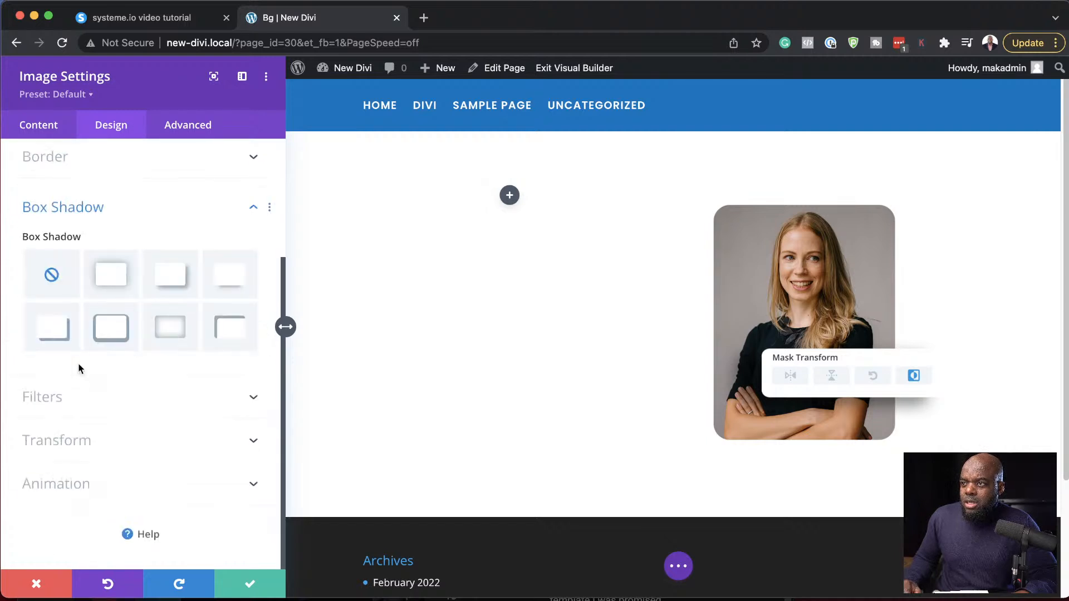
left_click(122, 284)
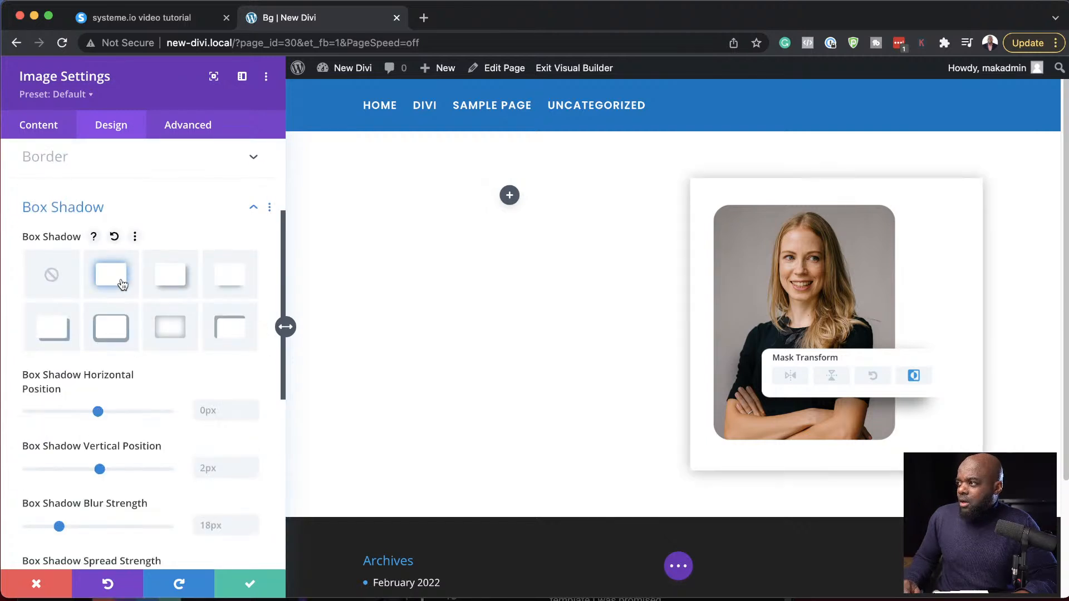
left_click(51, 275)
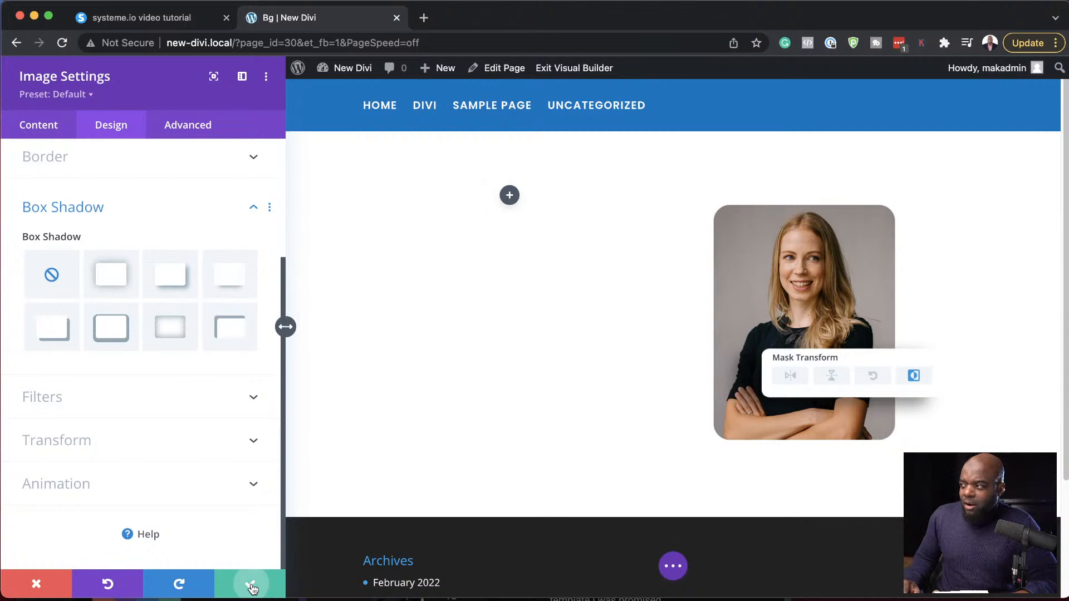
- Save the image settings and insert a Text module in the row's first column
left_click(251, 585)
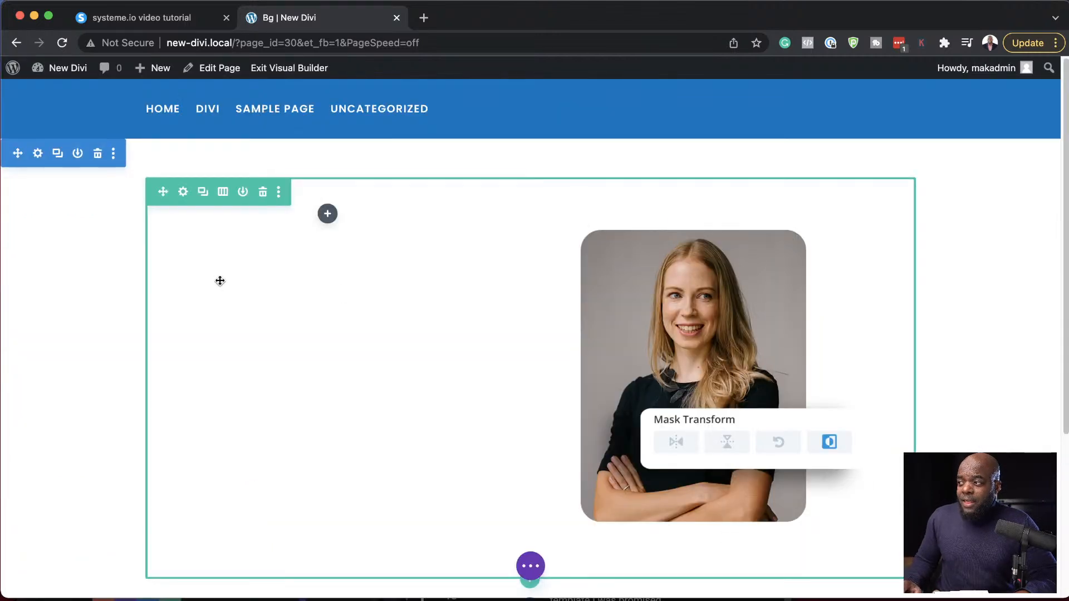
left_click(328, 216)
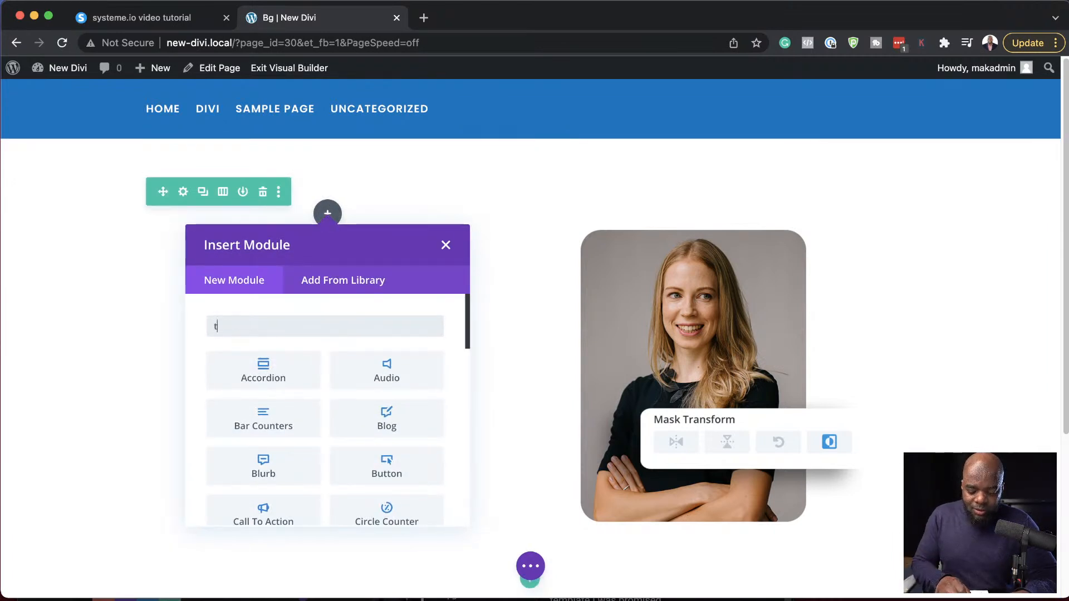
type("text")
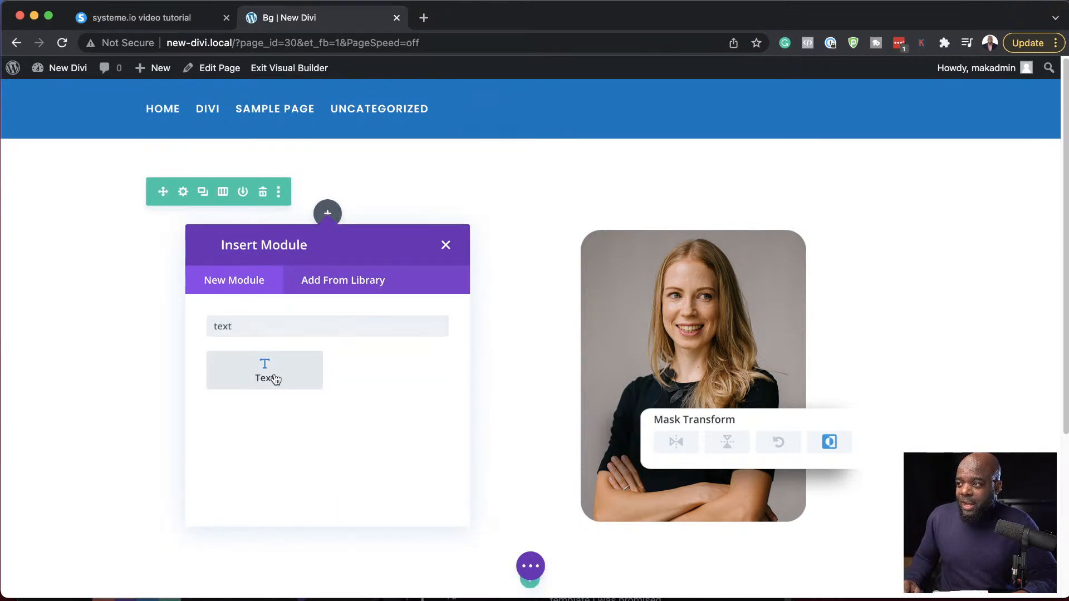
left_click(275, 378)
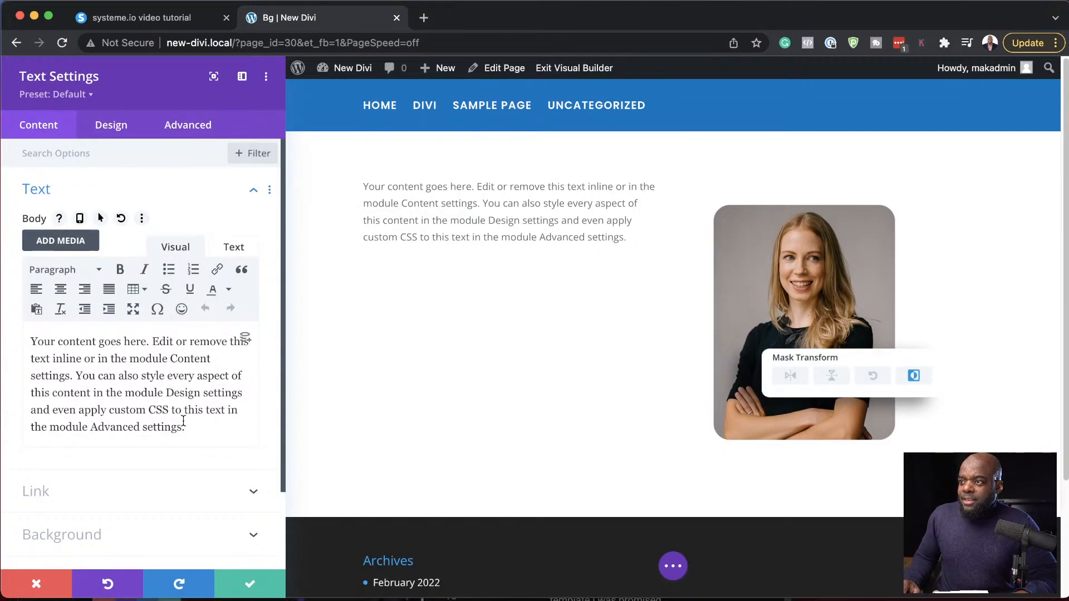
- Shorten the text module's body to "Your content goes here." and format it as Heading 1
left_click_drag(154, 341, 205, 438)
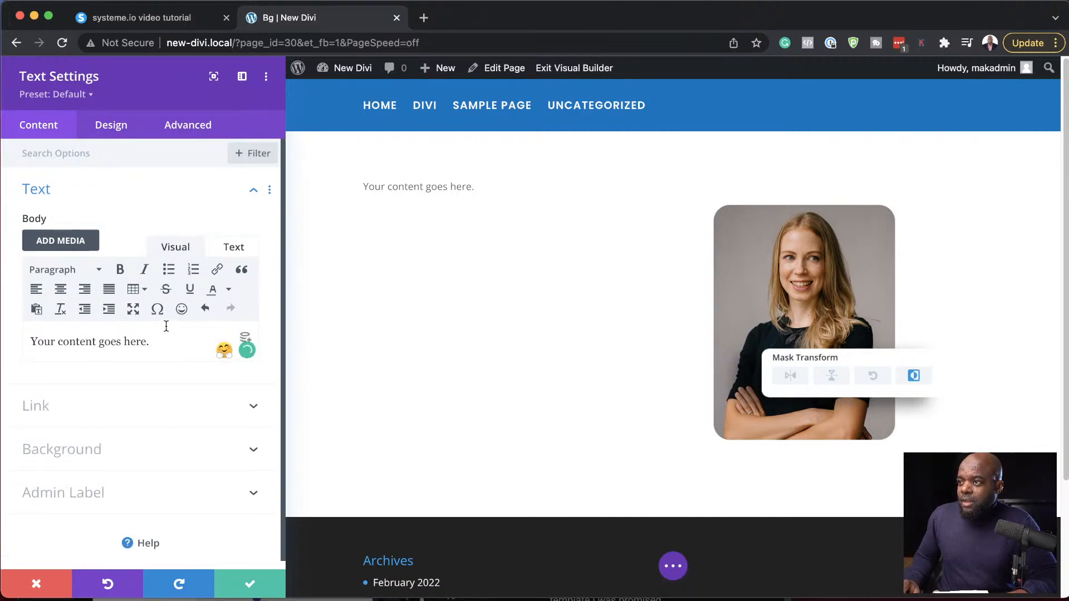
left_click_drag(167, 342, 10, 337)
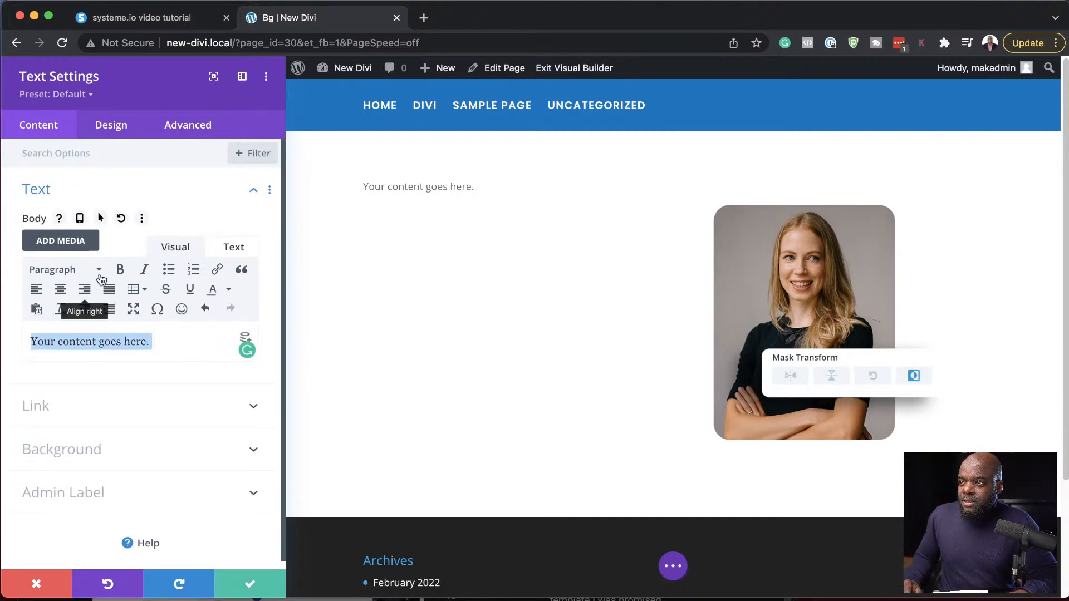
left_click(82, 273)
left_click(98, 327)
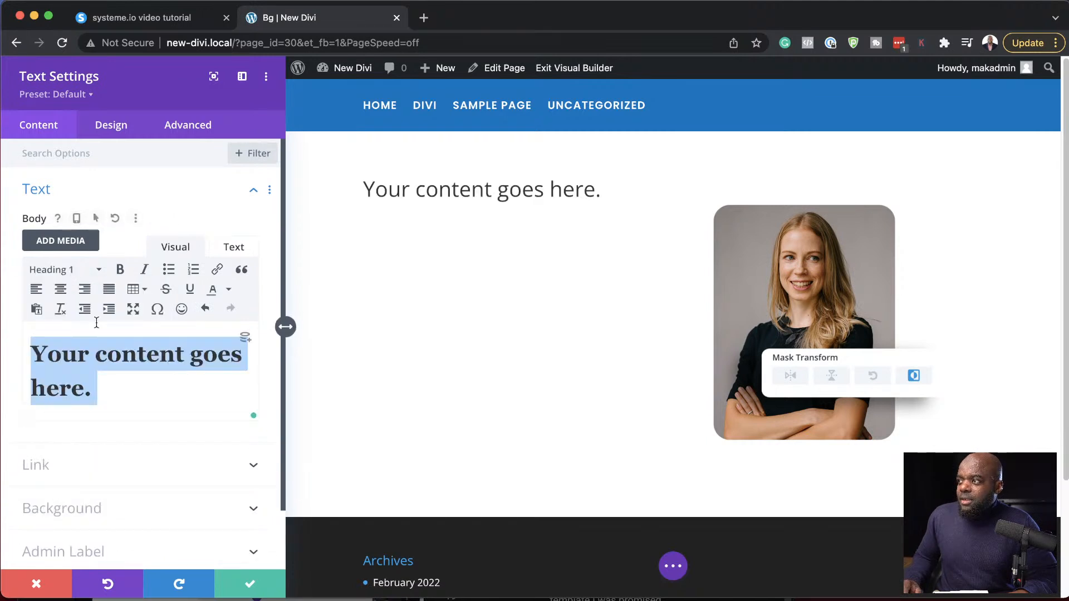
- Set the text module's Heading 1 font to Poppins with a Bold weight
left_click(114, 129)
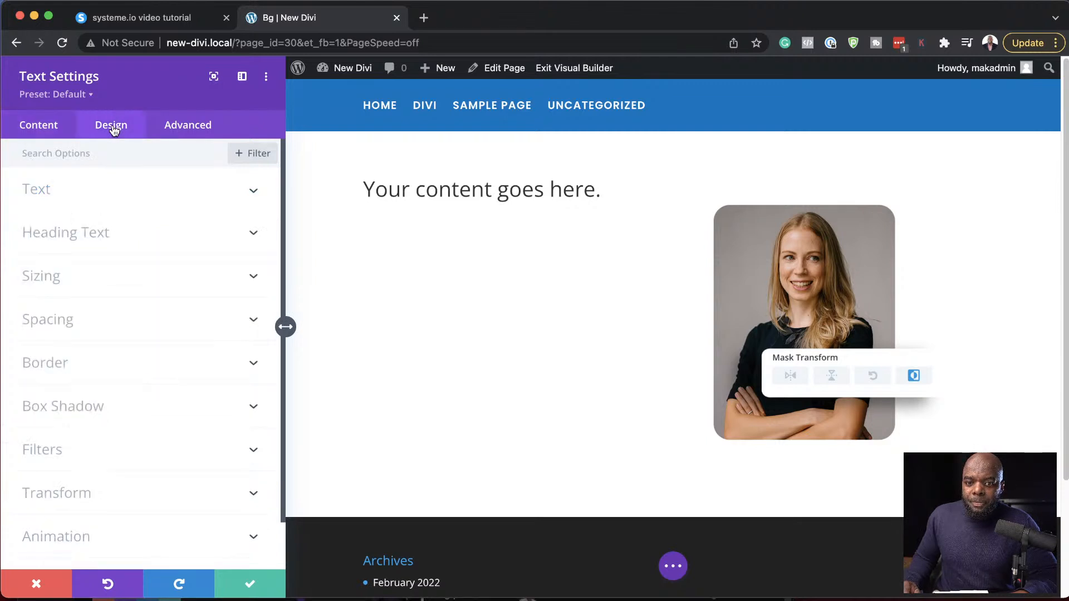
left_click(79, 195)
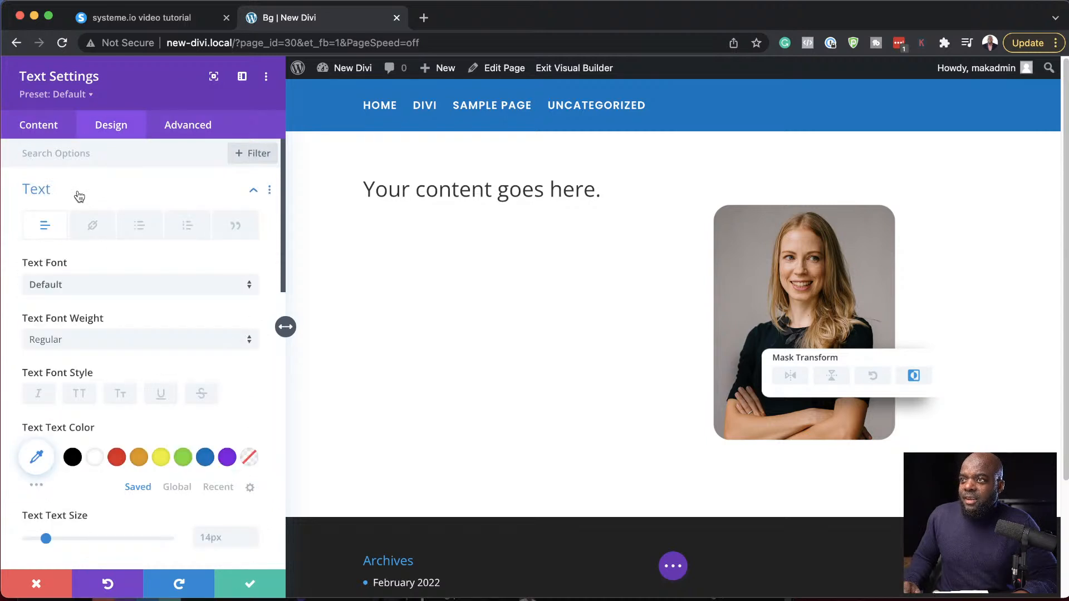
left_click(73, 195)
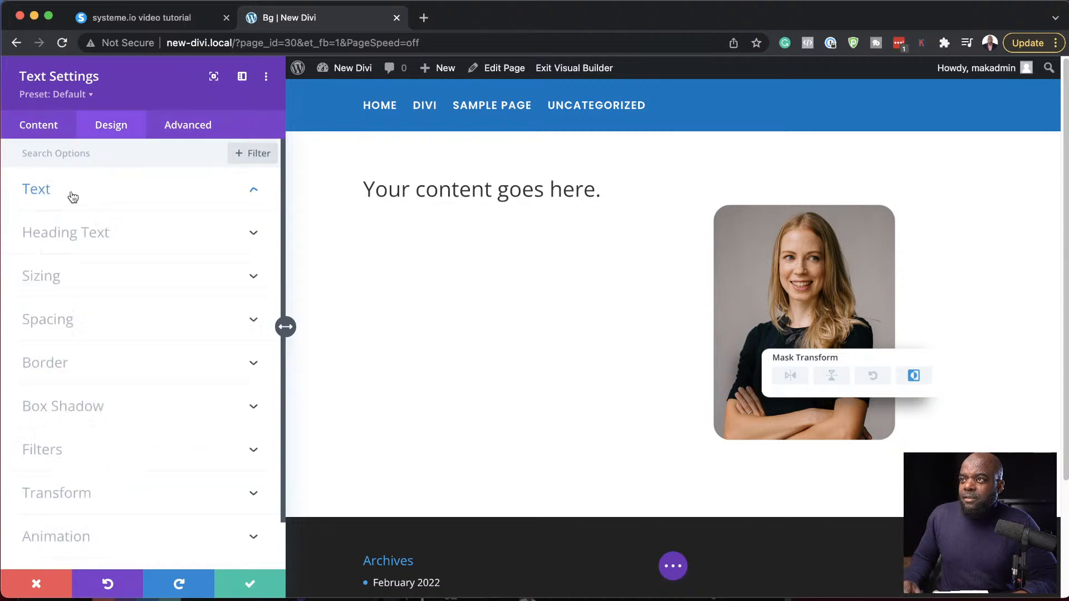
left_click(84, 232)
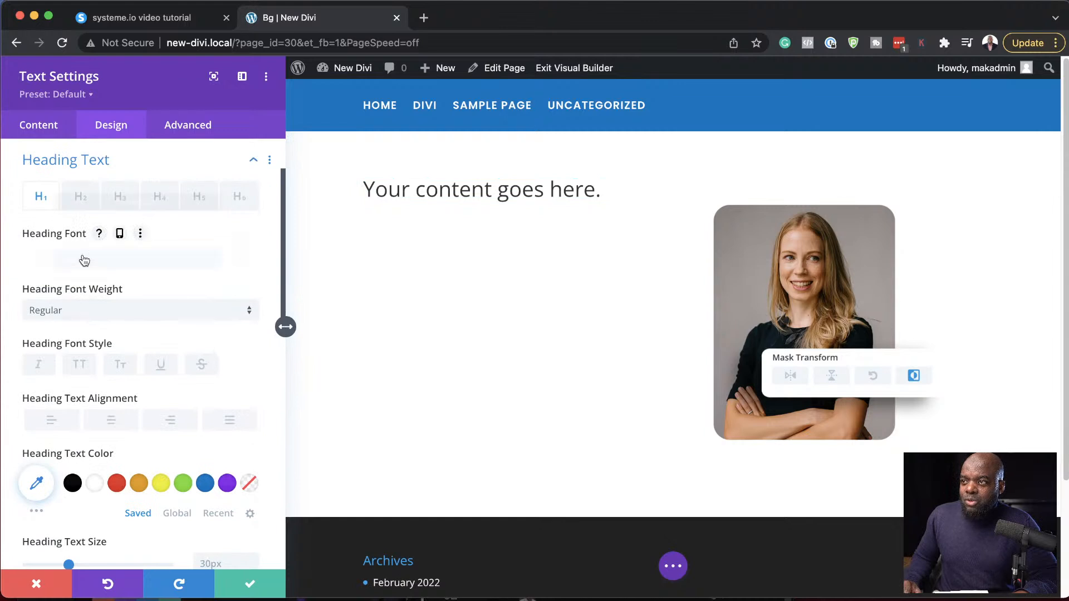
left_click(84, 258)
type("pop")
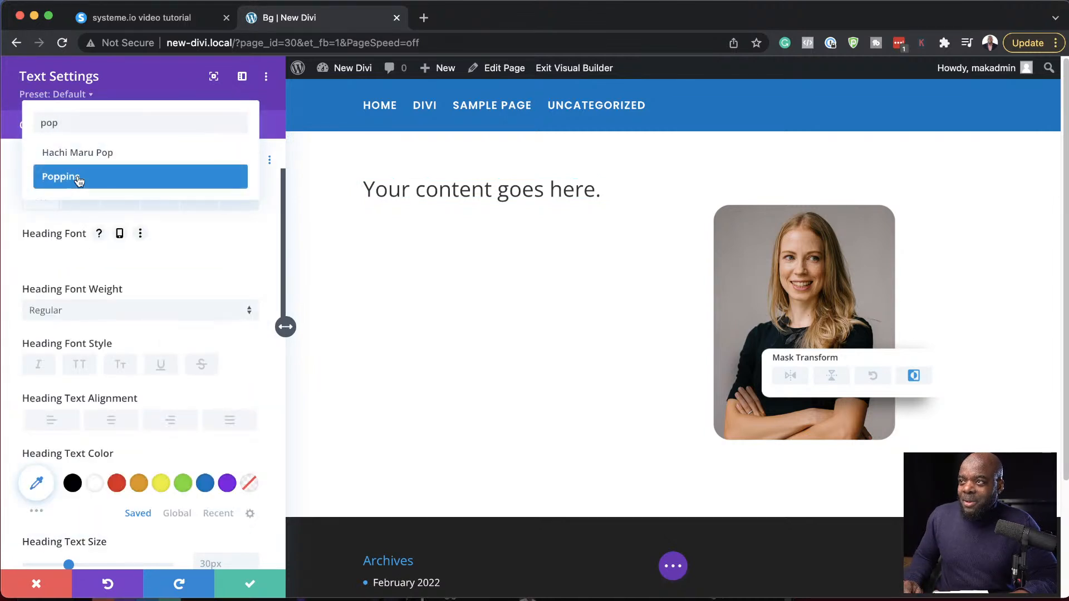
left_click(78, 179)
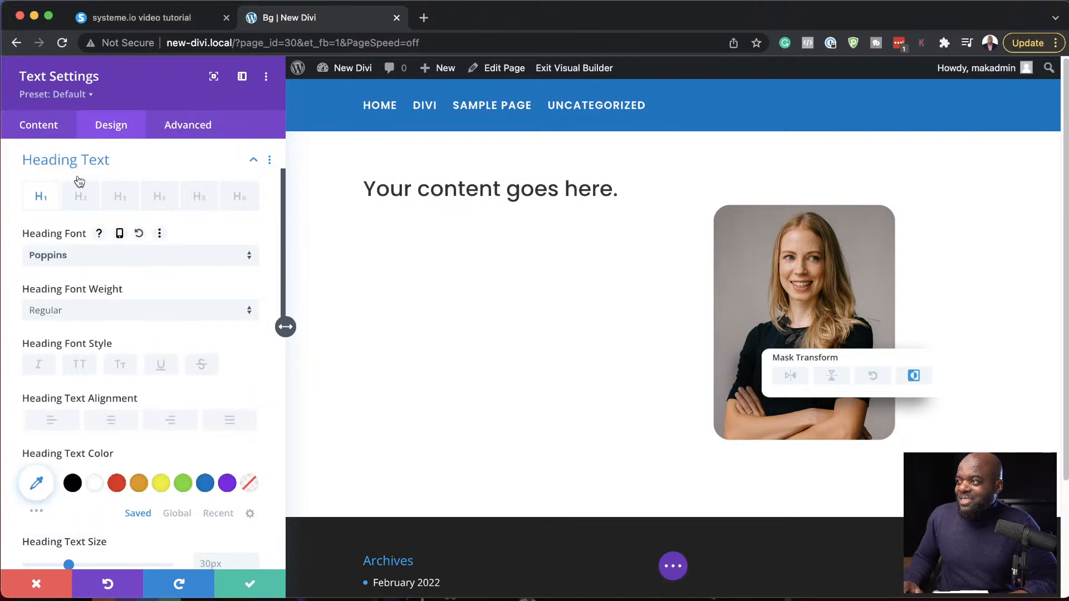
left_click(74, 315)
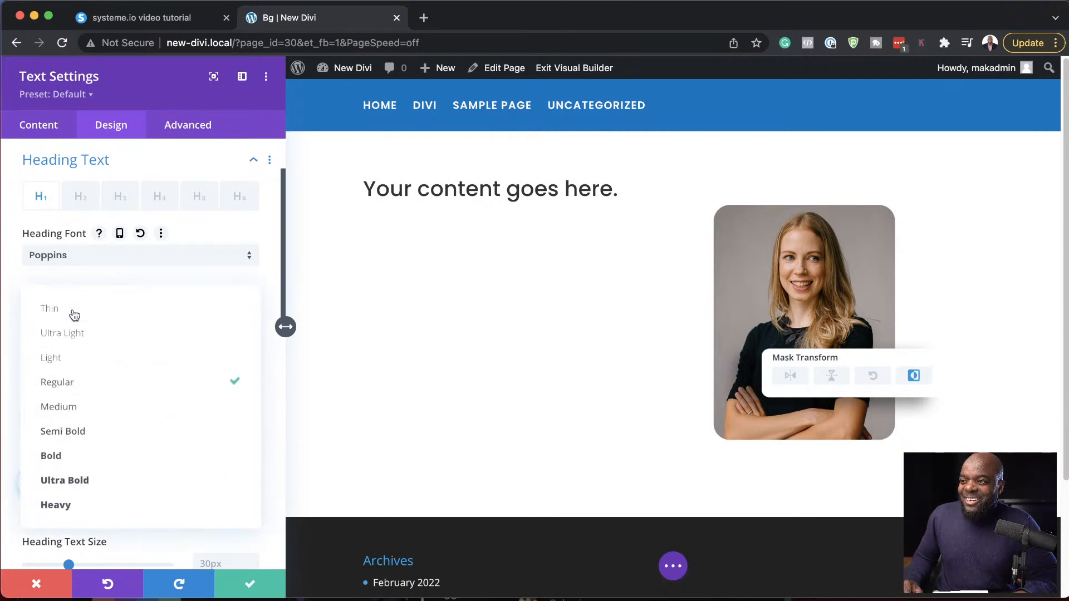
left_click(90, 462)
- Increase the Heading 1 text size to 43px
scroll(223, 474, "down", 6)
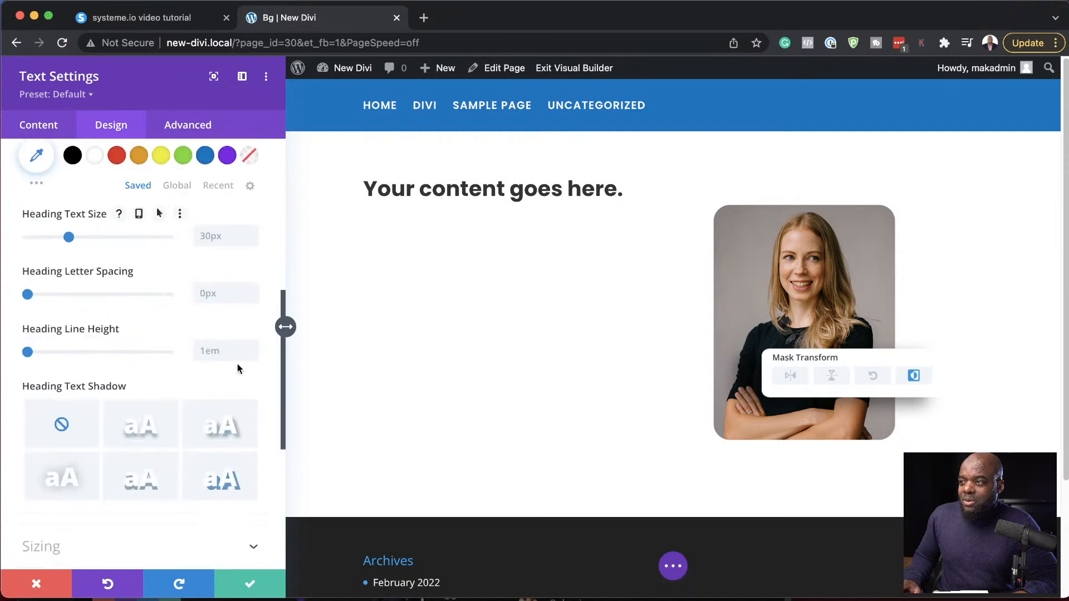
scroll(236, 423, "up", 3)
left_click_drag(68, 397, 87, 401)
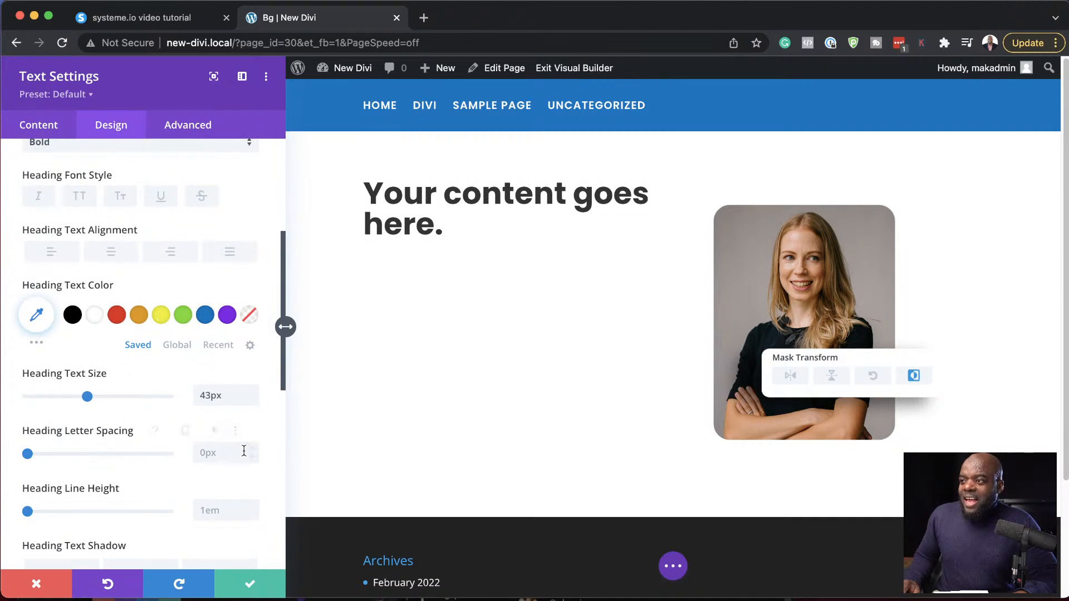
- Paste the placeholder paragraph beginning "Edit or remove this text inline" below the heading in the text module's body
left_click(38, 126)
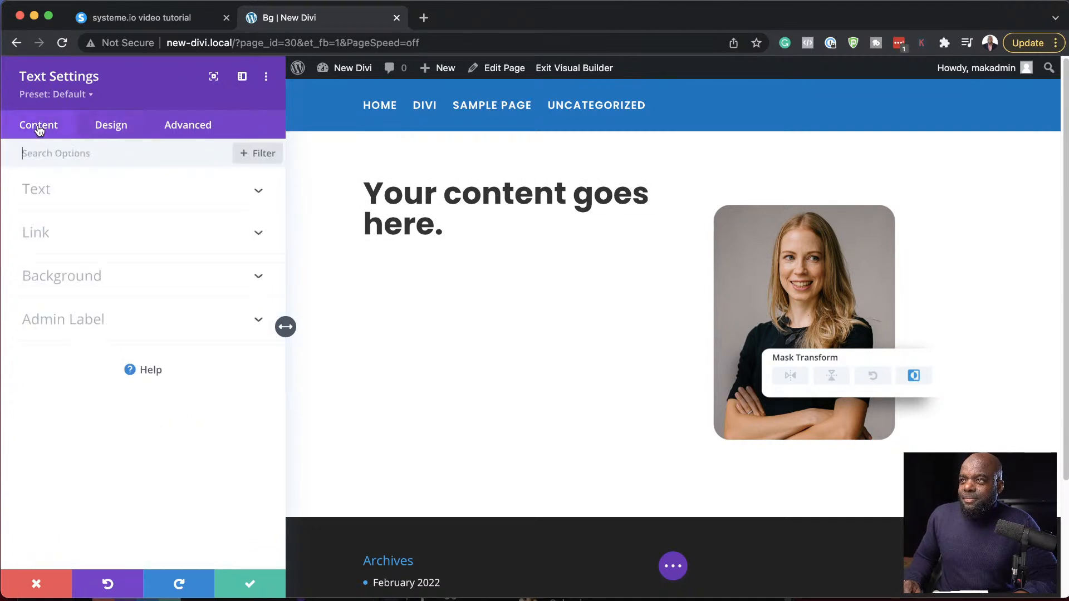
left_click(74, 199)
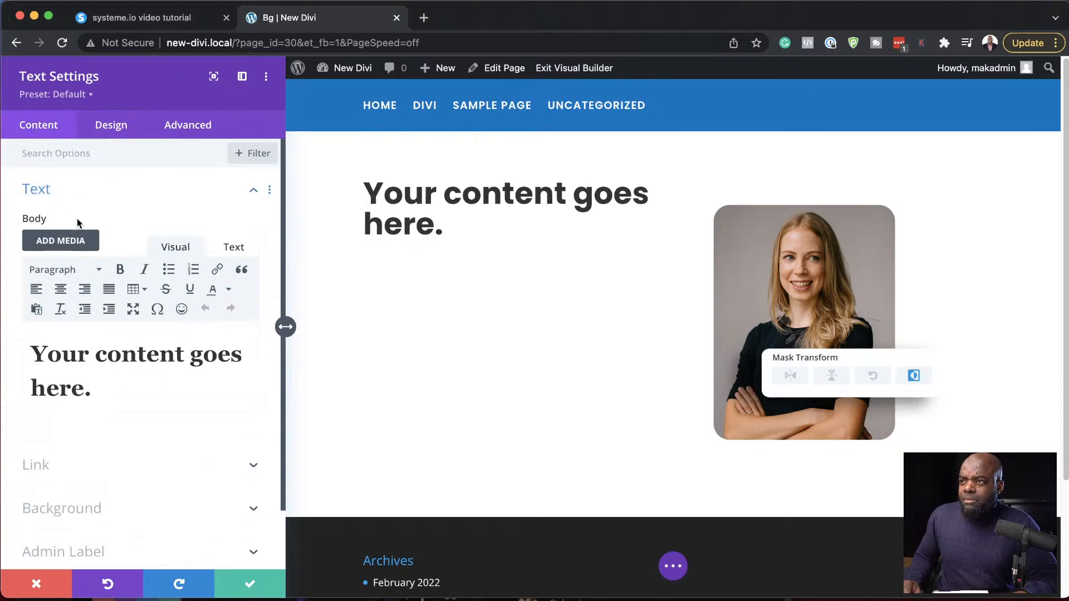
left_click(108, 390)
key("Return")
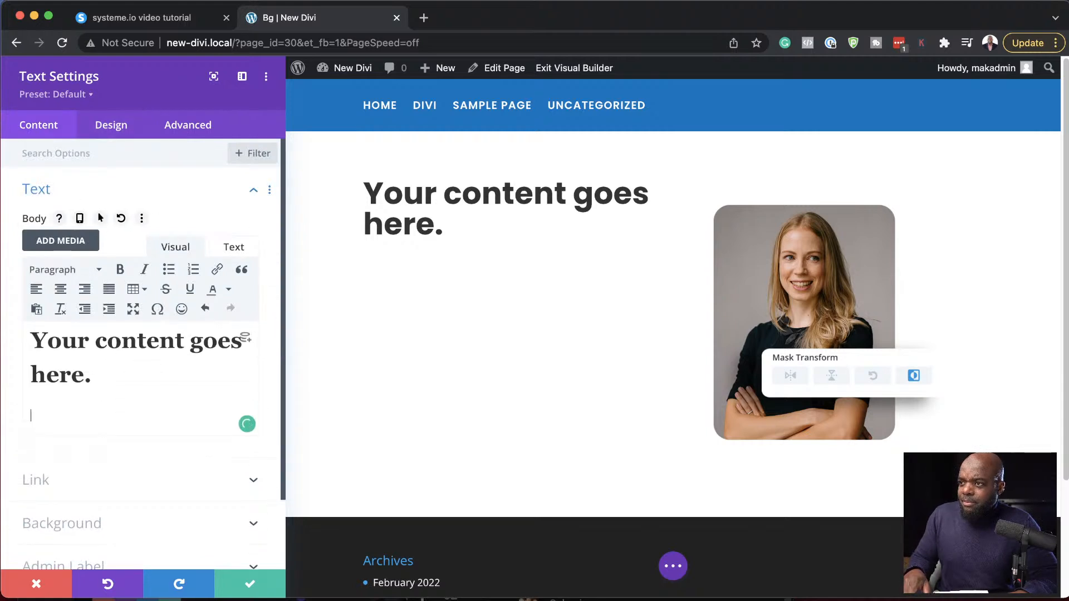
type("Edit or remove this text inline or in the module Content settings. You can also style every aspect of this content in the module Design settings and even apply custom CSS to this text in the module Advanced settings.")
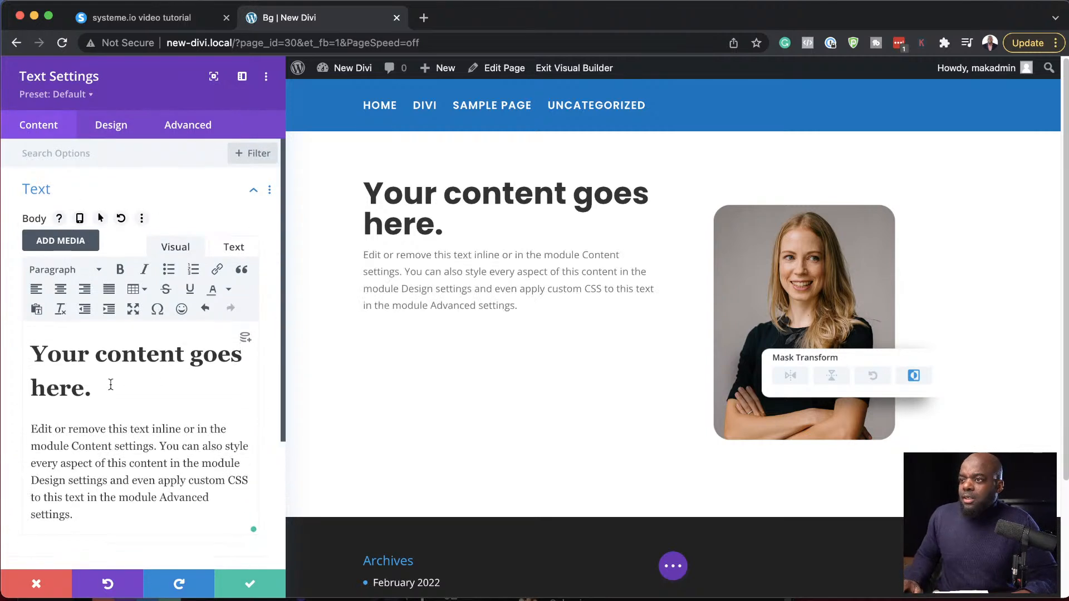
- Set the paragraph text to the Poppins font at 16px and save the text module
left_click(363, 247)
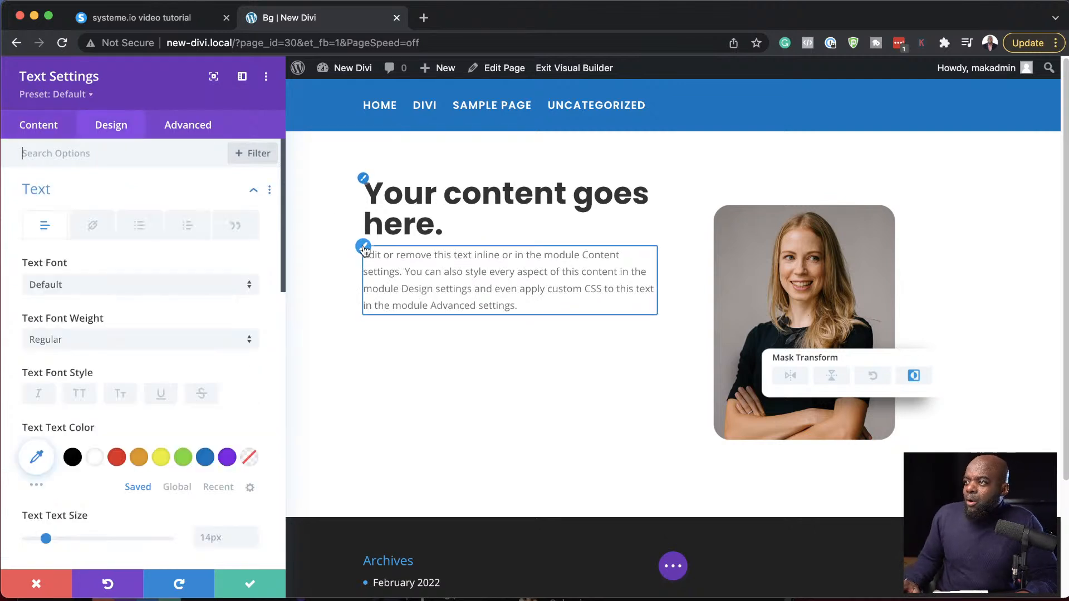
left_click(69, 286)
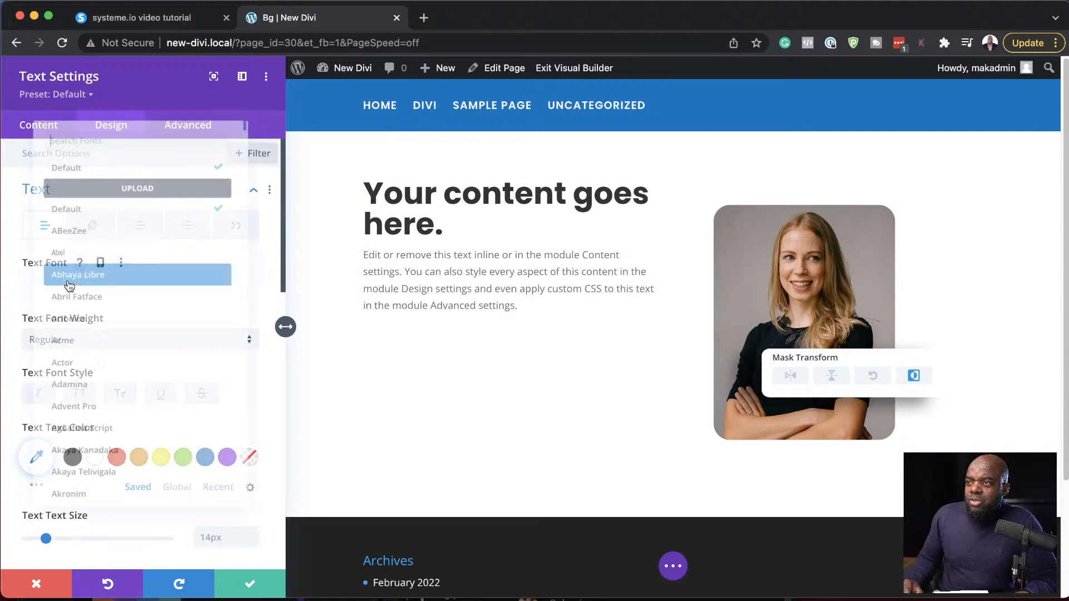
type("poppi")
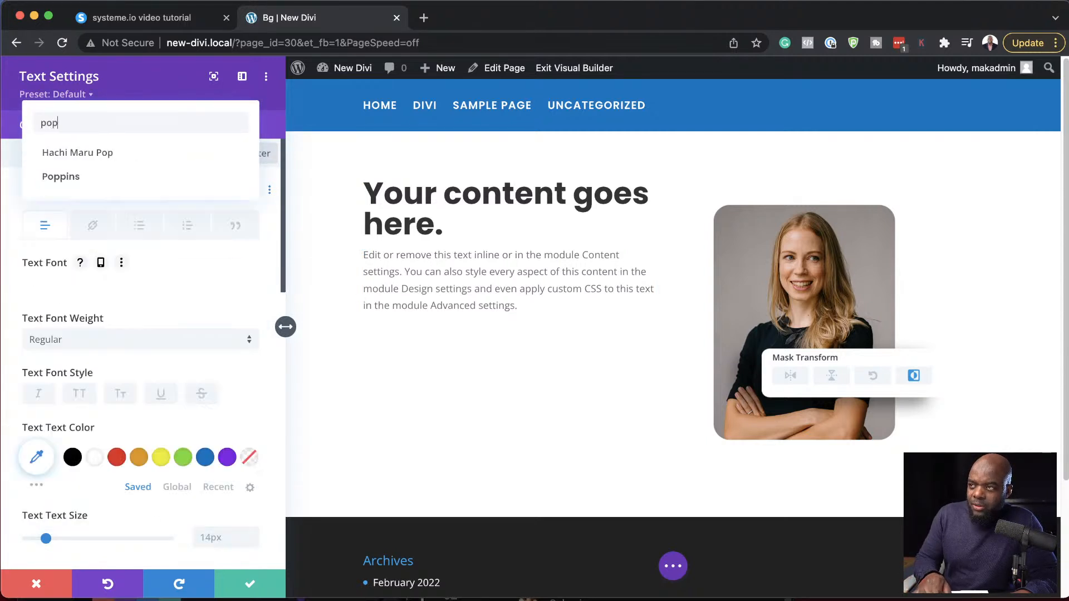
left_click(114, 149)
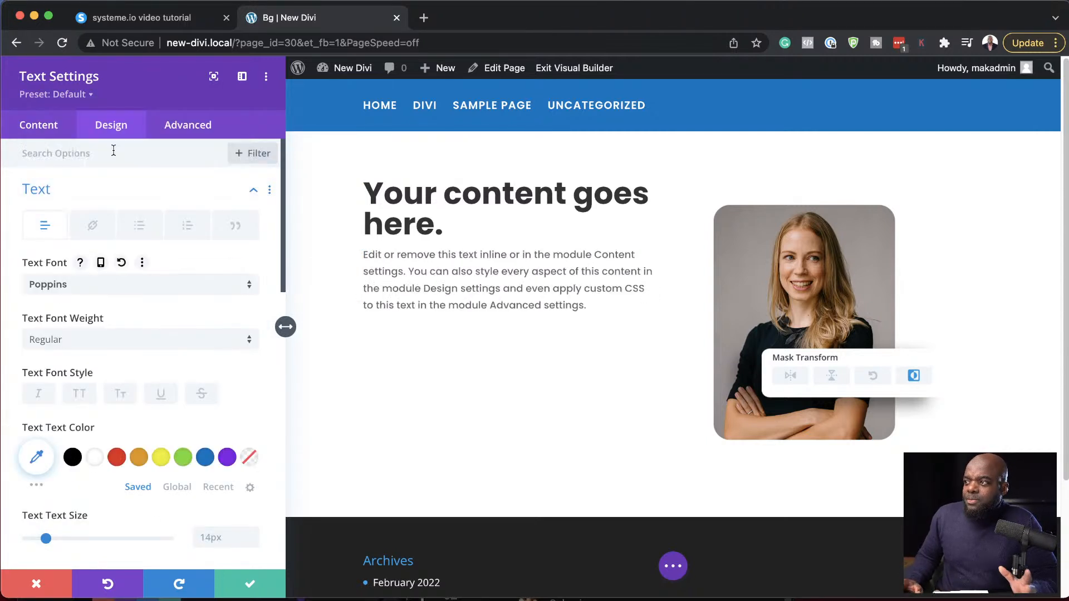
left_click(253, 534)
left_click(253, 535)
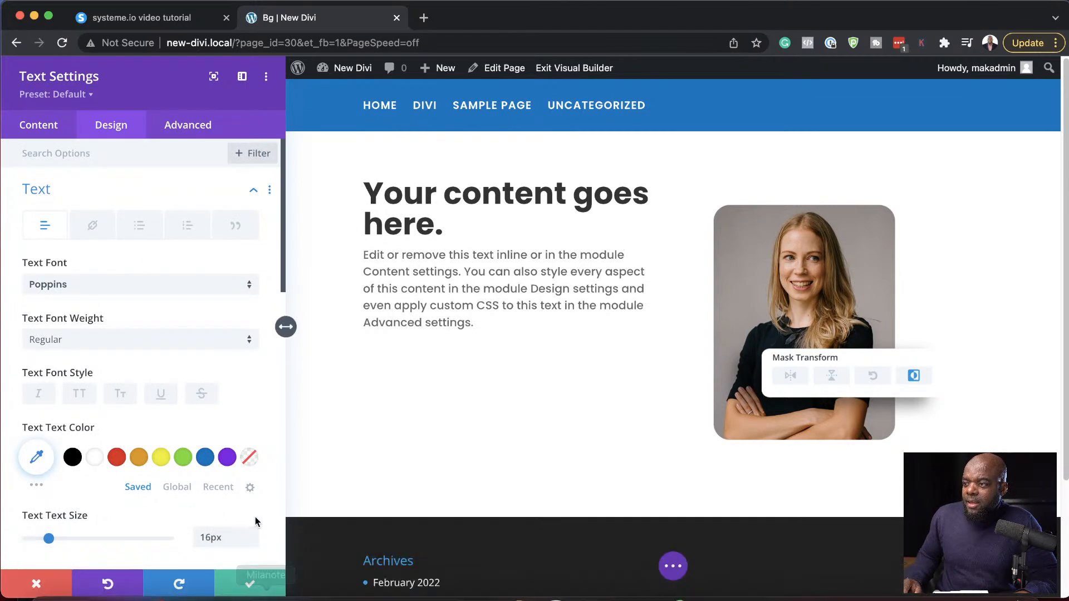
left_click(251, 581)
- Open the settings of the section containing the row and add a background pattern to it
mouse_move(330, 309)
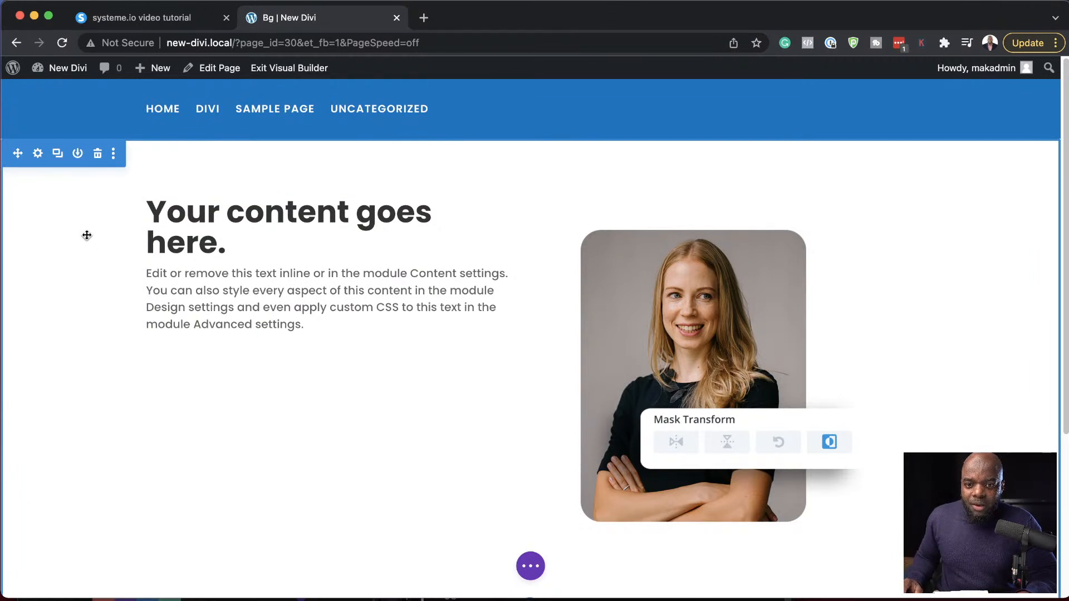
left_click(37, 155)
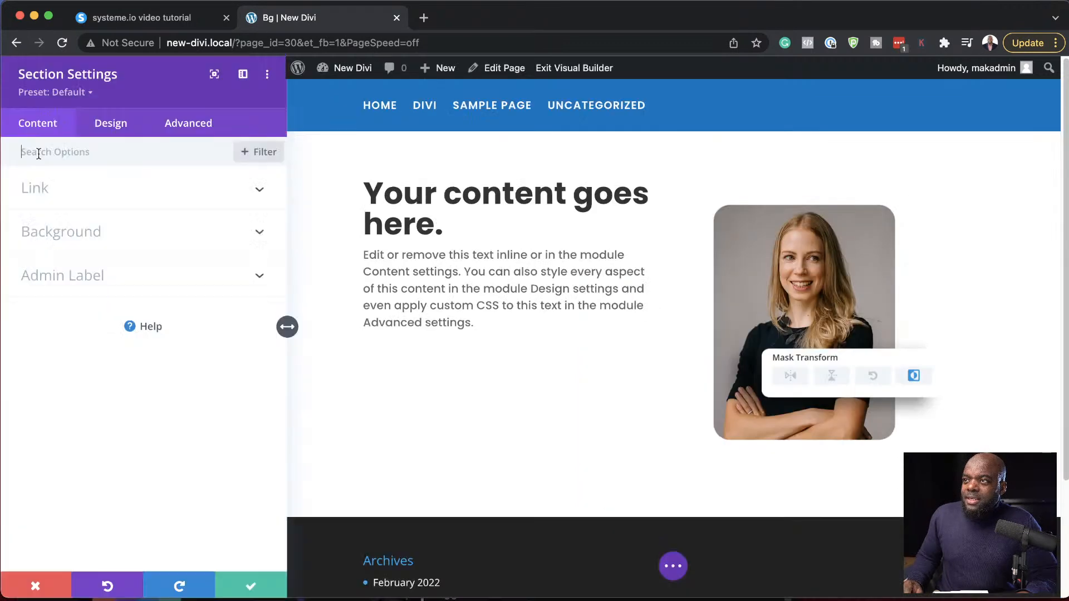
left_click(86, 237)
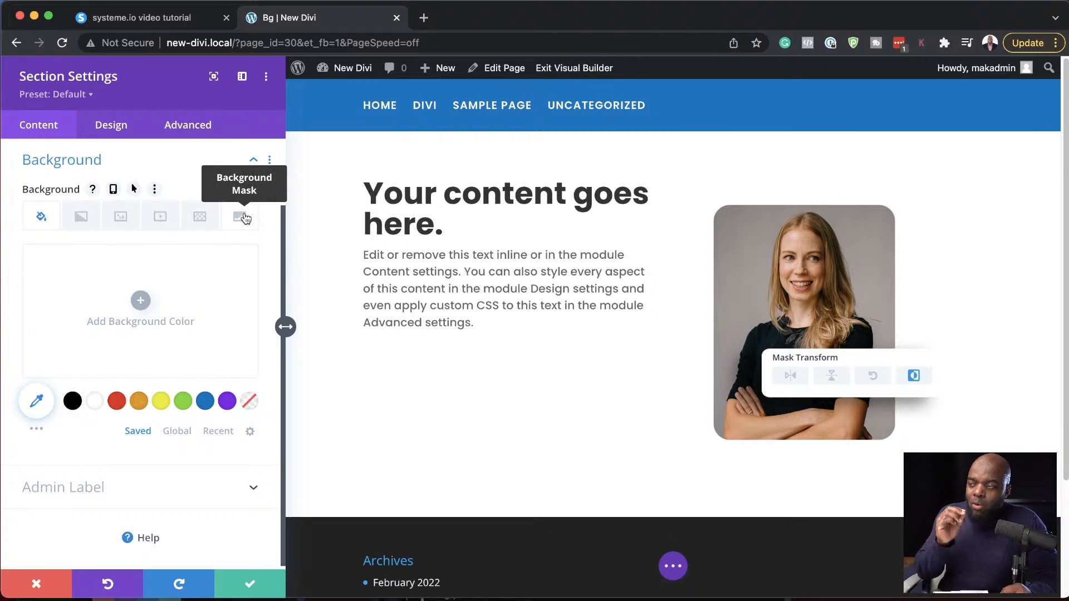
left_click(201, 217)
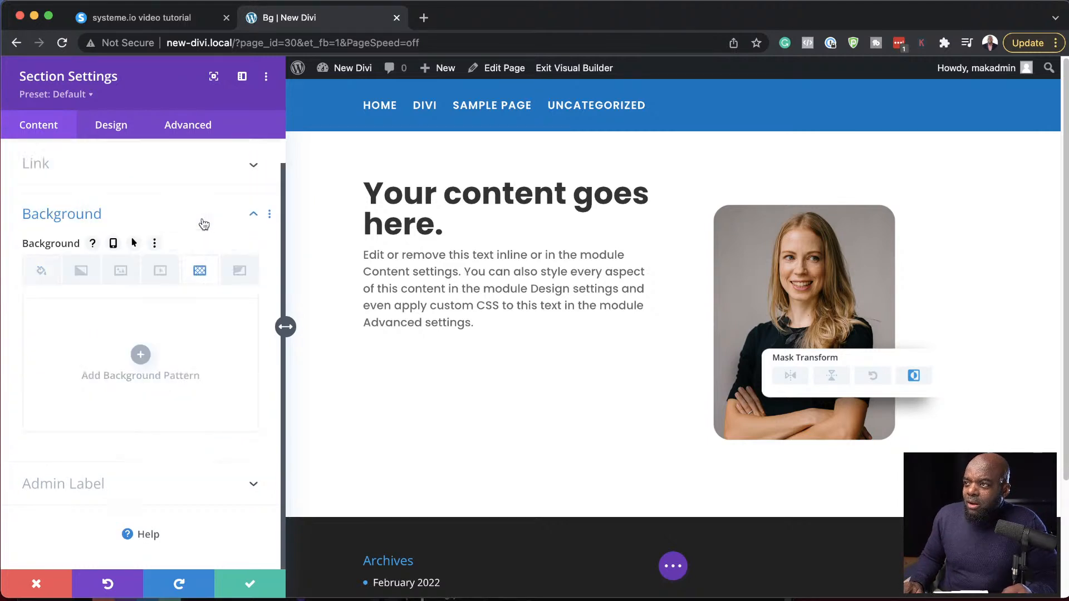
left_click(140, 356)
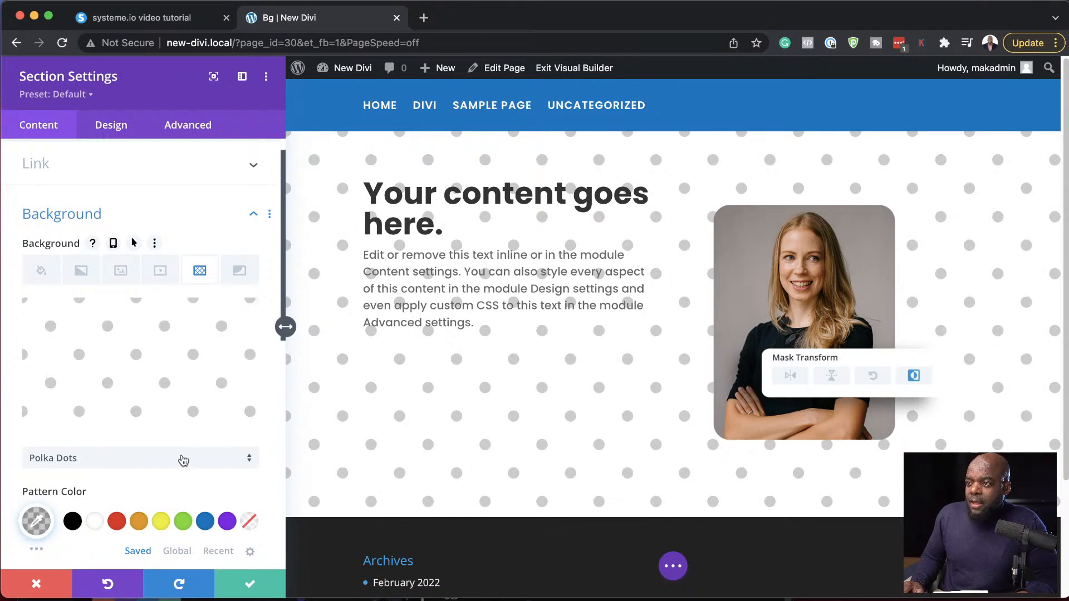
- Change the section's background pattern to Confetti
scroll(186, 454, "down", 3)
scroll(187, 454, "down", 5)
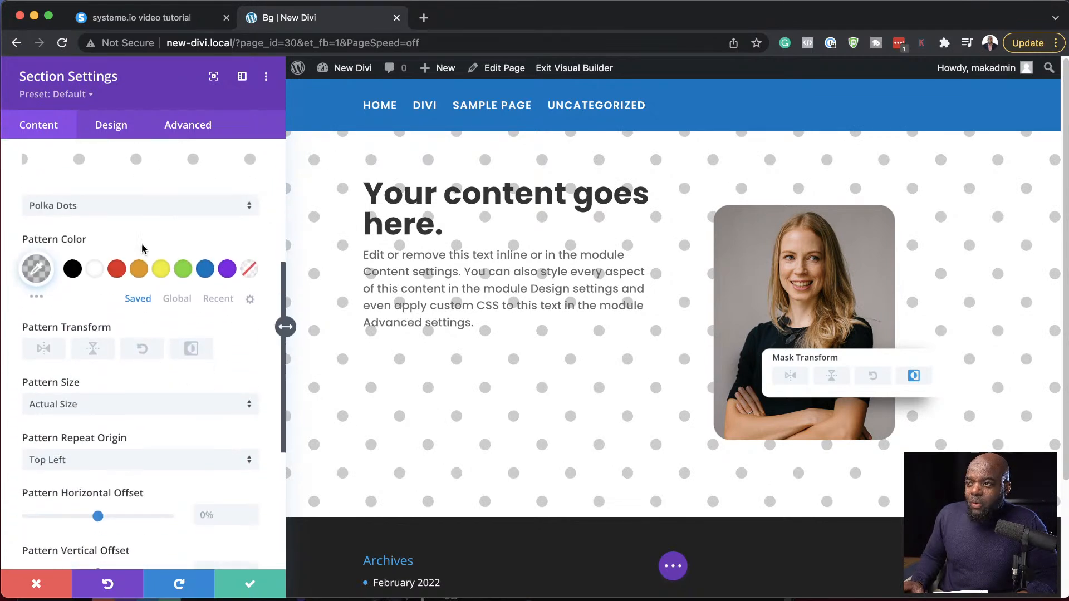
left_click(143, 209)
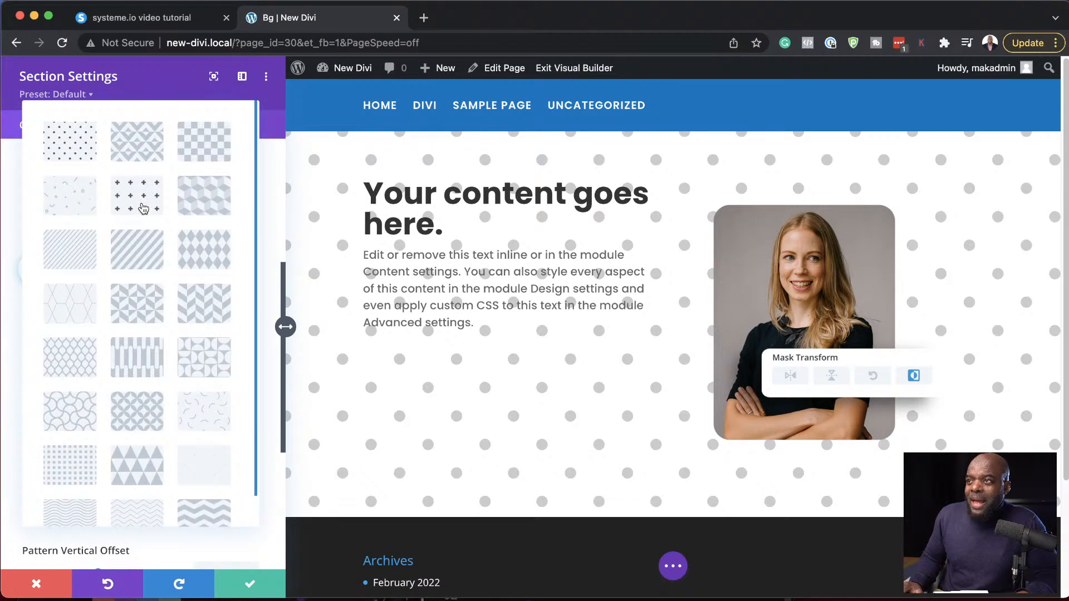
left_click(82, 206)
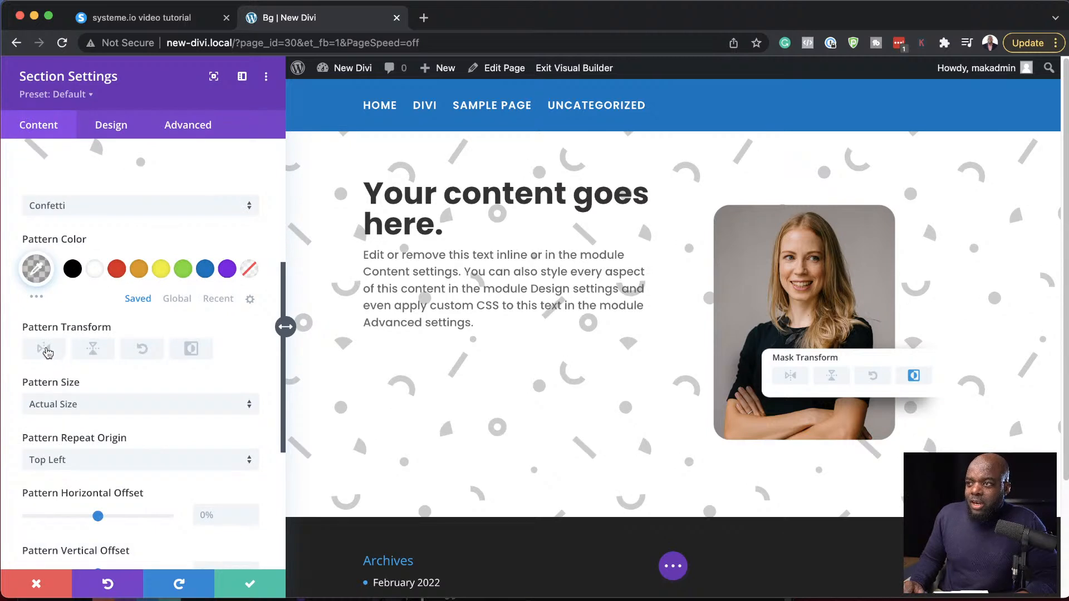
- Try the horizontal flip, vertical flip and invert transforms on the Confetti pattern, and turn them all off again
left_click(47, 351)
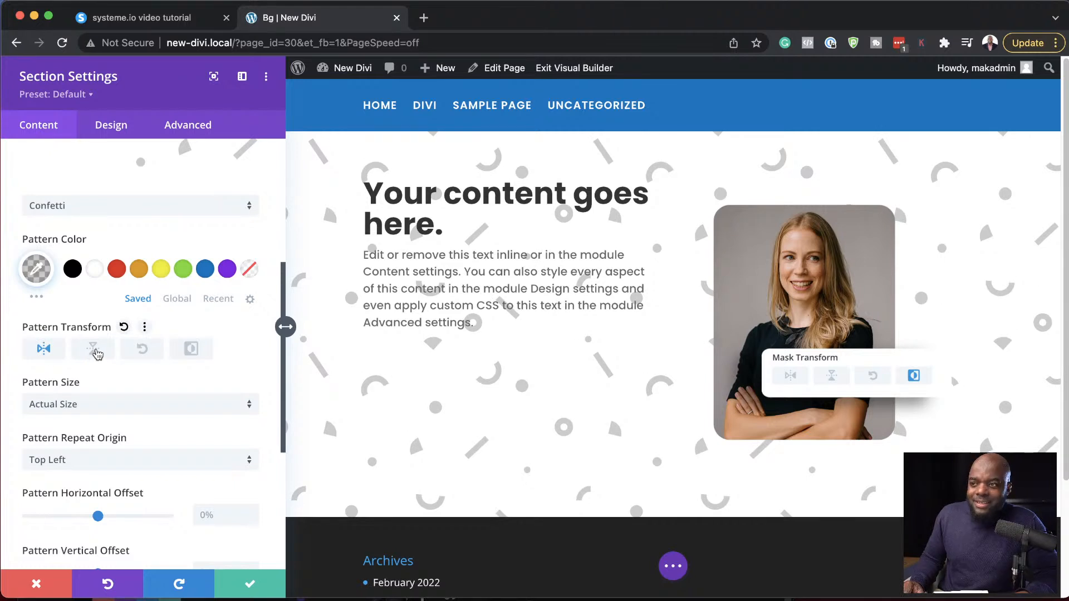
left_click(93, 350)
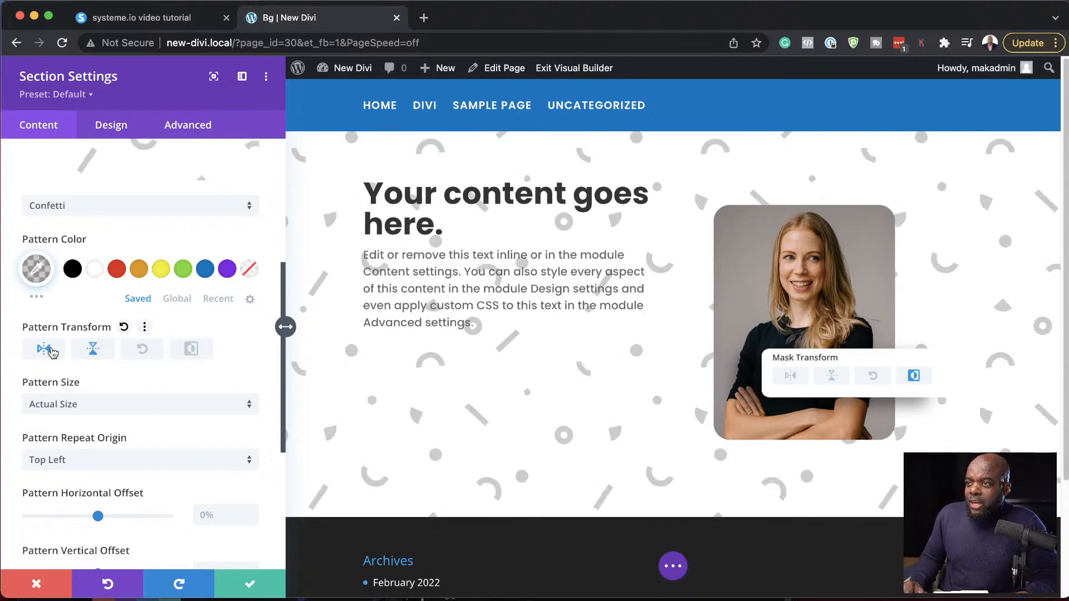
left_click(51, 350)
left_click(92, 352)
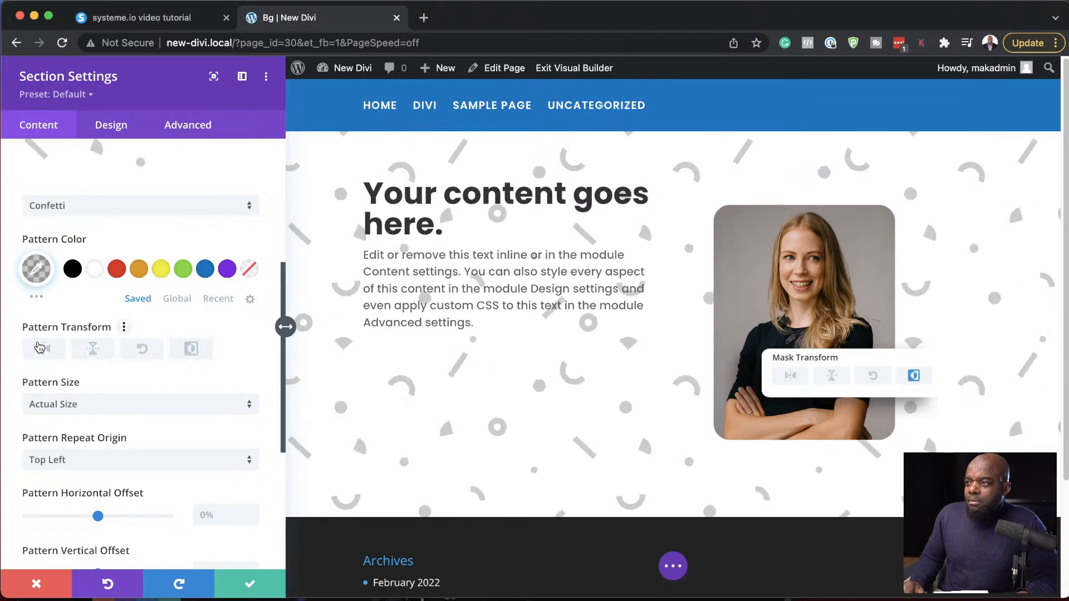
left_click(197, 352)
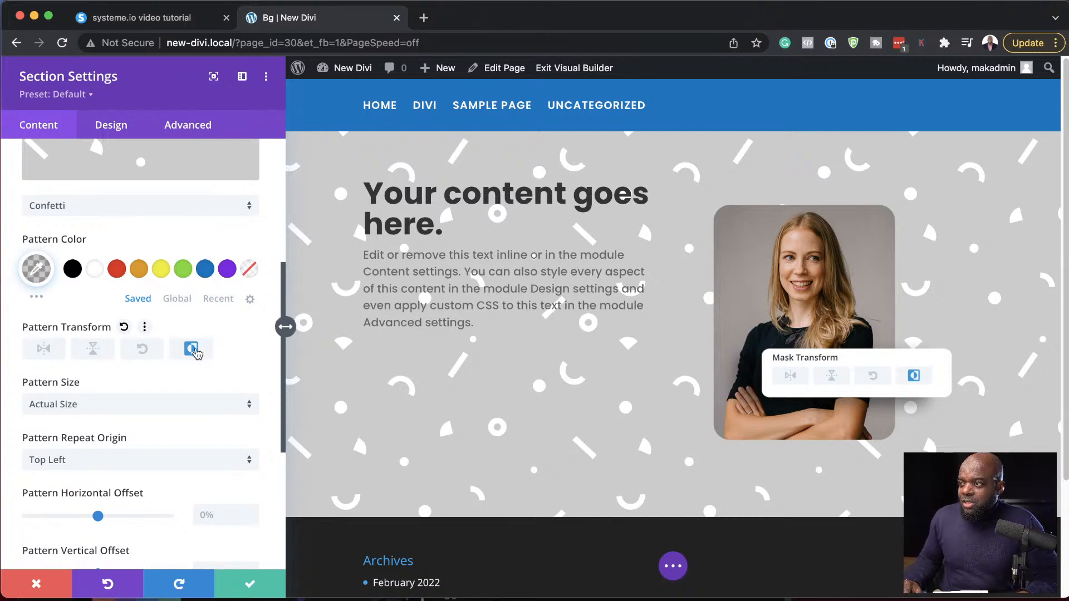
left_click(192, 350)
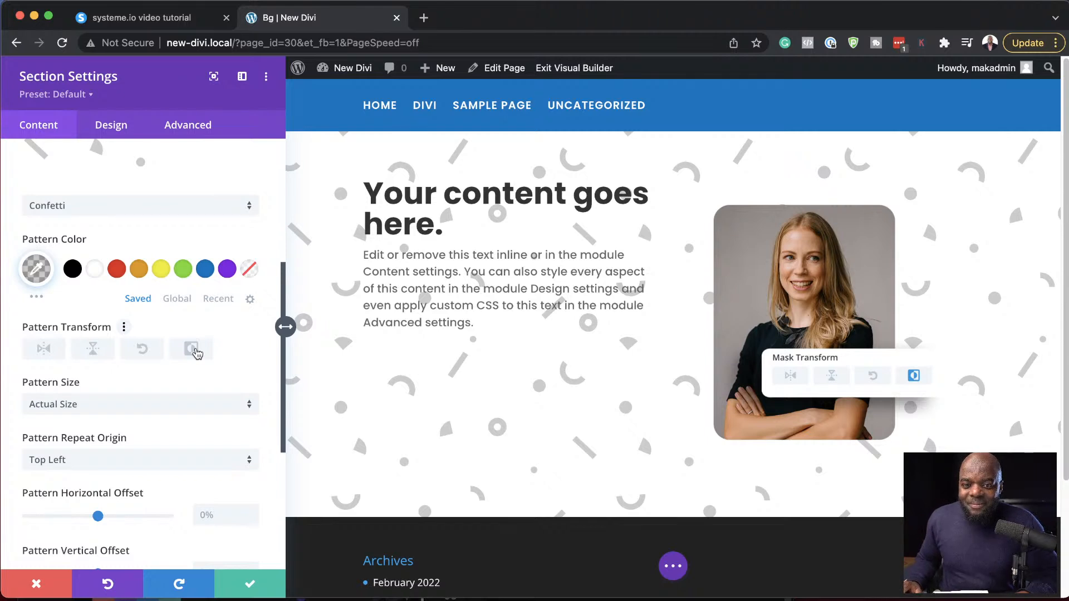
- Try the Cover size for the Confetti pattern and change the pattern size to Custom Size
scroll(222, 395, "down", 2)
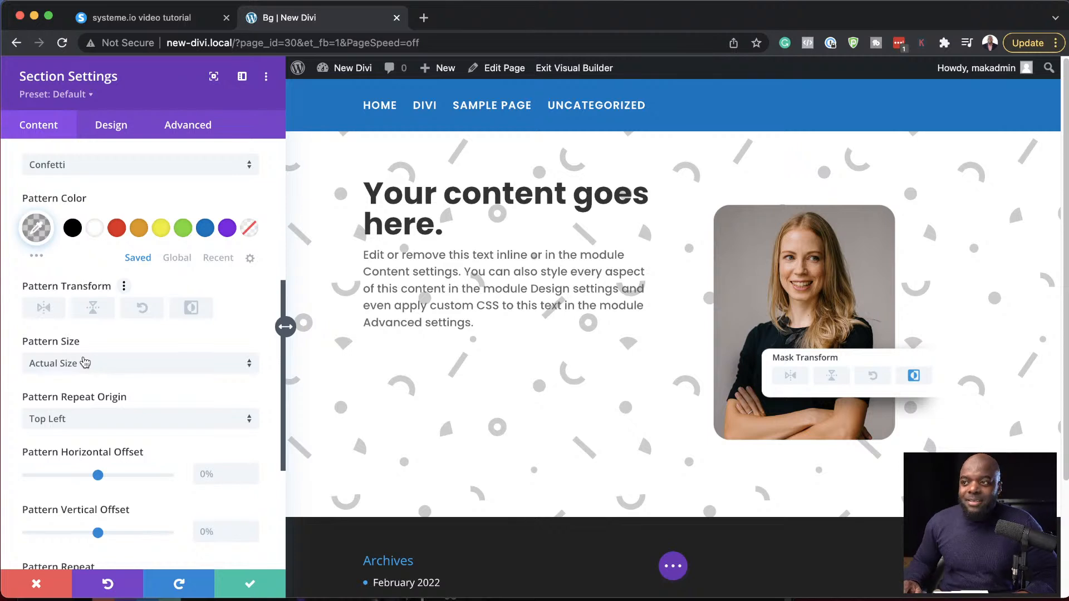
left_click(79, 368)
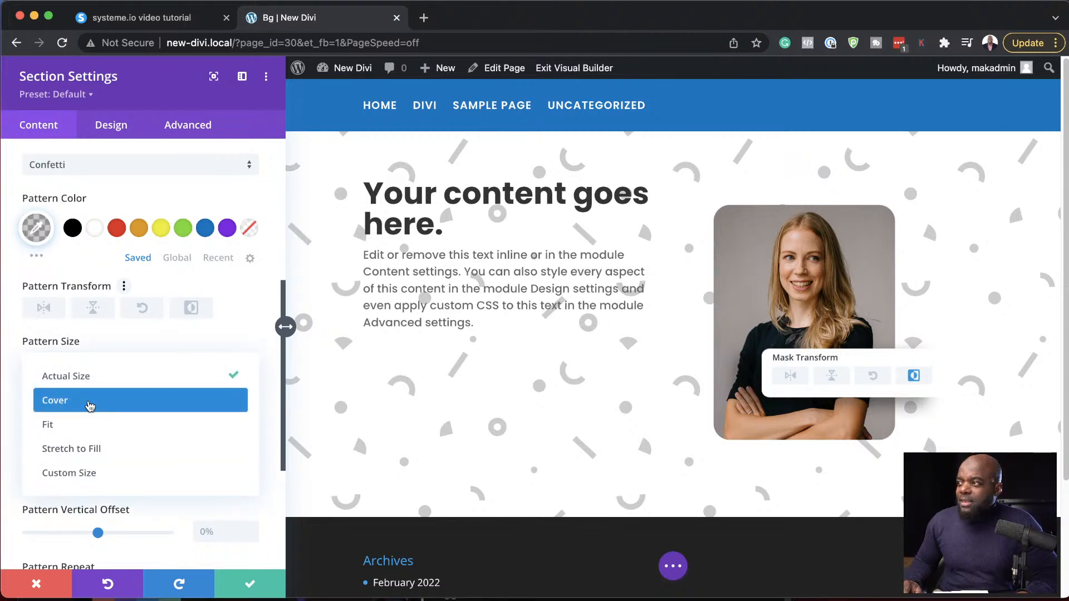
left_click(90, 406)
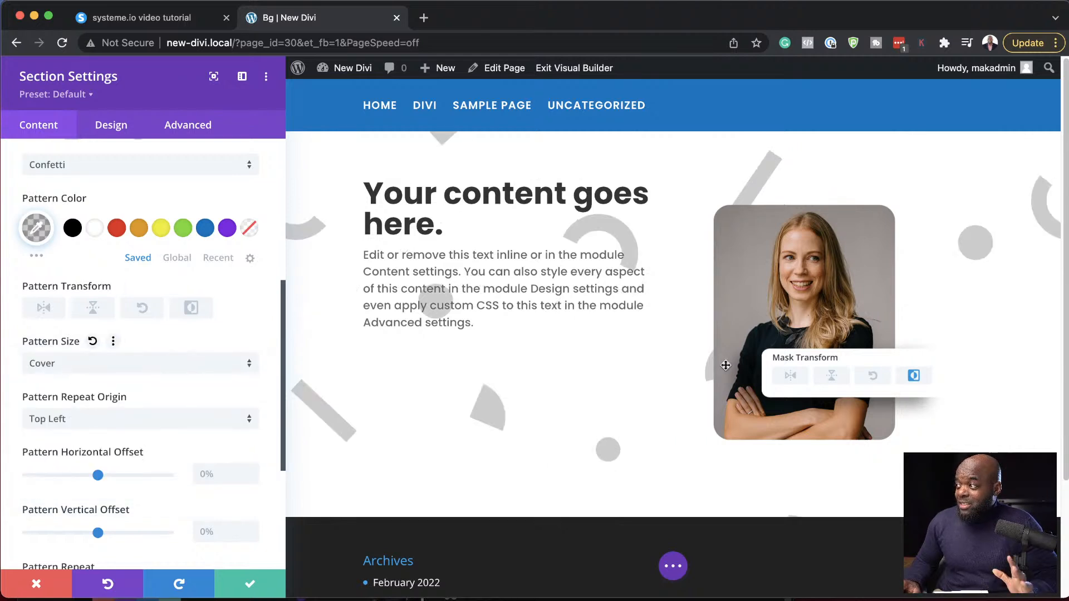
left_click(98, 367)
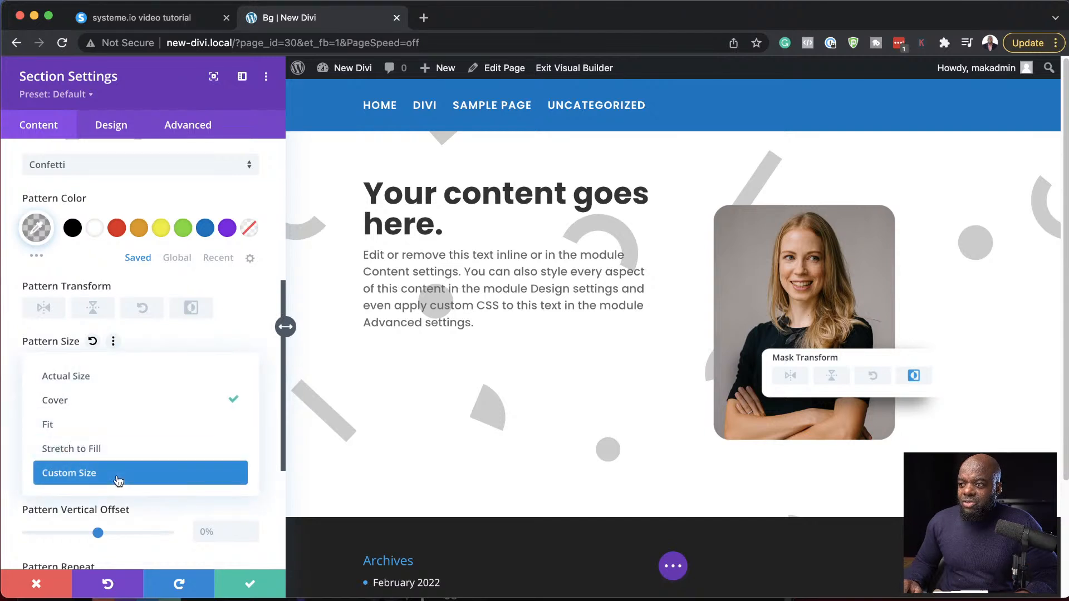
left_click(118, 479)
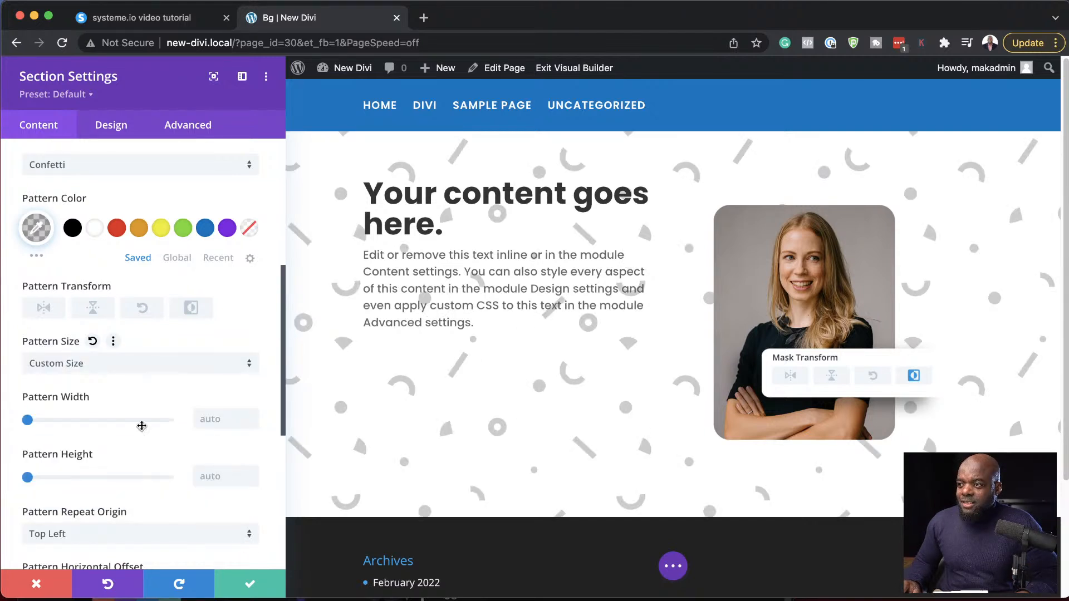
- Try a pattern height of 243px and width of 285px, reset the width, and bring the height down to 0px
scroll(78, 444, "down", 5)
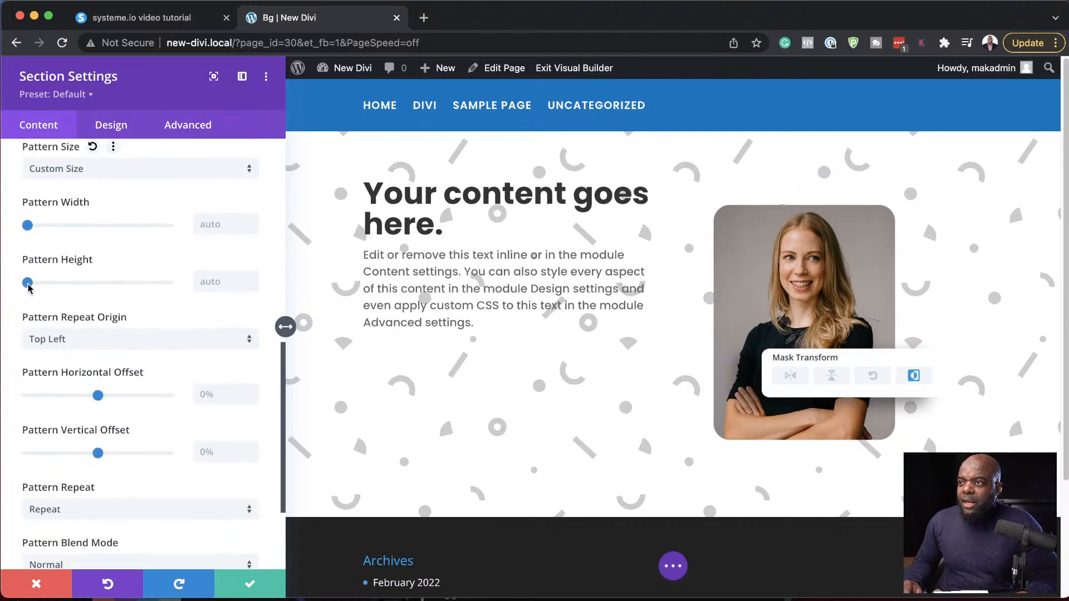
left_click_drag(28, 286, 61, 287)
left_click_drag(28, 226, 67, 234)
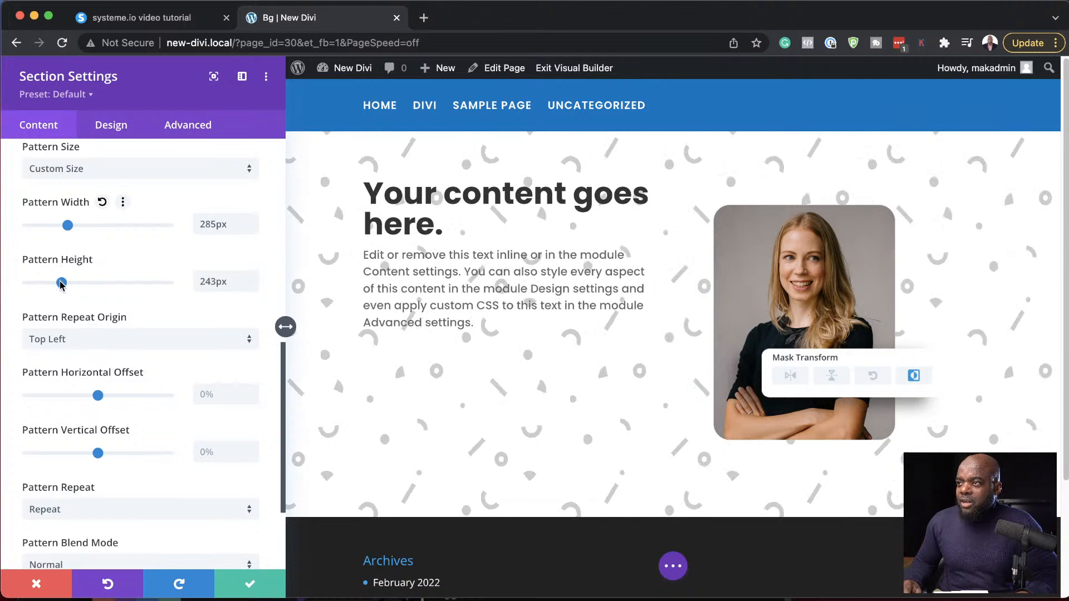
left_click(102, 202)
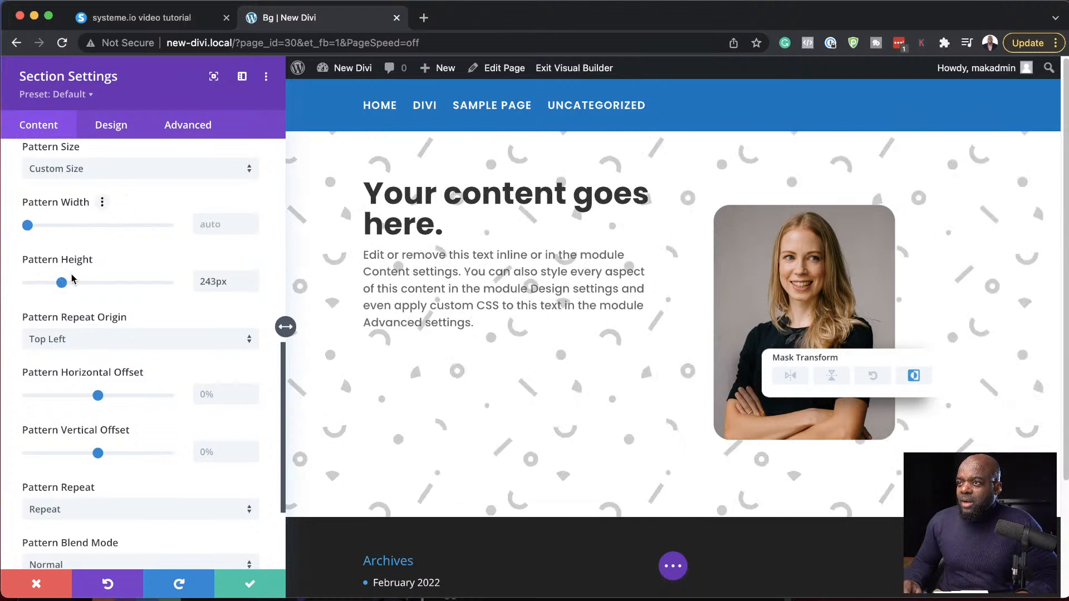
left_click_drag(32, 287, 3, 288)
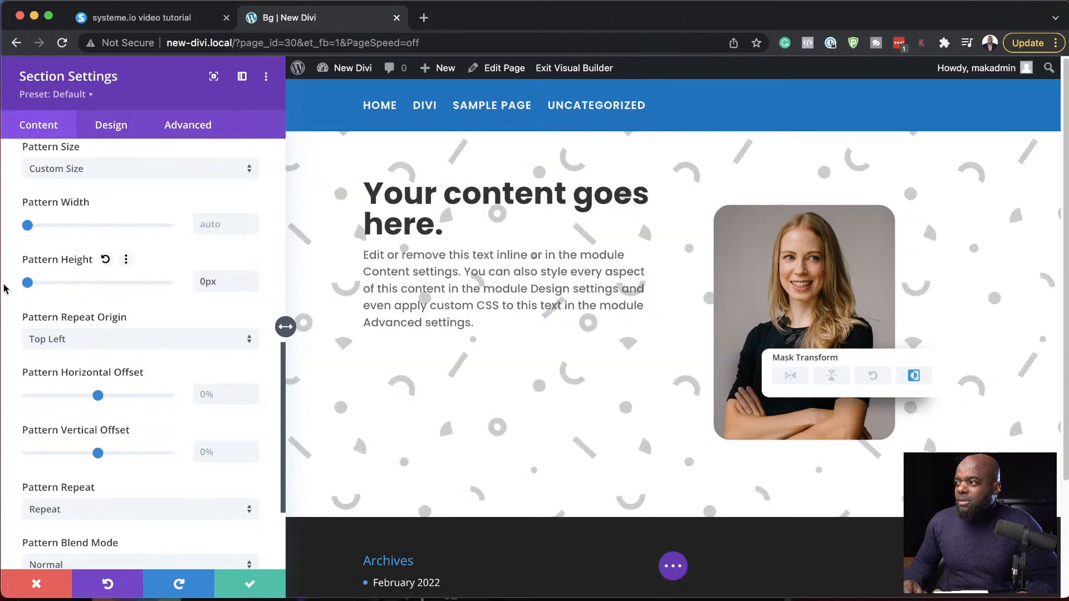
- Lower the opacity of the pattern color to rgba(0,0,0,0.05), keeping Confetti as the pattern
scroll(217, 370, "down", 3)
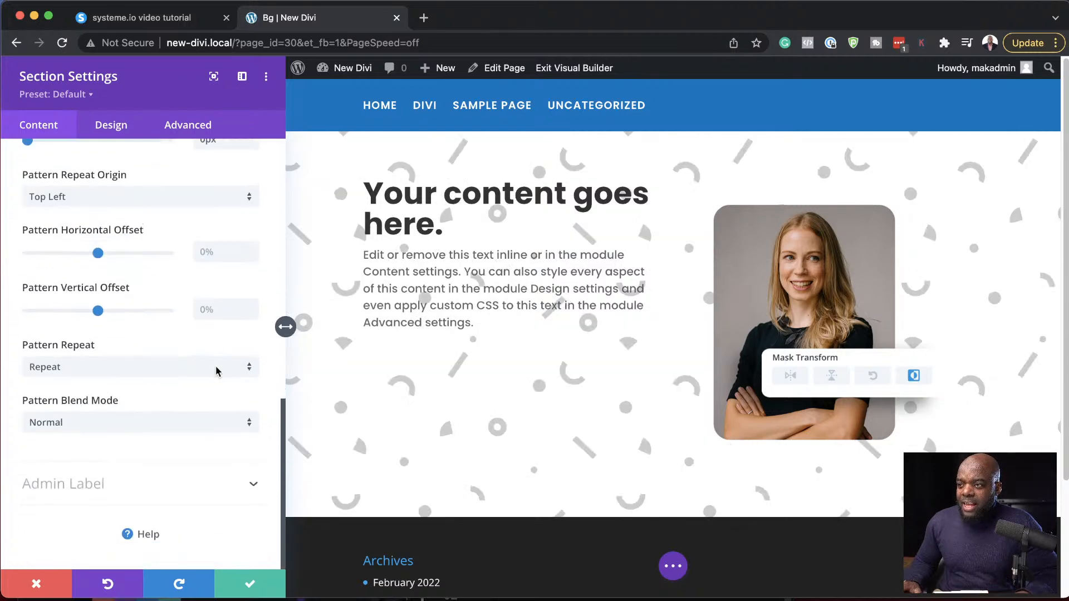
scroll(189, 377, "up", 2)
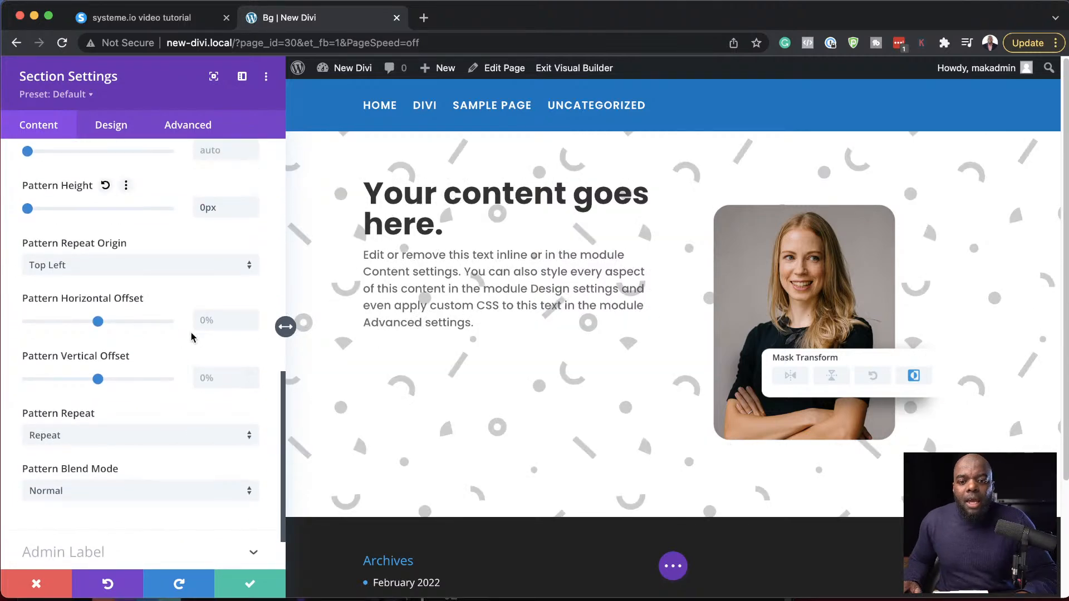
scroll(191, 366, "up", 4)
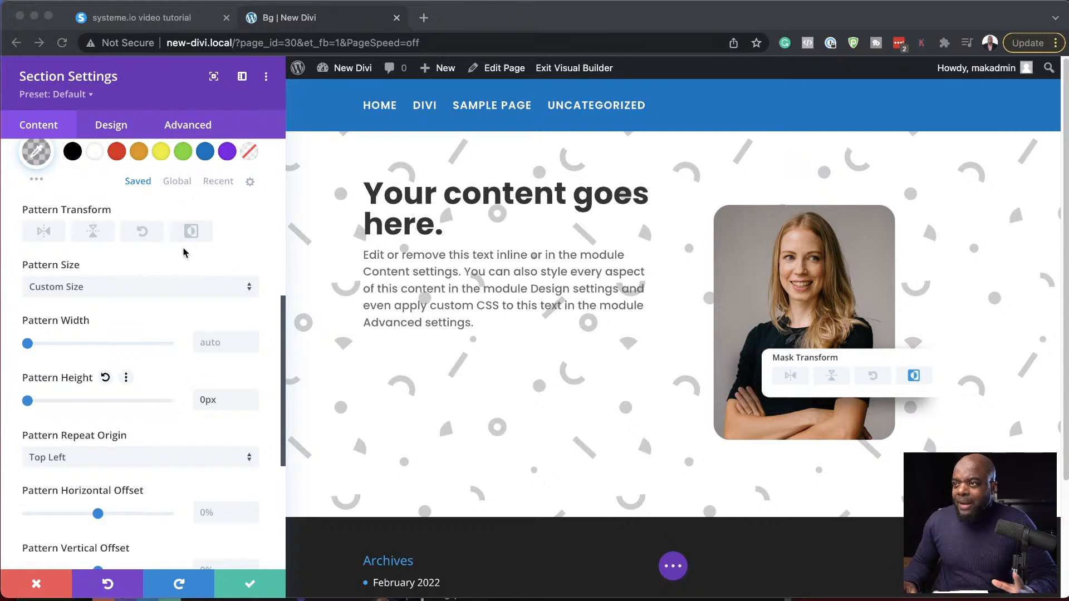
scroll(159, 297, "up", 5)
scroll(162, 305, "down", 3)
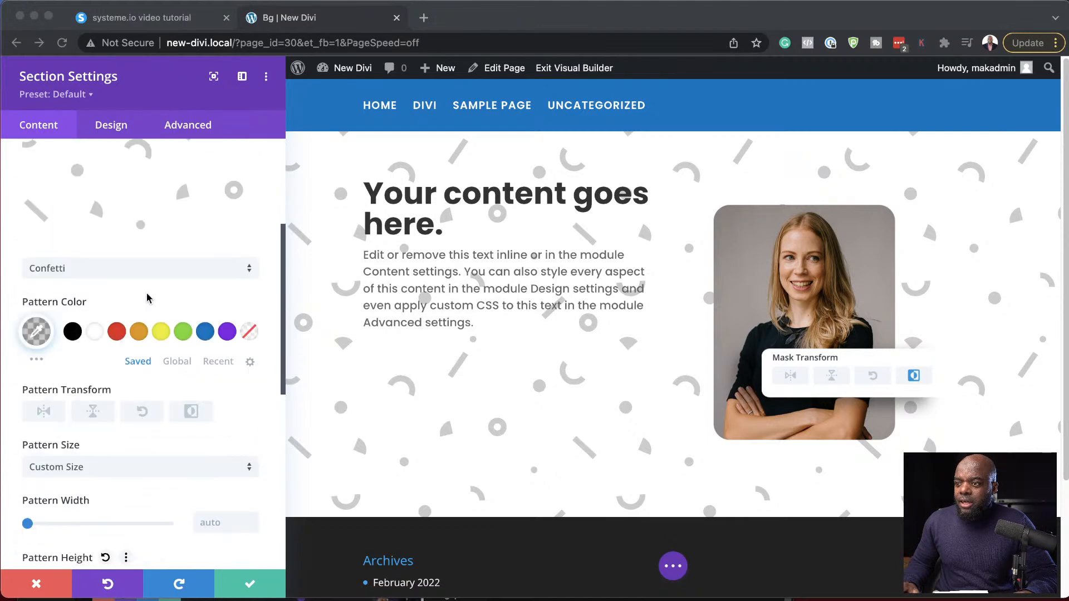
left_click(39, 330)
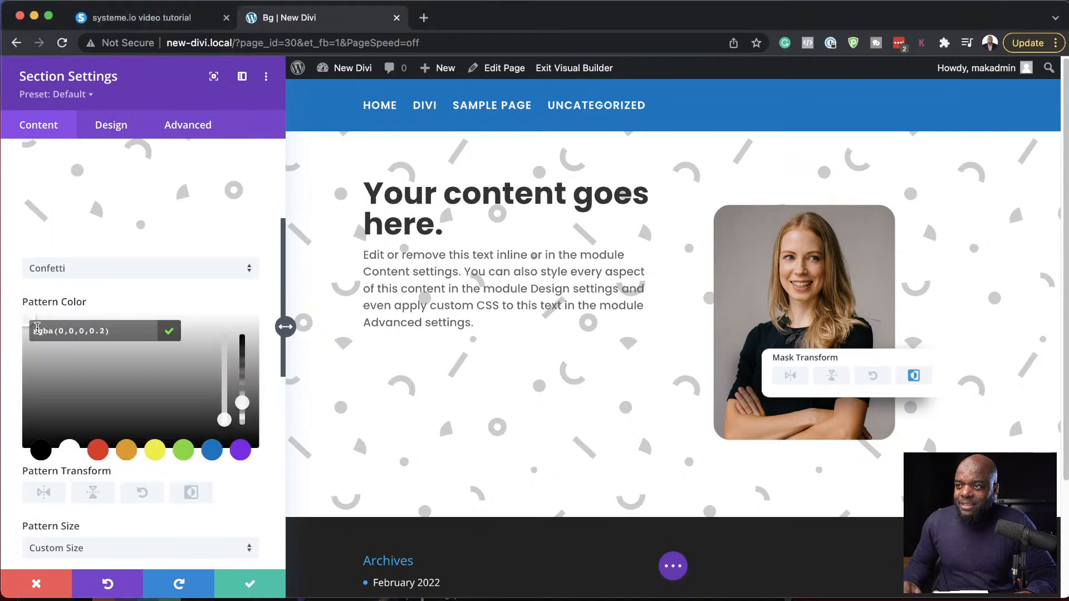
mouse_move(243, 412)
left_mouse_down()
mouse_move(242, 434)
mouse_move(245, 422)
left_mouse_up()
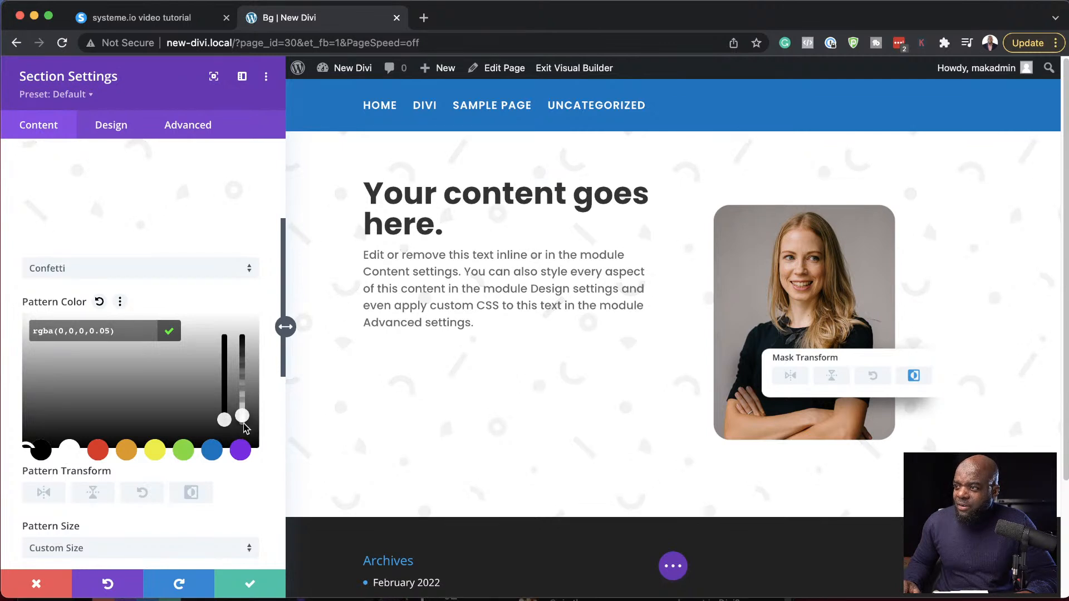
left_click(157, 273)
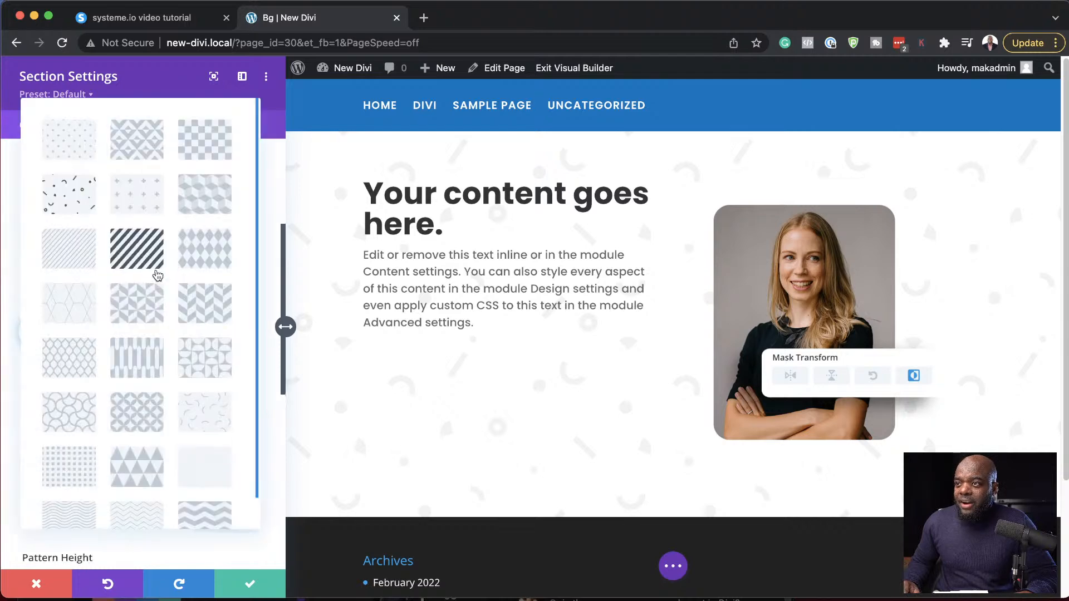
left_click(15, 290)
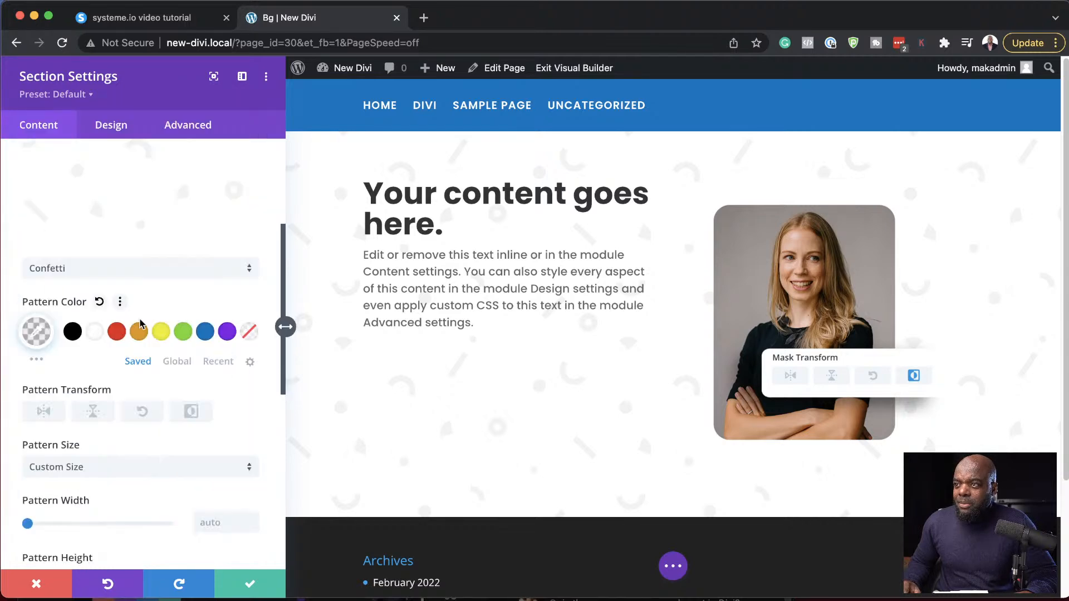
- Add a background gradient to the section running from white (#ffffff) to transparent
scroll(169, 370, "up", 5)
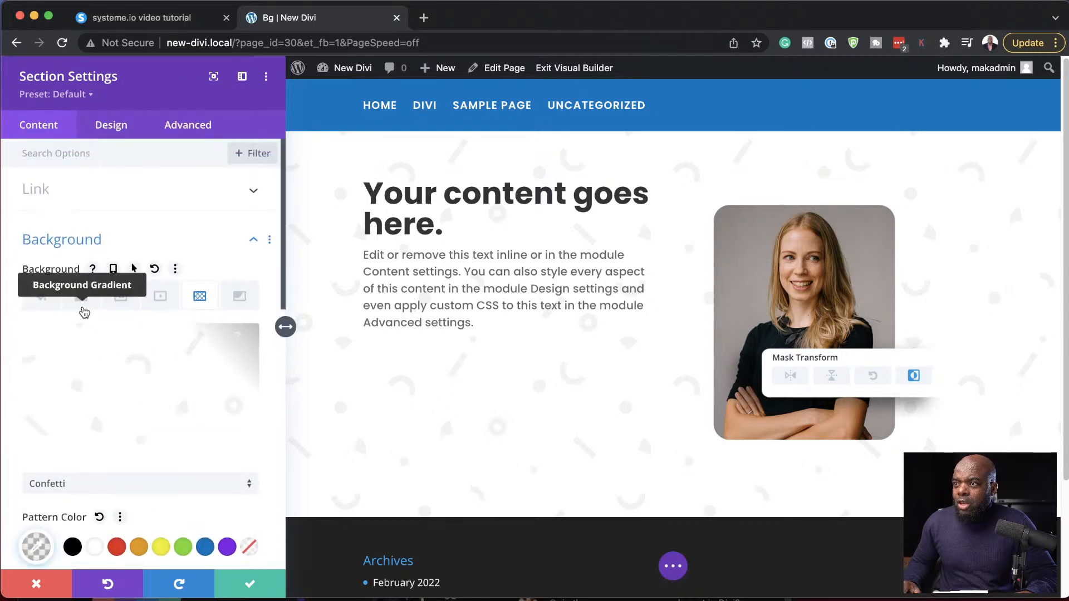
left_click(82, 296)
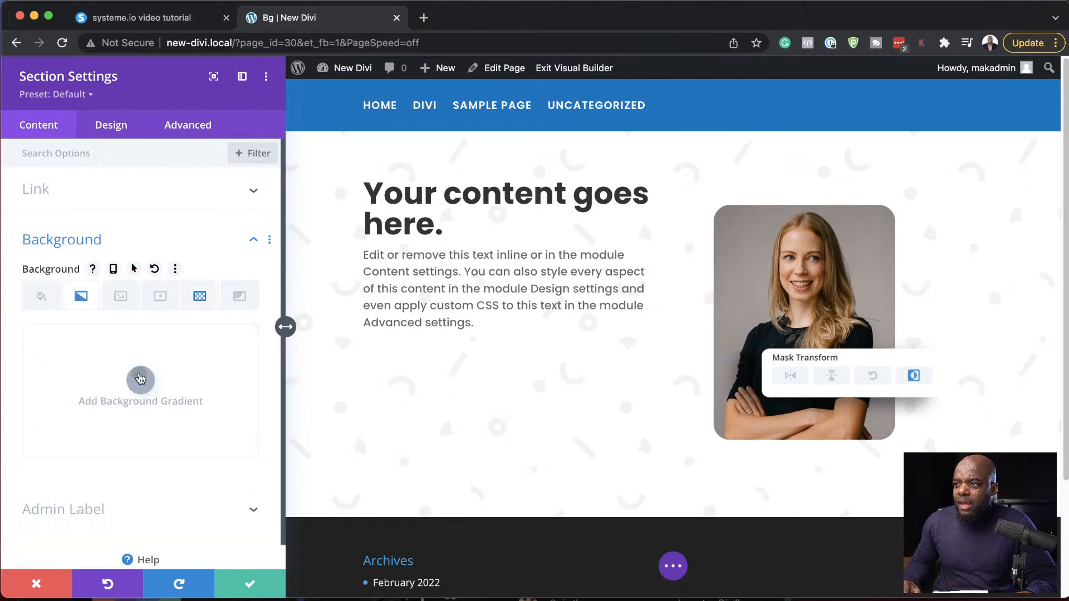
left_click(140, 380)
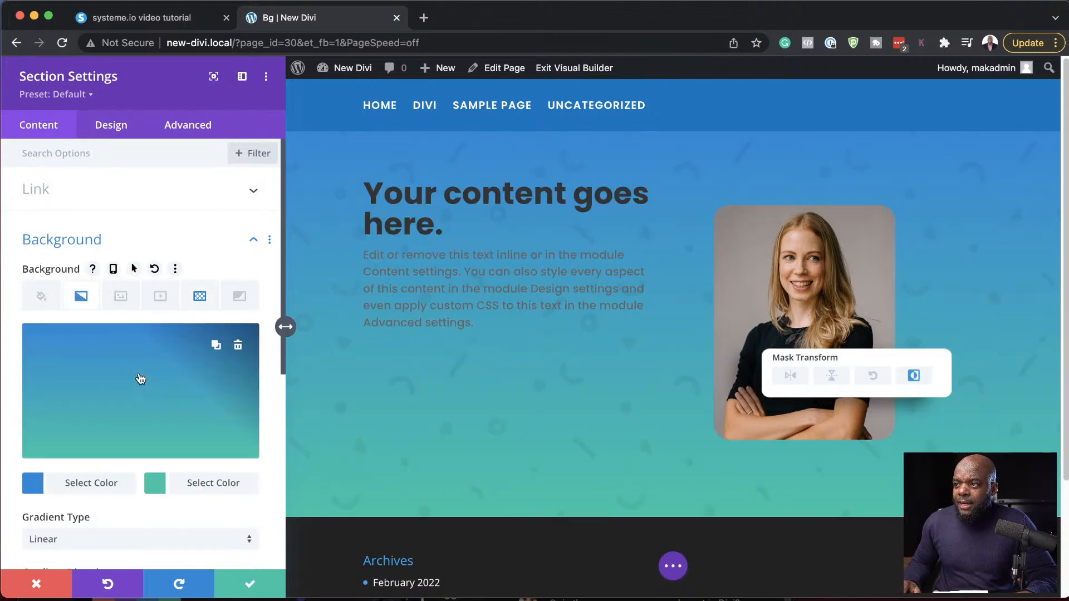
left_click(32, 485)
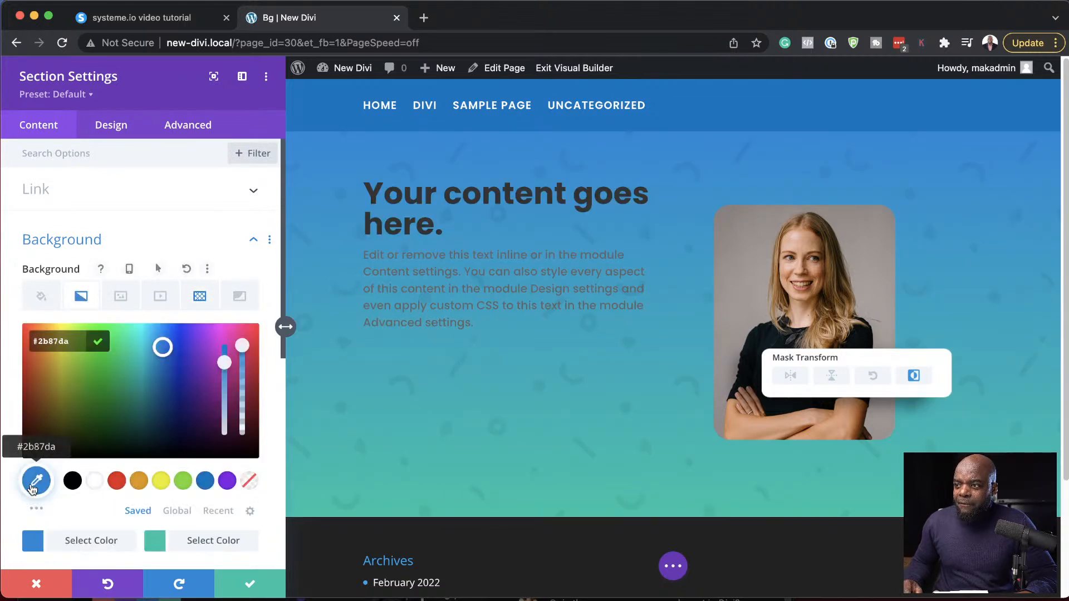
left_click(95, 481)
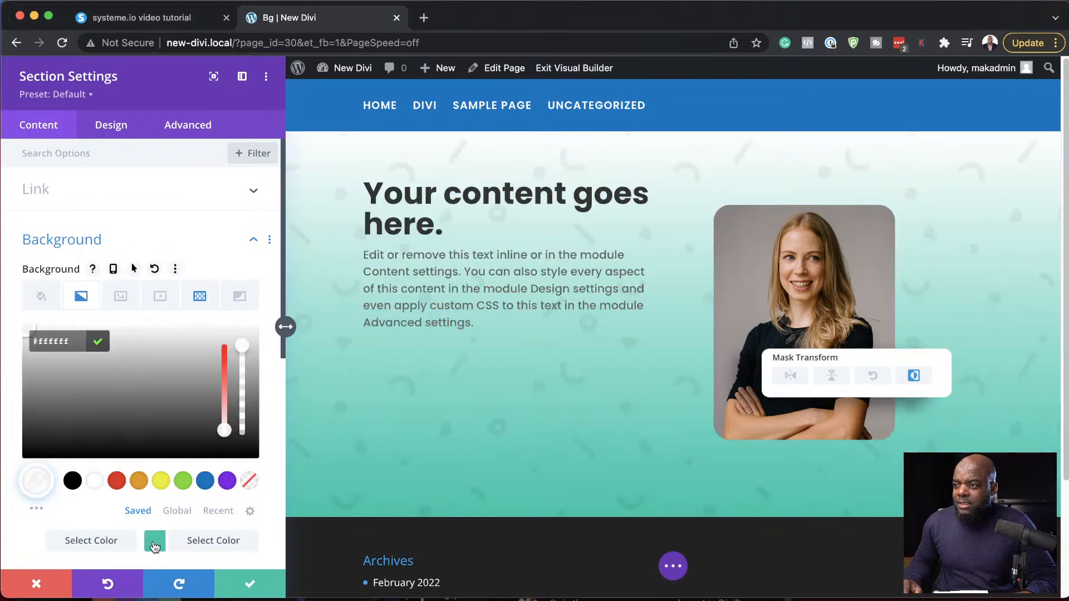
left_click(155, 544)
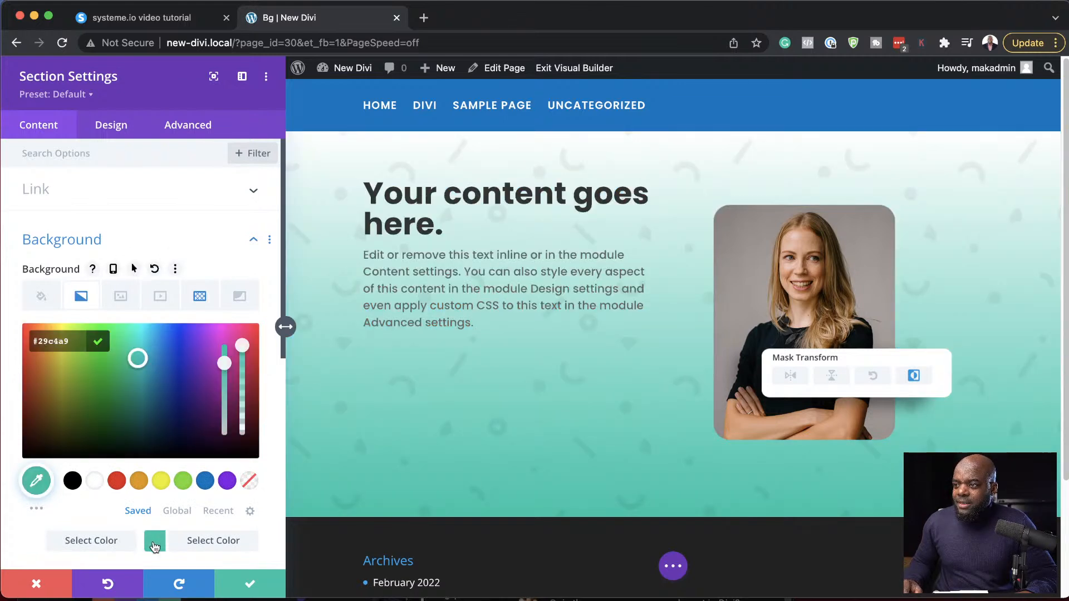
left_click(250, 481)
- Set the gradient direction to 90deg and place the gradient above the background image
scroll(250, 482, "down", 5)
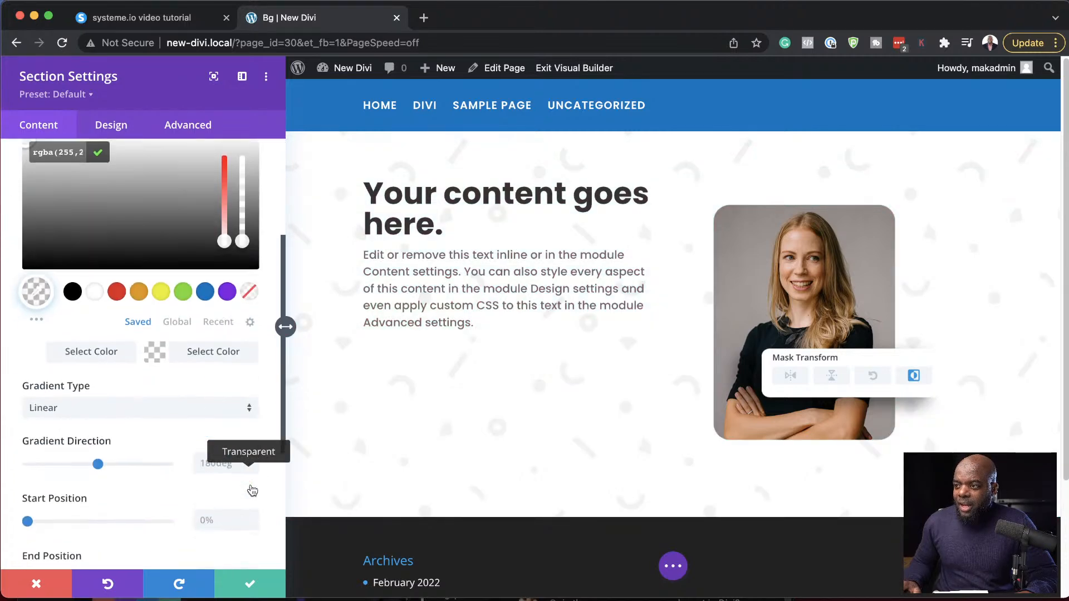
left_click(209, 451)
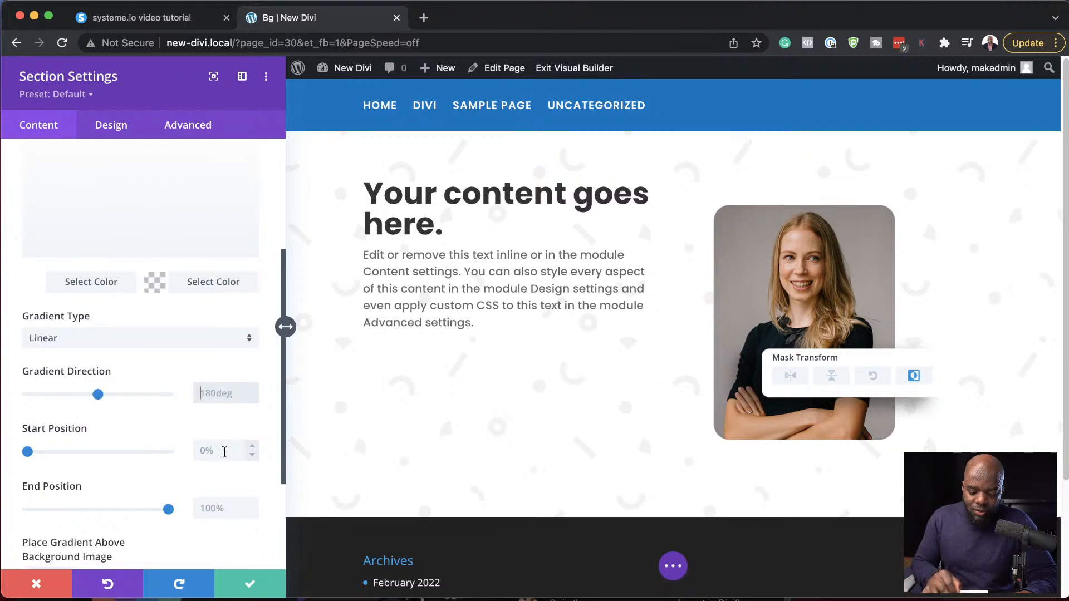
key("super+a")
type("90")
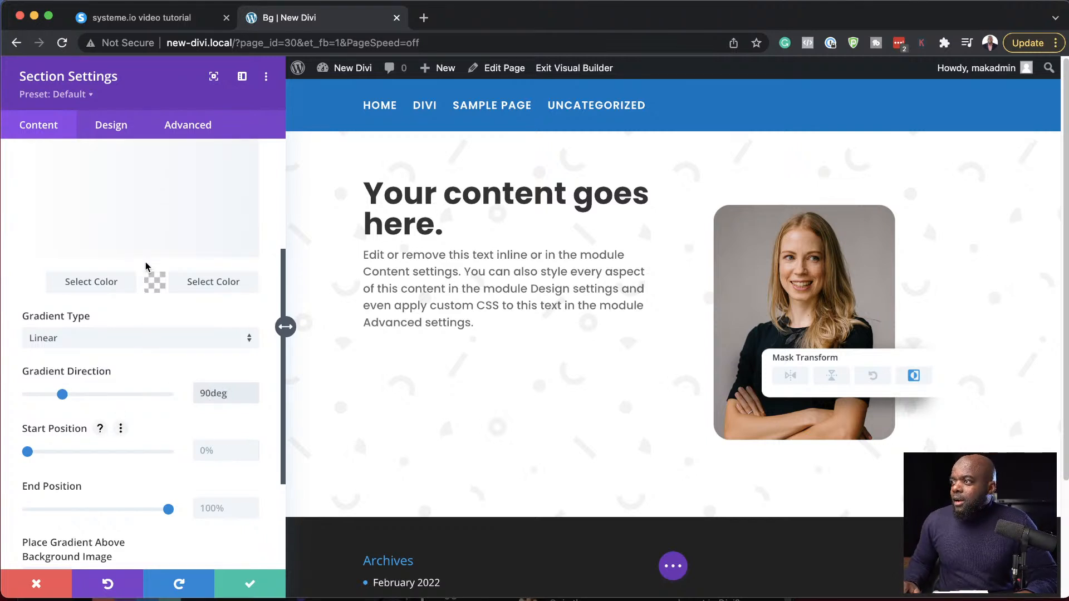
scroll(154, 443, "down", 3)
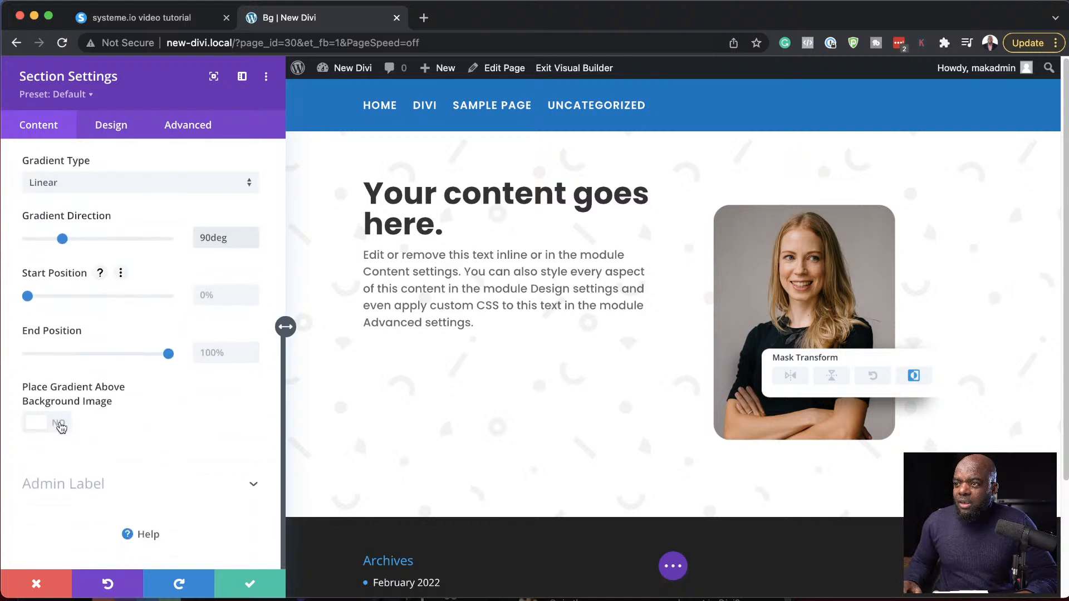
left_click(62, 426)
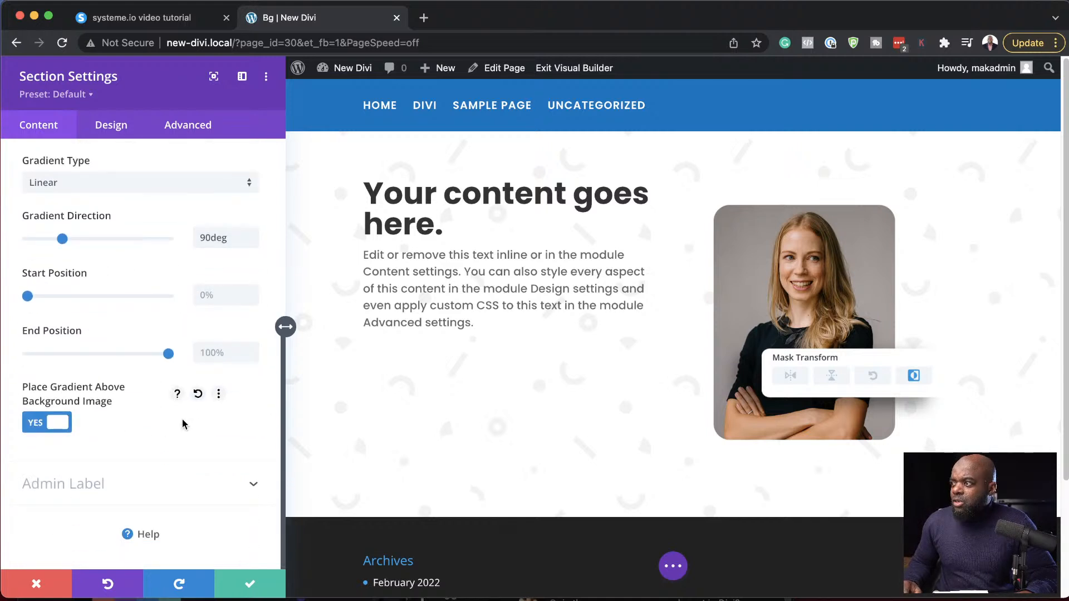
- Return to the section's background pattern settings and set the pattern blend mode to Multiply
scroll(200, 422, "up", 1)
scroll(142, 256, "up", 8)
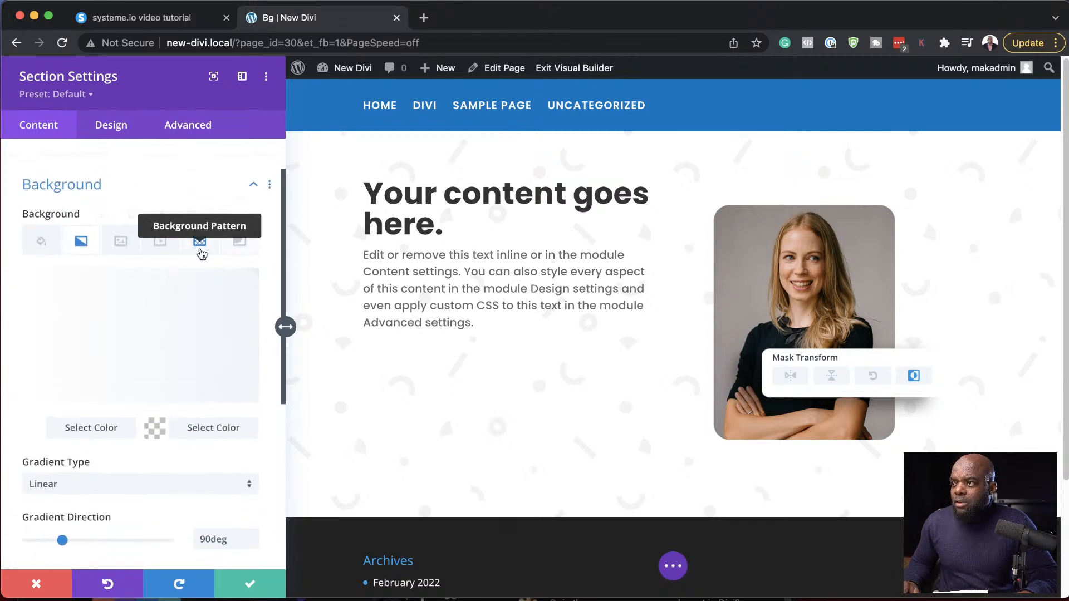
left_click(201, 251)
scroll(162, 384, "down", 1)
scroll(159, 386, "down", 13)
scroll(159, 386, "down", 4)
left_click(133, 426)
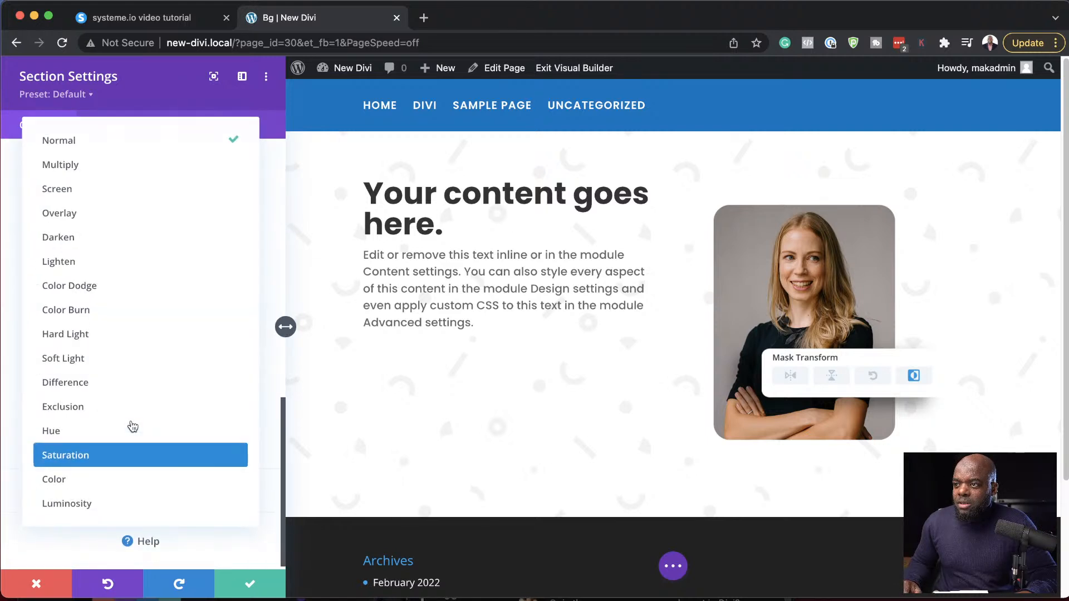
left_click(118, 170)
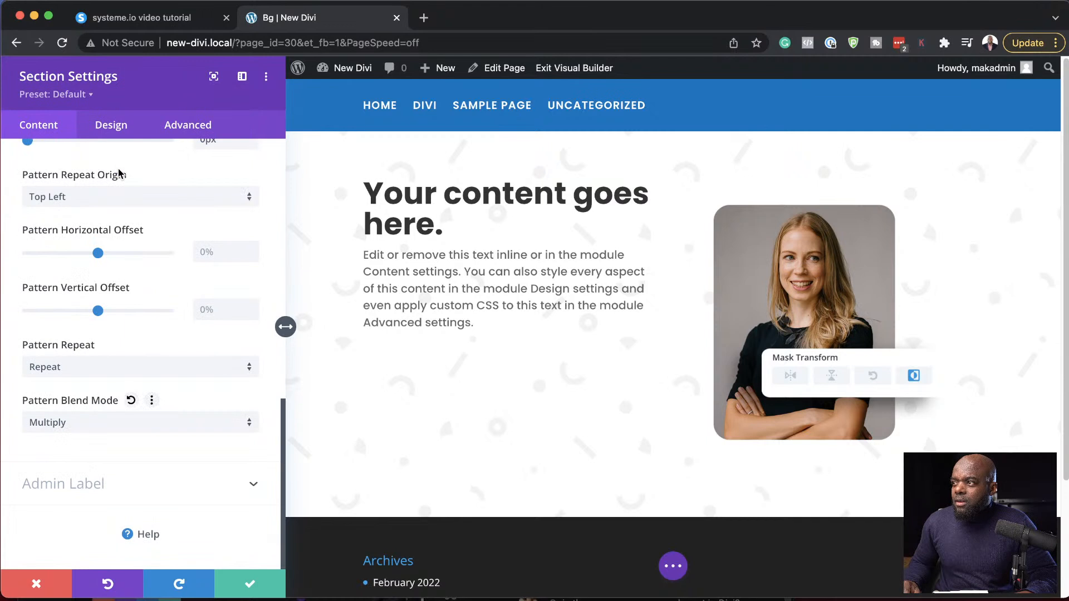
- Change the first color of the section's background gradient to black (#000000)
scroll(205, 386, "up", 15)
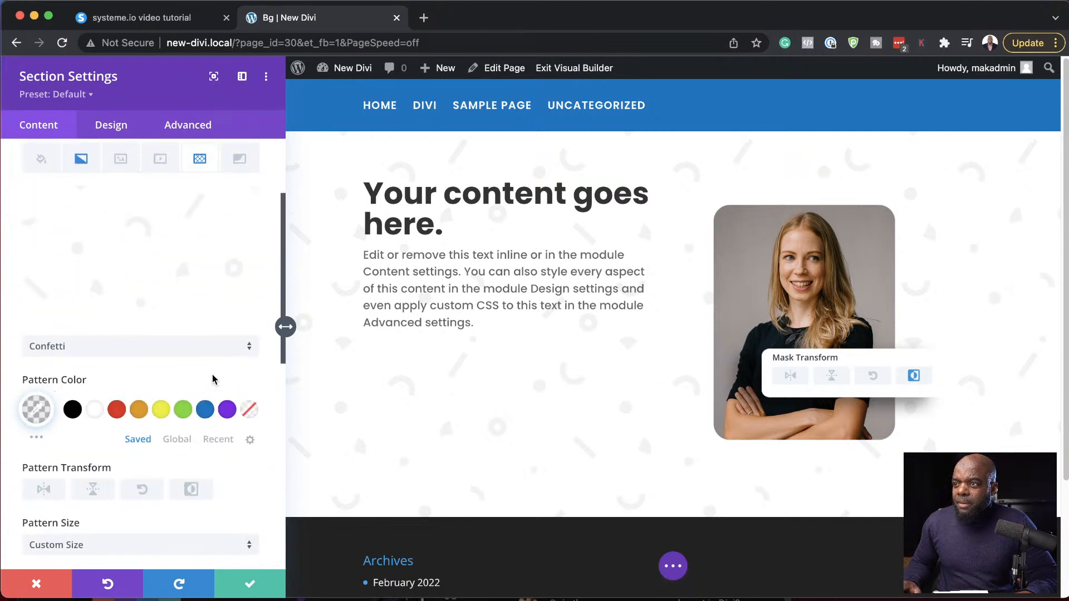
scroll(212, 379, "up", 4)
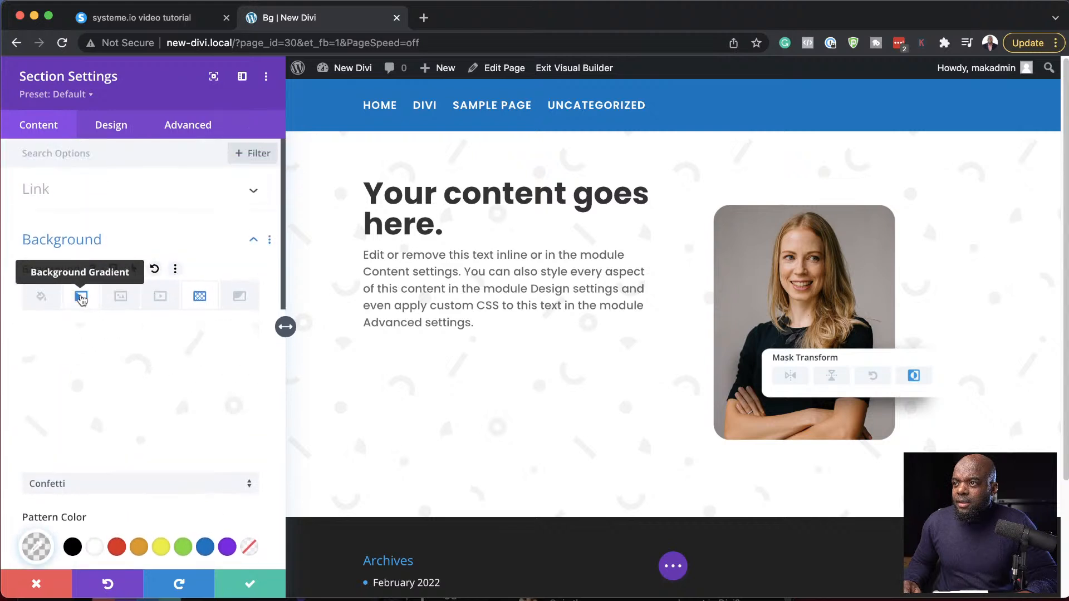
left_click(81, 296)
left_click(37, 484)
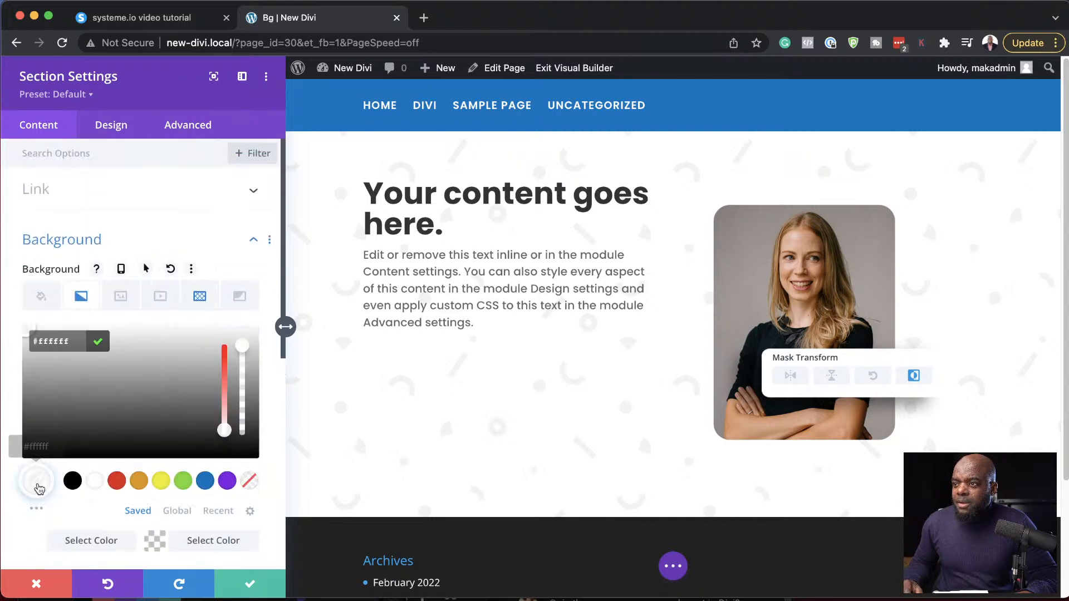
left_click(72, 482)
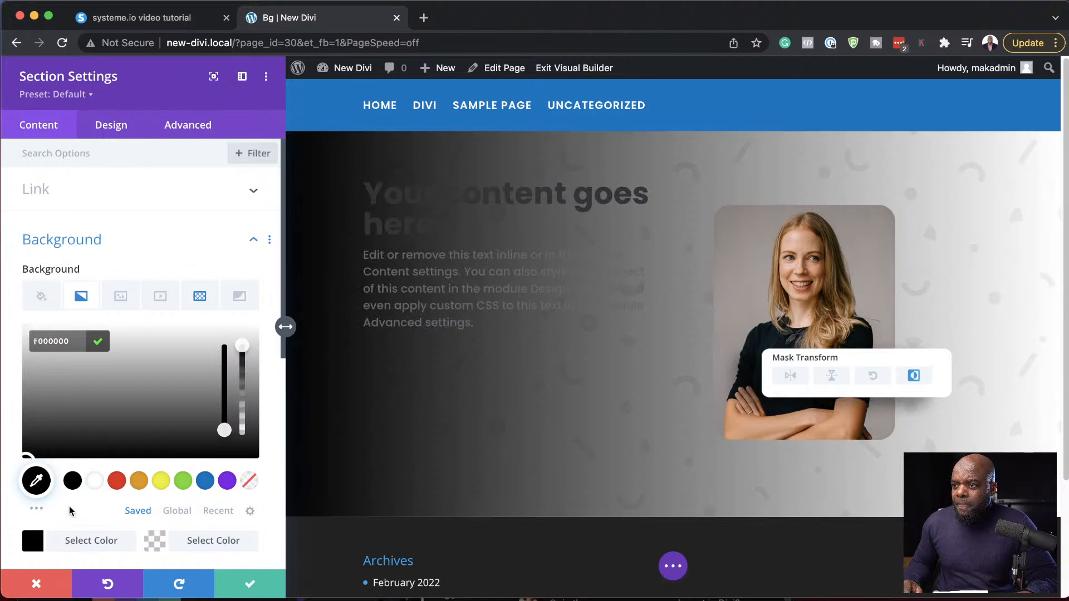
- Set the section gradient's start position to 29% and change its first color to white (#ffffff)
scroll(119, 514, "down", 2)
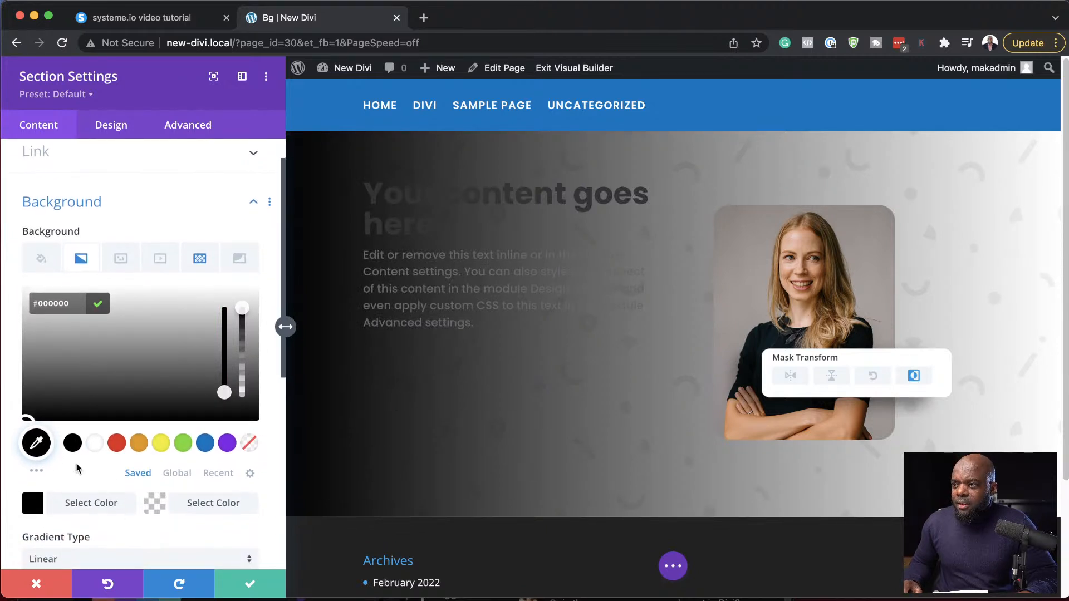
scroll(123, 522, "down", 5)
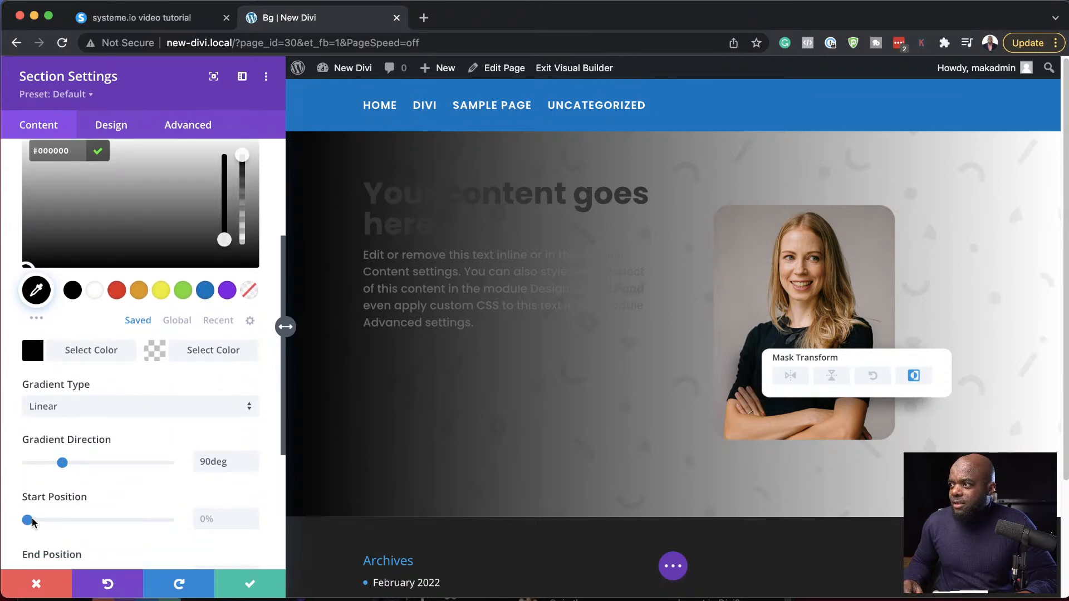
left_click_drag(31, 523, 69, 522)
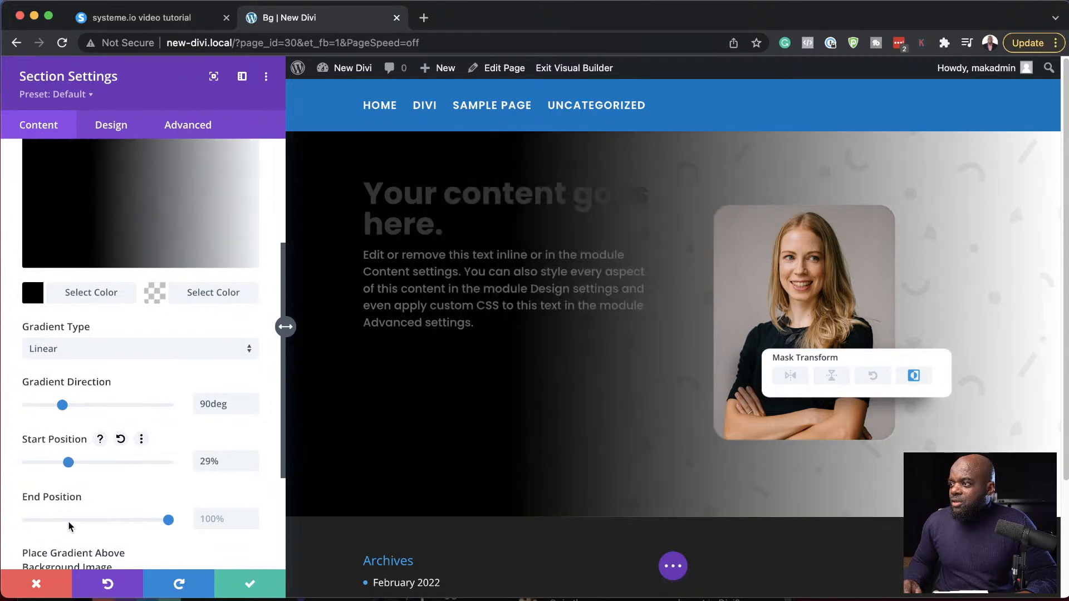
left_click(31, 294)
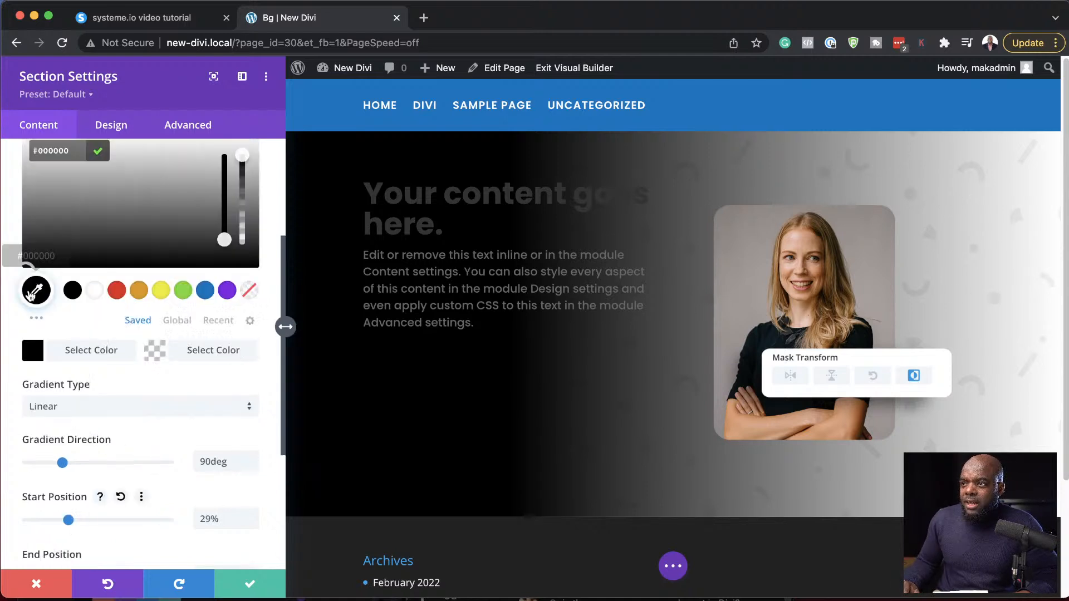
left_click(93, 290)
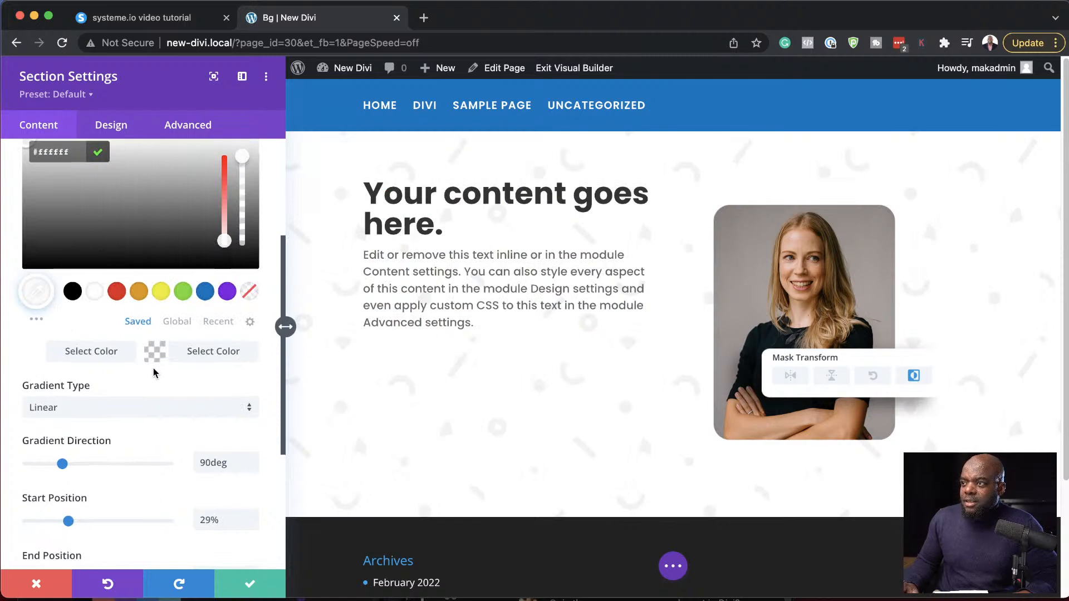
- Return to the section's background pattern settings and try orange (#e09900), yellow, green (#7cda24) and purple as the pattern color
scroll(184, 328, "up", 5)
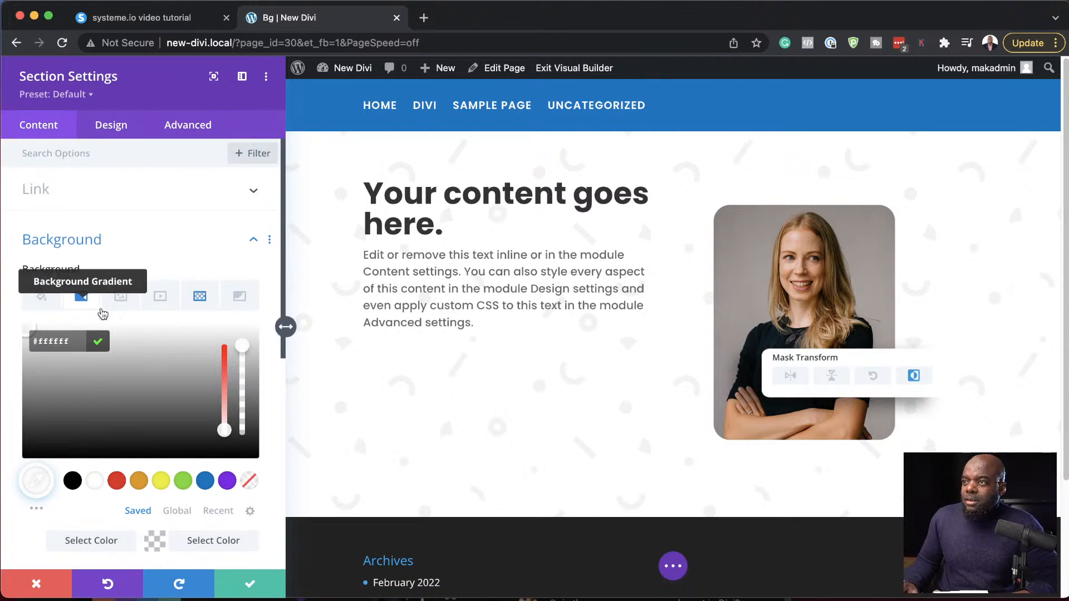
left_click(199, 296)
scroll(199, 323, "down", 3)
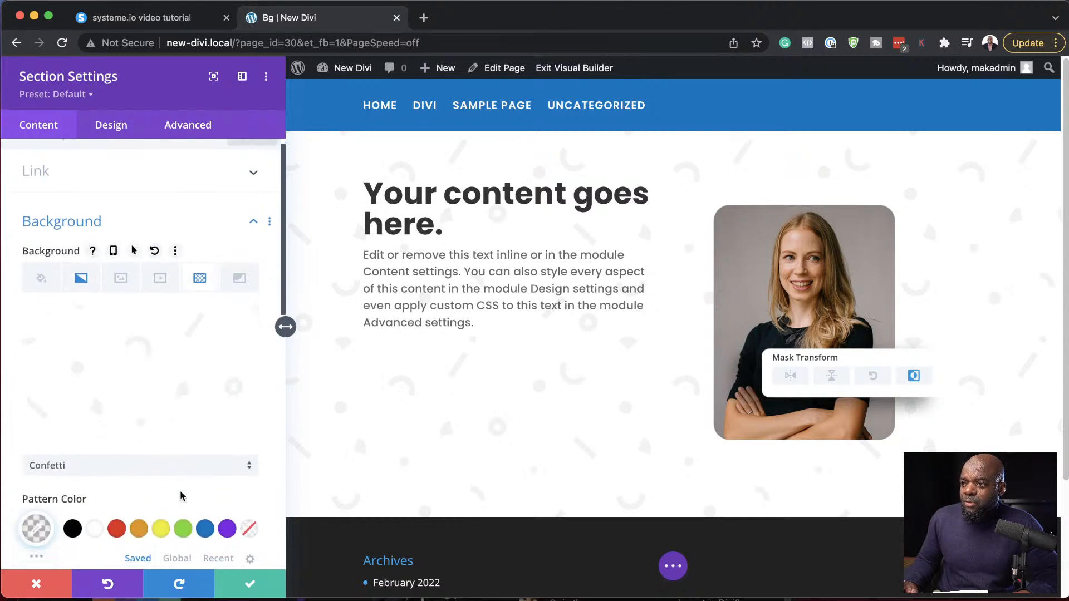
left_click(139, 470)
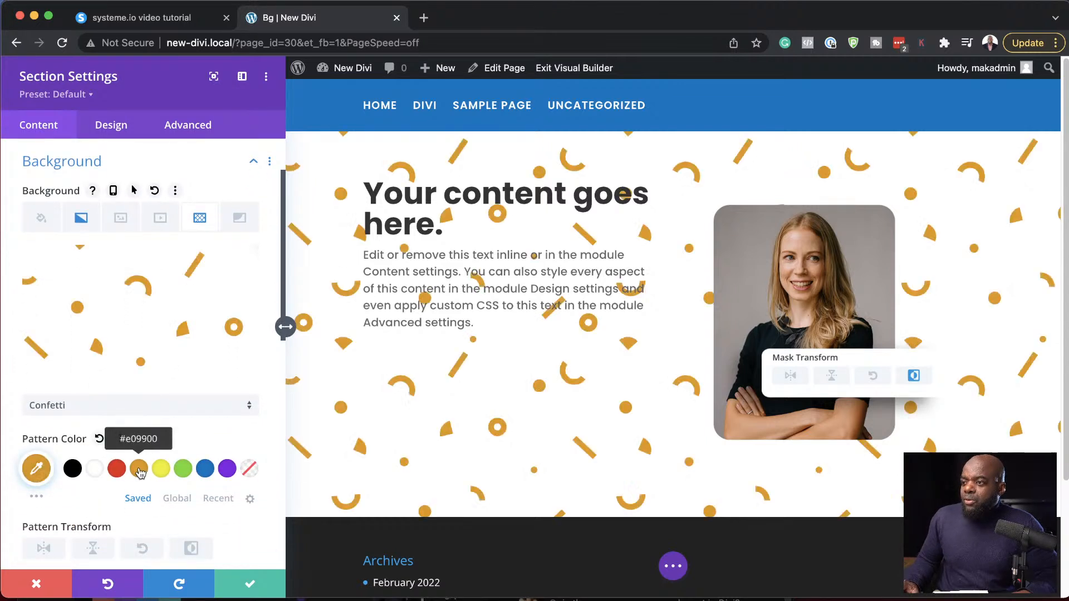
left_click(161, 471)
left_click(186, 471)
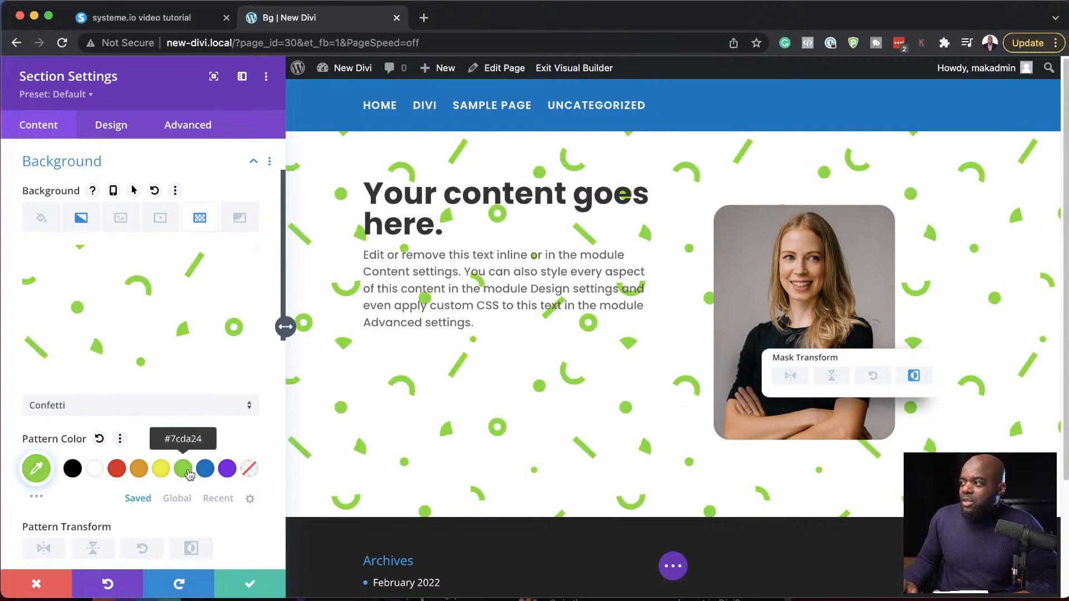
left_click(226, 471)
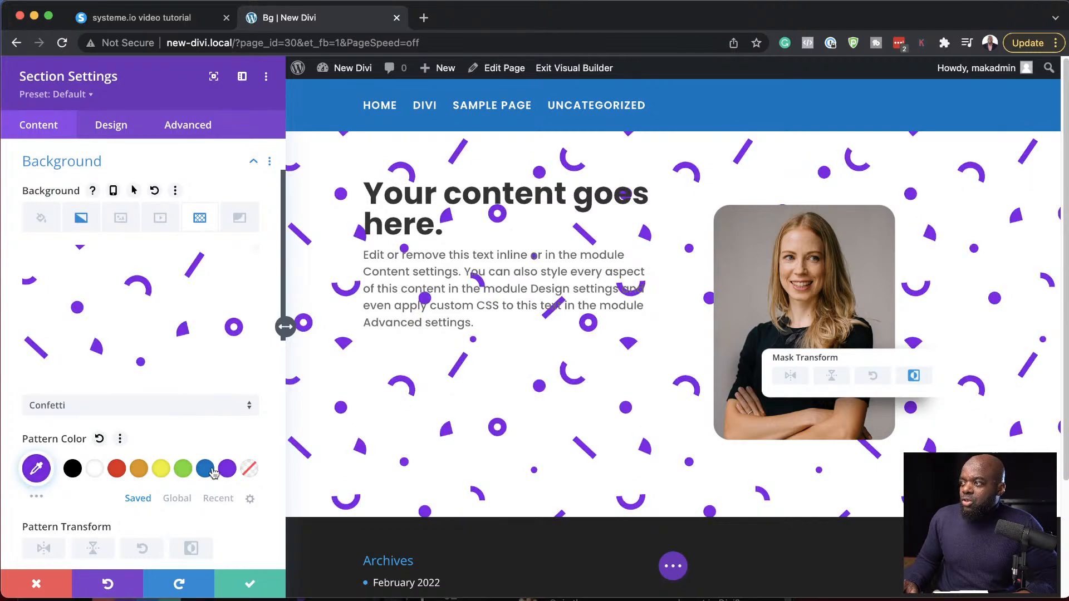
- Set the pattern color to a faint translucent blue, rgba(12,113,195,0.08)
left_click(206, 469)
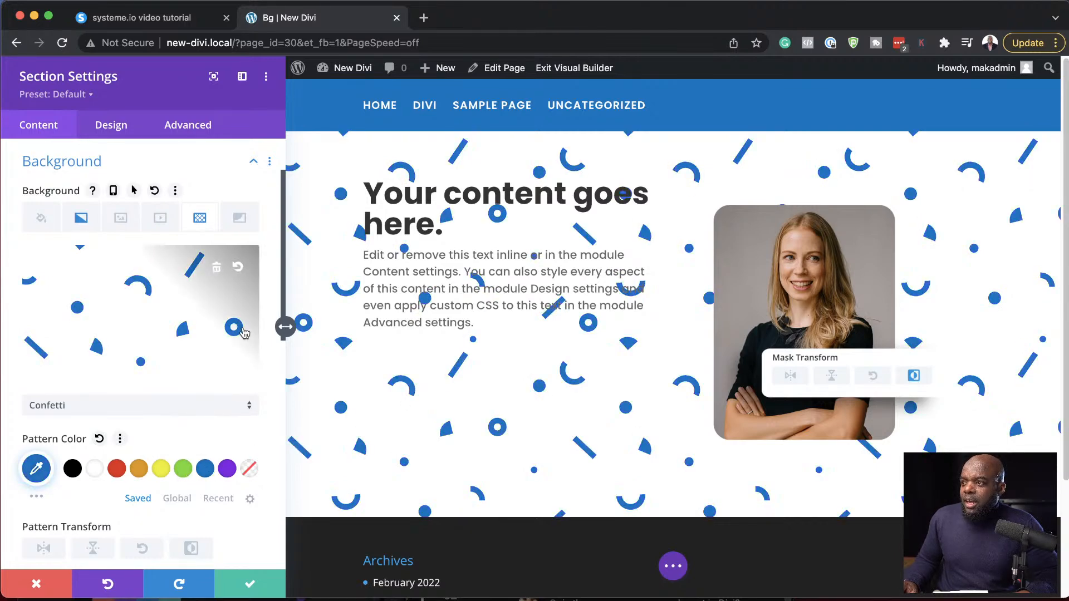
left_click(37, 469)
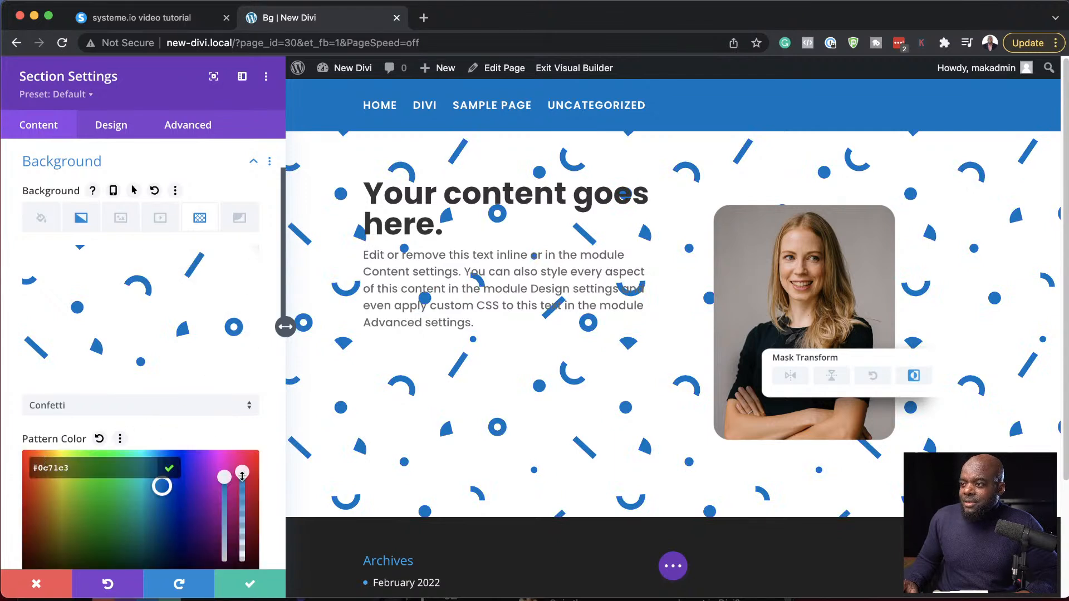
left_click_drag(243, 505, 254, 564)
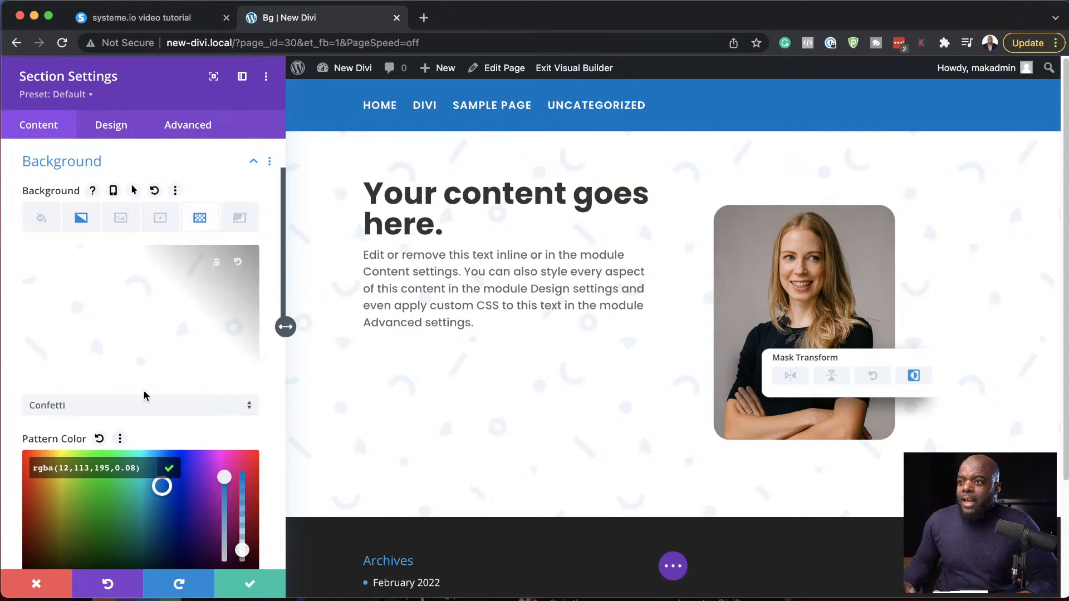
- Try the Scallops background pattern, and replace it with Squares
left_click(144, 407)
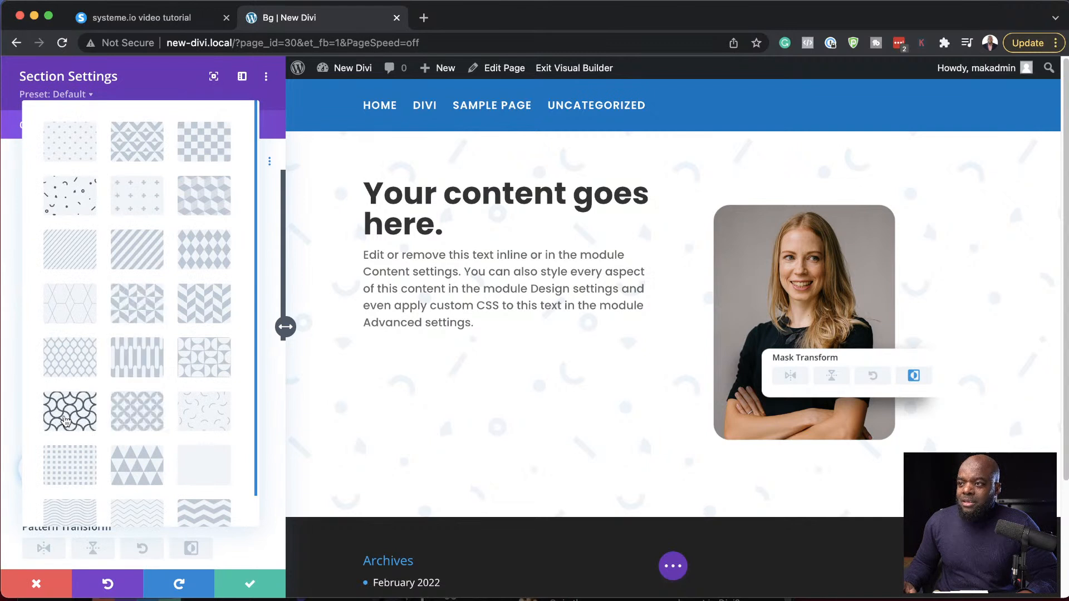
left_click(73, 413)
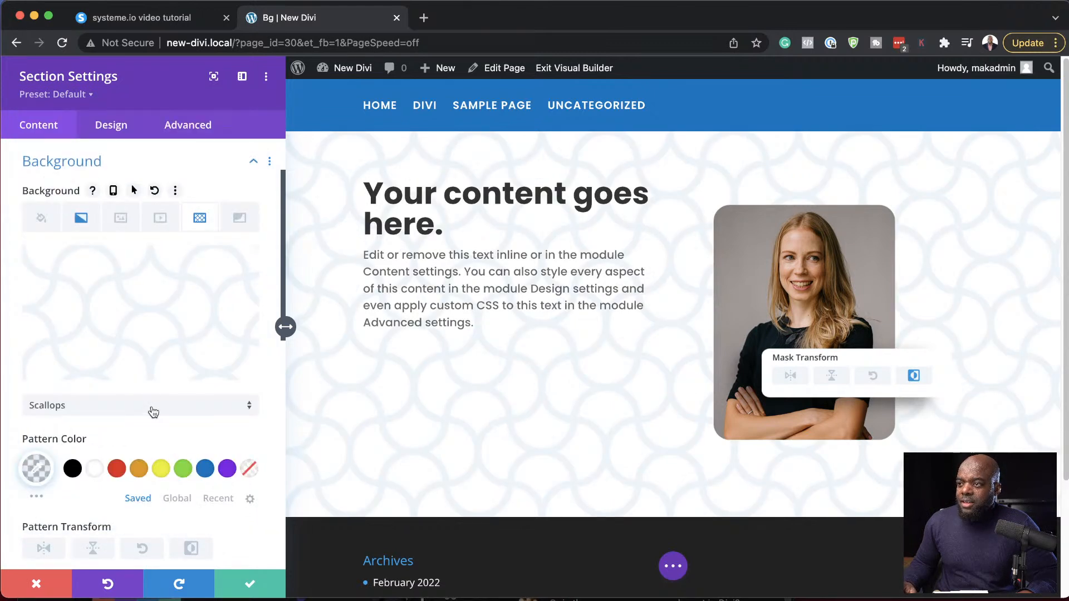
scroll(162, 440, "down", 5)
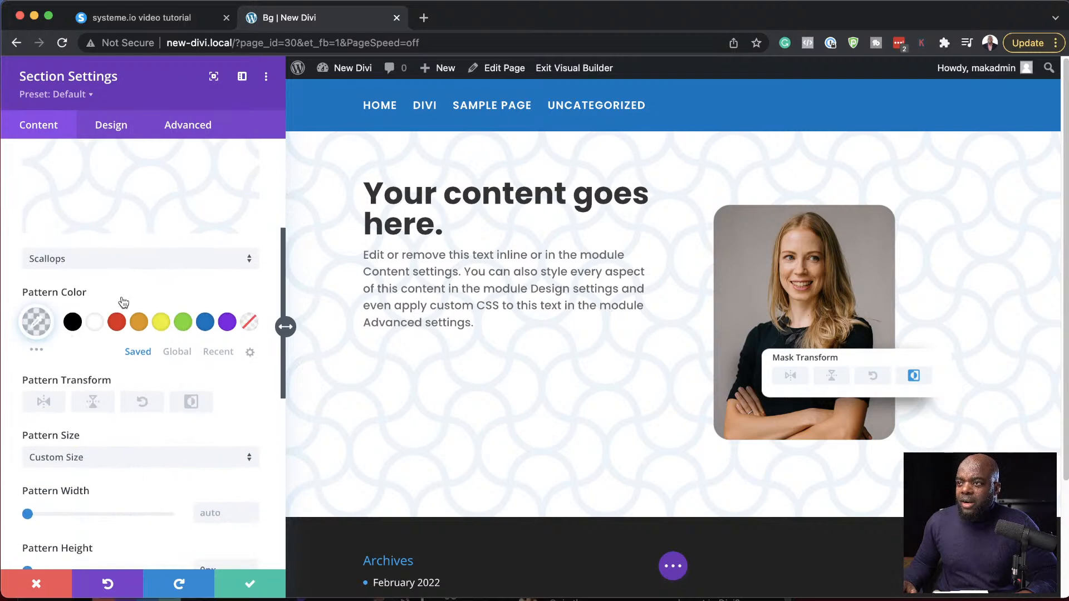
left_click(138, 264)
scroll(181, 432, "down", 2)
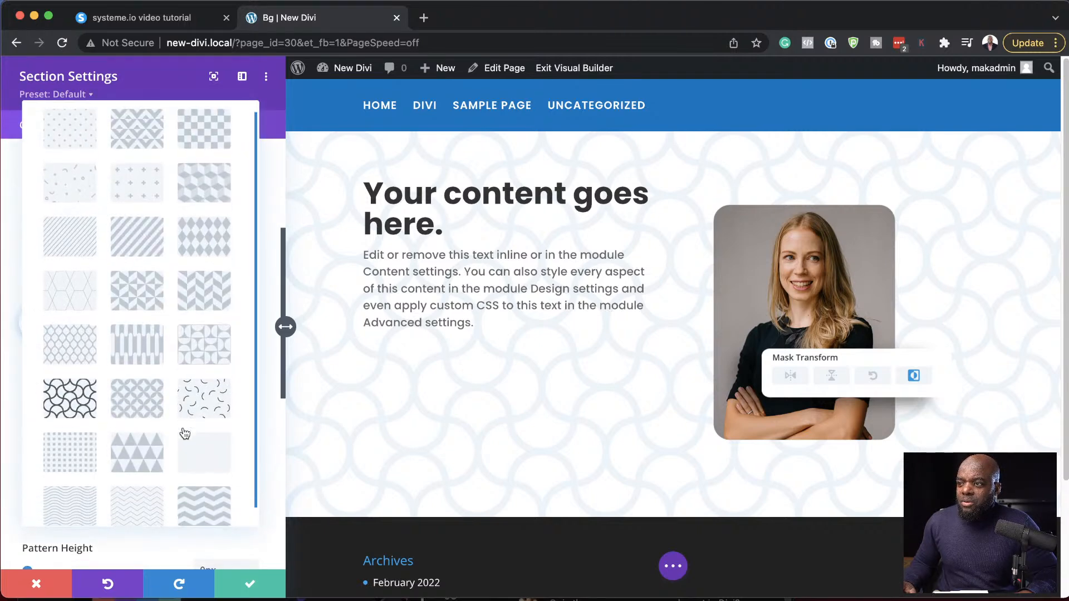
left_click(61, 436)
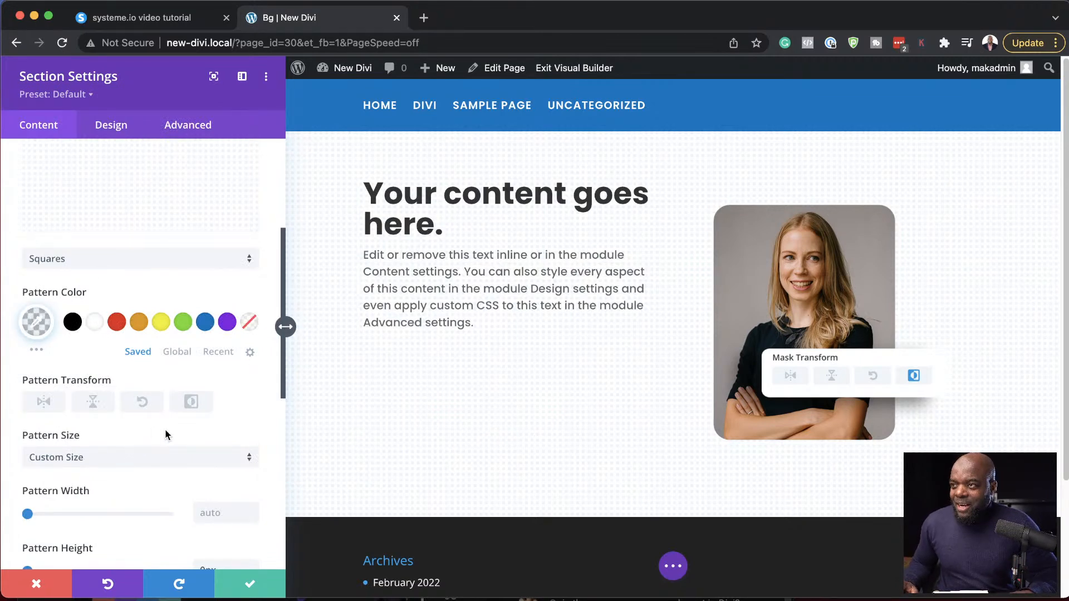
- Remove the background pattern from the section
scroll(189, 432, "up", 3)
scroll(191, 435, "up", 4)
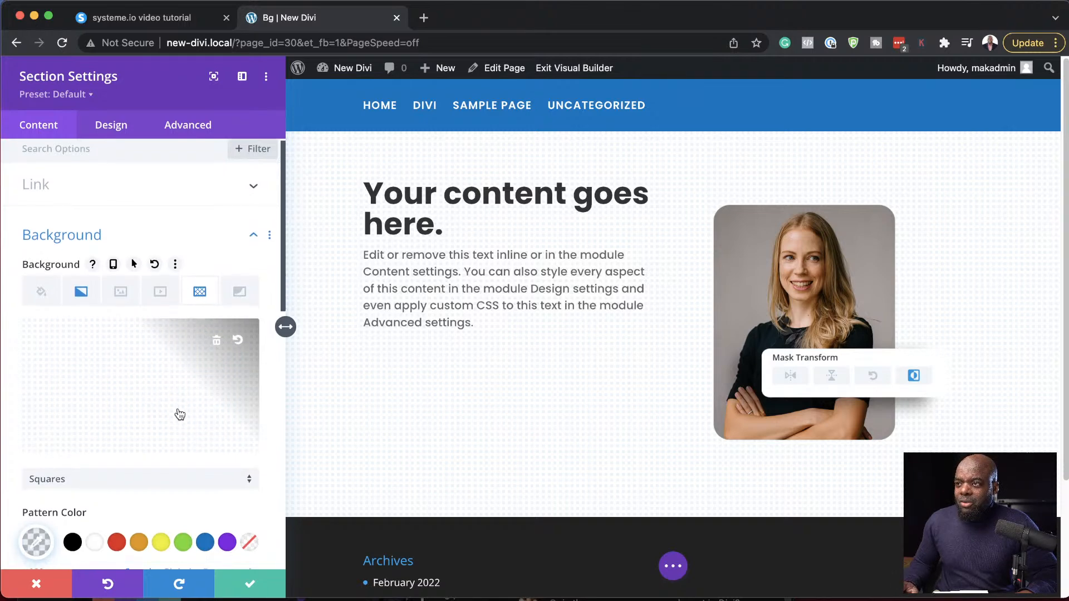
scroll(179, 413, "down", 3)
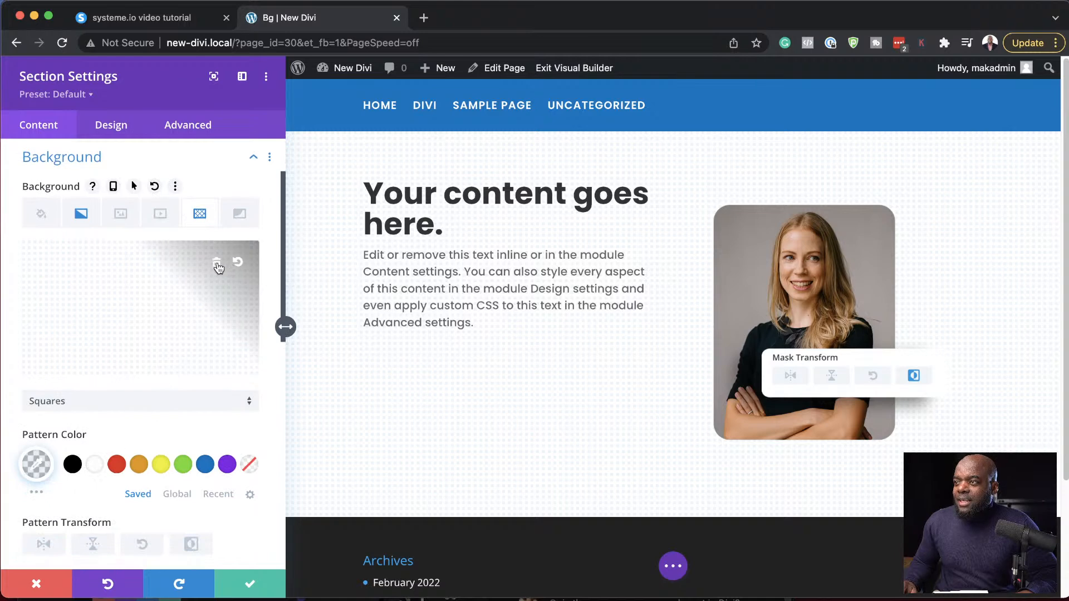
left_click(218, 266)
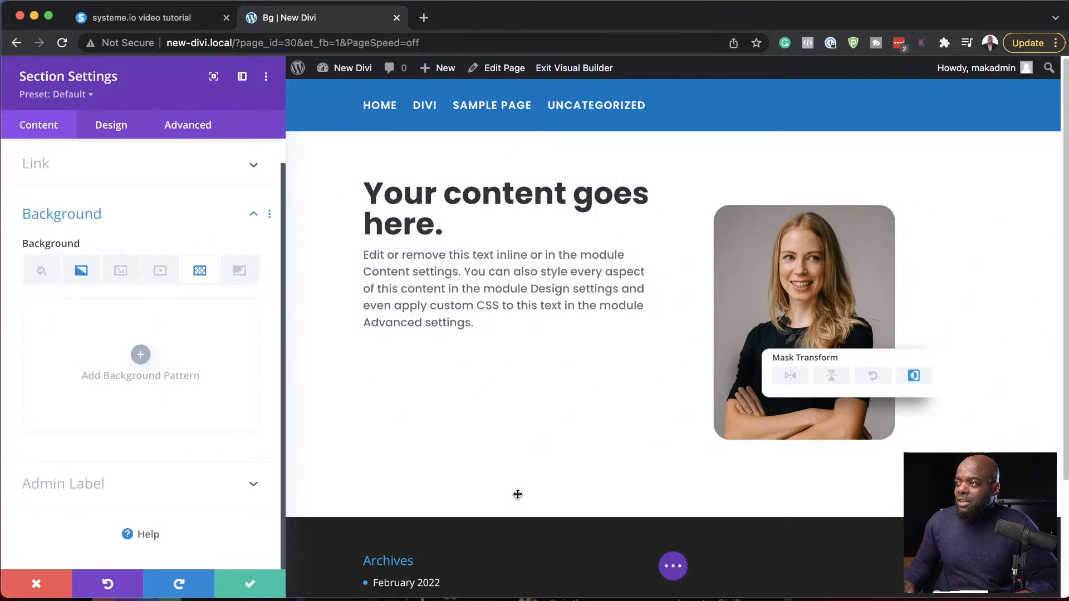
- Return to the section's background gradient and change its first color to blue (#0c71c3)
left_click(81, 272)
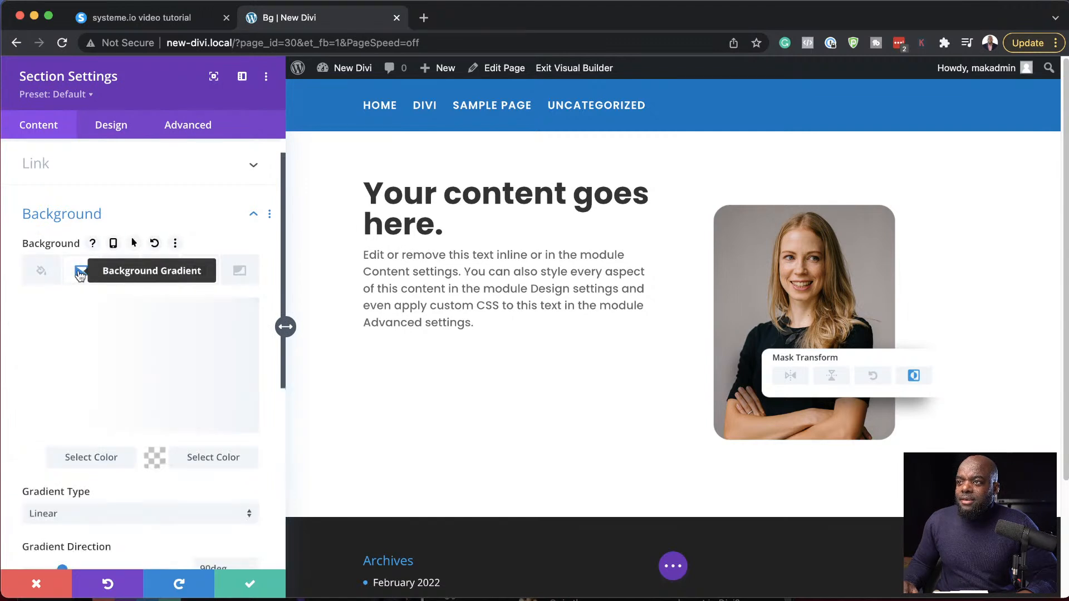
left_click(33, 460)
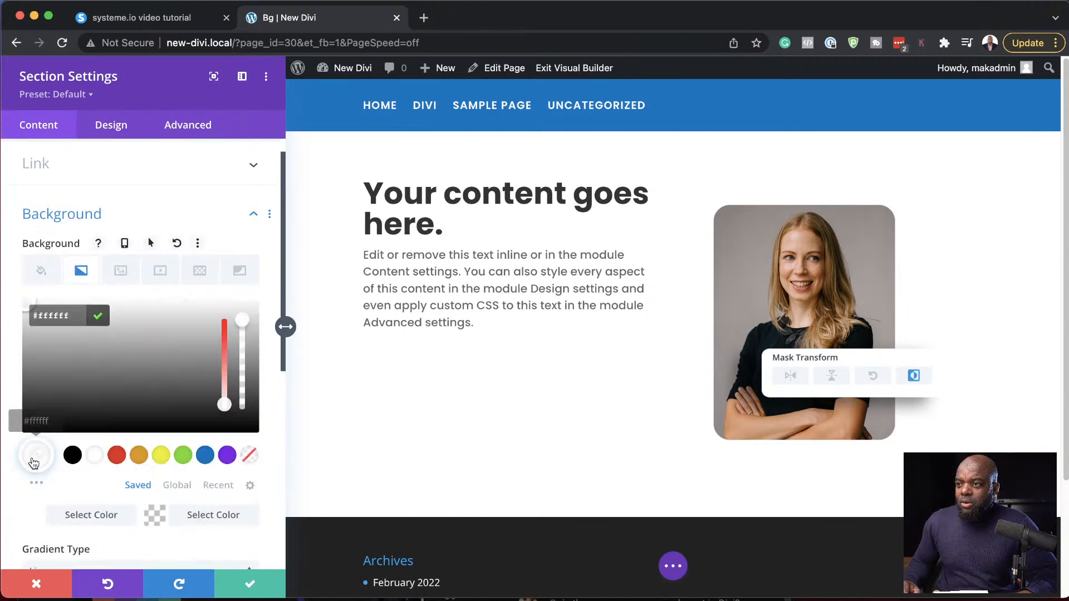
left_click(205, 456)
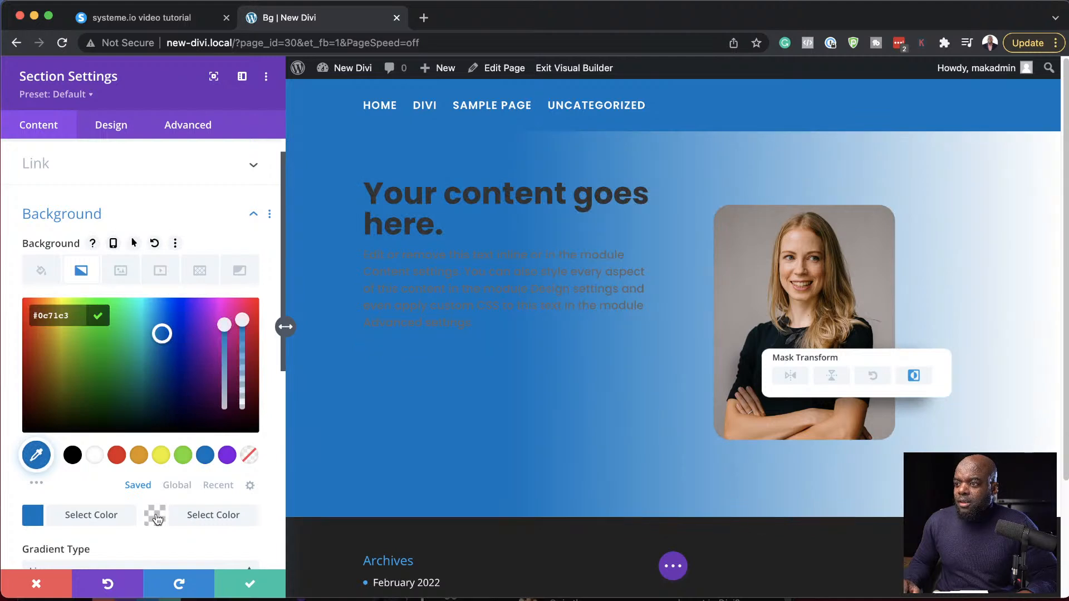
- Set the second color of the section's background gradient to white (#ffffff)
left_click(156, 517)
left_click(94, 456)
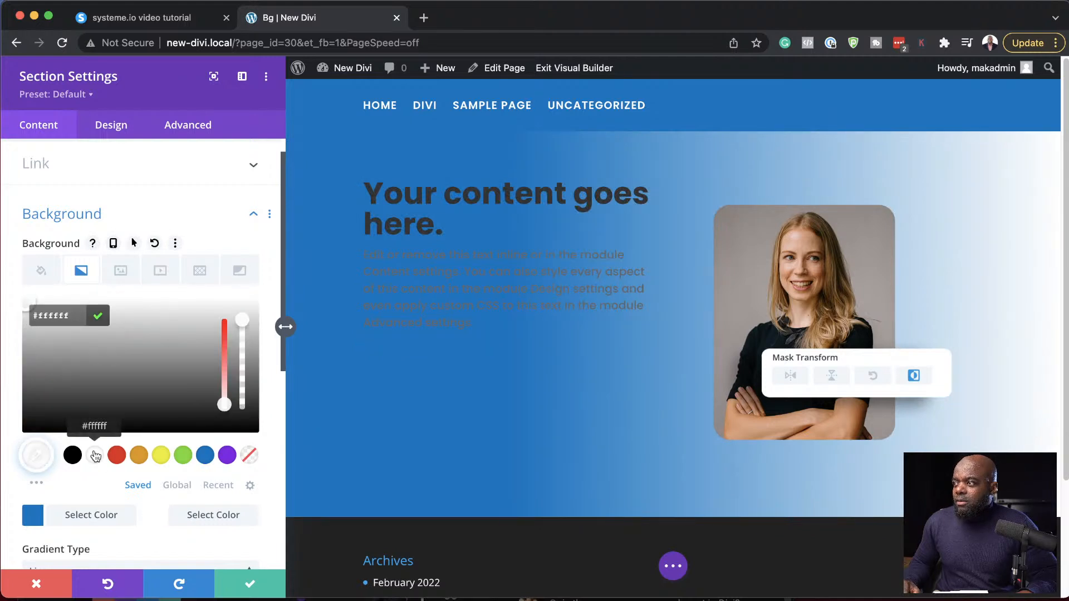
left_click(236, 506)
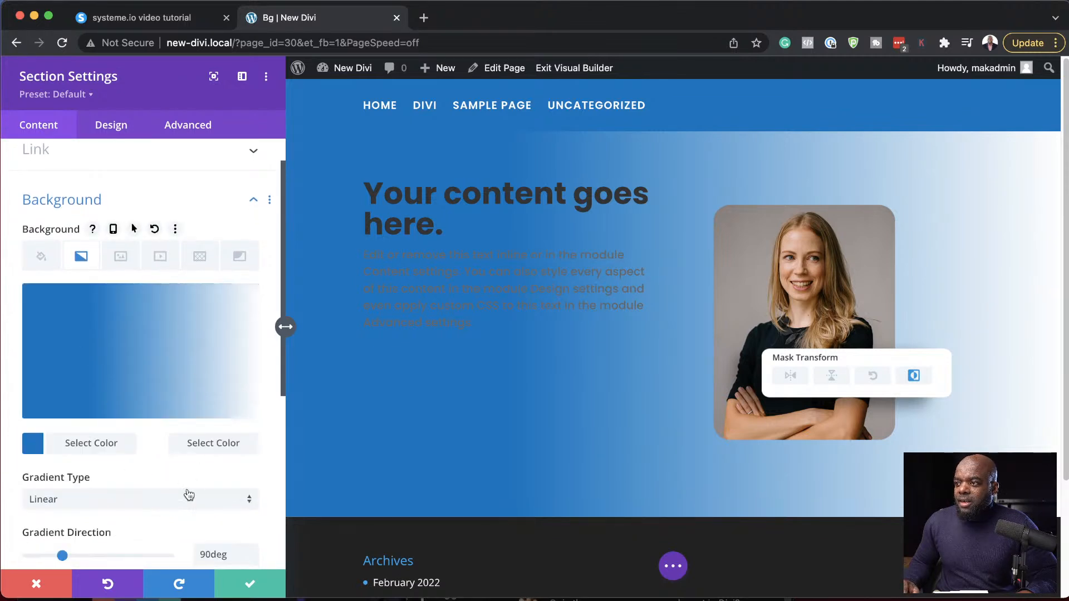
left_click(160, 446)
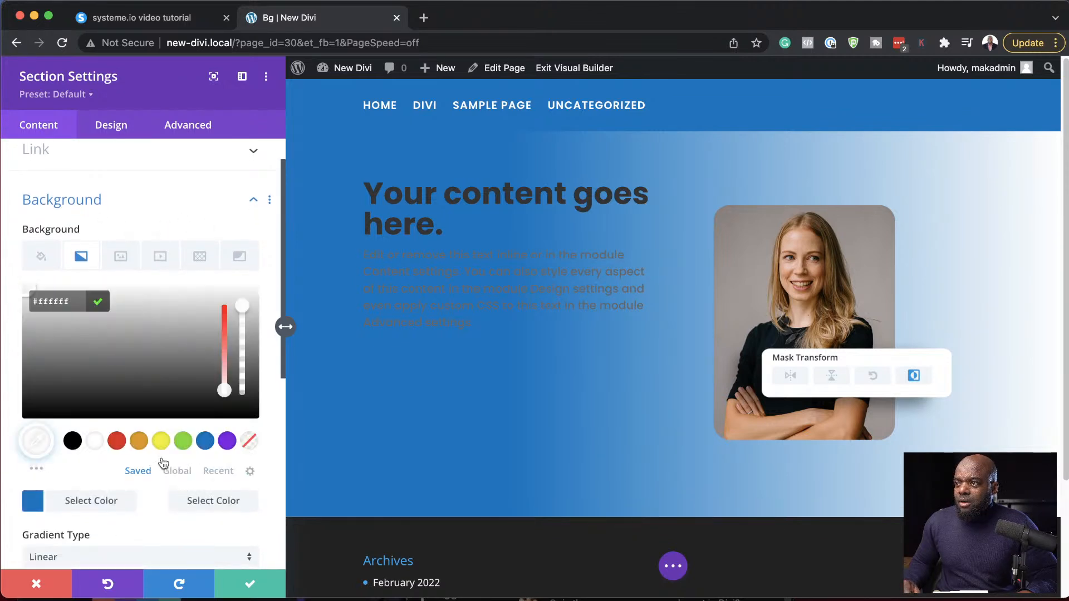
left_click(243, 499)
- Add a Layer Blob background mask to the section
scroll(243, 492, "down", 3)
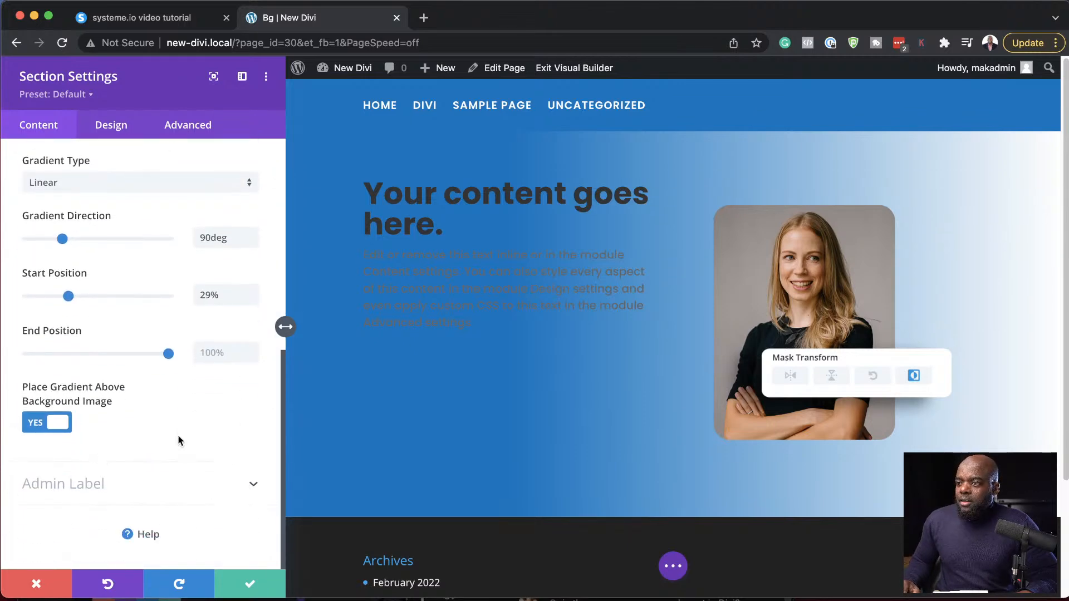
scroll(210, 346, "up", 5)
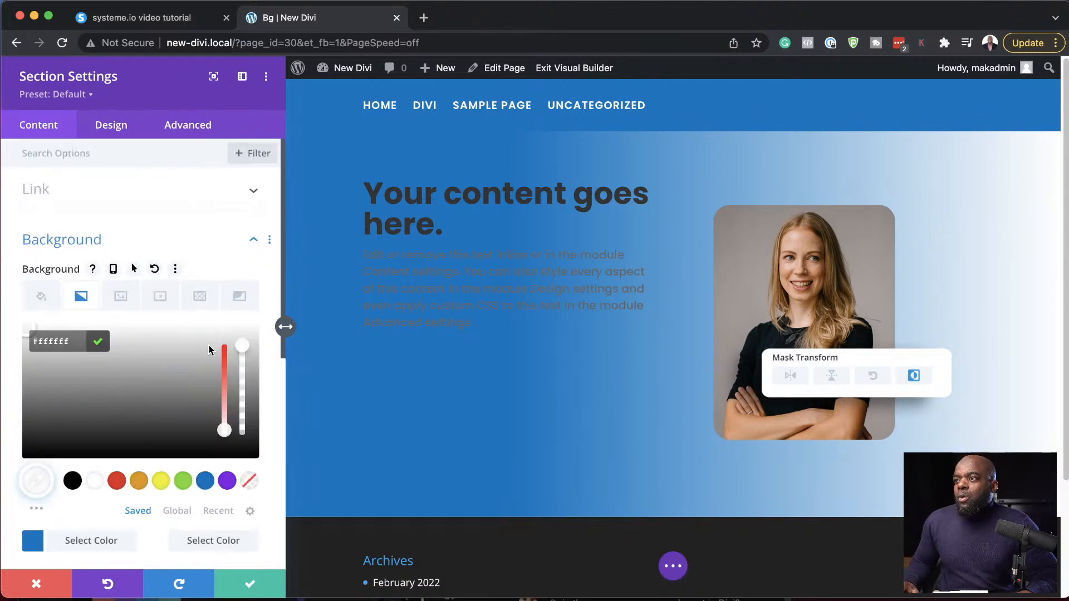
left_click(240, 299)
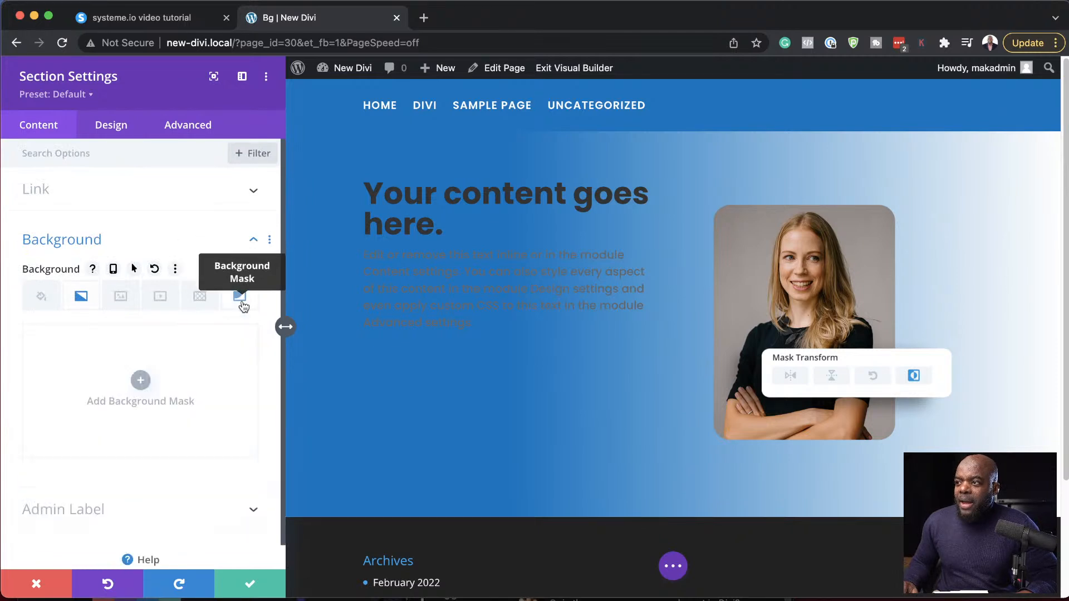
left_click(141, 381)
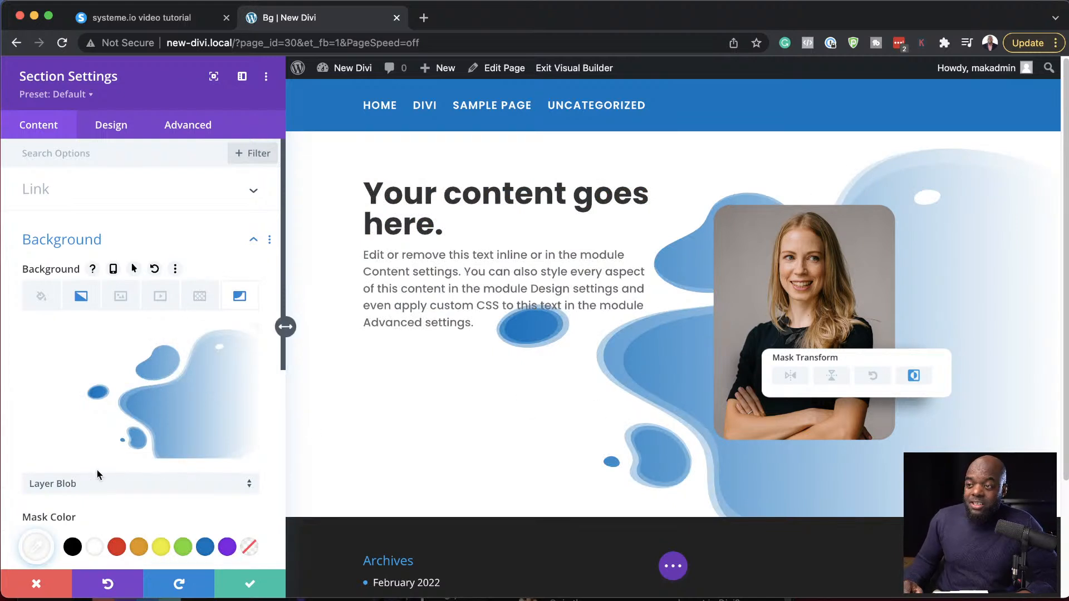
- Change the section's background mask shape to Corner Pill
scroll(103, 470, "down", 3)
scroll(108, 474, "down", 5)
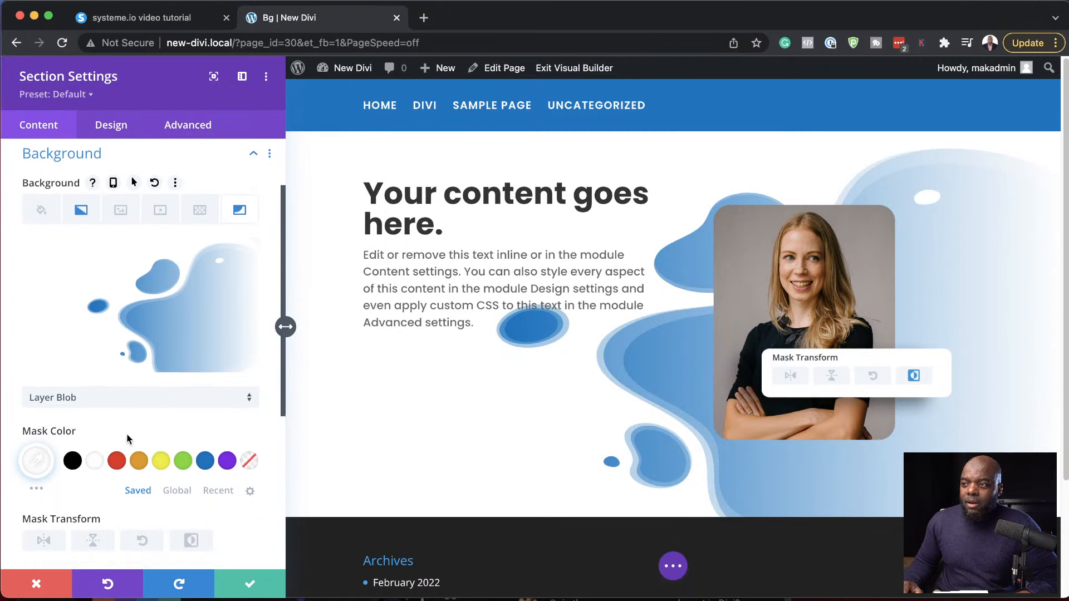
left_click(93, 294)
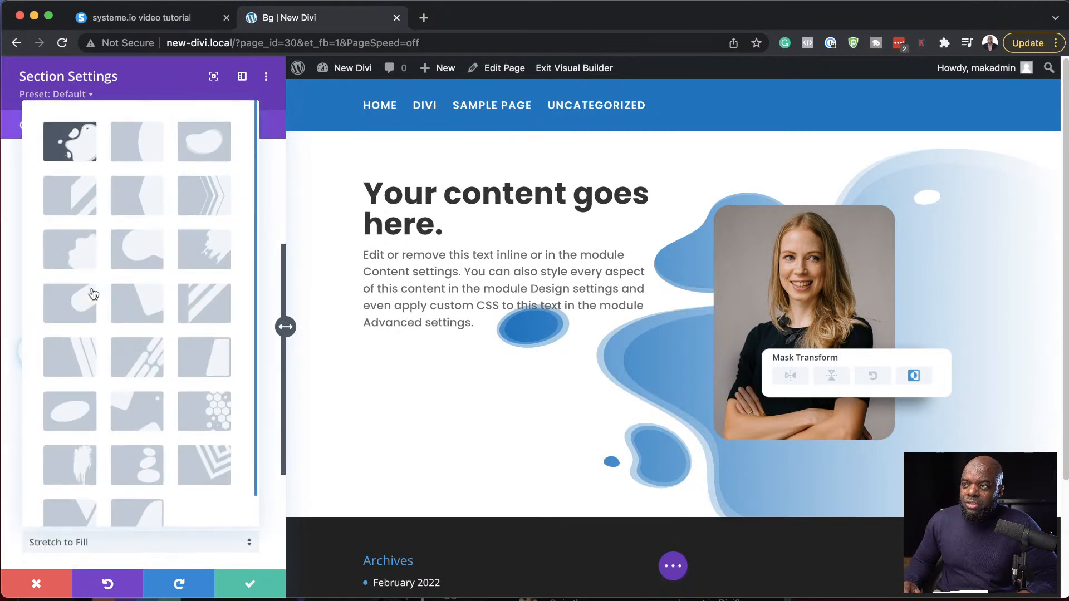
left_click(87, 306)
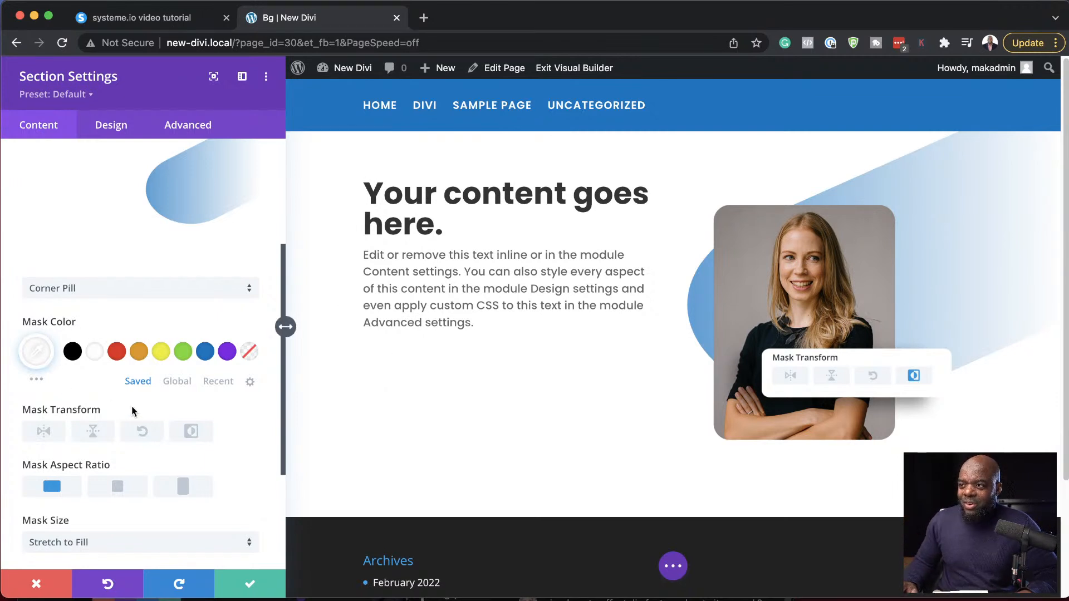
scroll(192, 435, "up", 3)
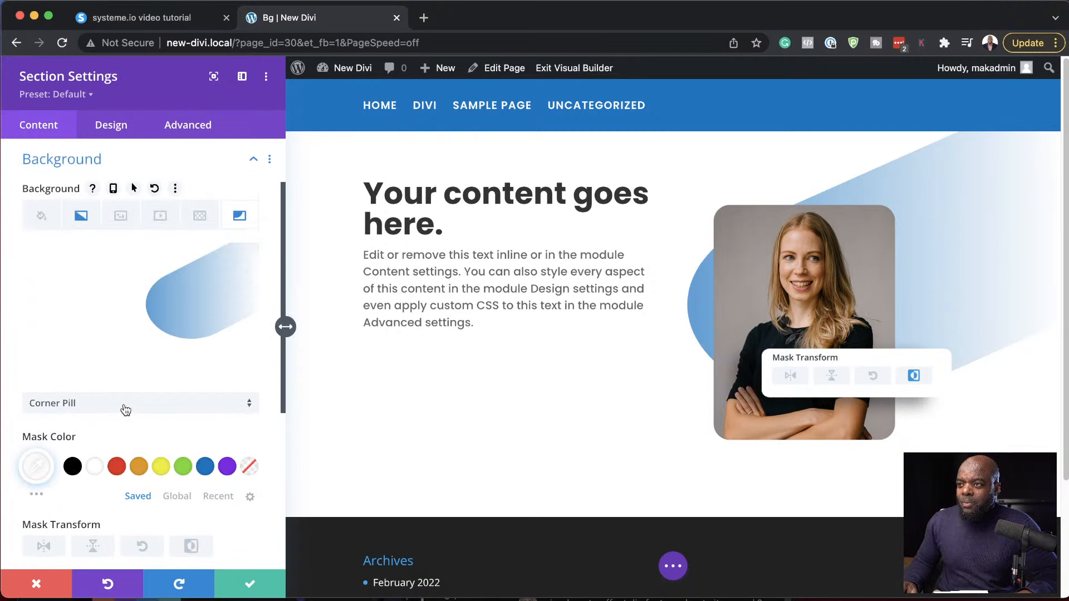
- Change the section's background mask shape from the mask gallery to Corner Square
left_click(125, 411)
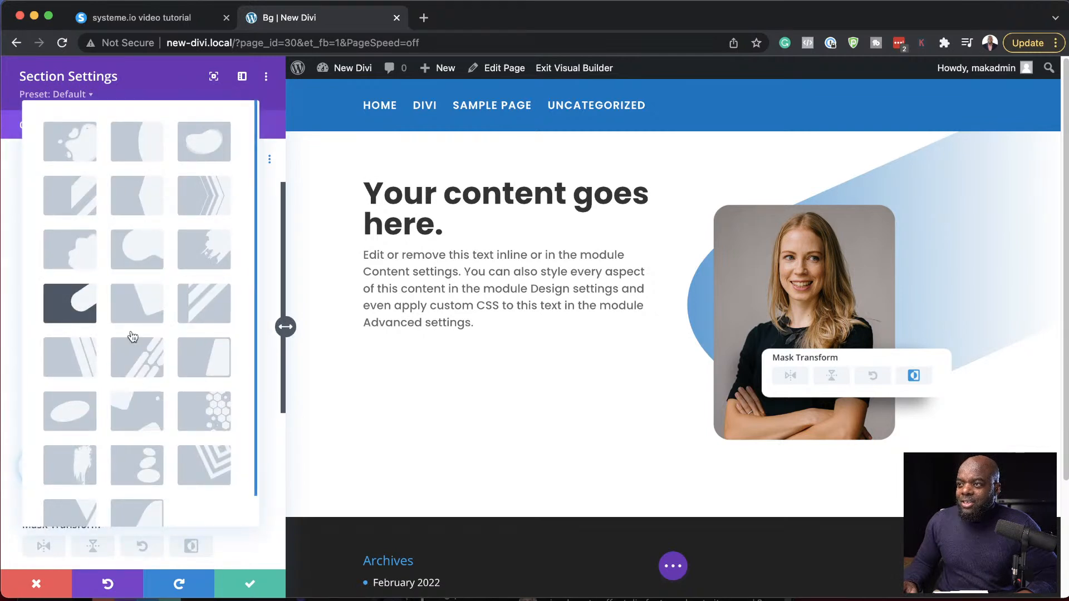
left_click(151, 311)
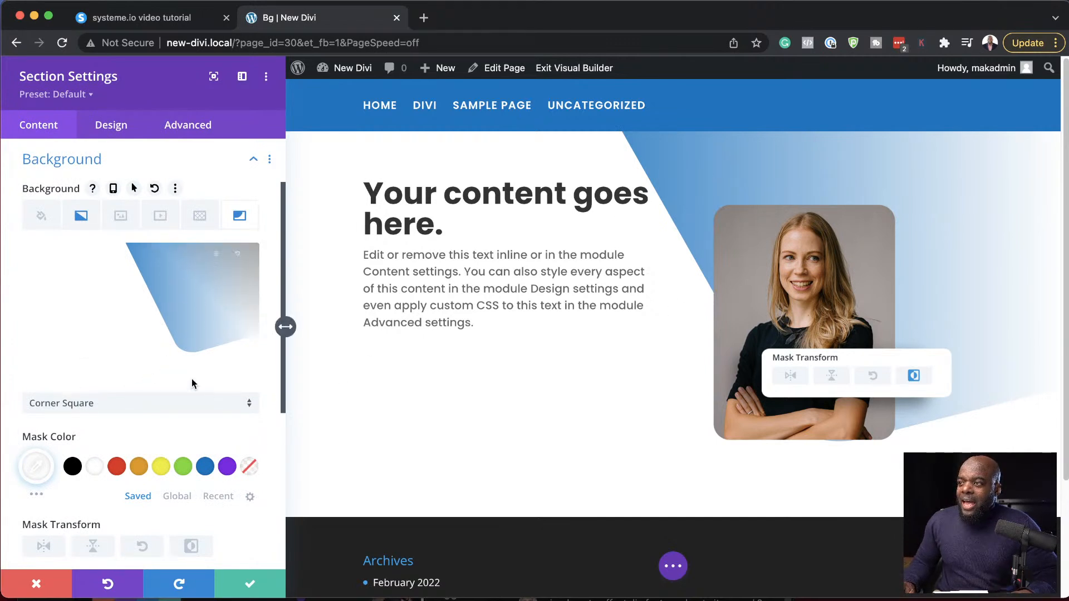
scroll(95, 482, "down", 1)
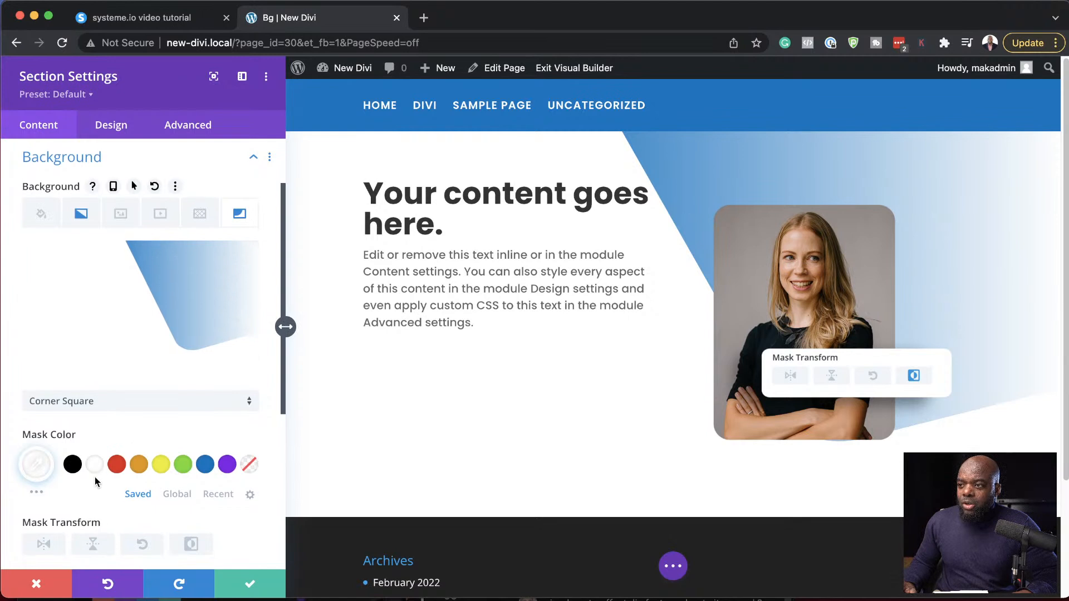
scroll(95, 482, "down", 1)
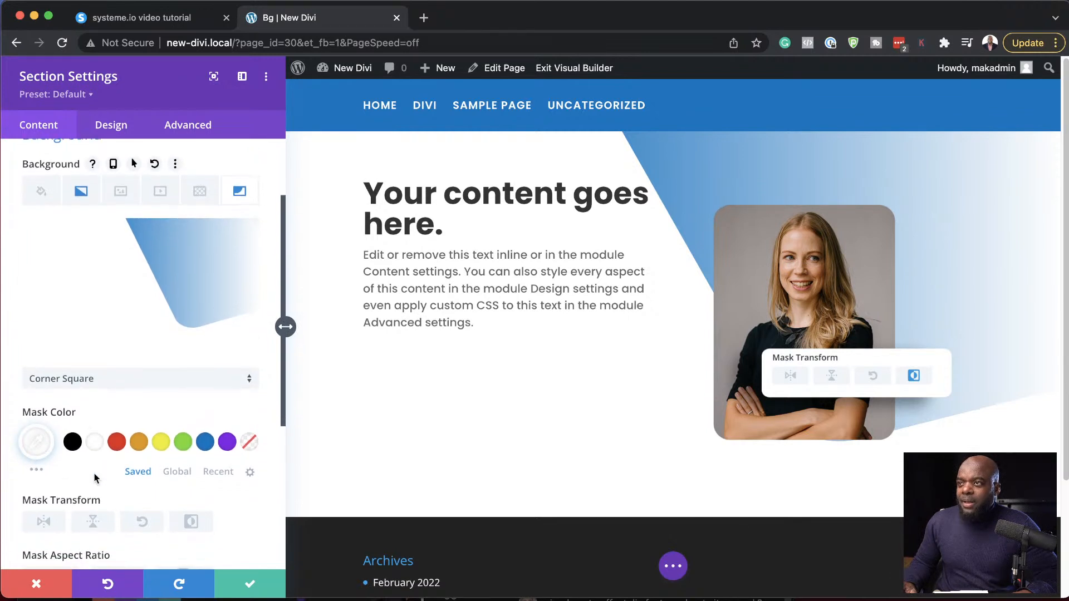
- Recolor the section's background gradient with red (#e02b20) as the first color and yellow (#edf000) as the second
left_click(82, 191)
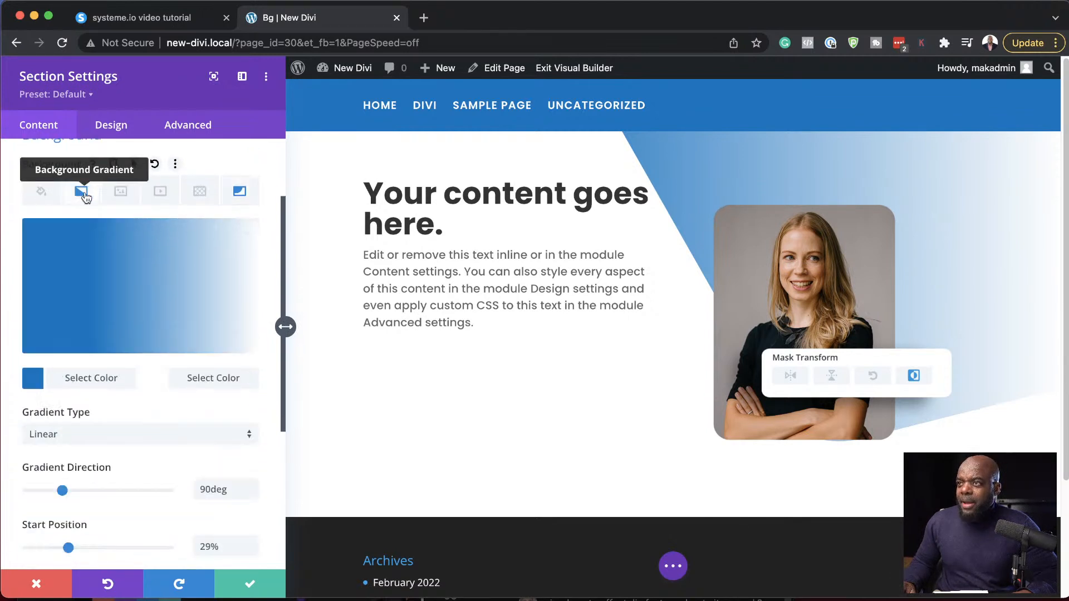
left_click(33, 380)
left_click(116, 377)
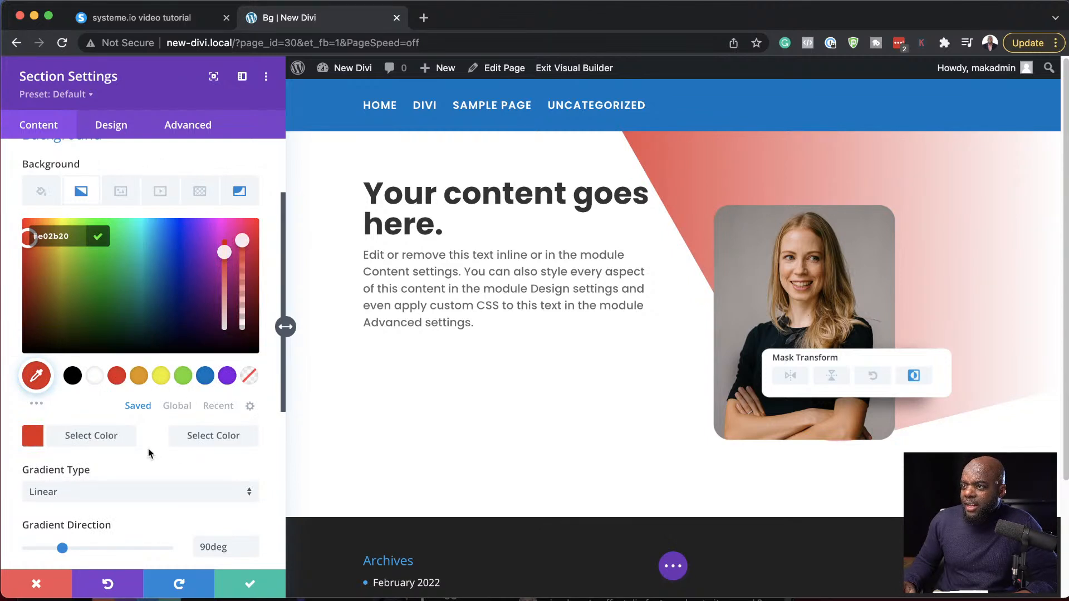
left_click(164, 440)
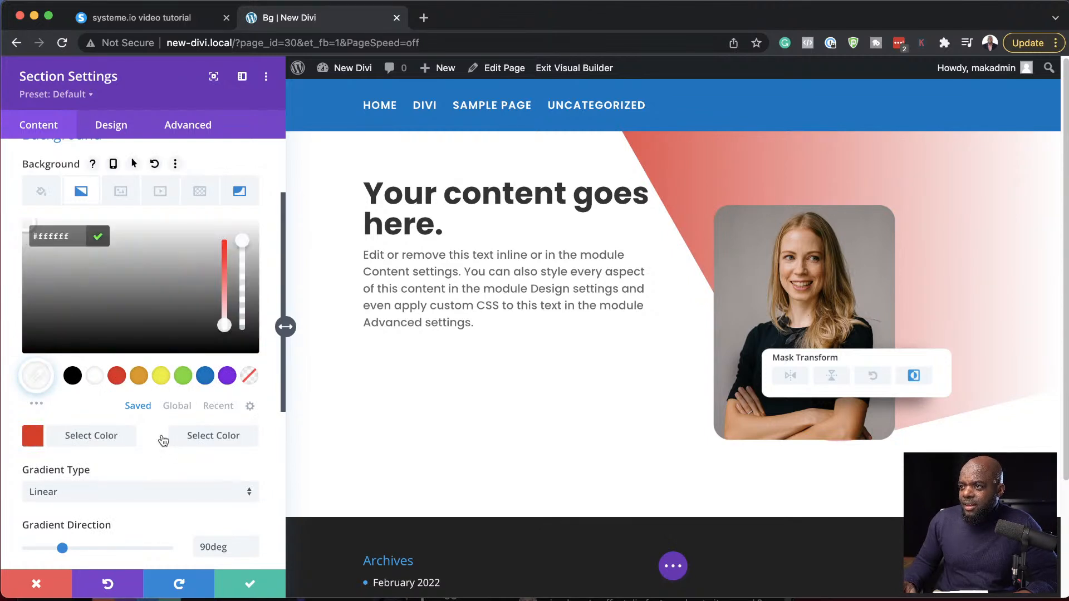
left_click(162, 378)
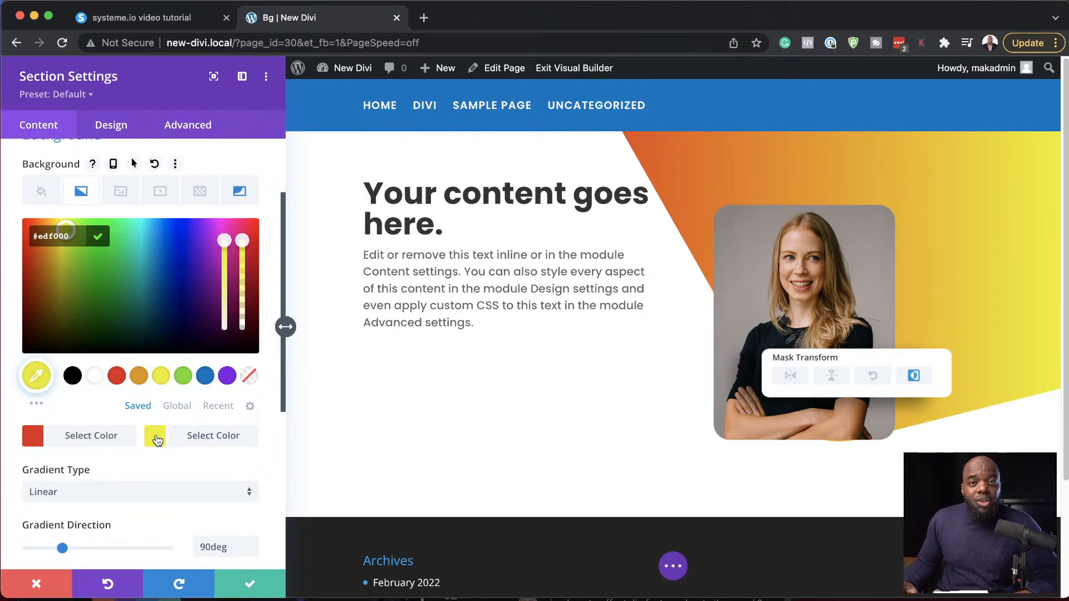
- Change the second color of the section's background gradient to a custom blue (#0079ea)
left_click(156, 438)
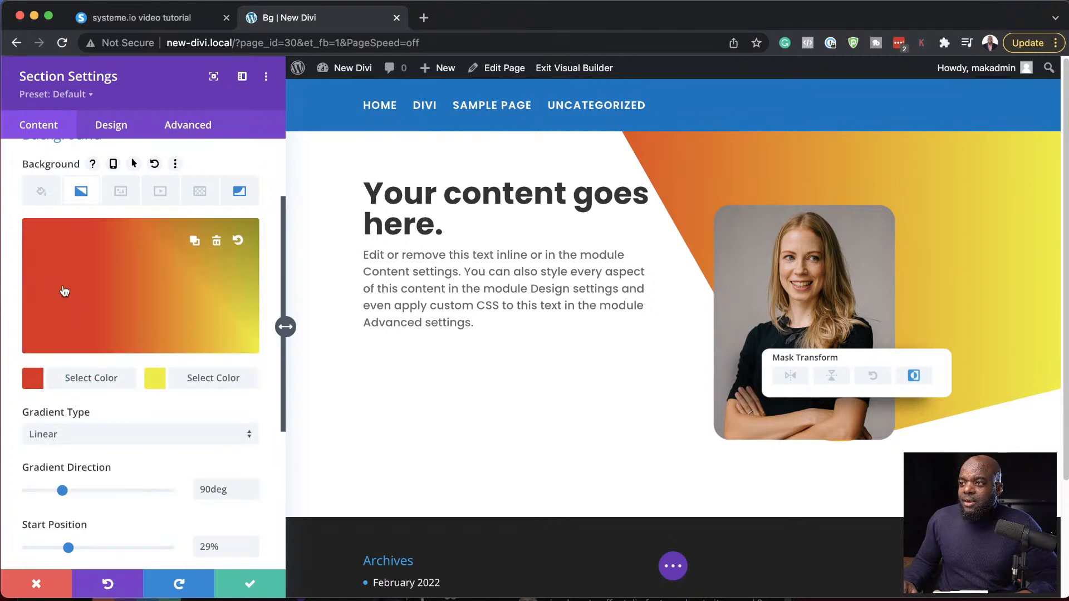
left_click(155, 292)
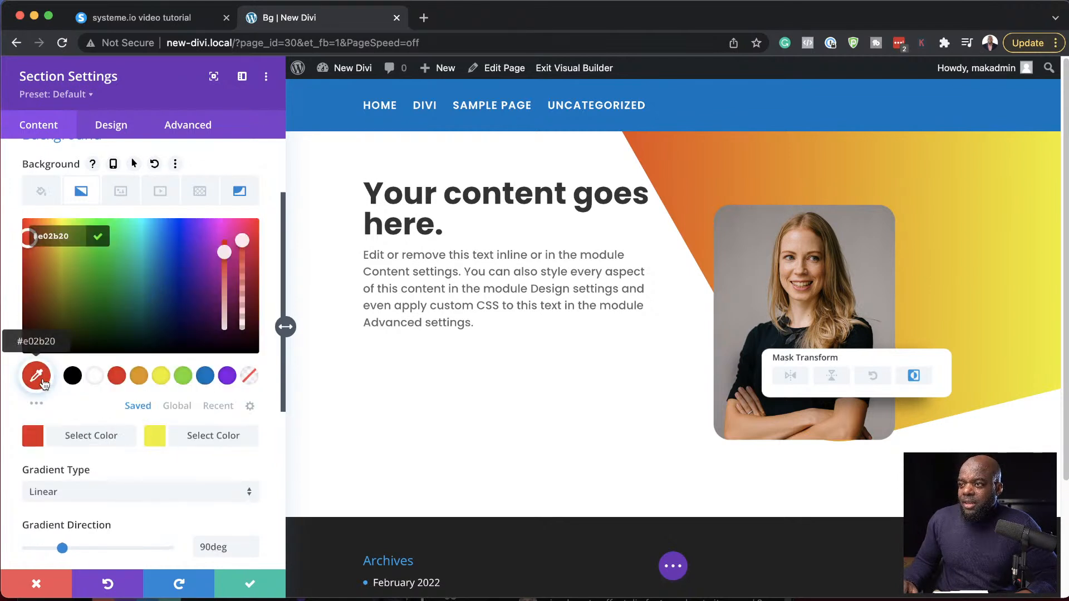
left_click(166, 440)
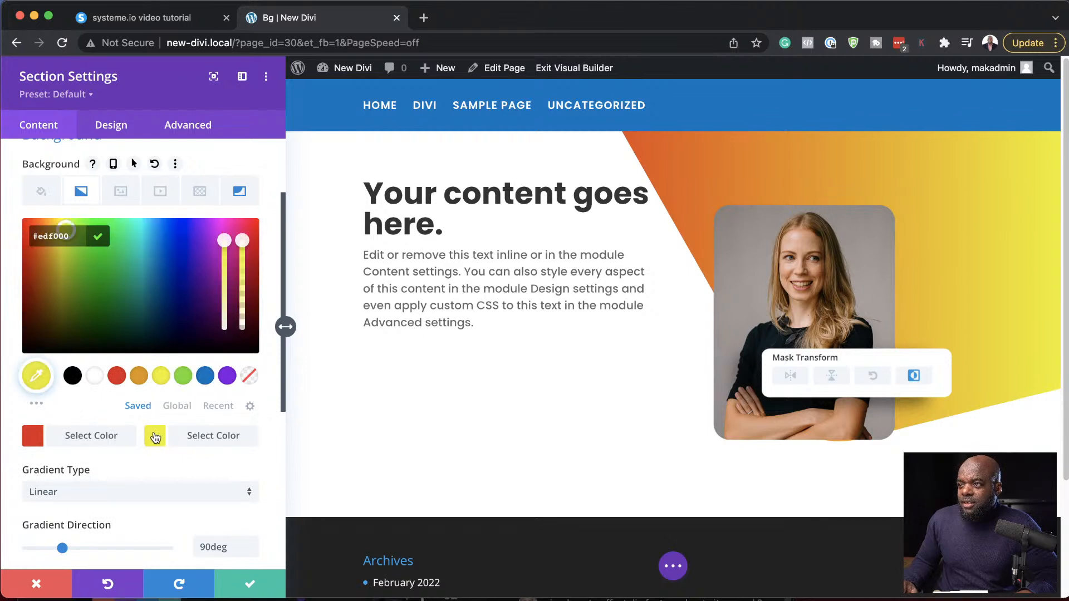
left_click(135, 259)
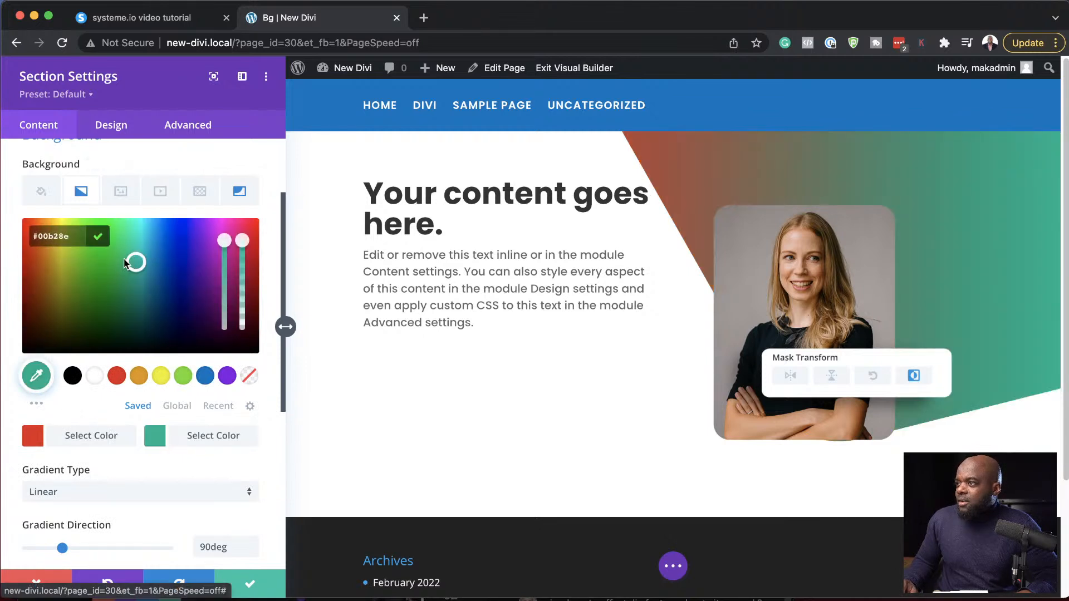
mouse_move(132, 261)
left_mouse_down()
mouse_move(152, 258)
mouse_move(159, 231)
left_mouse_up()
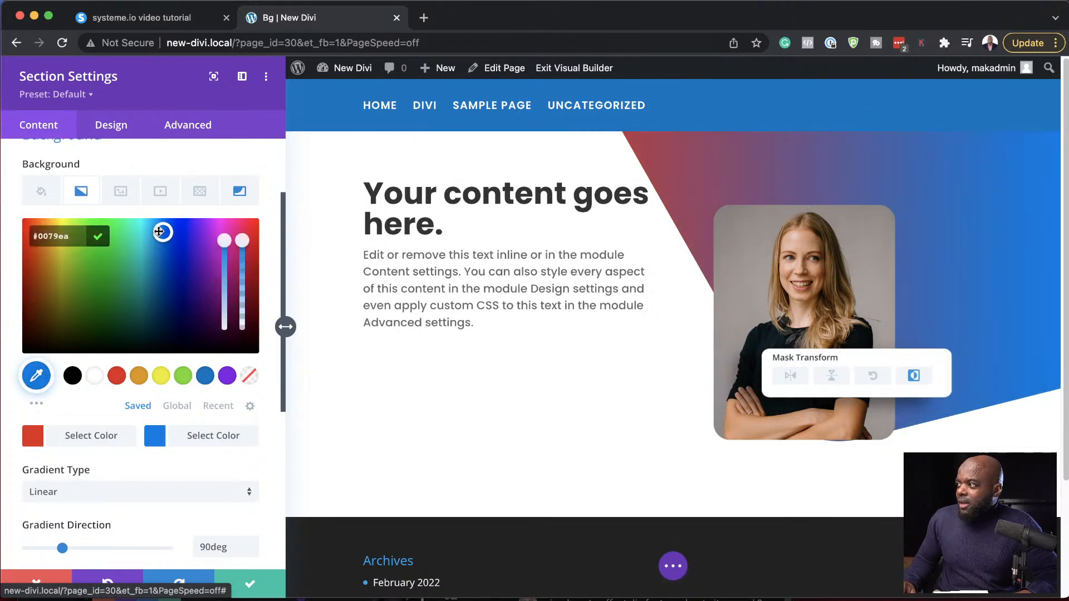
- Turn off placing the section's gradient above the background image
scroll(121, 513, "down", 2)
left_click(126, 507)
scroll(164, 513, "down", 1)
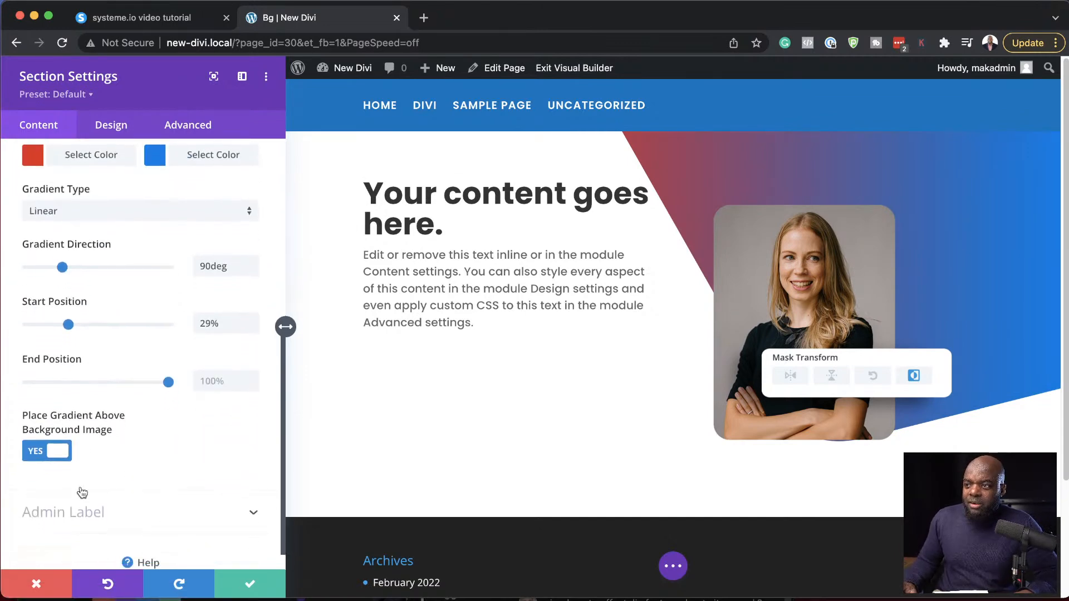
left_click(47, 451)
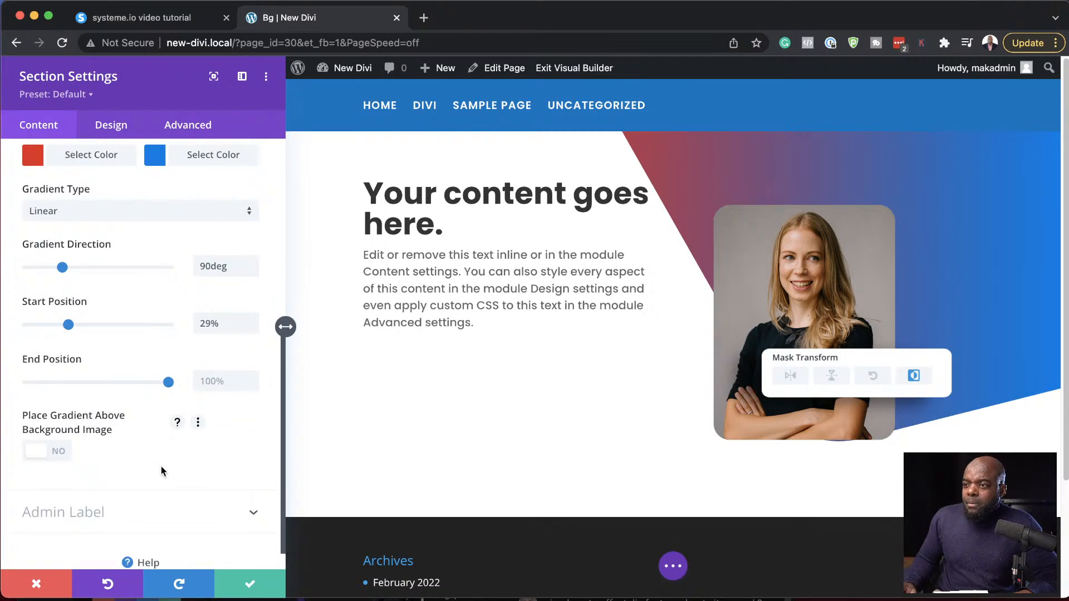
- Review the section's gradient settings and the background image options for size, position, repeat and blend
scroll(161, 467, "up", 6)
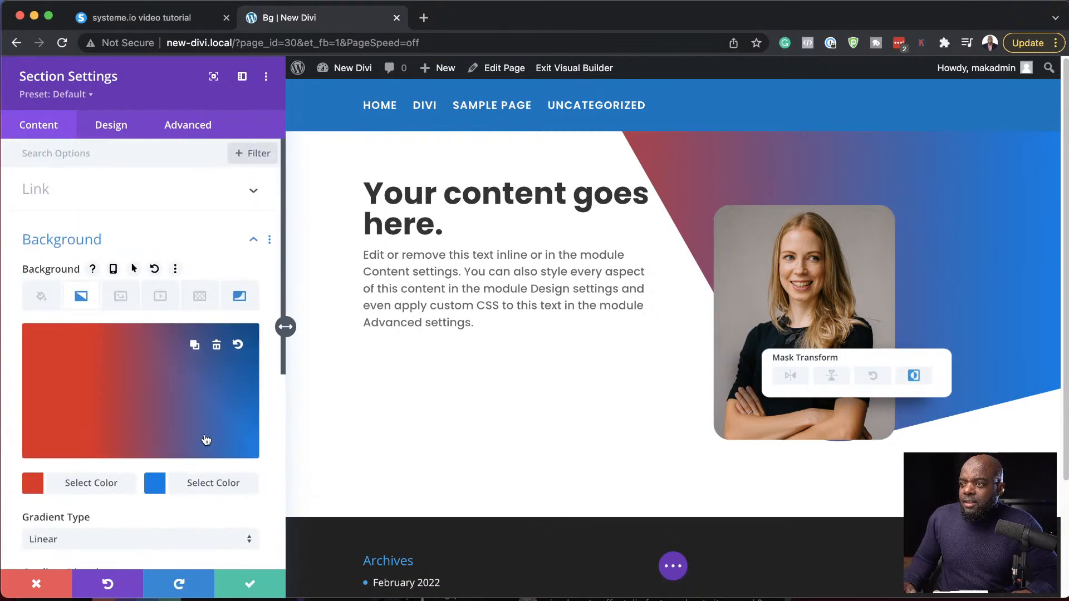
scroll(225, 453, "down", 1)
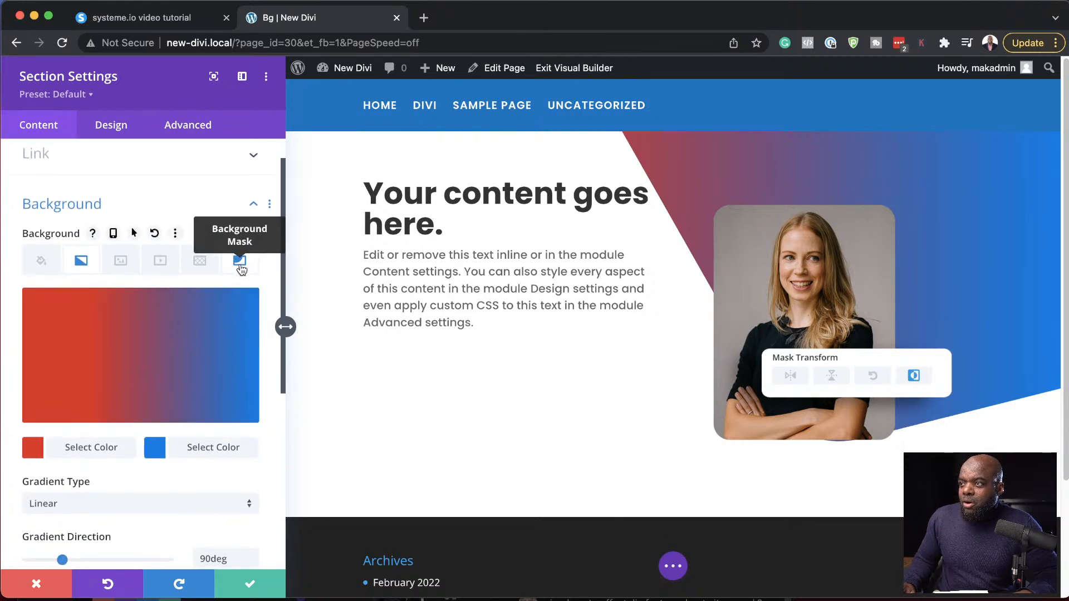
scroll(207, 426, "down", 5)
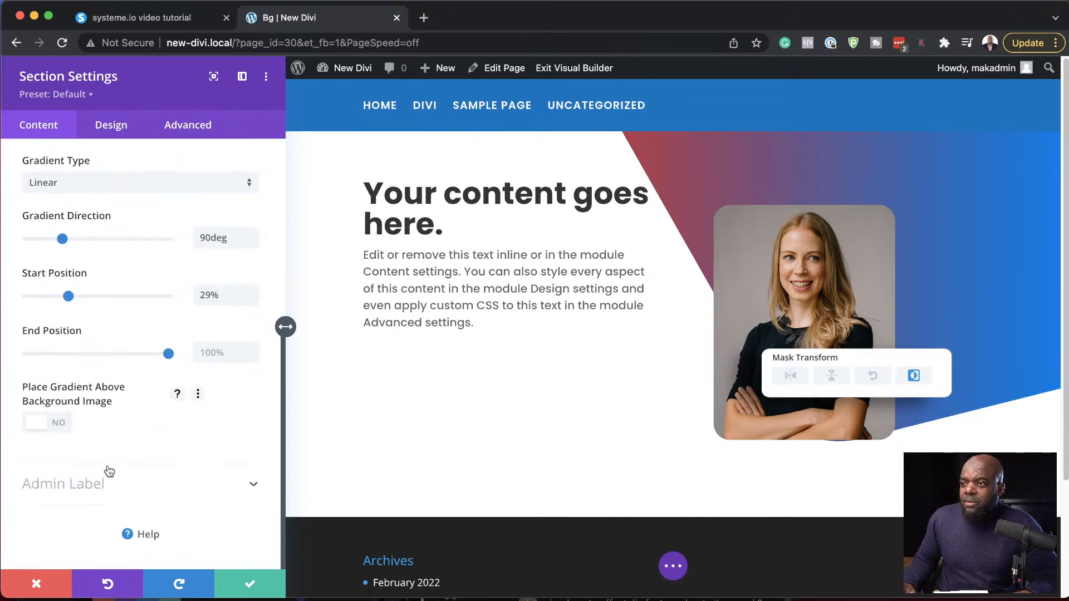
scroll(162, 451, "up", 5)
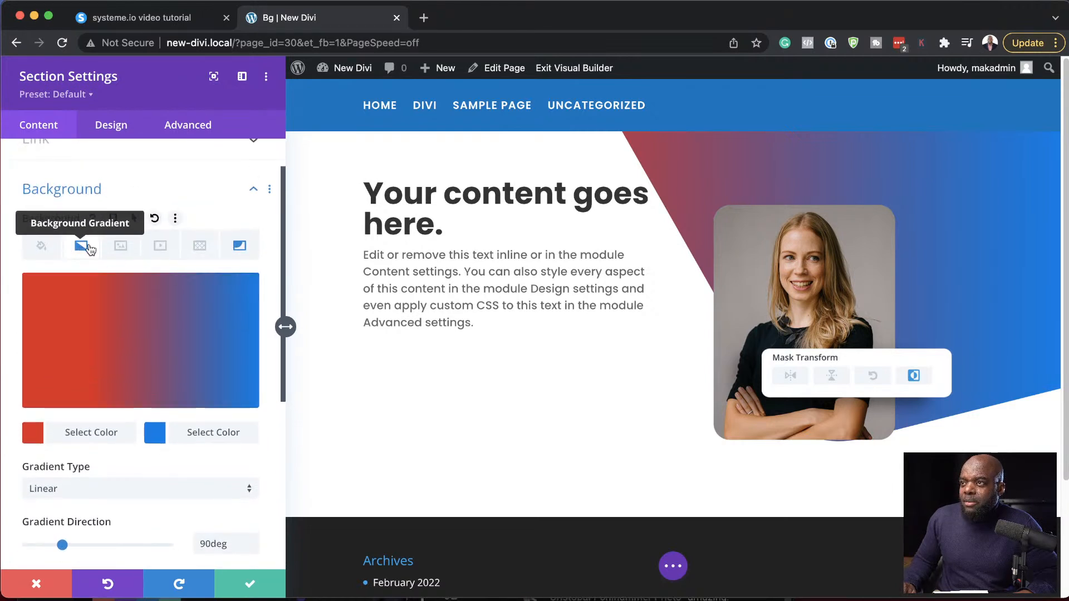
left_click(122, 246)
scroll(201, 449, "down", 3)
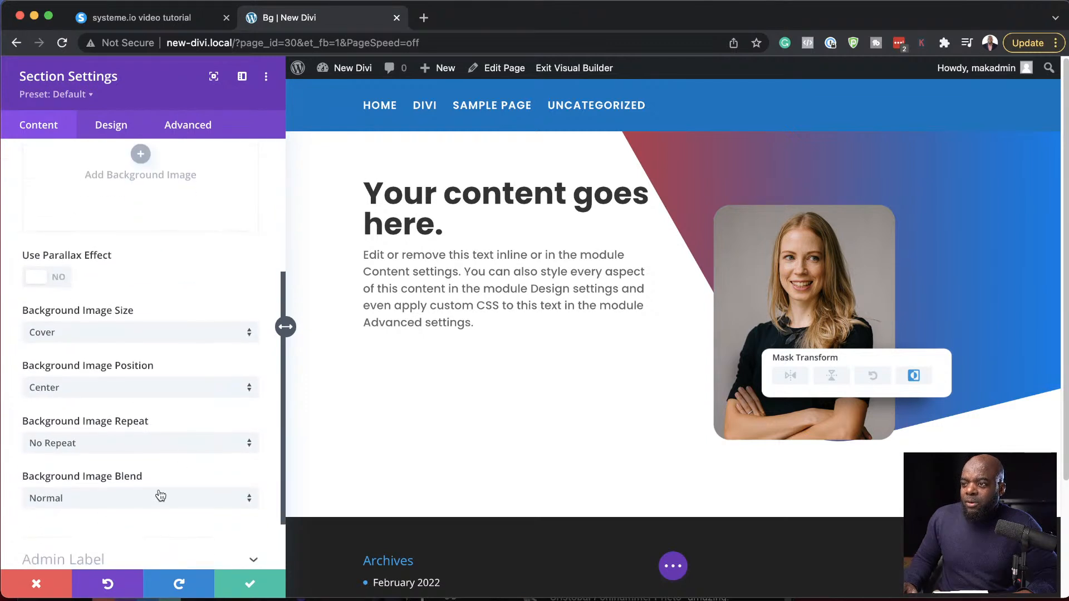
scroll(158, 495, "down", 2)
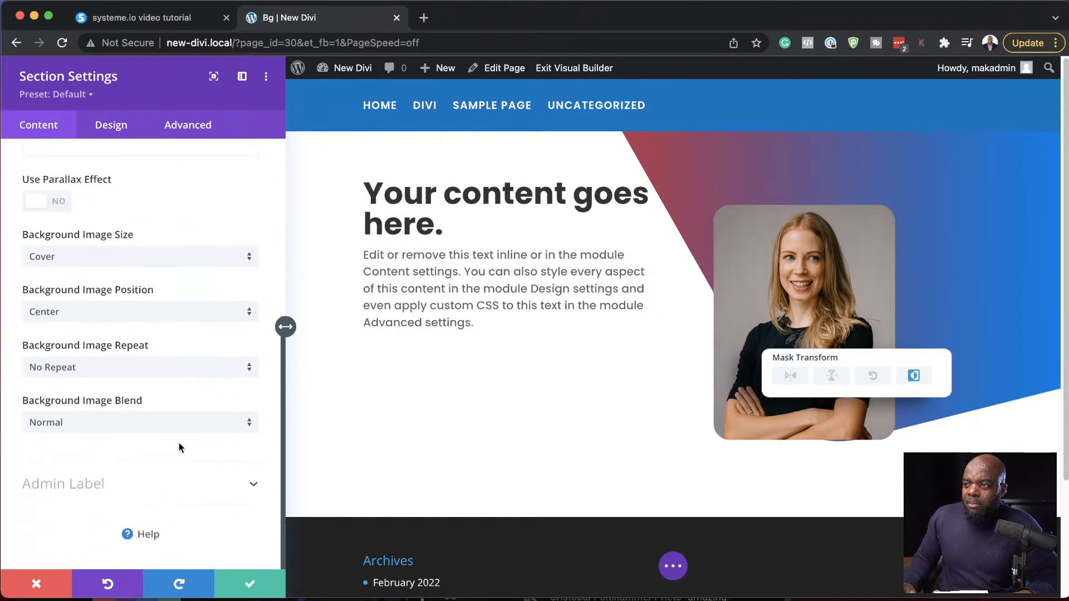
scroll(178, 443, "up", 5)
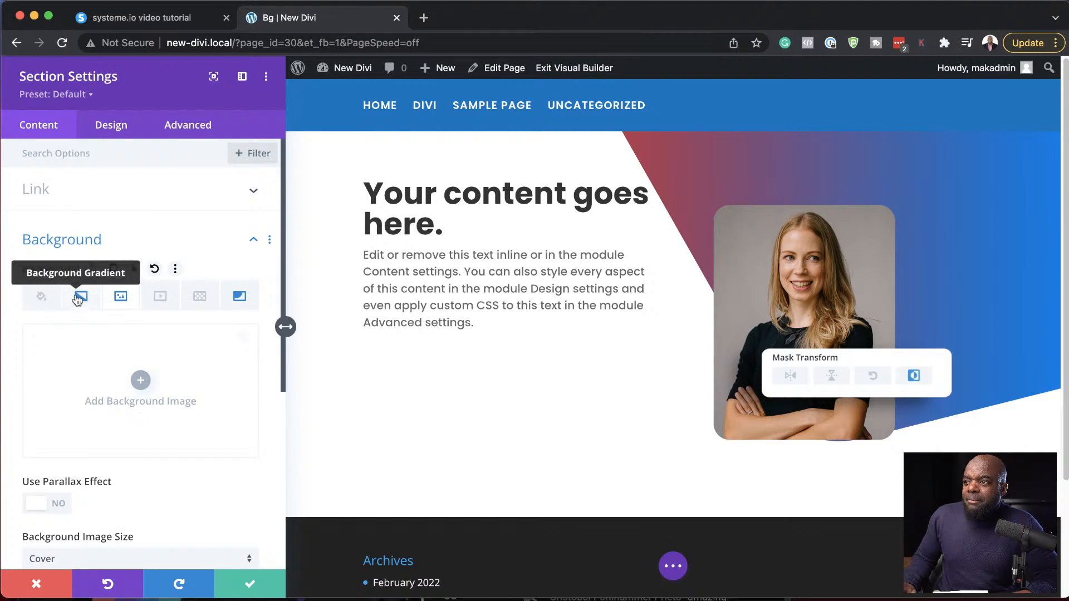
- Delete the section's background gradient and give the section a solid black background color
left_click(78, 299)
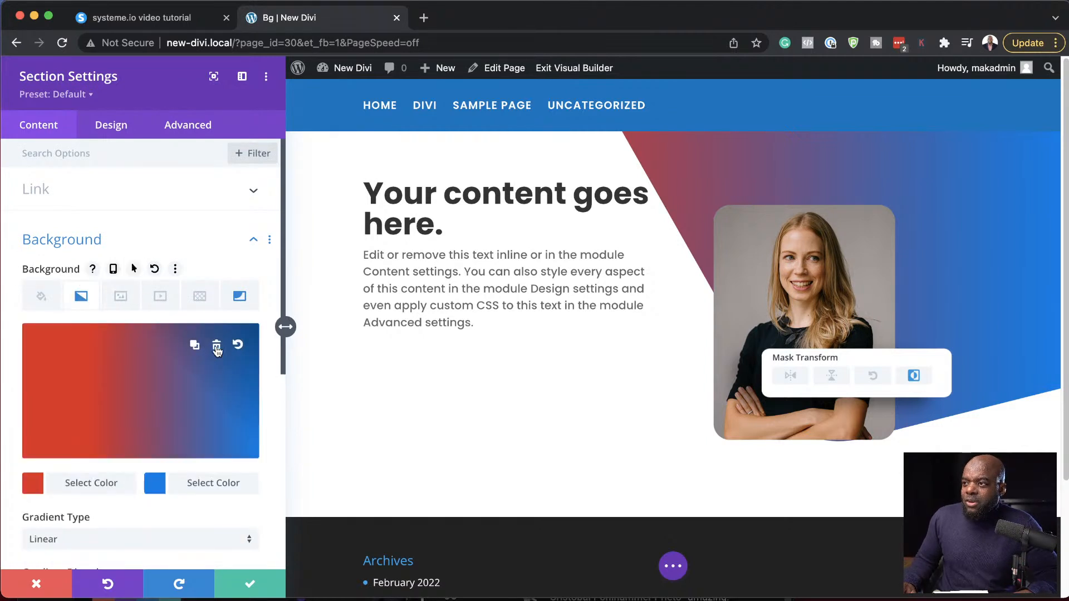
left_click(216, 346)
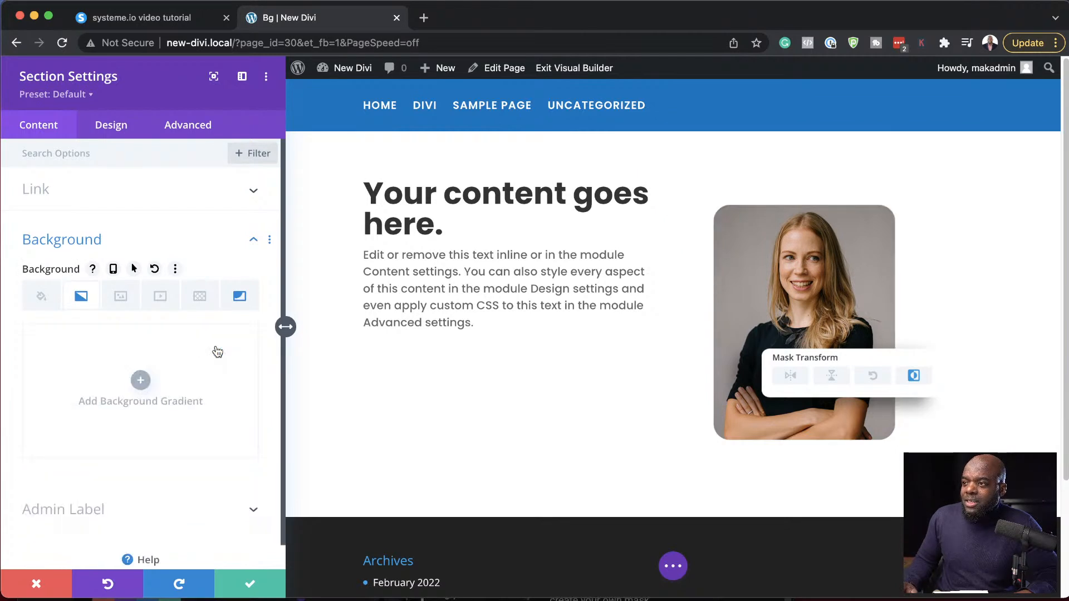
left_click(42, 296)
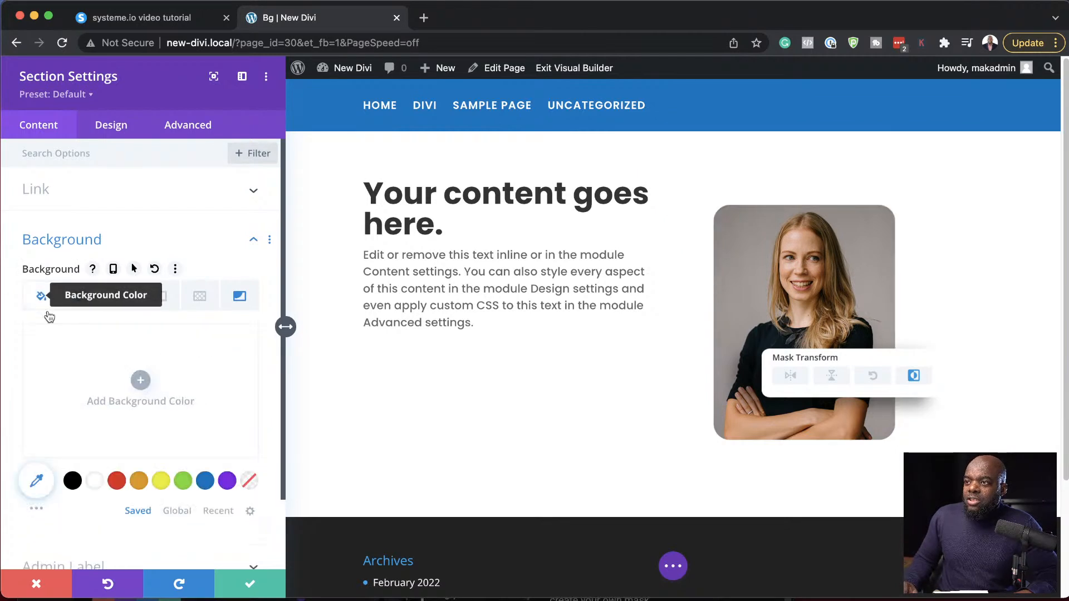
left_click(72, 480)
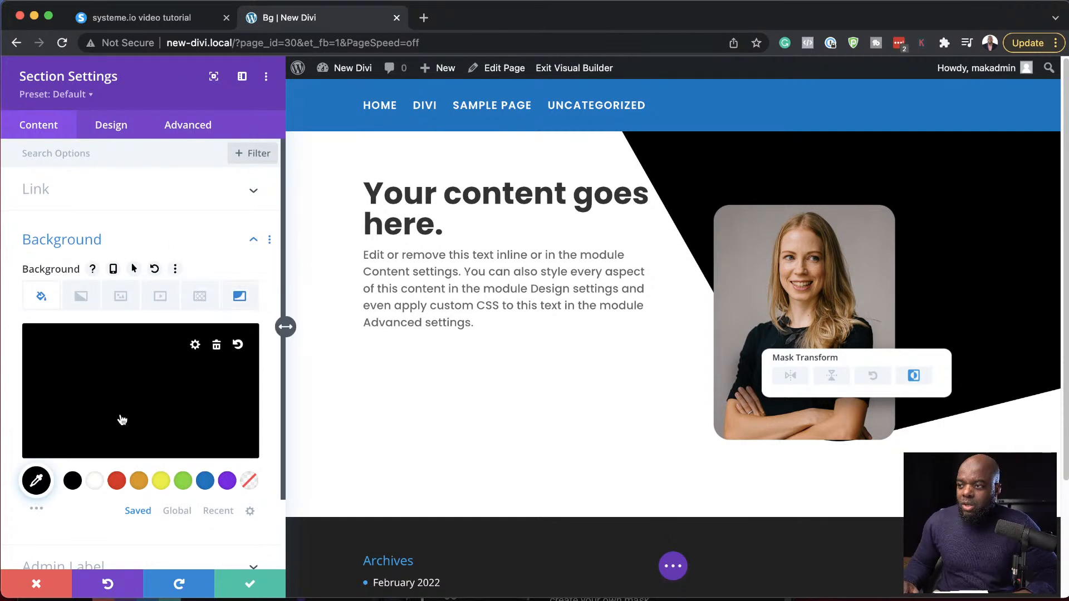
- Try red, yellow and blue as the section's solid background color and settle on purple
left_click(116, 482)
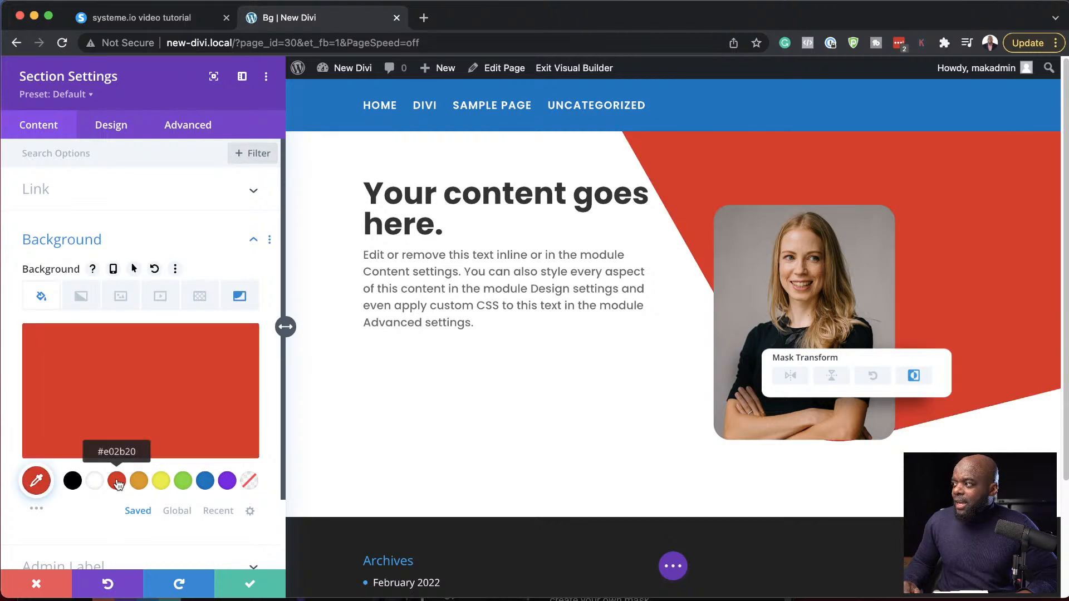
left_click(161, 481)
left_click(204, 482)
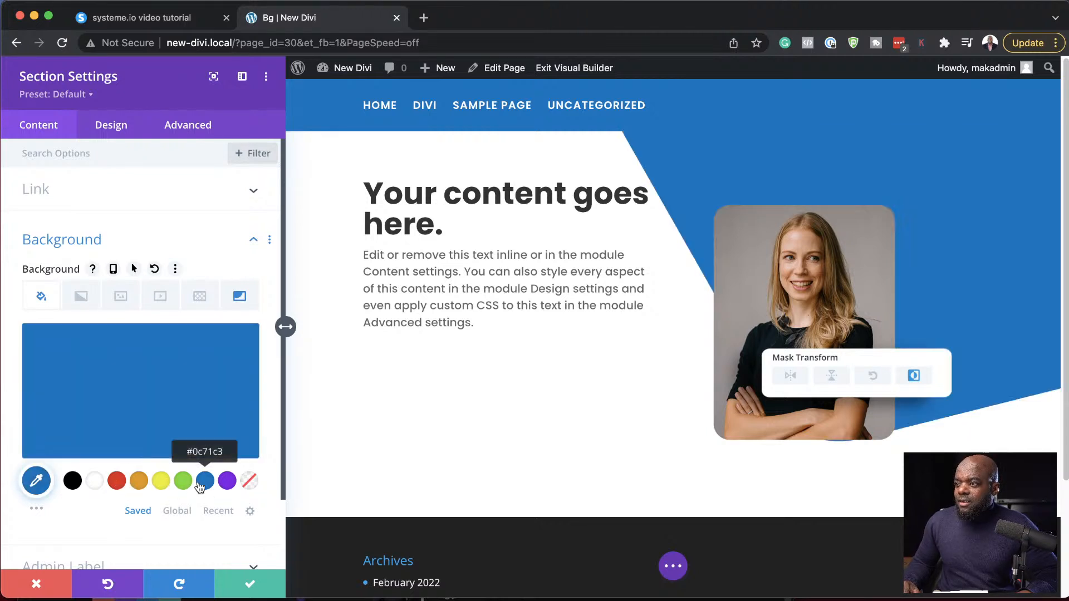
left_click(227, 482)
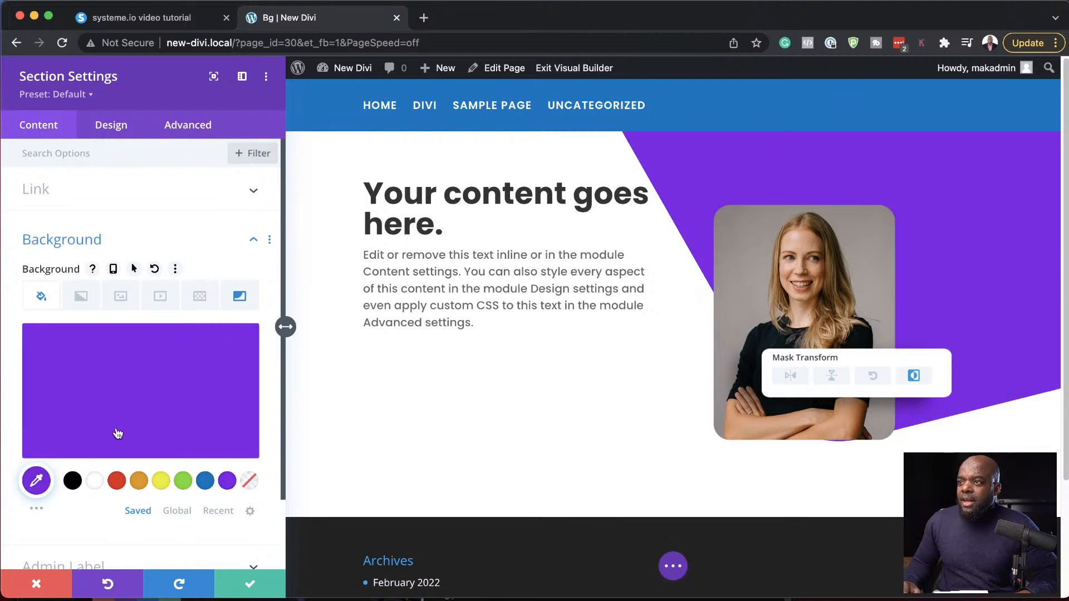
- Flip the section's Corner Square background mask both vertically and horizontally
left_click(240, 296)
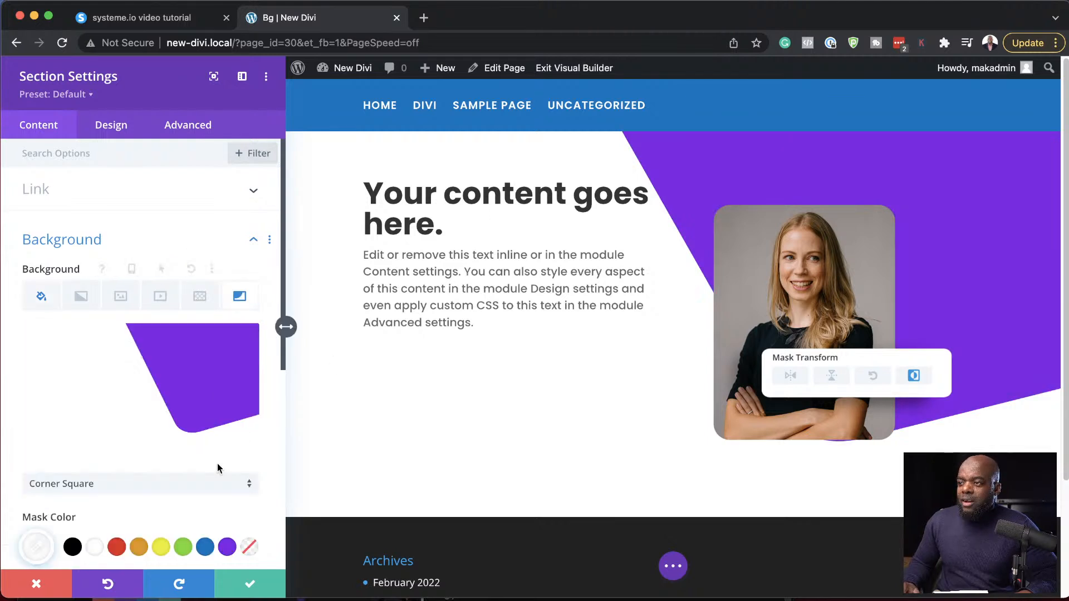
scroll(217, 467, "down", 6)
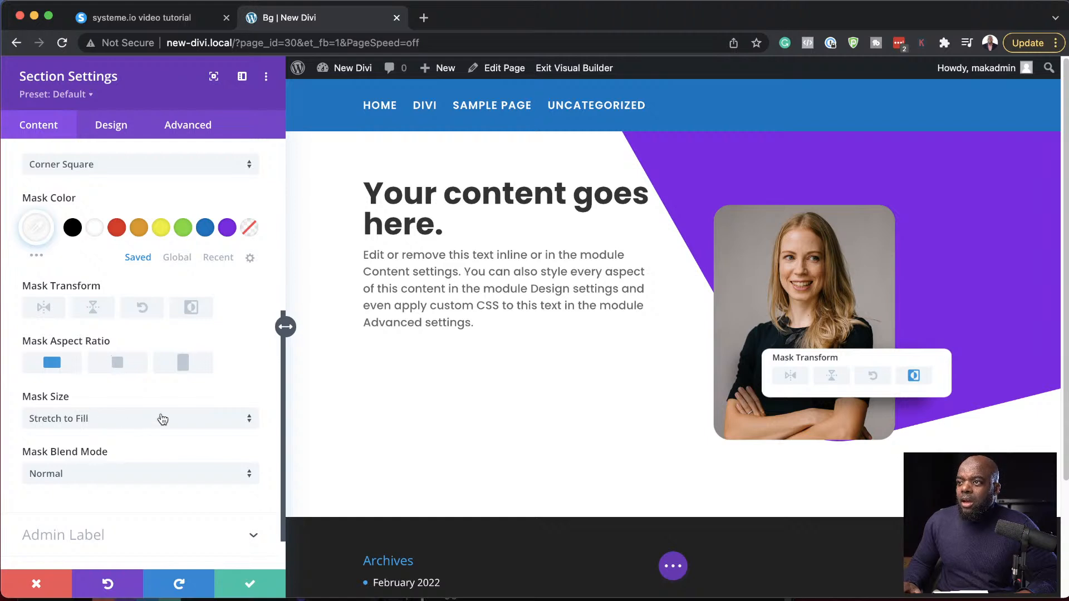
scroll(162, 419, "up", 1)
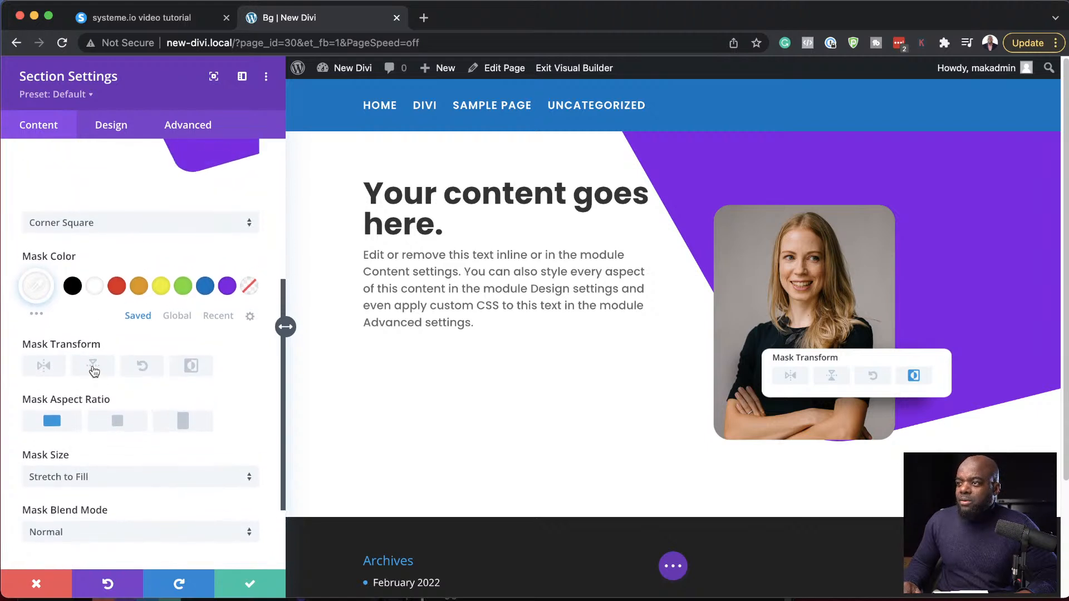
left_click(92, 367)
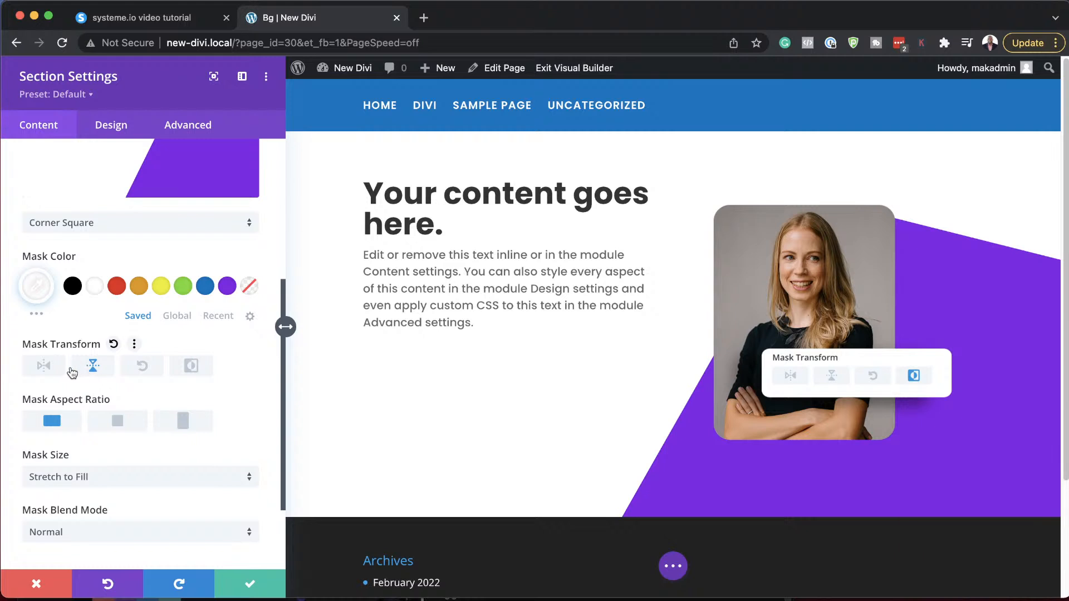
left_click(43, 366)
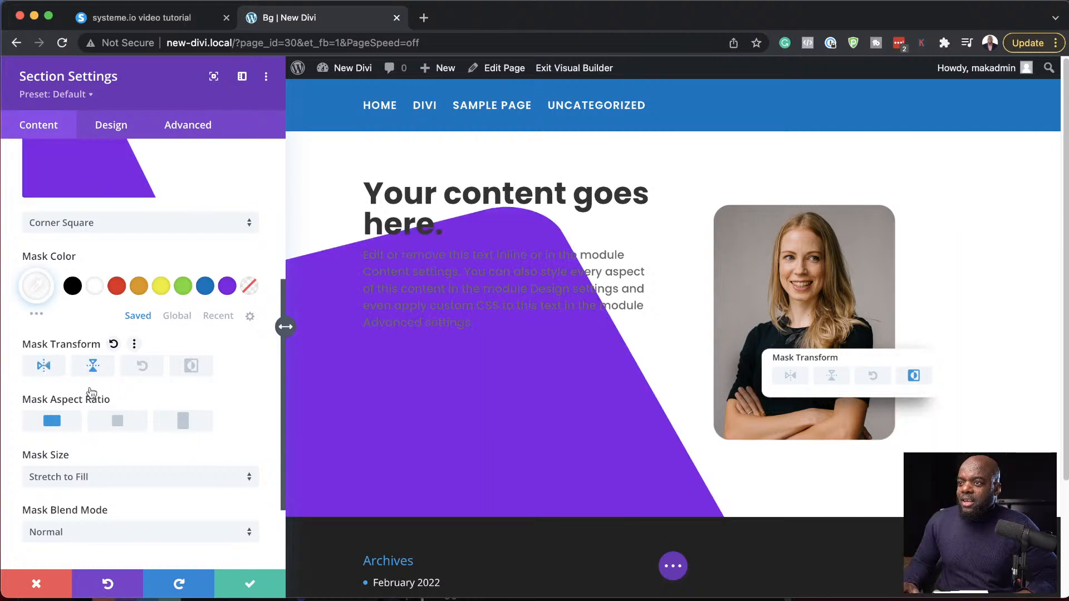
scroll(211, 419, "up", 2)
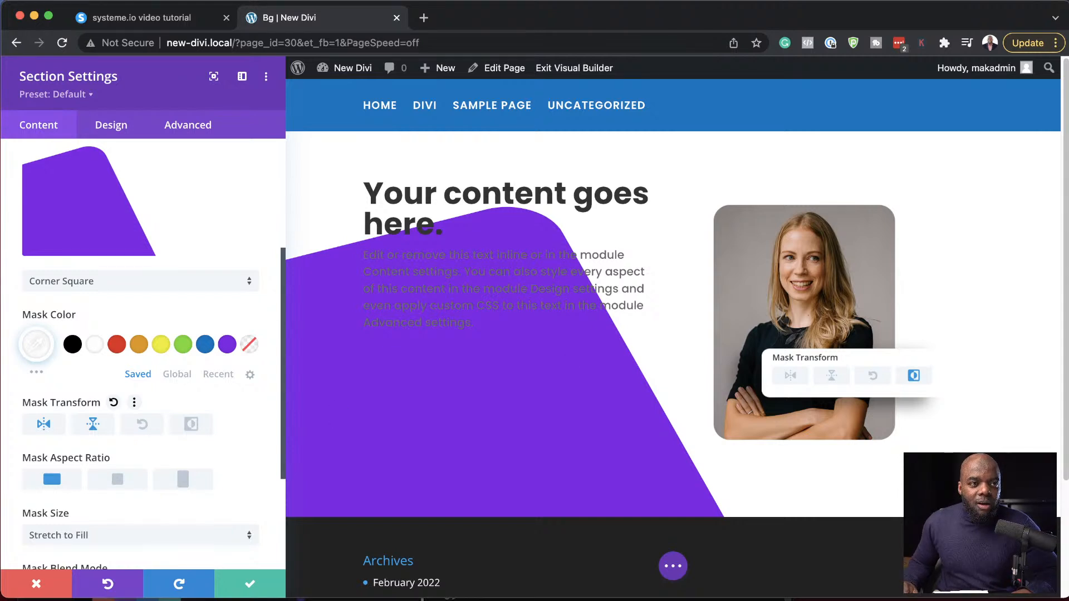
key("super+Tab")
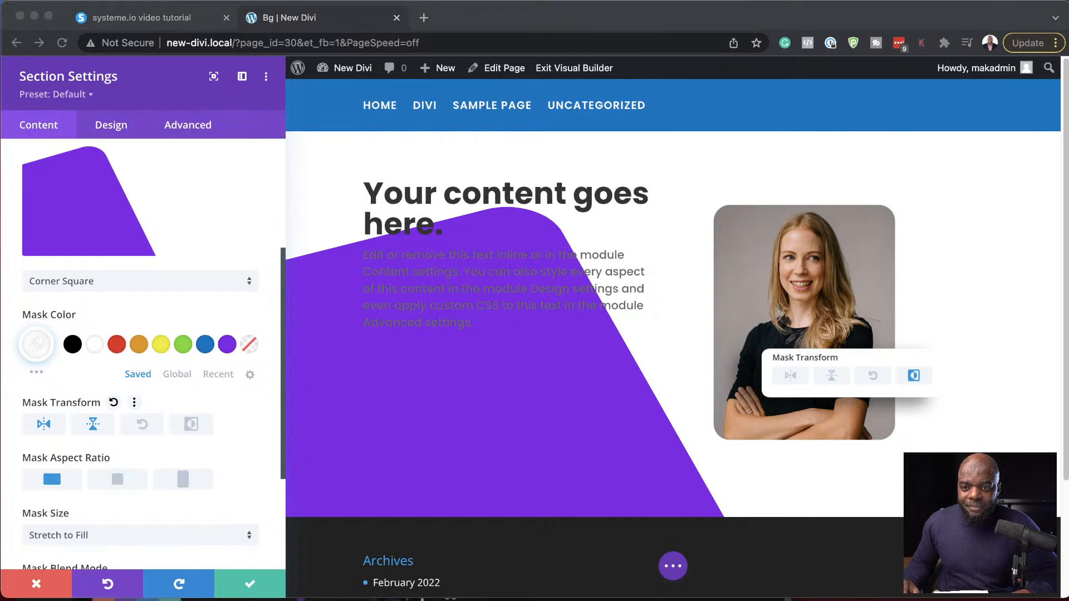
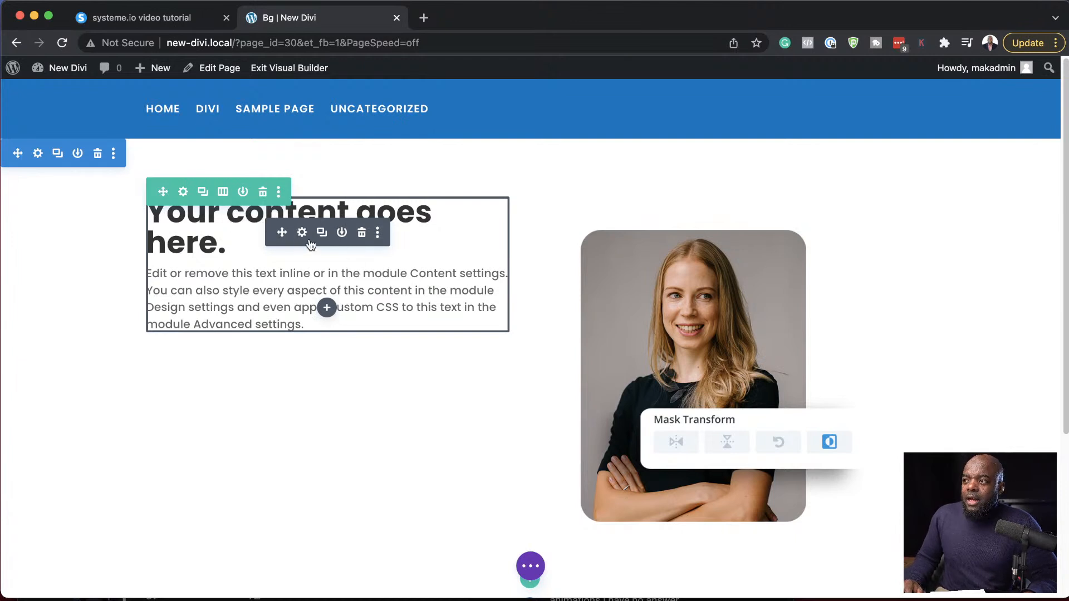
- Give the row a red background color and add a Layer Blob background mask
left_click(183, 193)
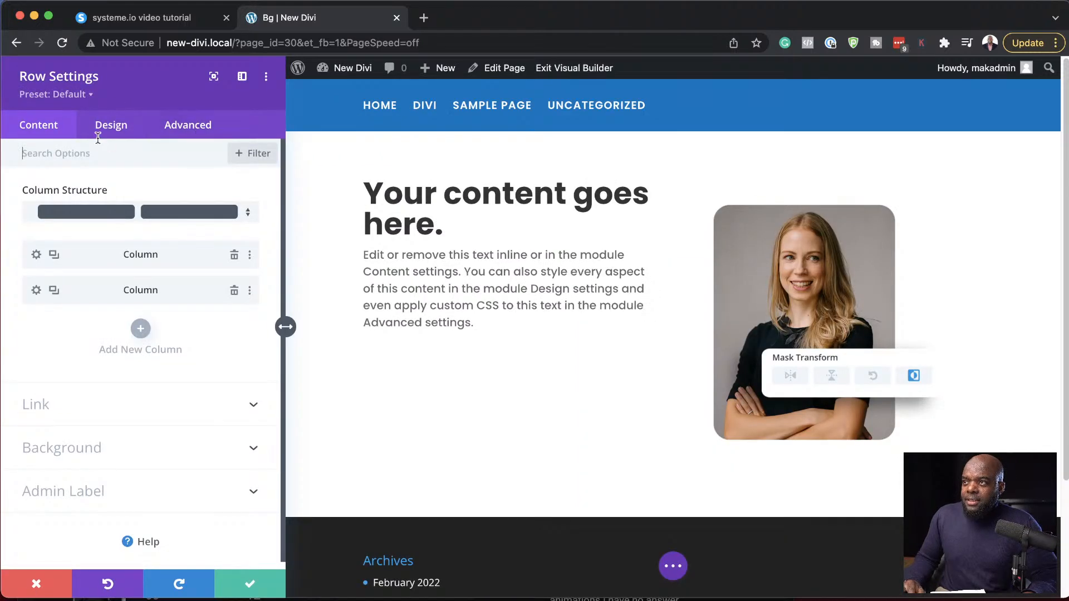
left_click(91, 450)
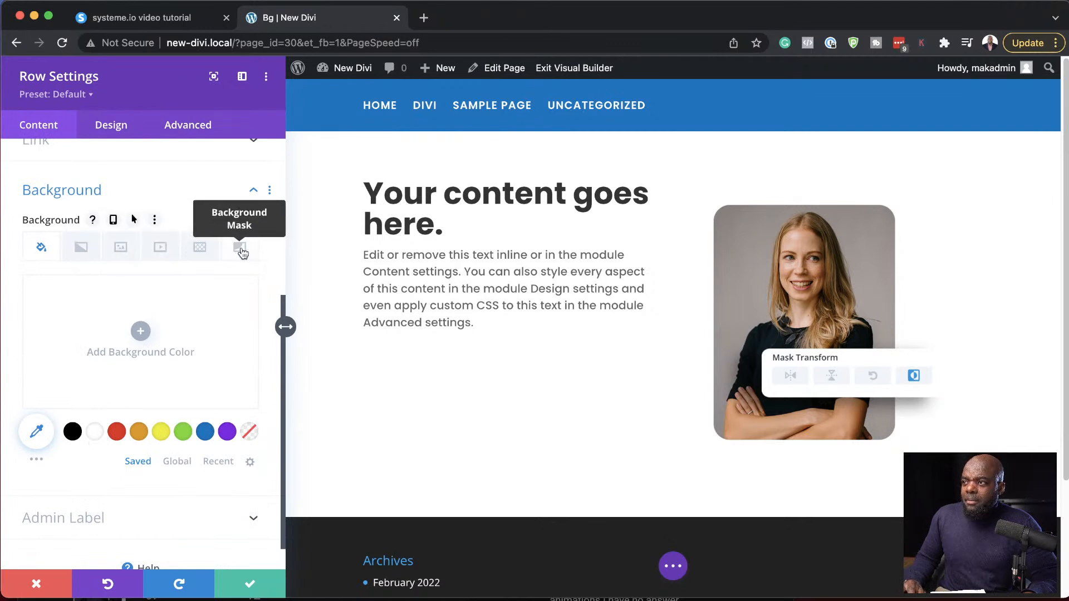
left_click(116, 432)
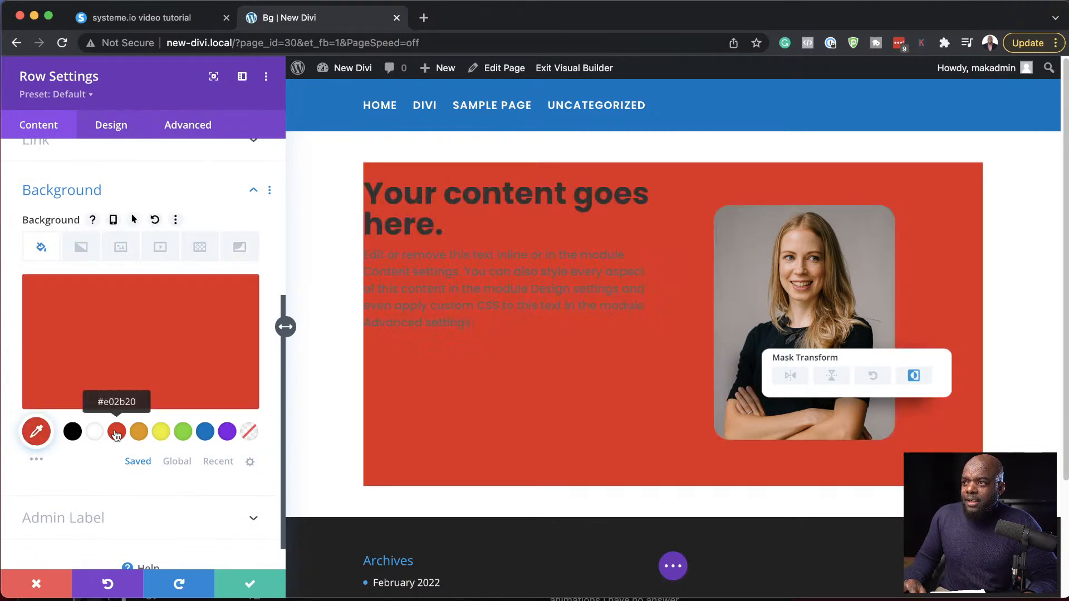
left_click(241, 248)
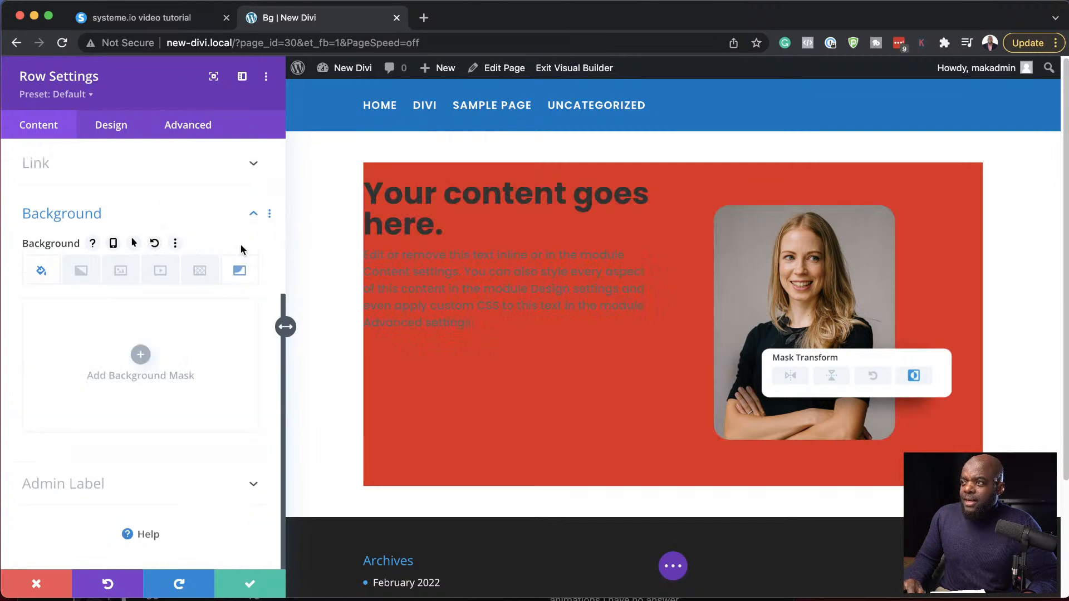
left_click(140, 355)
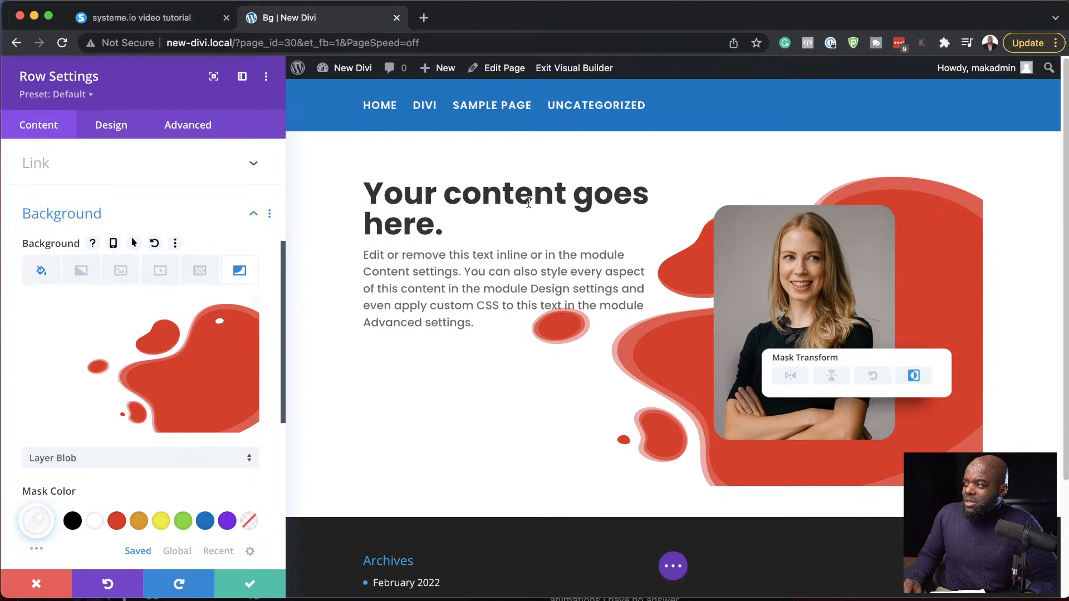
- Change the row's background mask to Diagonal Bars 2
scroll(158, 453, "down", 3)
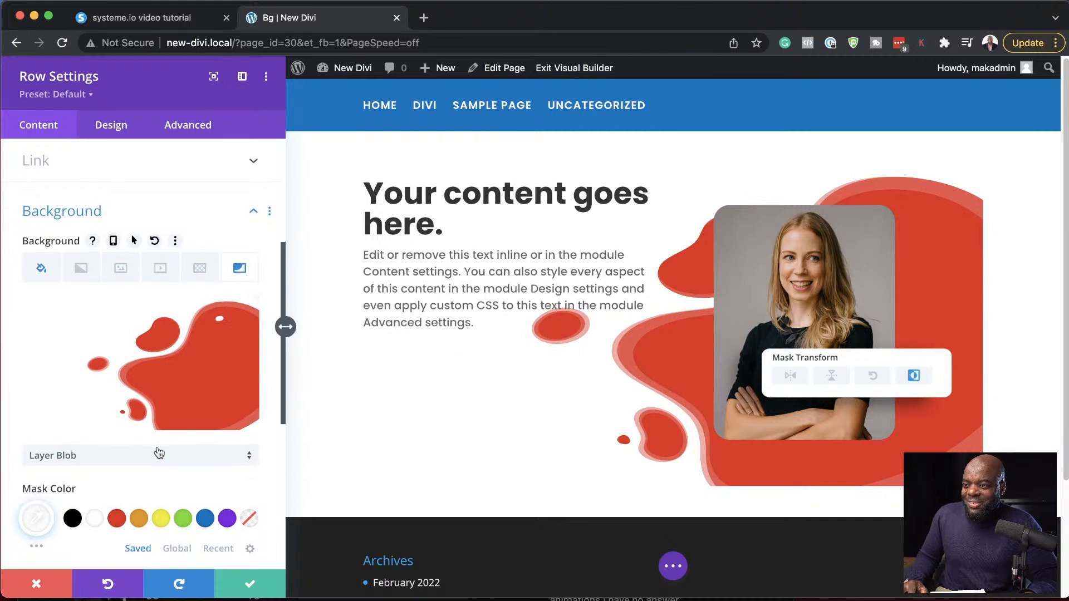
scroll(158, 454, "down", 5)
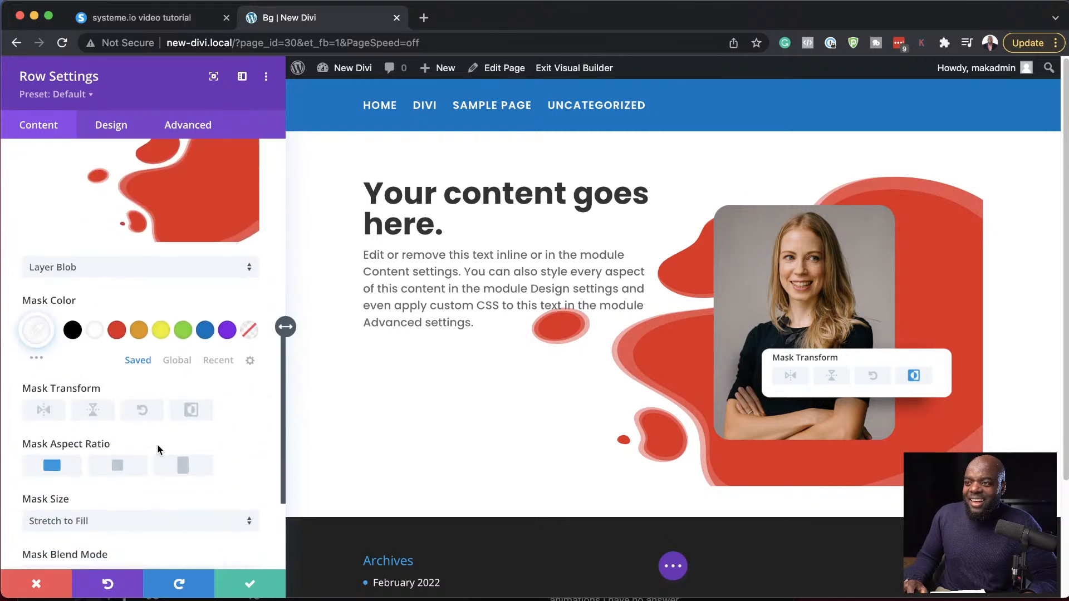
left_click(158, 277)
left_click(205, 303)
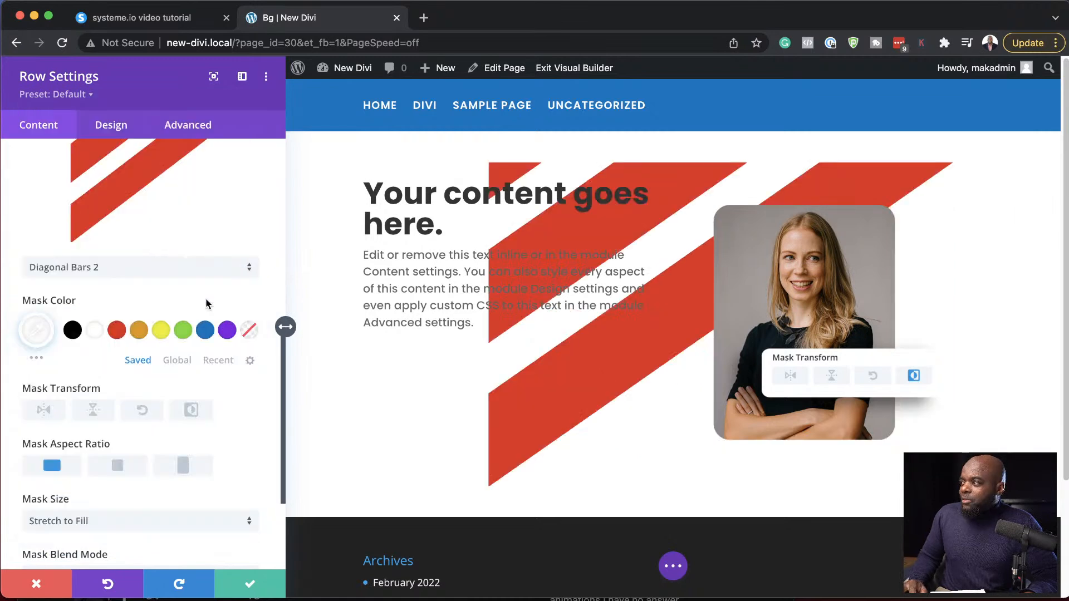
- Try the landscape and square aspect ratios on the row's background mask and settle on portrait
scroll(233, 402, "up", 5)
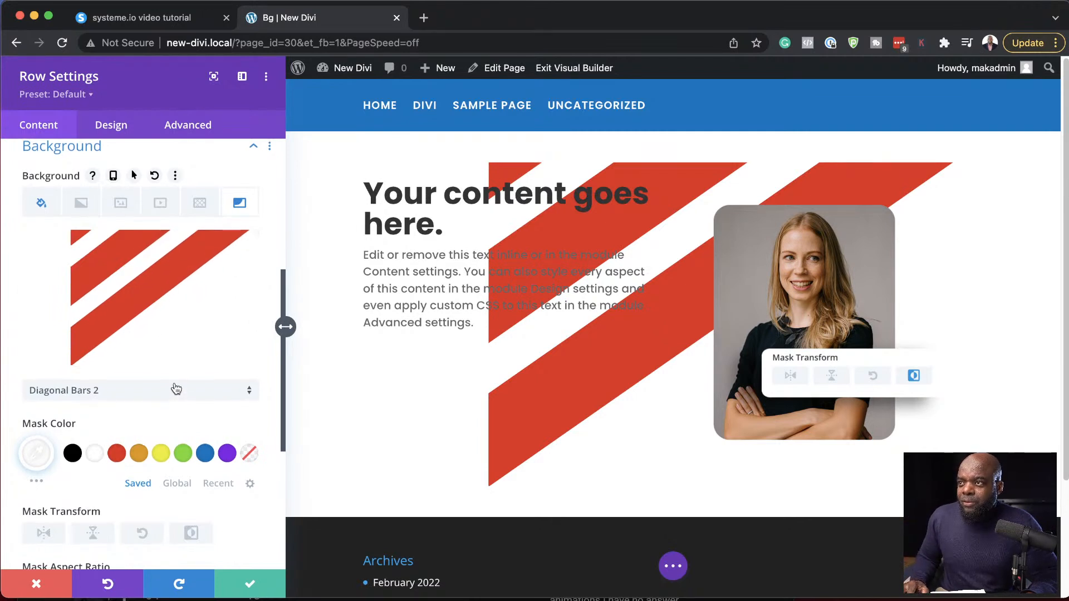
scroll(176, 389, "down", 5)
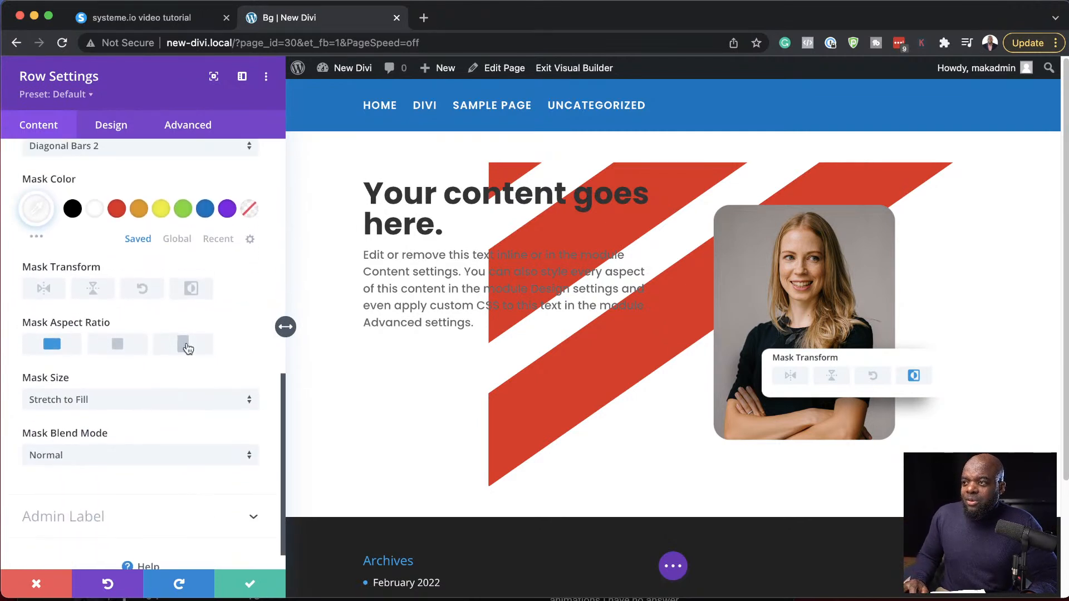
left_click(184, 344)
left_click(117, 345)
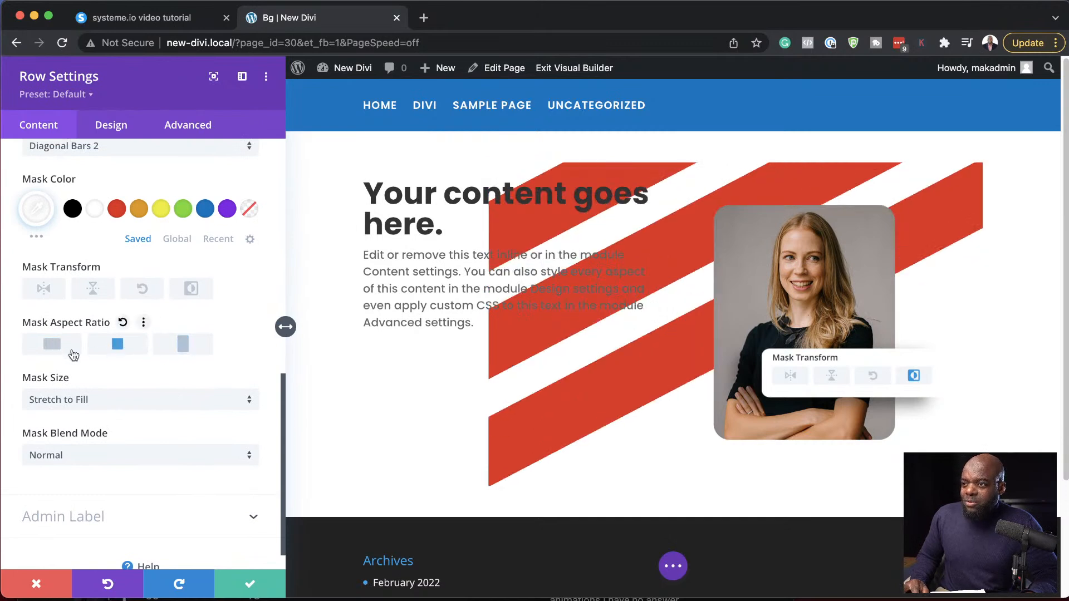
left_click(54, 346)
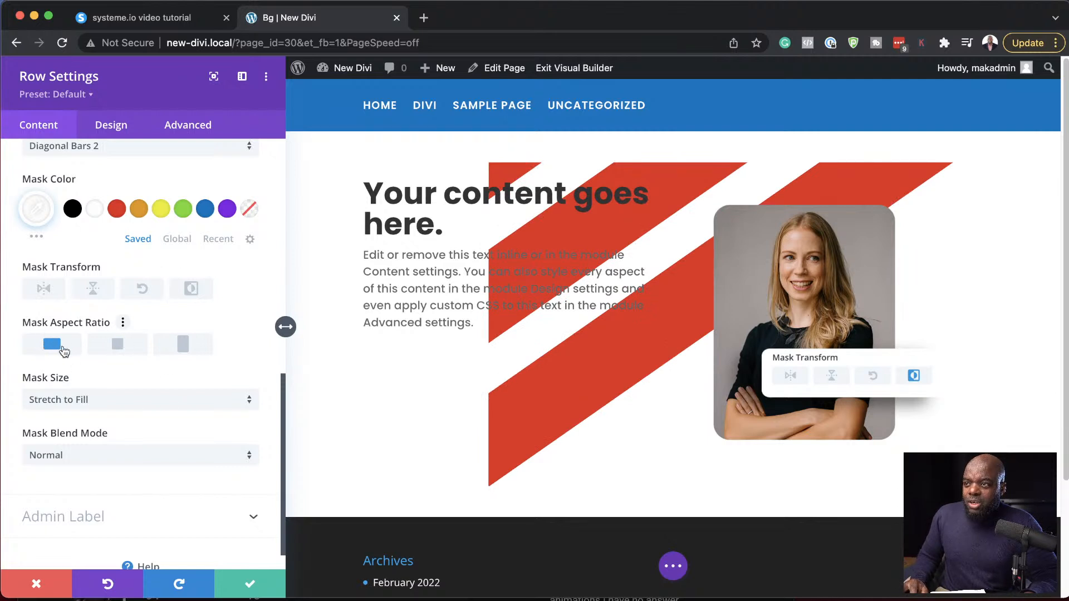
left_click(131, 349)
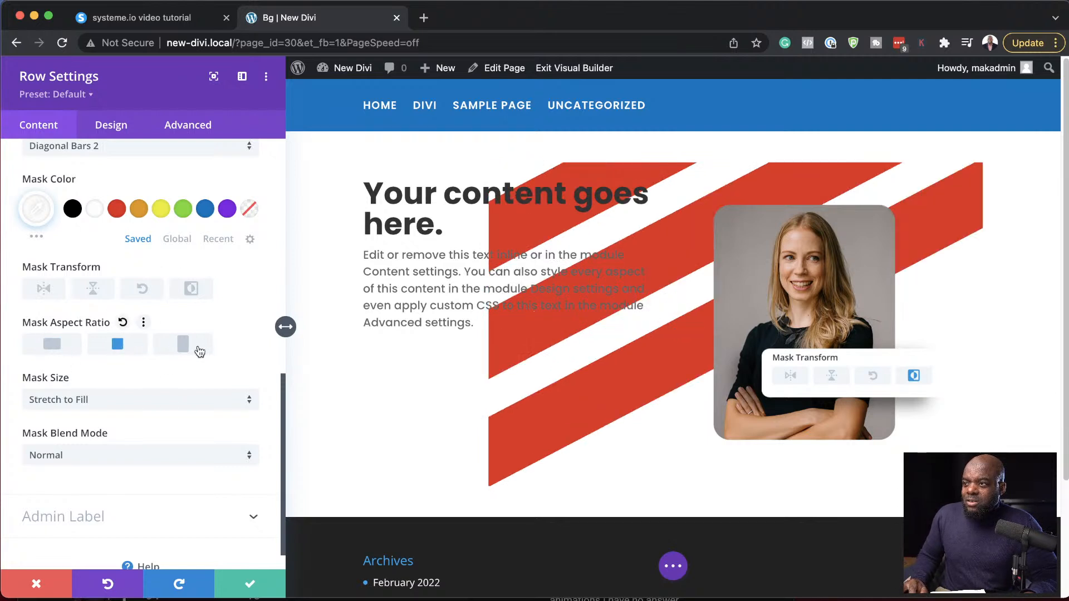
left_click(197, 347)
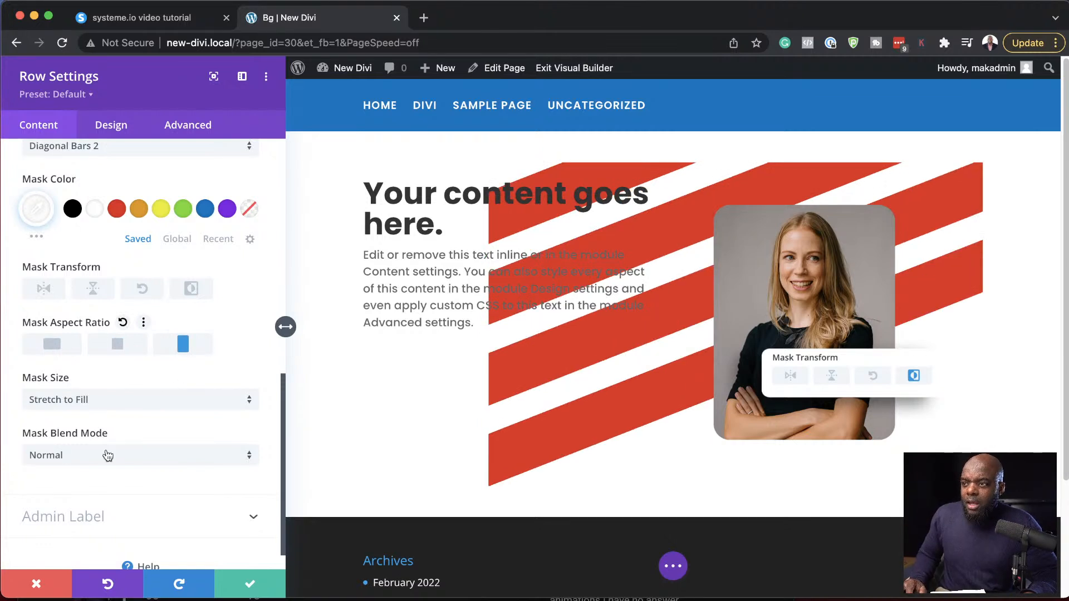
- Try the Lighten blend mode on the row's mask and discard all changes to the row
left_click(107, 460)
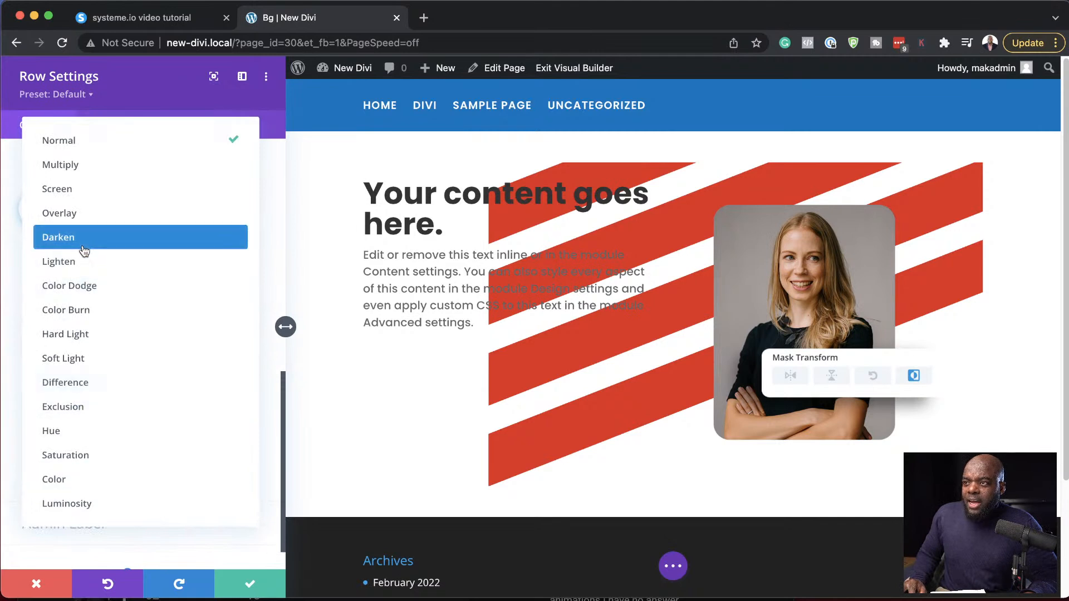
left_click(81, 263)
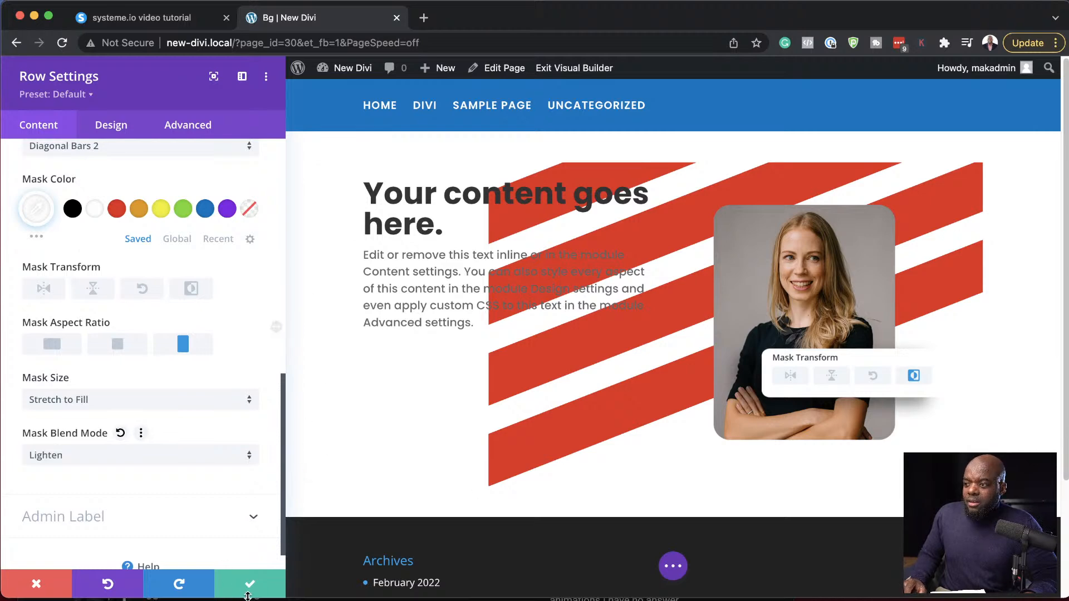
left_click(36, 584)
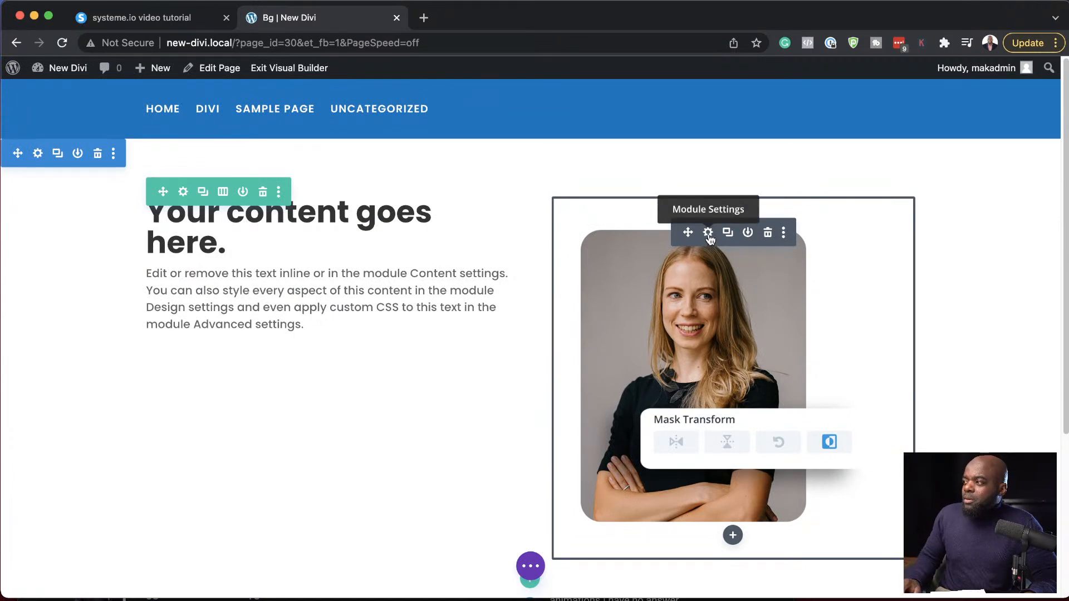
- Add a background pattern to the portrait image module and set it to Ogees
left_click(707, 233)
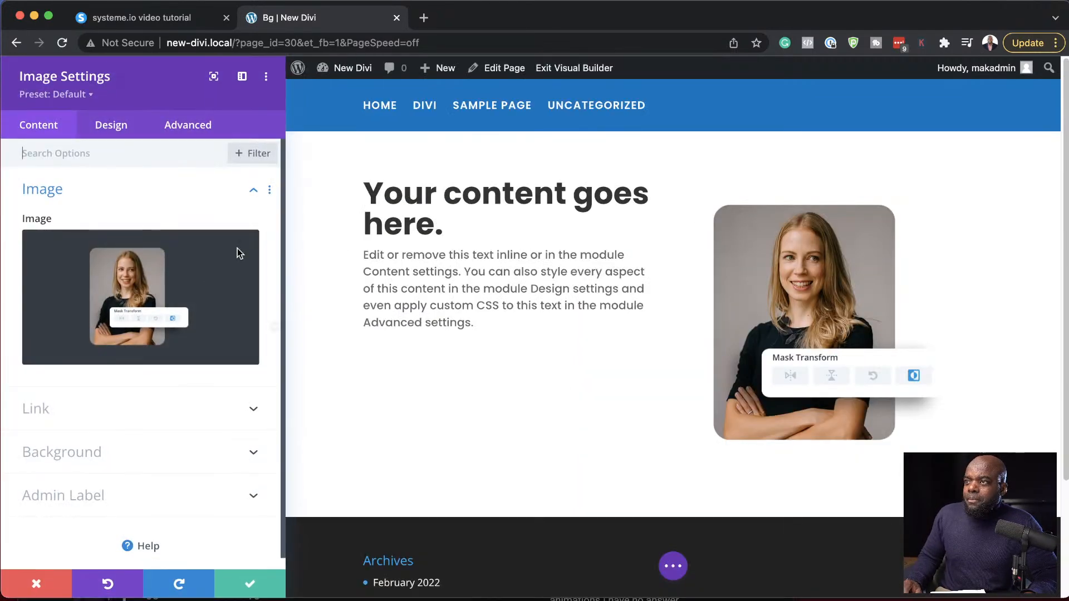
left_click(93, 458)
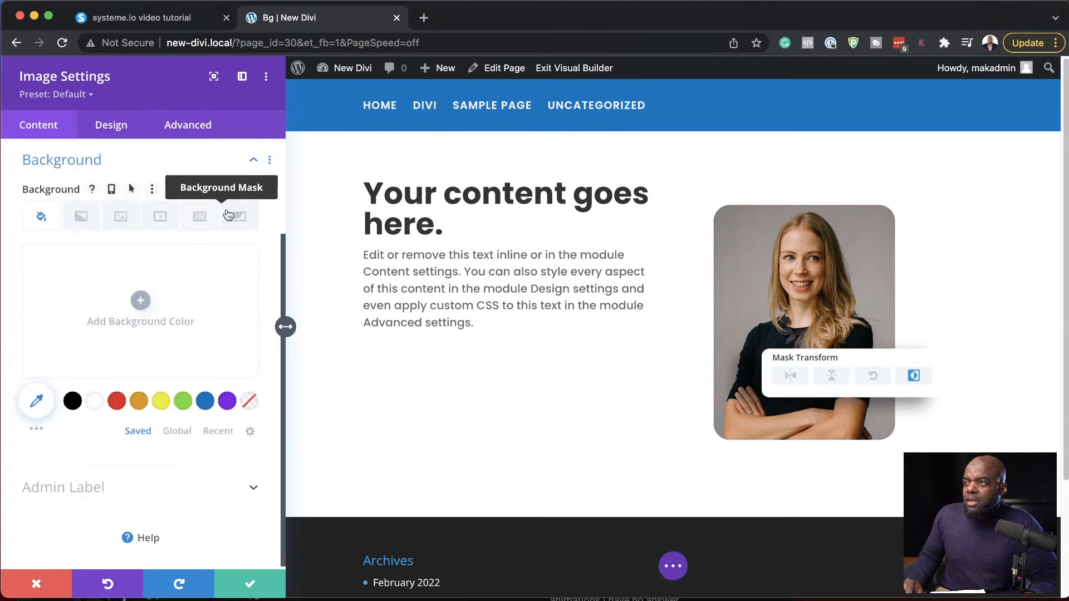
left_click(238, 222)
left_click(200, 271)
left_click(140, 354)
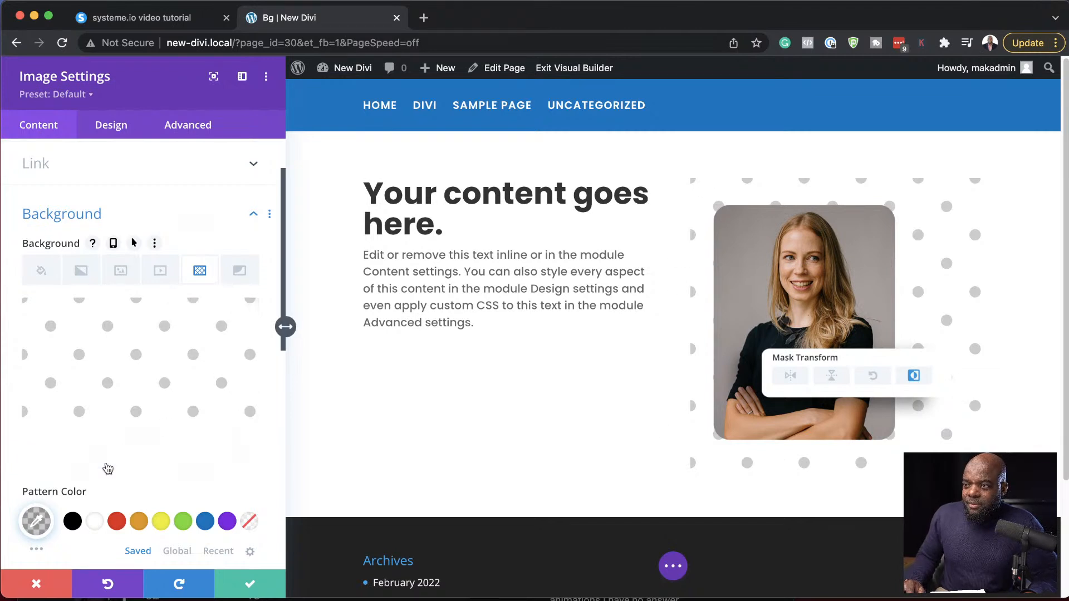
left_click(107, 458)
left_click(71, 368)
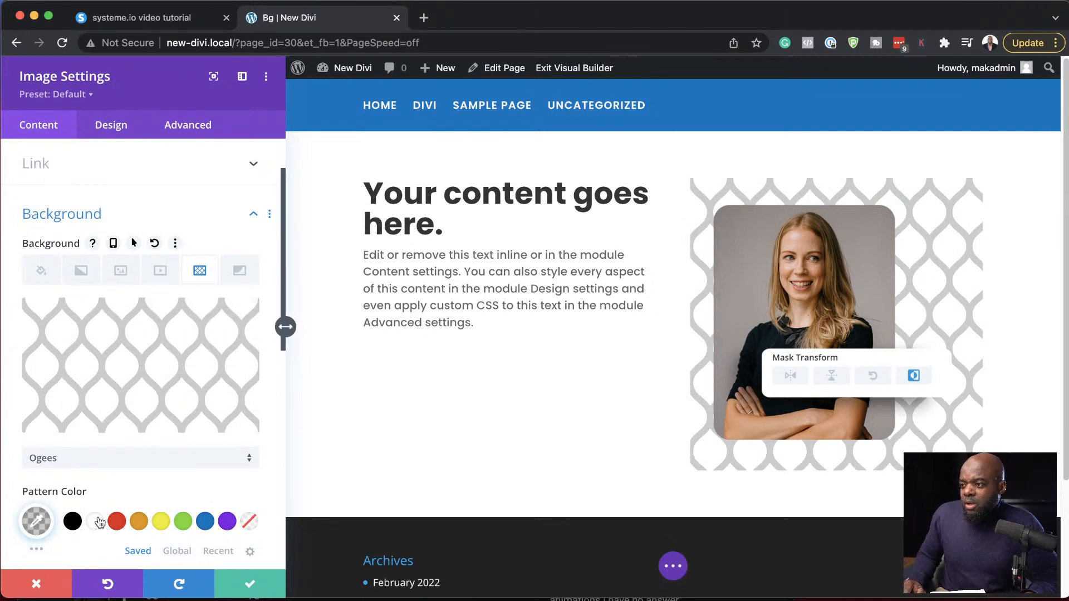
- Lower the Ogees pattern color's opacity to 0.04 and discard all changes to the image module
left_click(34, 520)
scroll(169, 494, "down", 6)
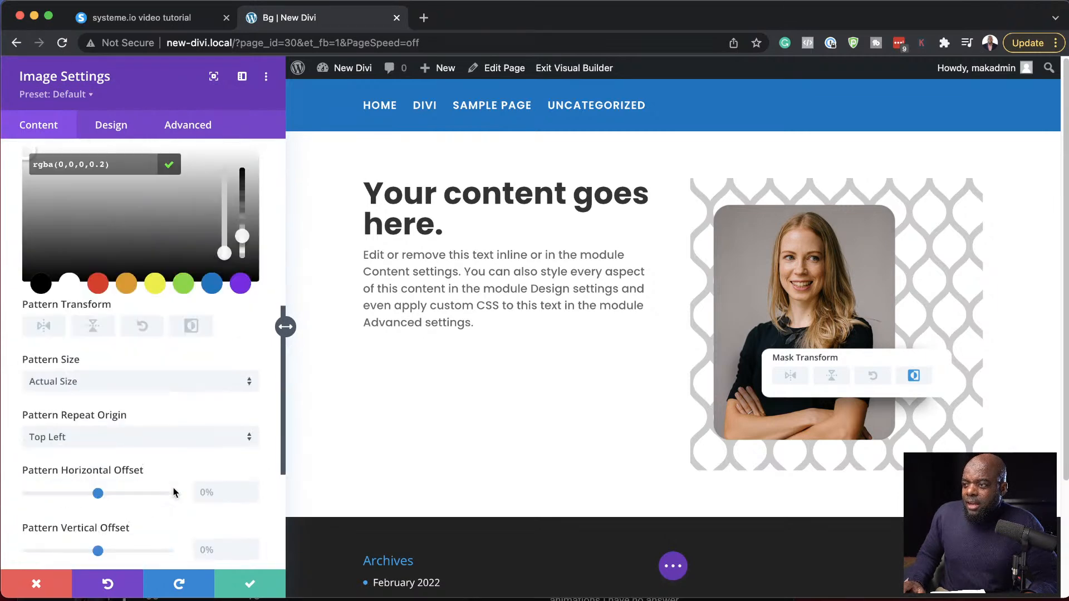
left_click_drag(242, 239, 243, 263)
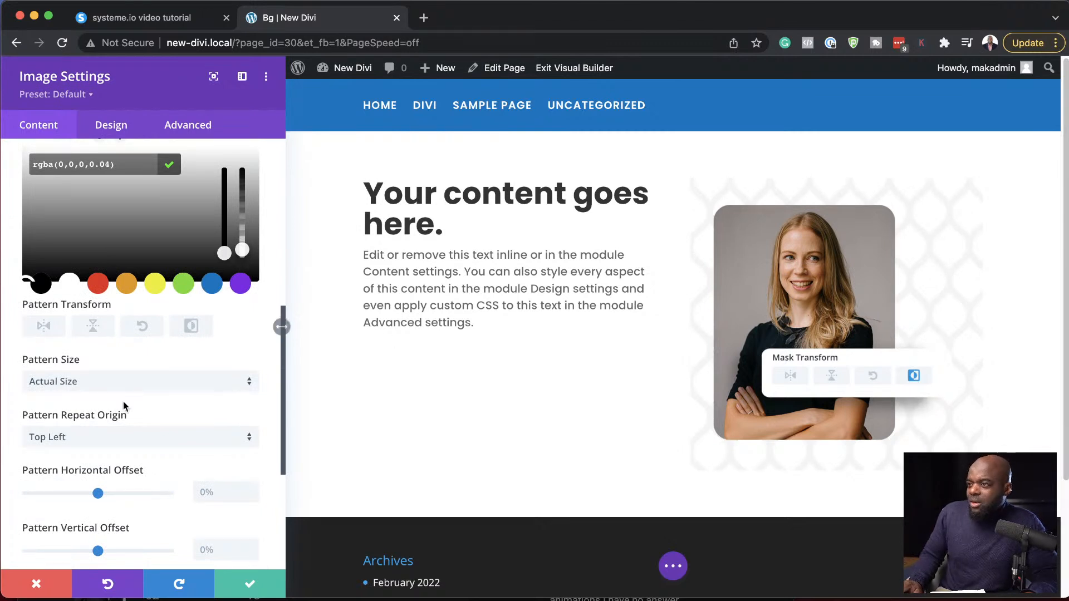
left_click(39, 580)
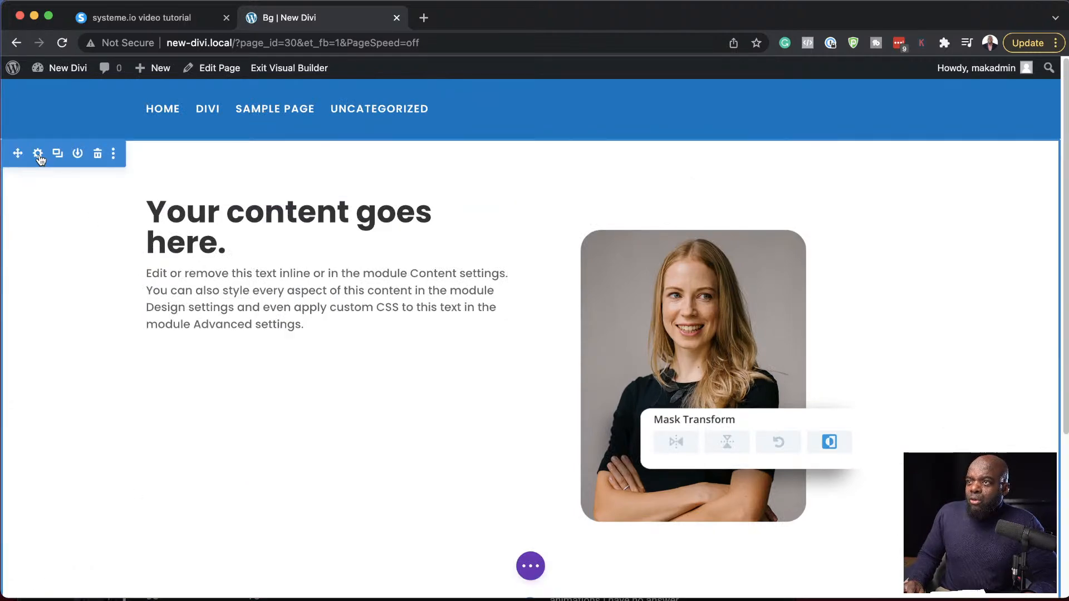
- Add a background mask to the section and set it to Rock Stack
left_click(38, 154)
left_click(69, 233)
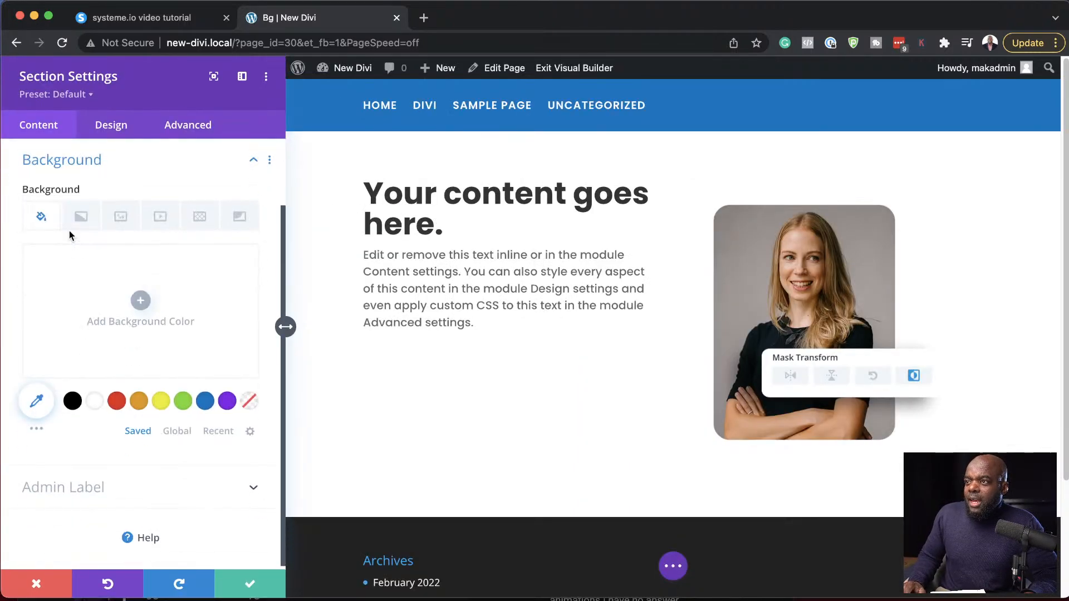
left_click(239, 217)
scroll(243, 221, "up", 1)
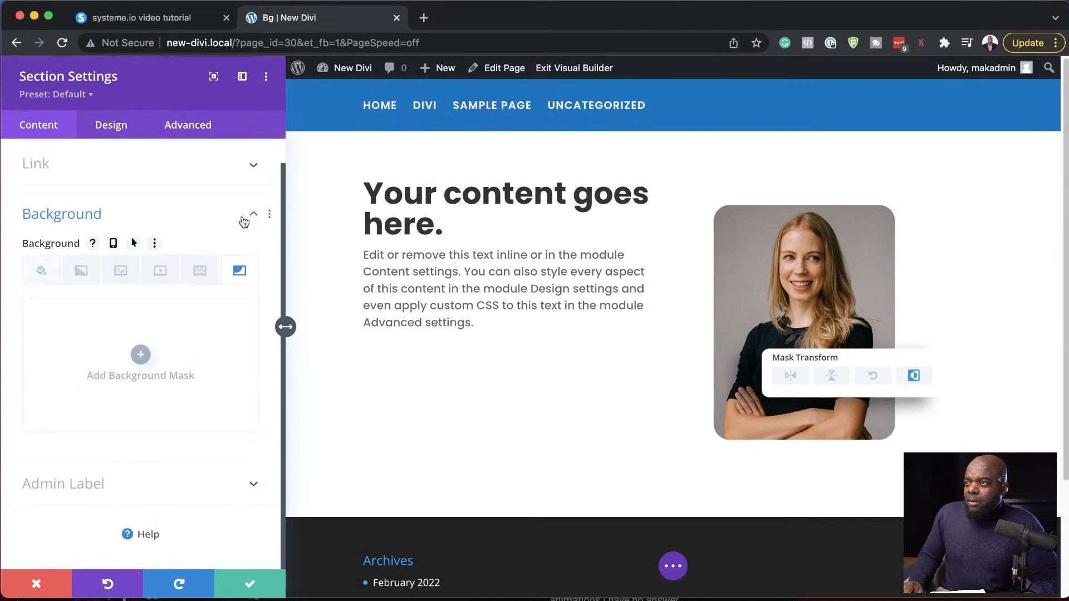
left_click(139, 355)
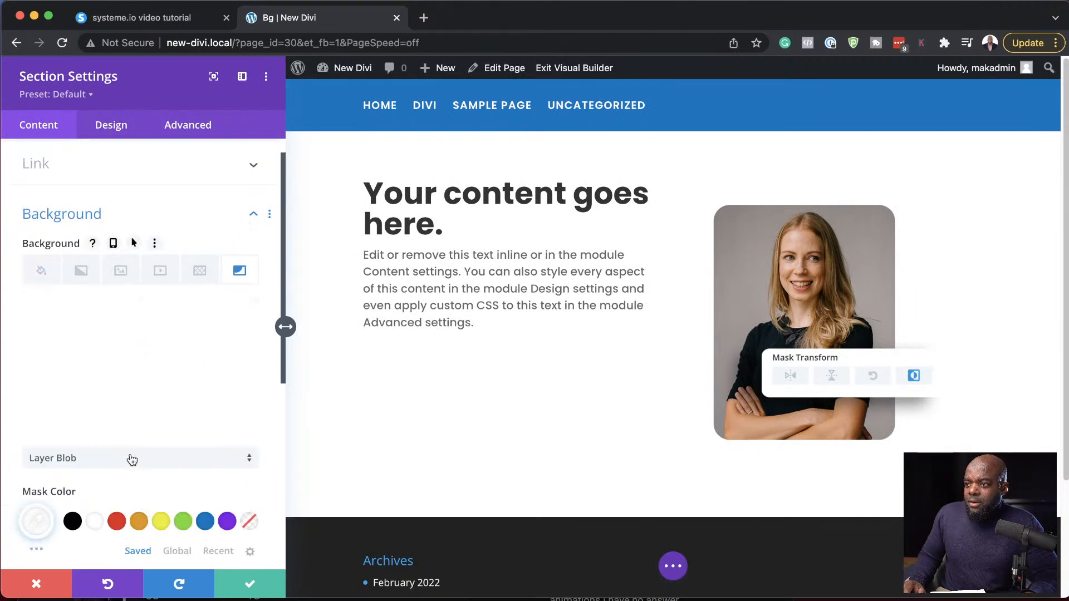
left_click(118, 459)
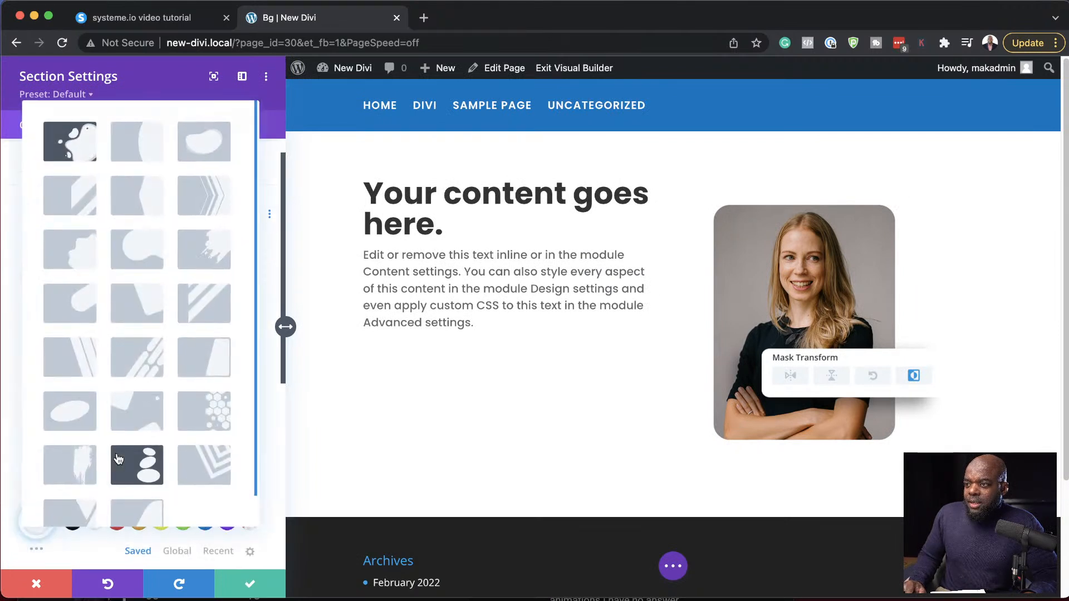
left_click(148, 467)
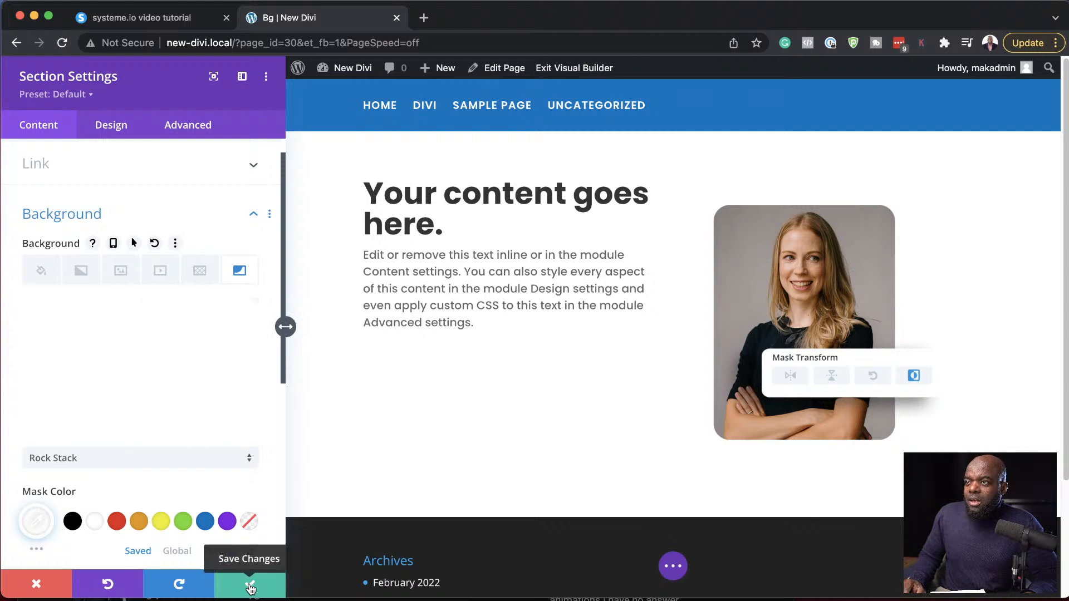
- Add the default blue-to-green linear background gradient to the section and save the section settings
left_click(82, 272)
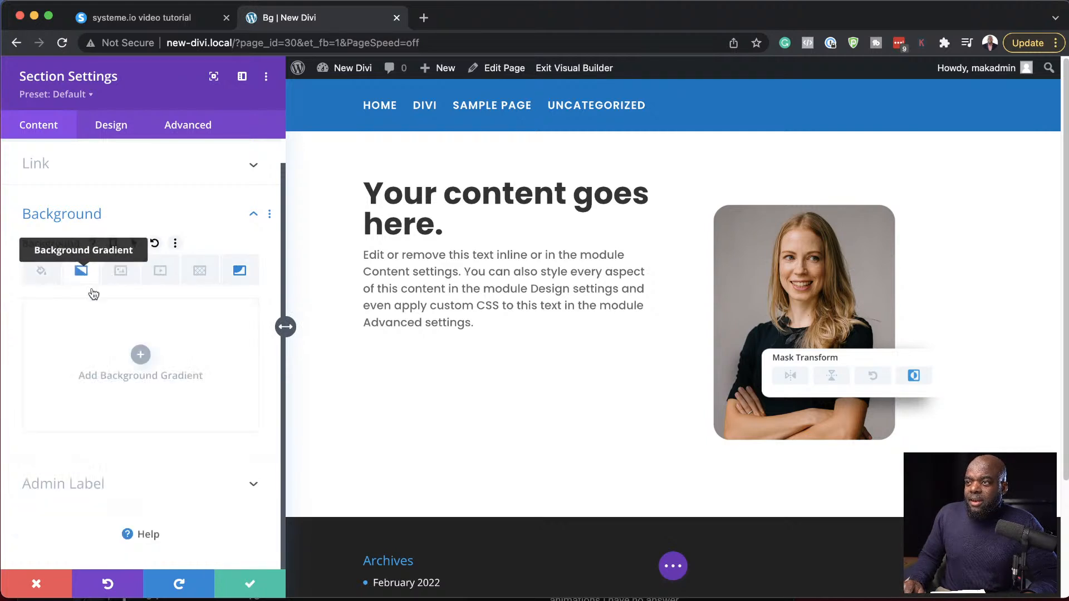
left_click(142, 356)
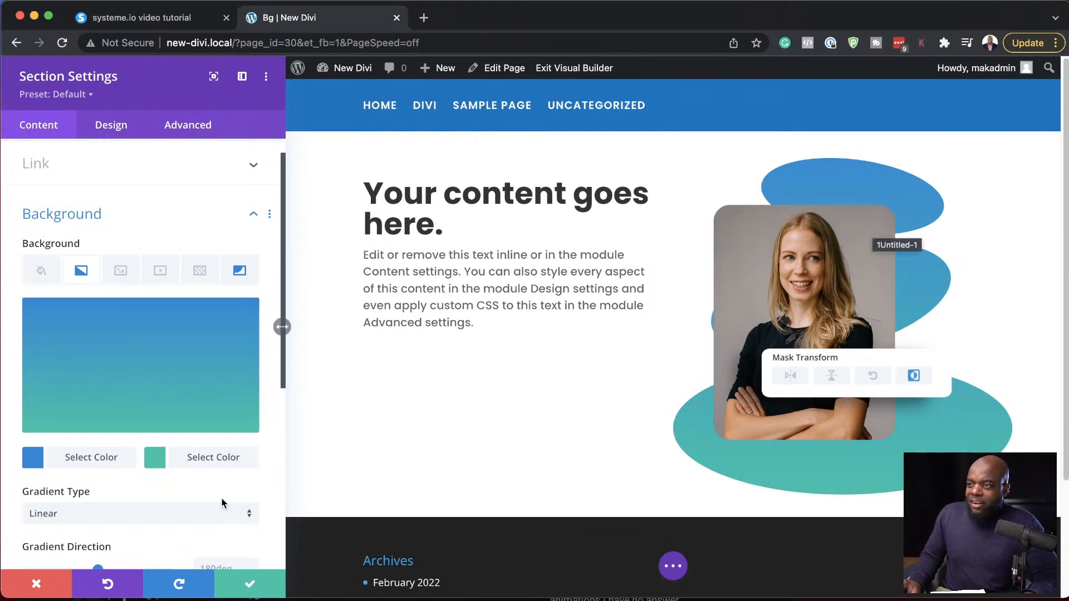
left_click(248, 586)
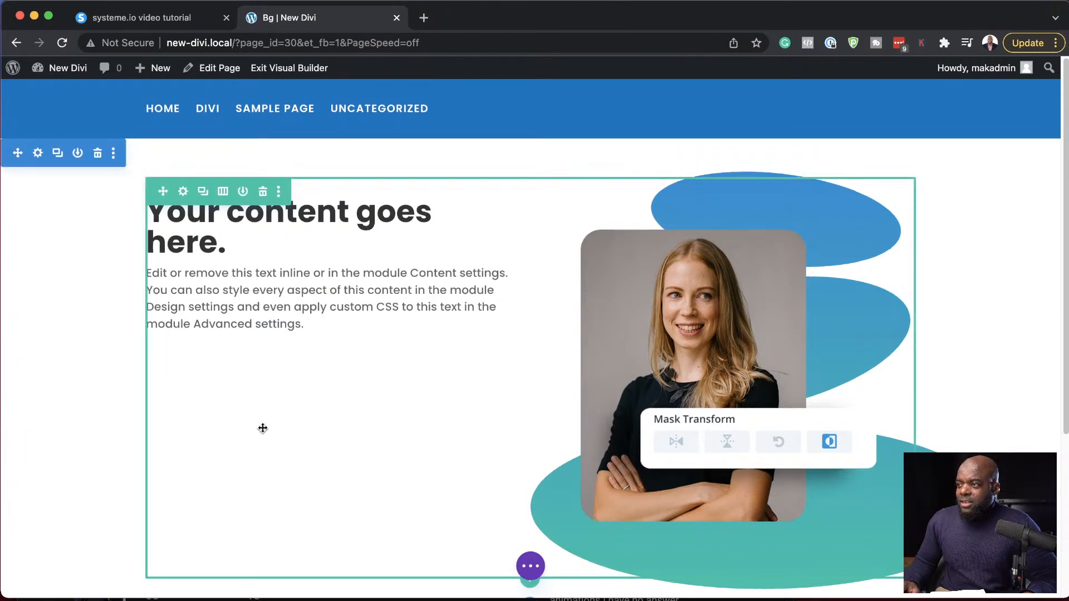
- Insert a new fullwidth section below the section with the portrait image
scroll(264, 430, "down", 4)
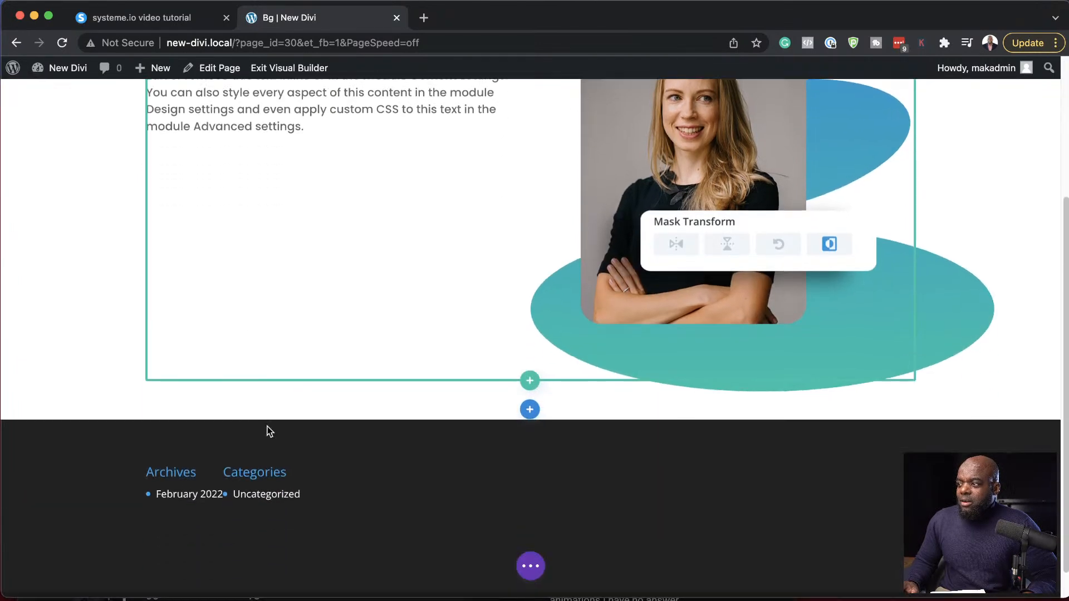
left_click(530, 412)
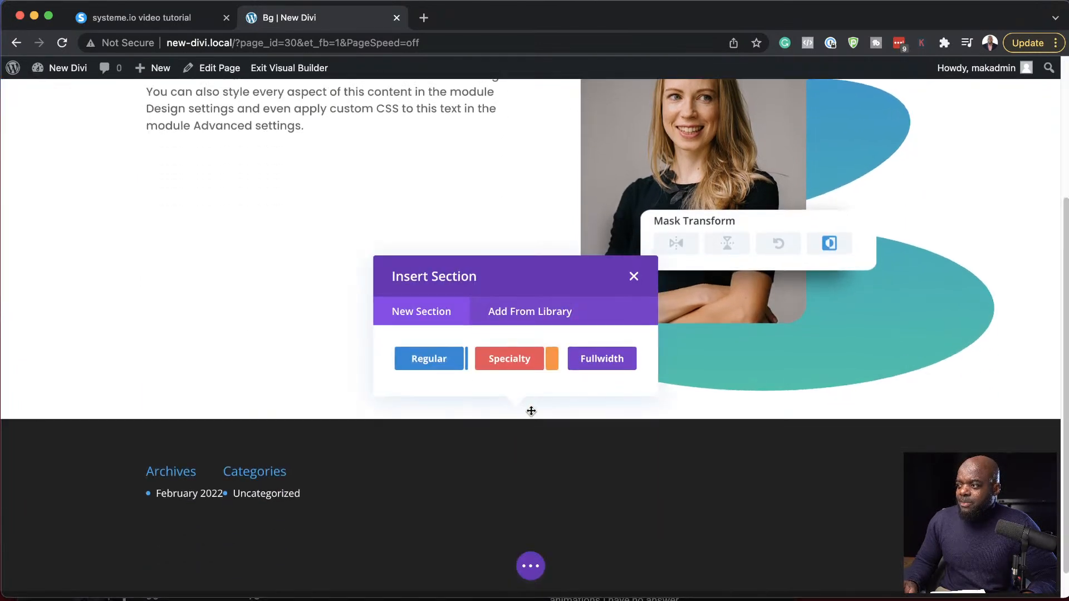
left_click(603, 361)
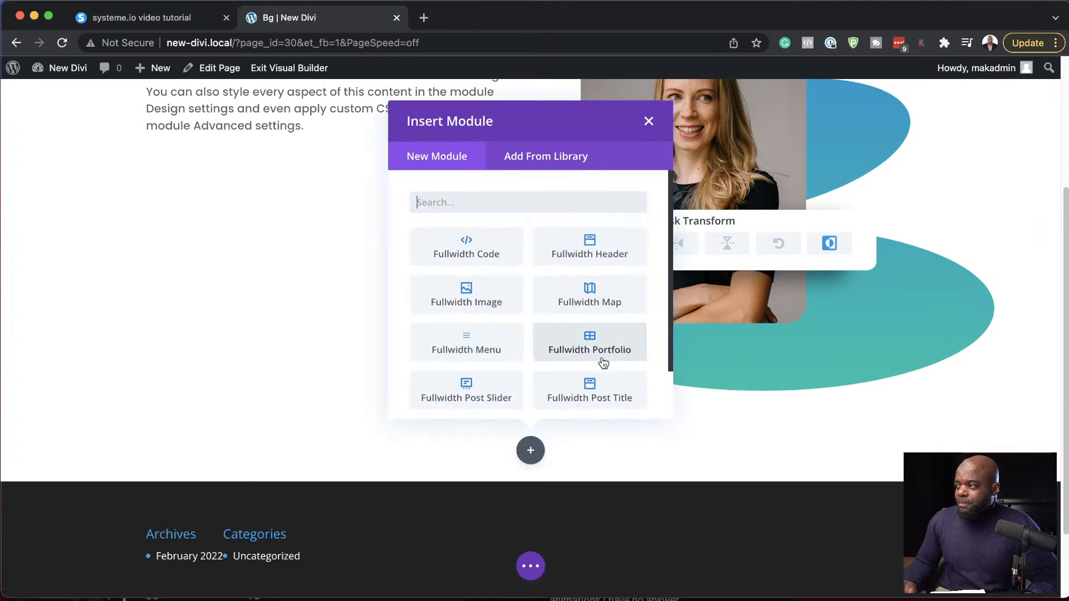
- Insert a Fullwidth Header module into the new section and enable Make Fullscreen in its layout
left_click(595, 259)
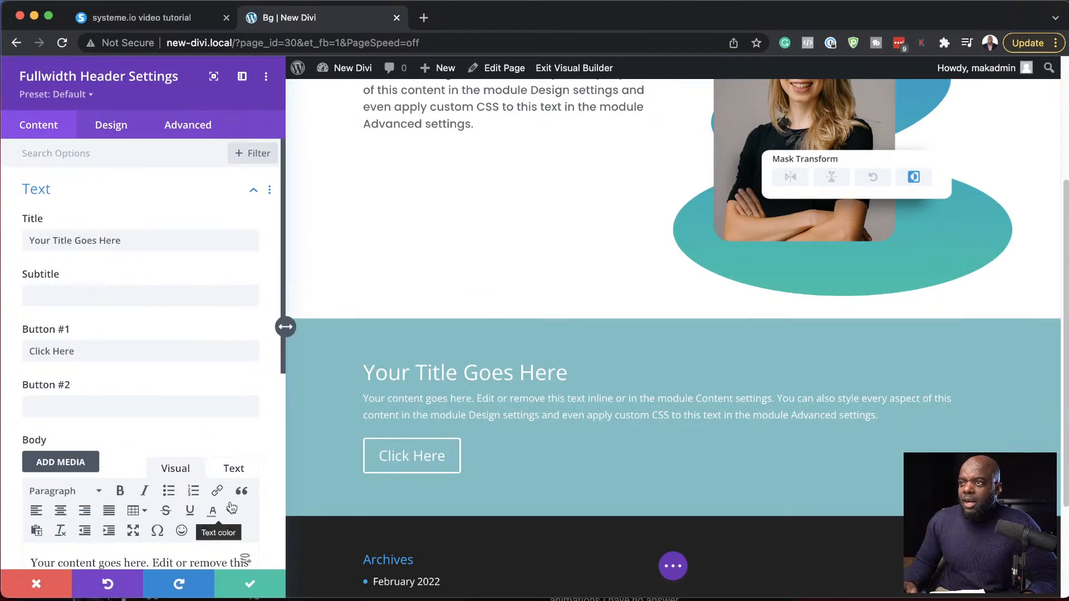
scroll(225, 518, "down", 5)
scroll(232, 501, "down", 3)
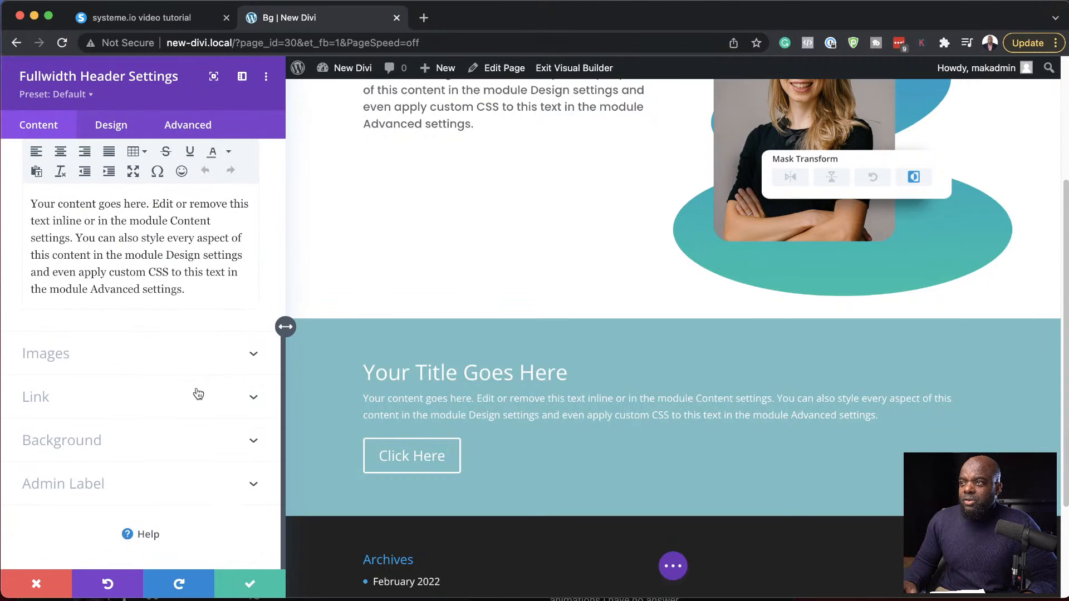
scroll(198, 389, "up", 6)
left_click(114, 128)
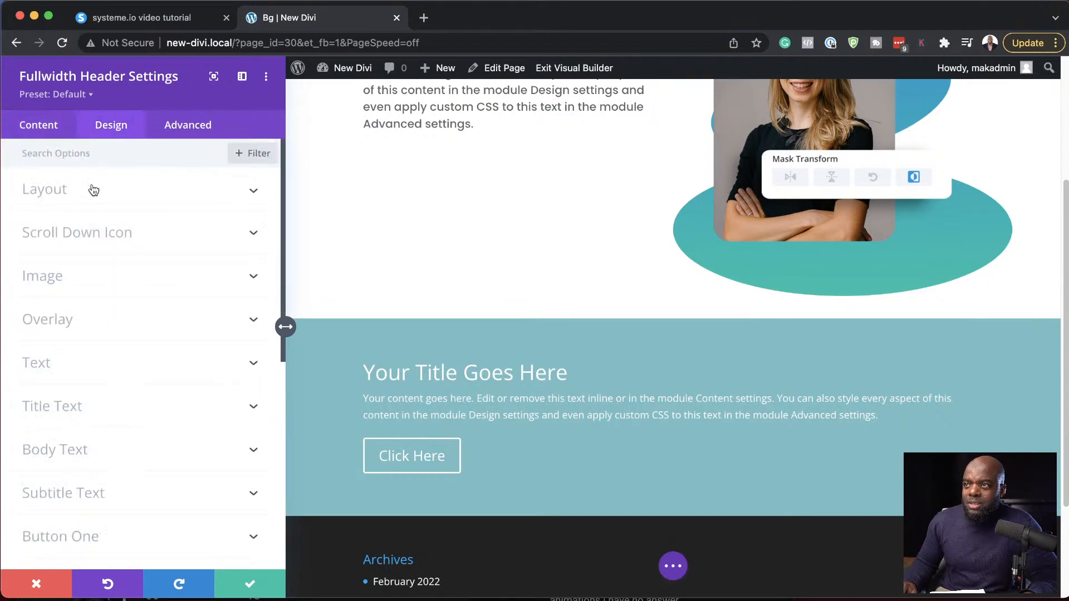
left_click(77, 192)
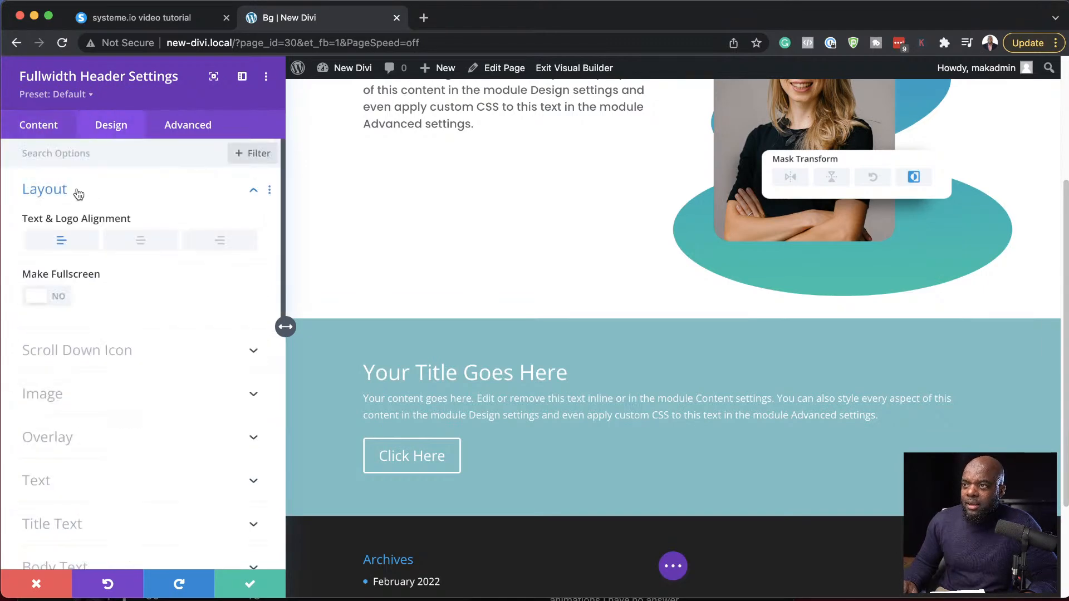
left_click(62, 301)
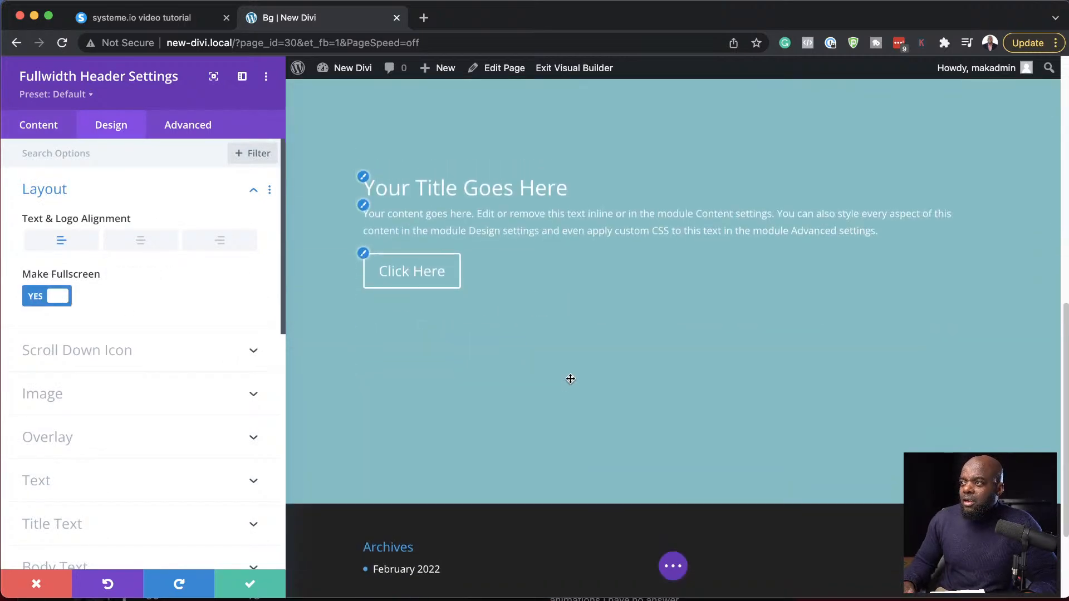
- Set the header's background image to the media library photo of the woman reading a map beside a car
scroll(152, 489, "down", 2)
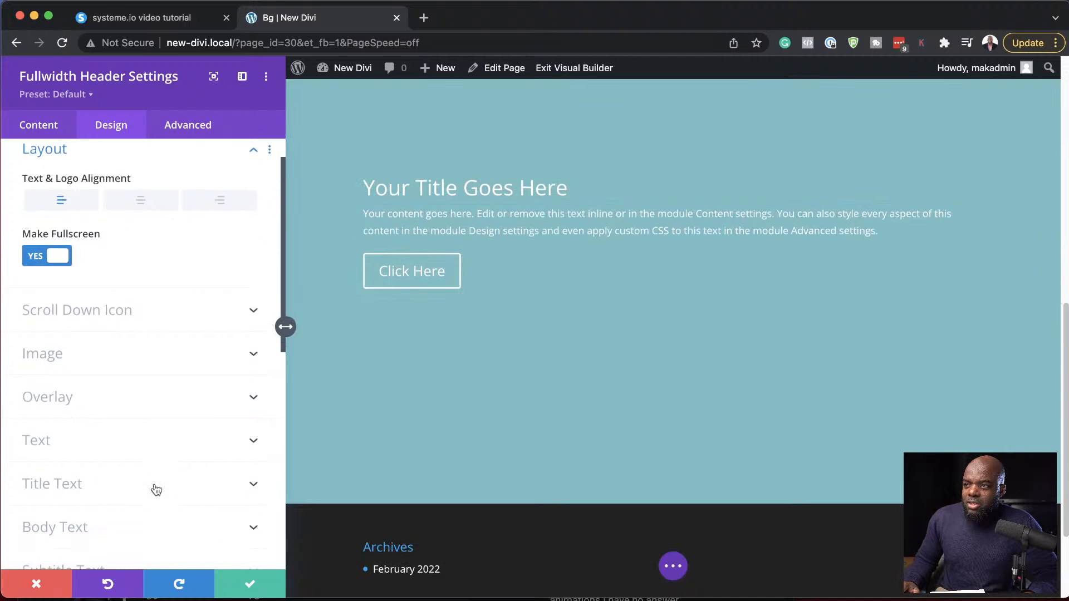
left_click(59, 129)
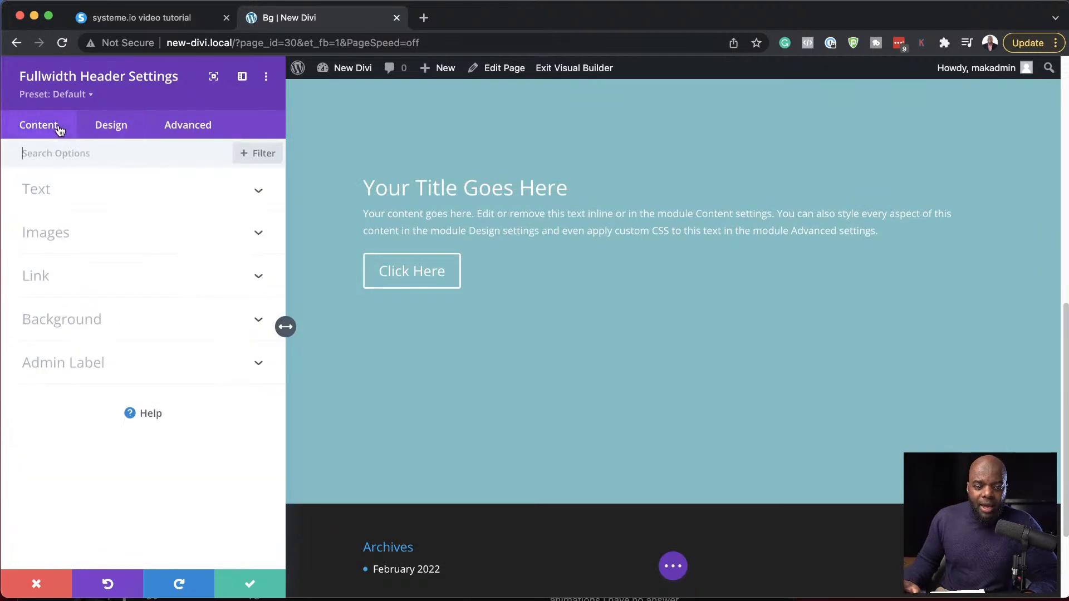
left_click(81, 320)
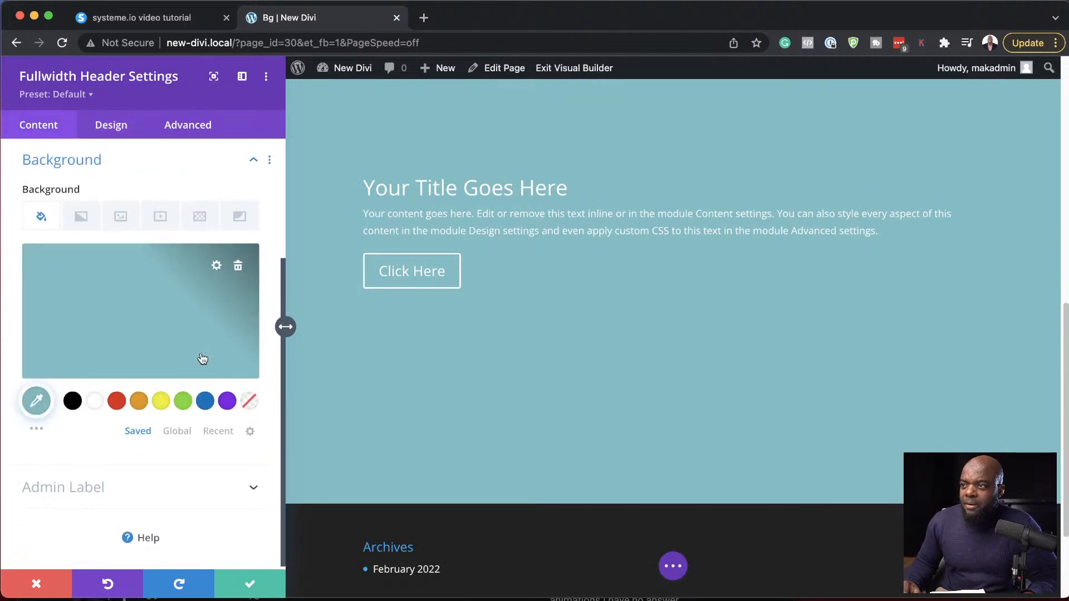
left_click(120, 220)
left_click(143, 304)
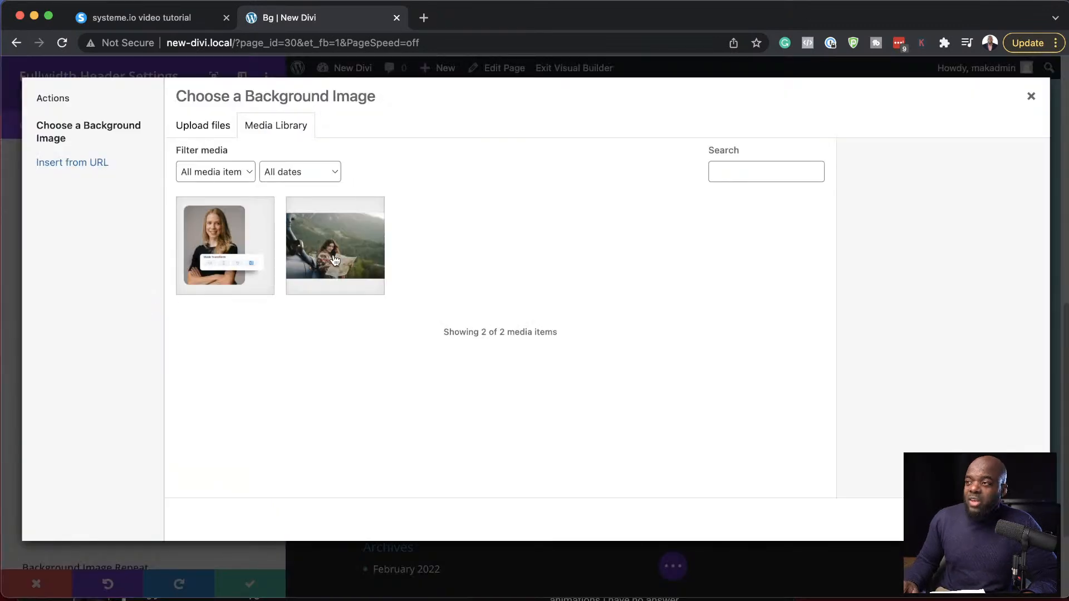
left_click(335, 260)
left_click(991, 520)
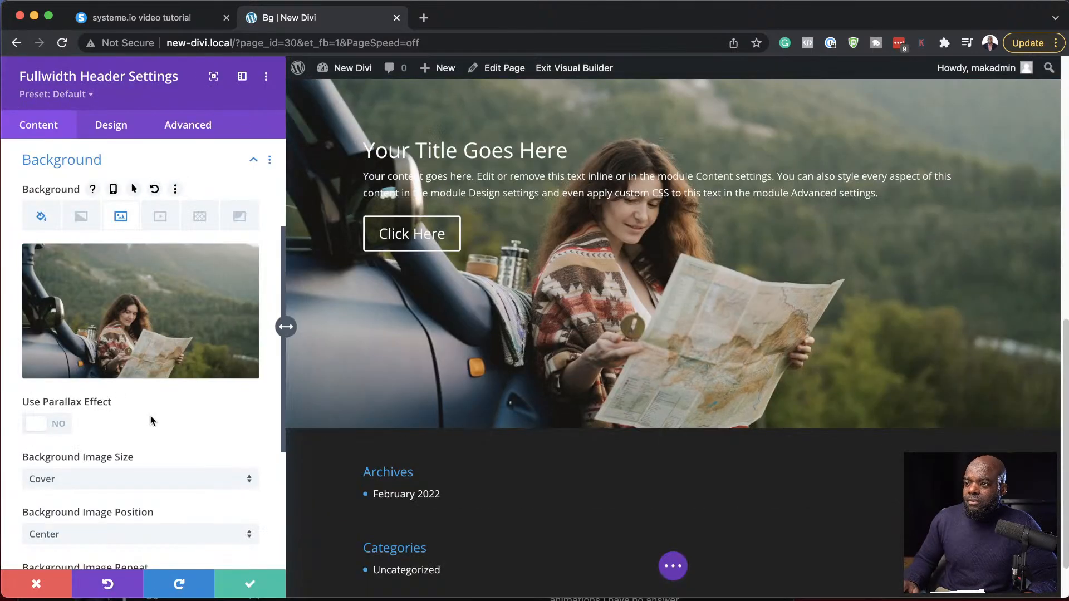
- Try the Top Center background image position on the header, then set it to Bottom Center
scroll(166, 435, "down", 3)
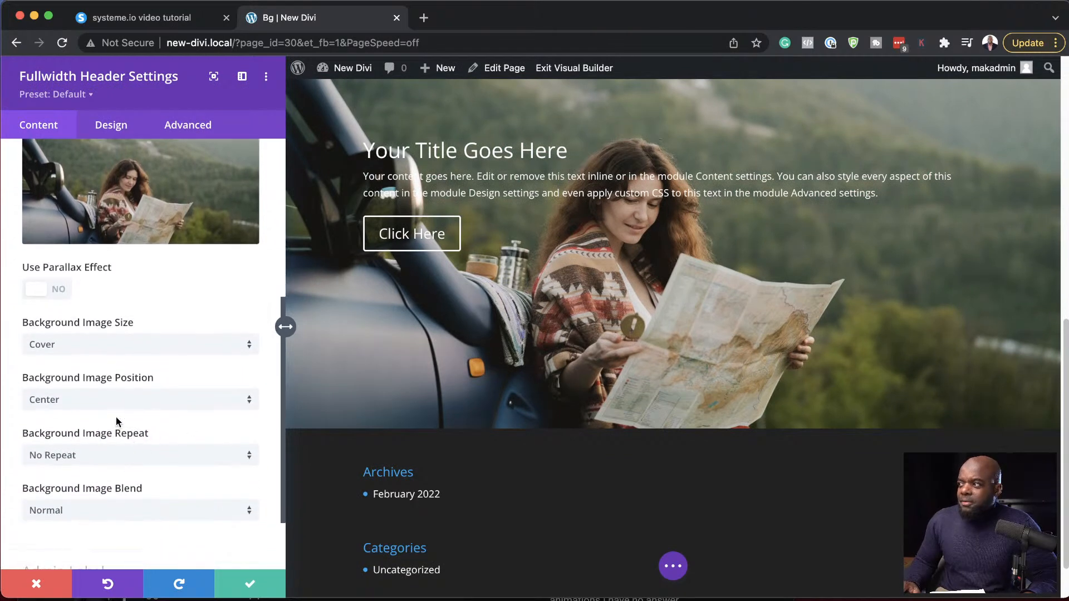
left_click(134, 406)
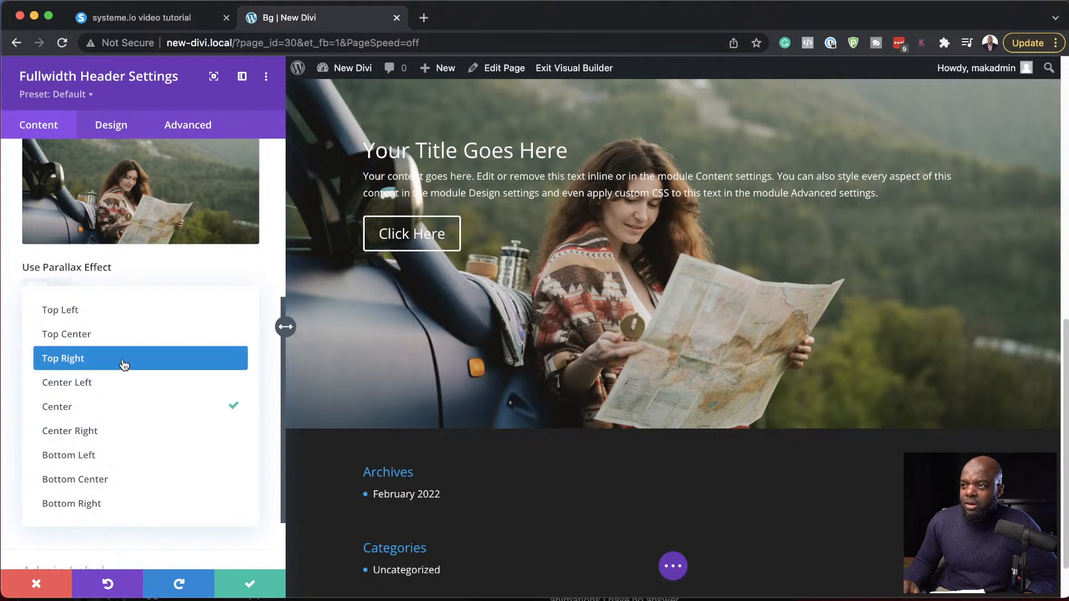
left_click(125, 335)
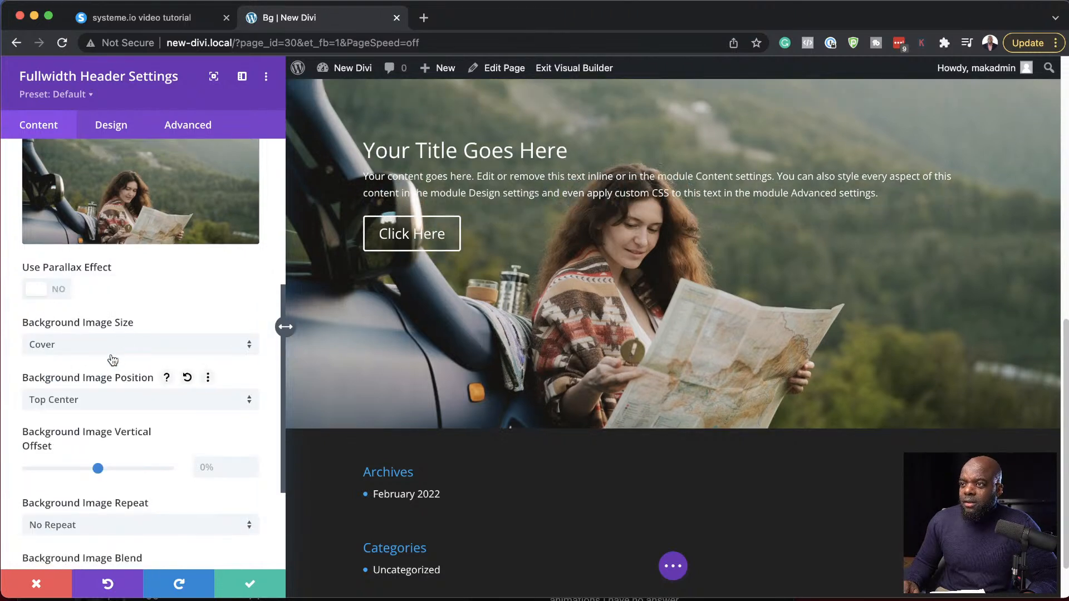
left_click(96, 400)
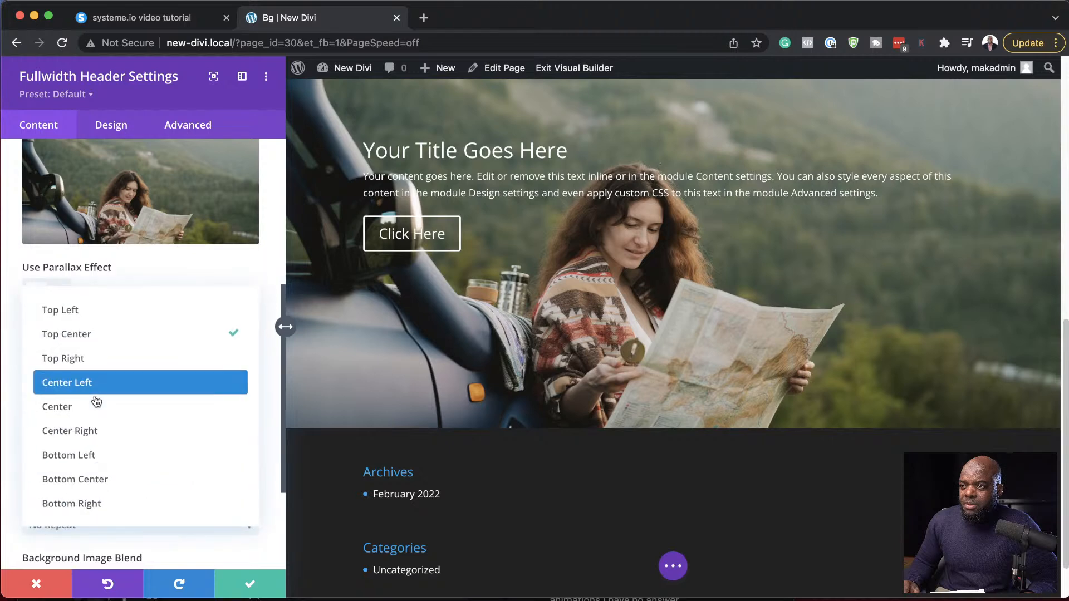
left_click(137, 480)
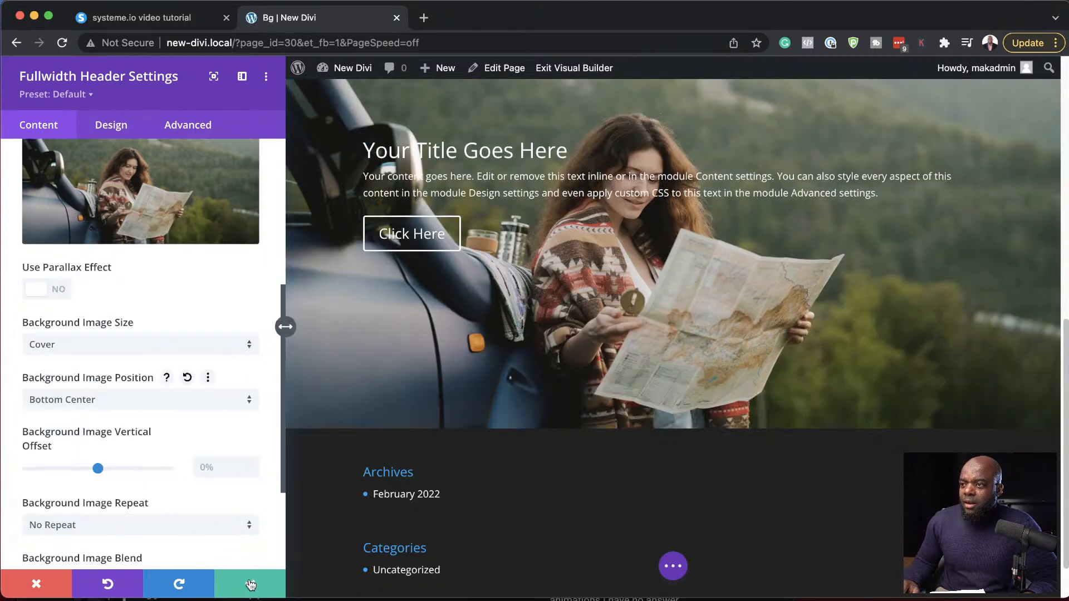
- Add a background mask to the fullwidth header with the default Layer Blob shape
scroll(134, 379, "up", 5)
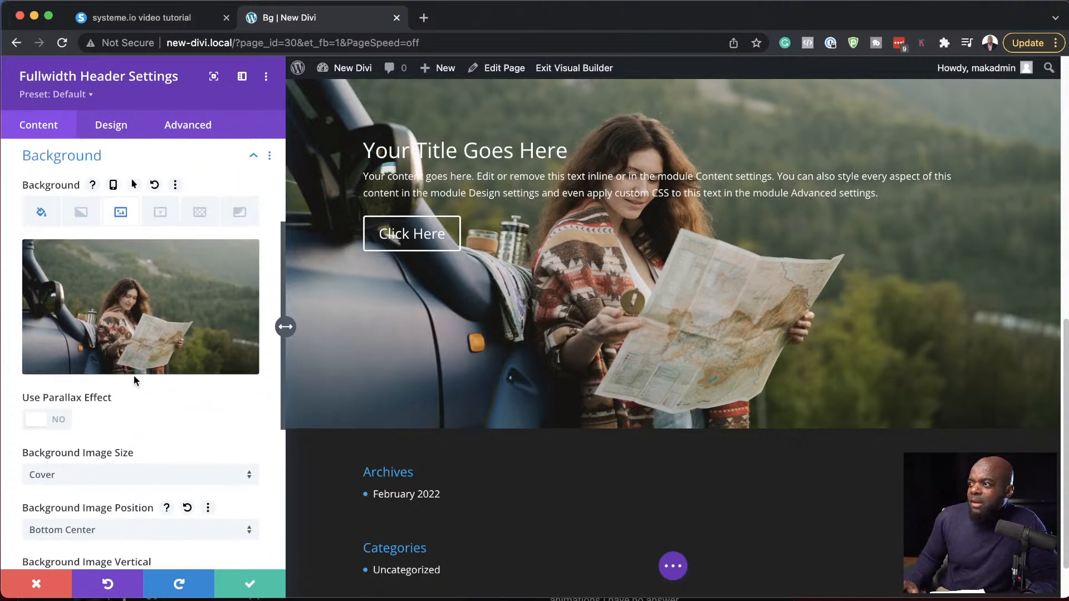
scroll(134, 375, "up", 2)
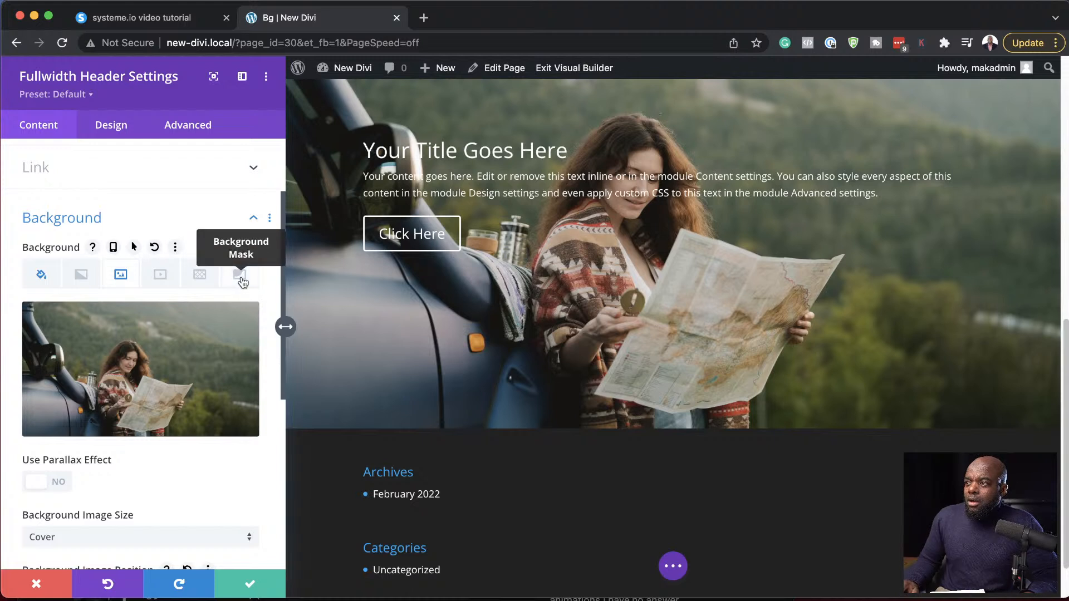
left_click(240, 276)
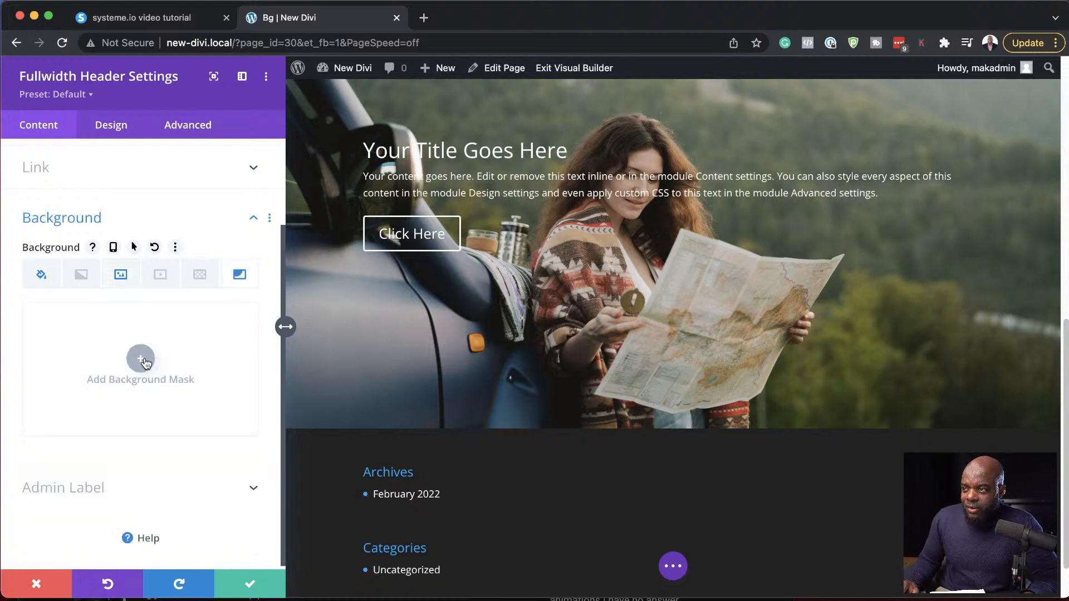
left_click(142, 359)
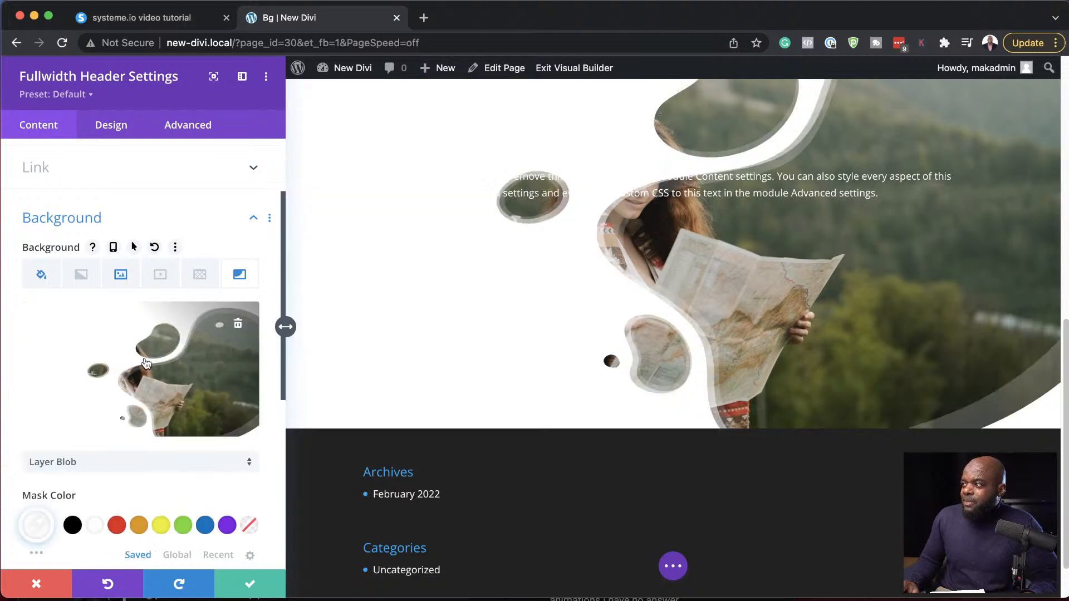
scroll(837, 336, "up", 3)
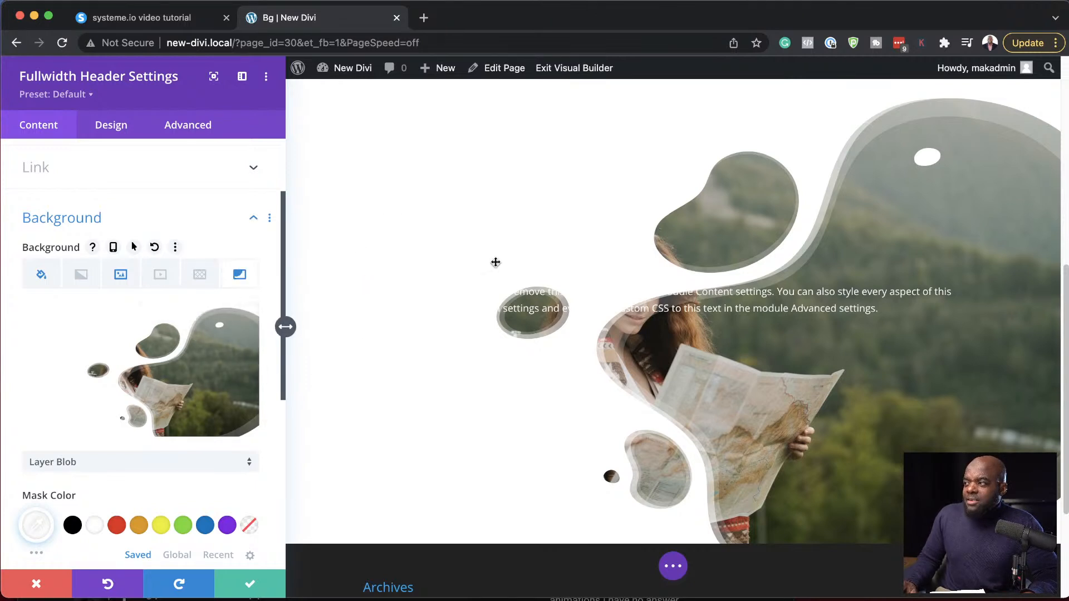
- Try the Honeycomb shape for the header's background mask, then change the mask to Wave
scroll(165, 450, "down", 1)
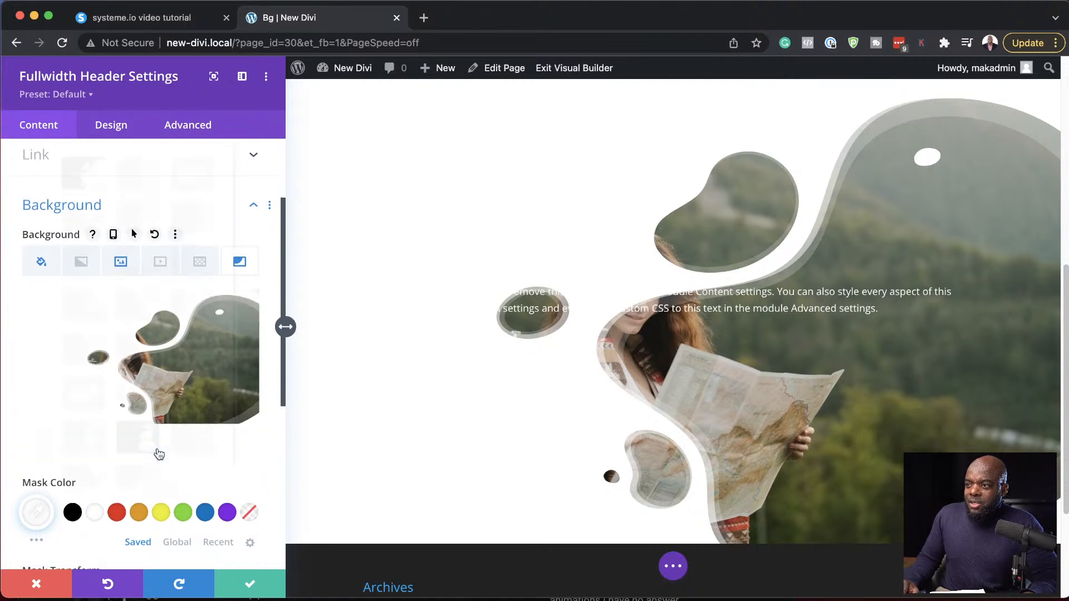
left_click(160, 454)
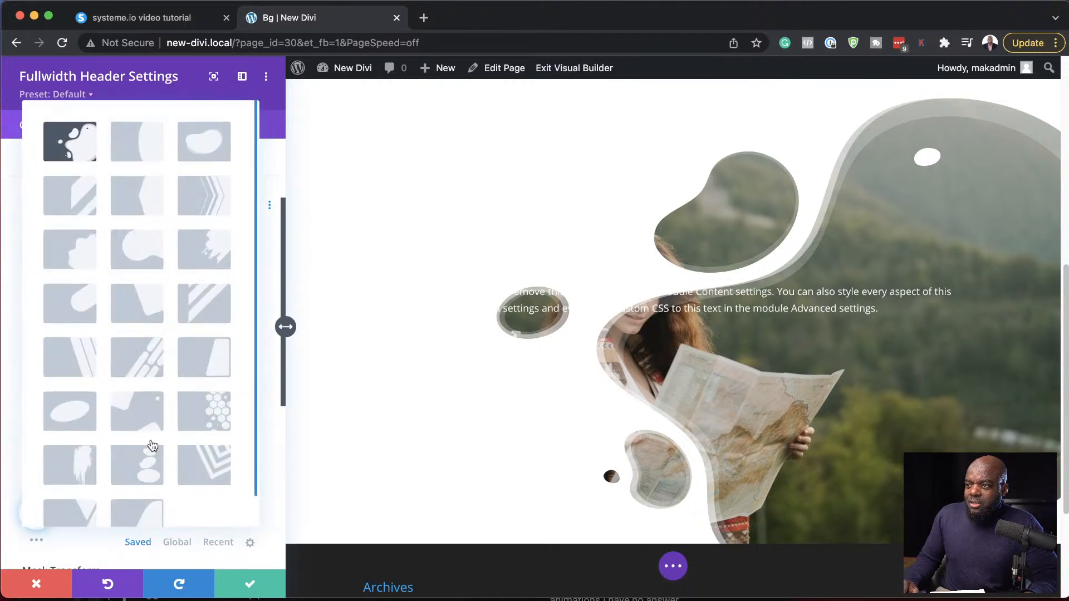
left_click(218, 418)
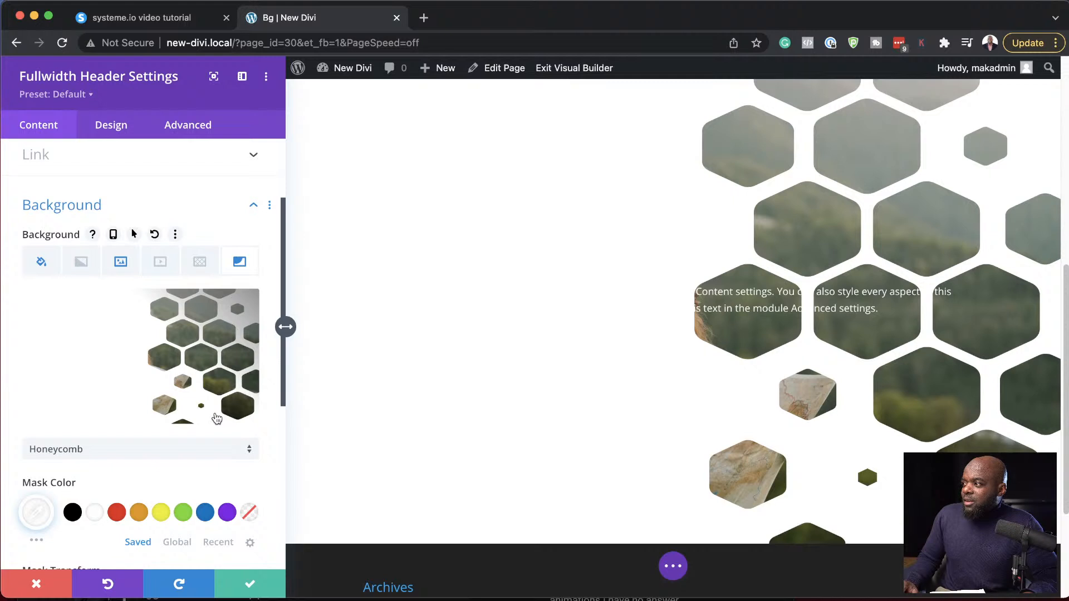
left_click(154, 455)
scroll(208, 449, "down", 1)
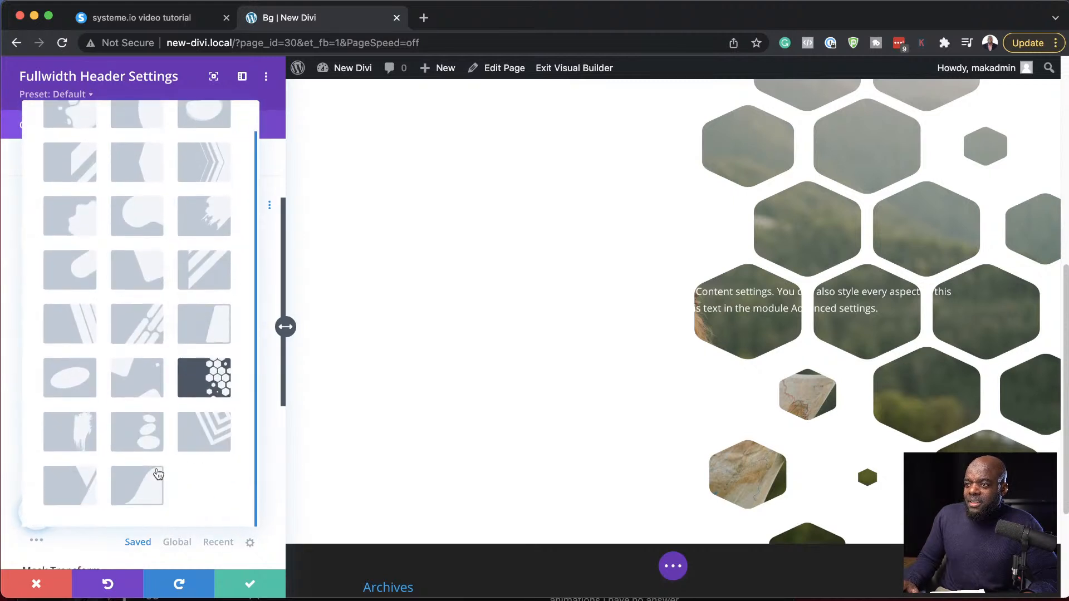
left_click(143, 484)
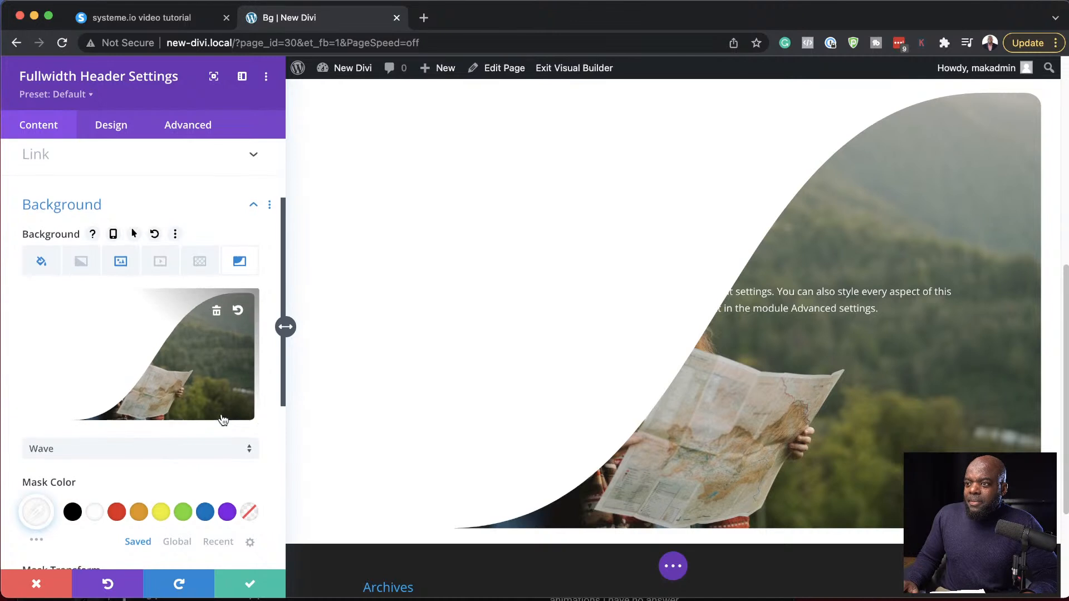
- Flip the Wave mask both vertically and horizontally
scroll(222, 417, "down", 3)
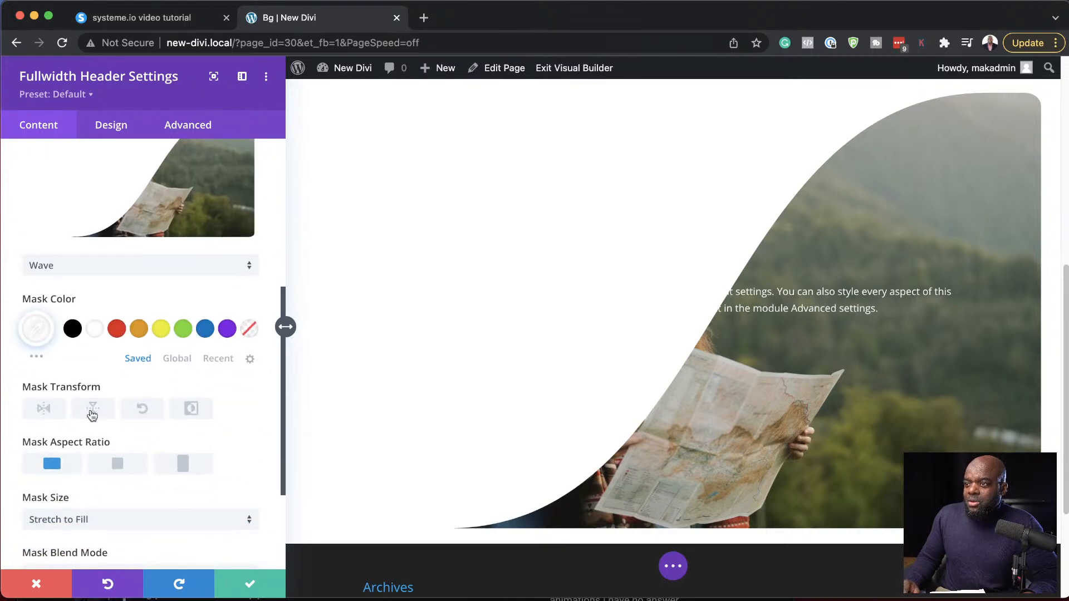
left_click(93, 412)
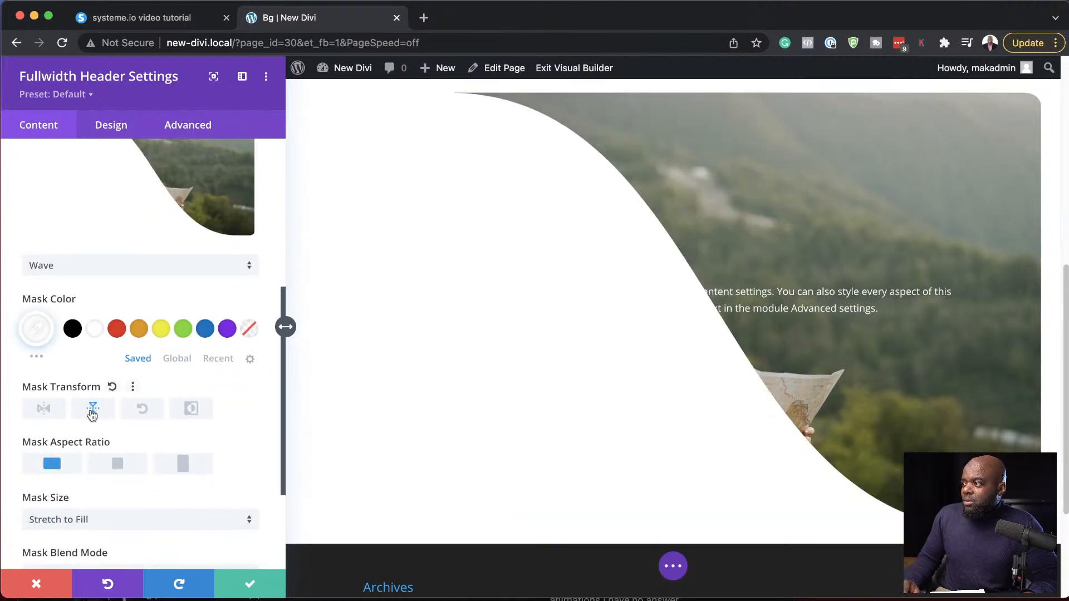
left_click(44, 411)
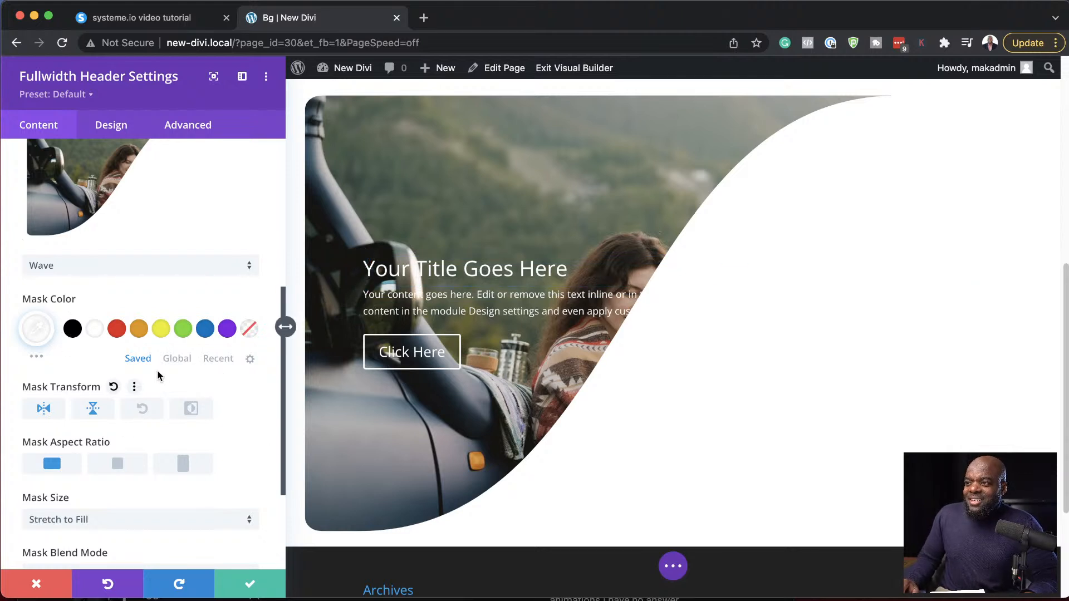
- Try the Soft Light, Difference and Overlay blend modes on the header's Wave mask
scroll(217, 460, "down", 5)
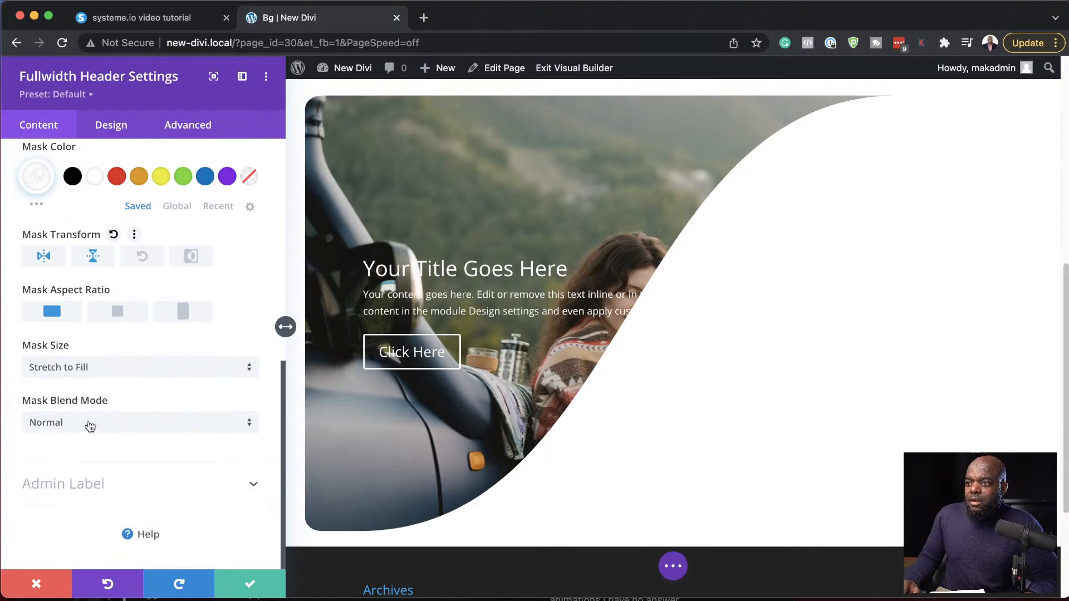
left_click(118, 424)
left_click(106, 366)
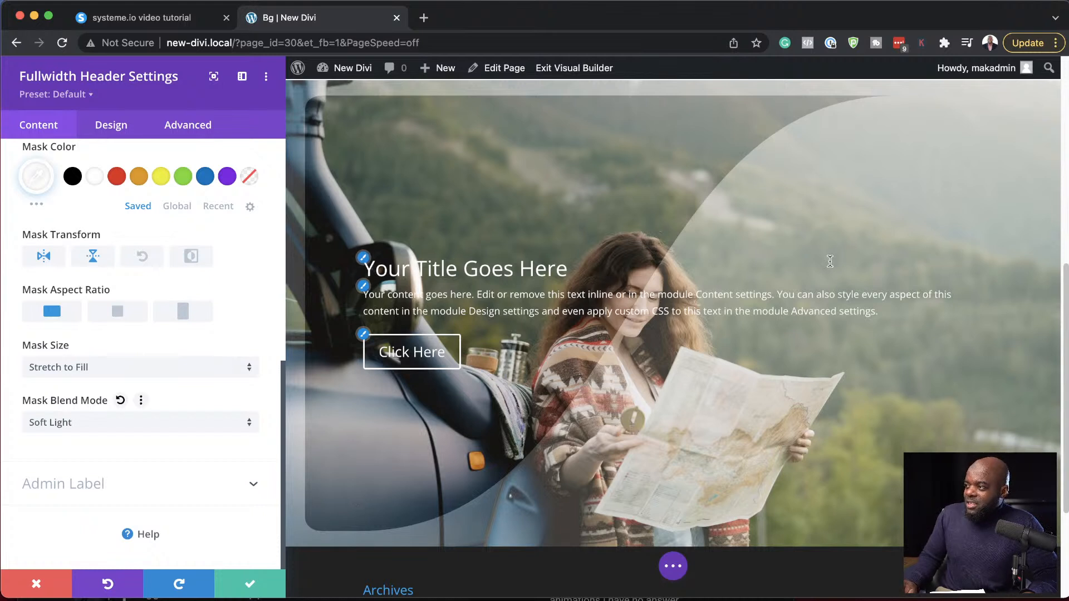
left_click(102, 425)
left_click(96, 384)
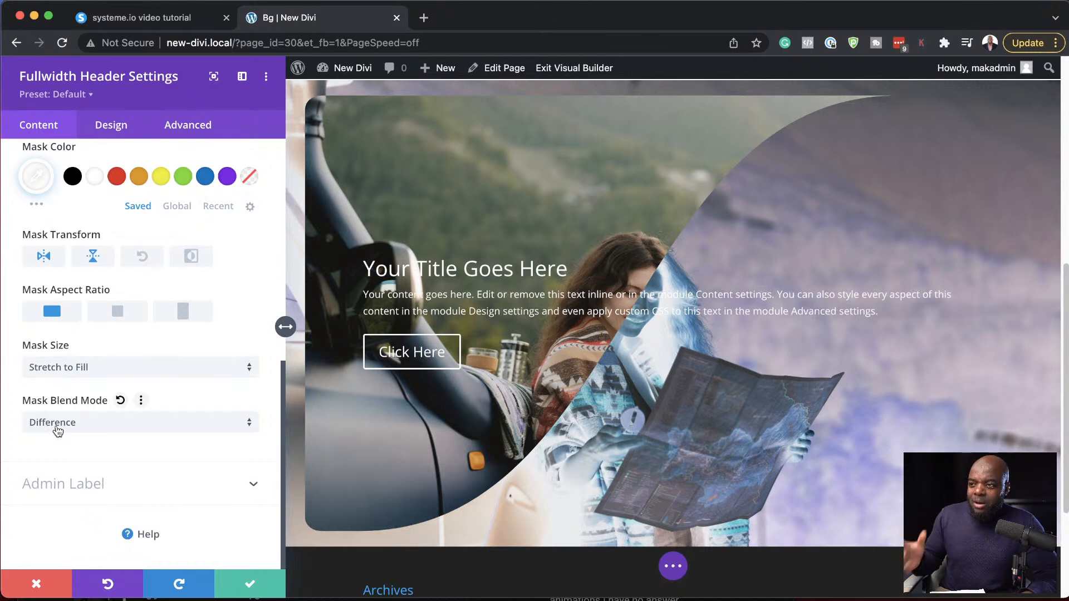
left_click(77, 424)
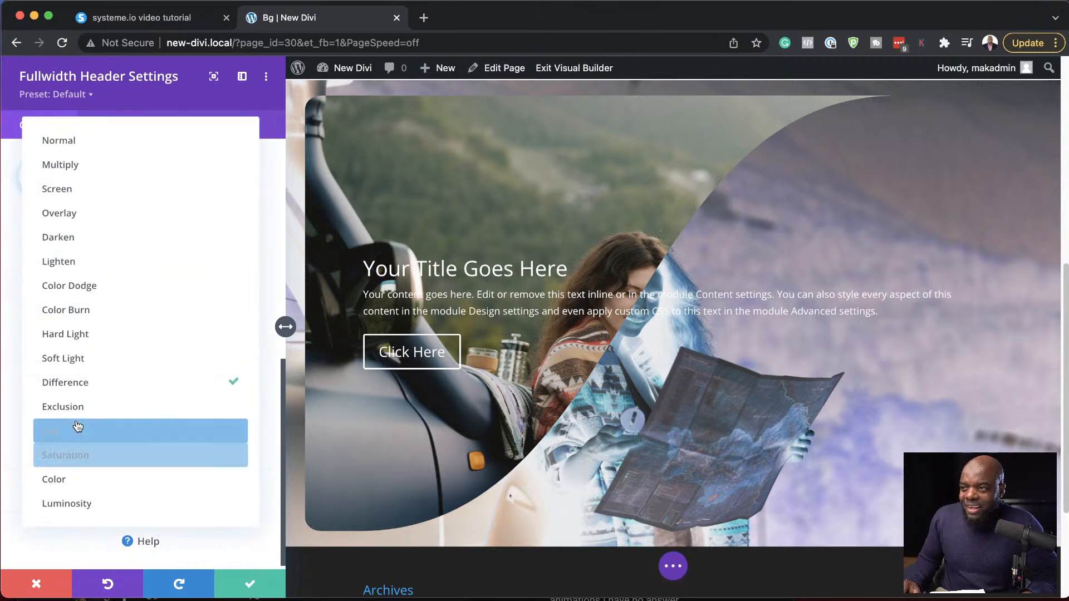
left_click(94, 211)
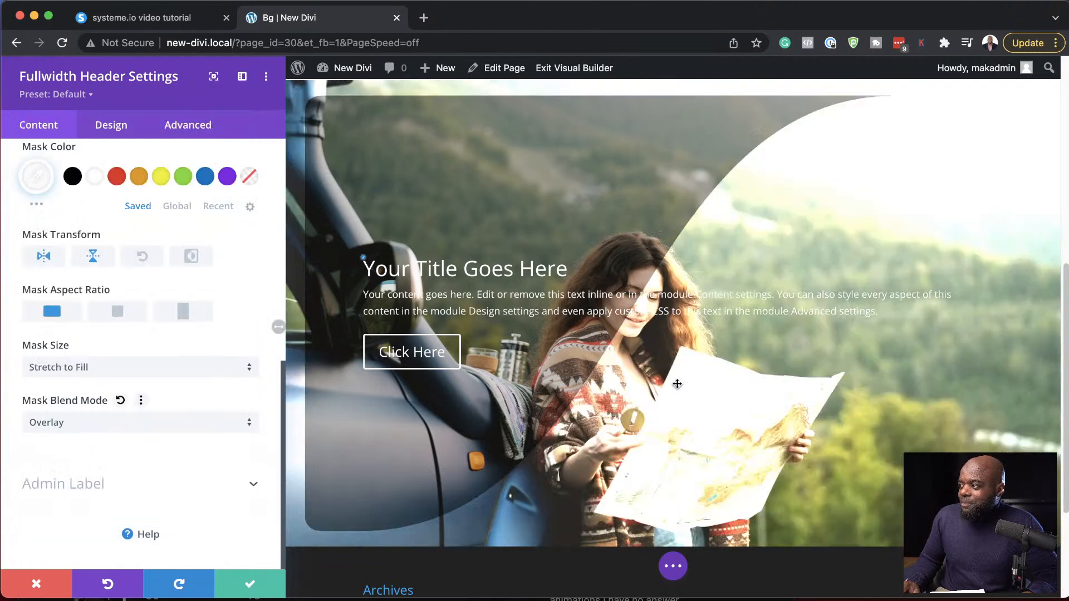
- Try the Multiply, Color and Darken blend modes on the header's Wave mask, then set the blend mode to Normal
left_click(74, 428)
left_click(94, 165)
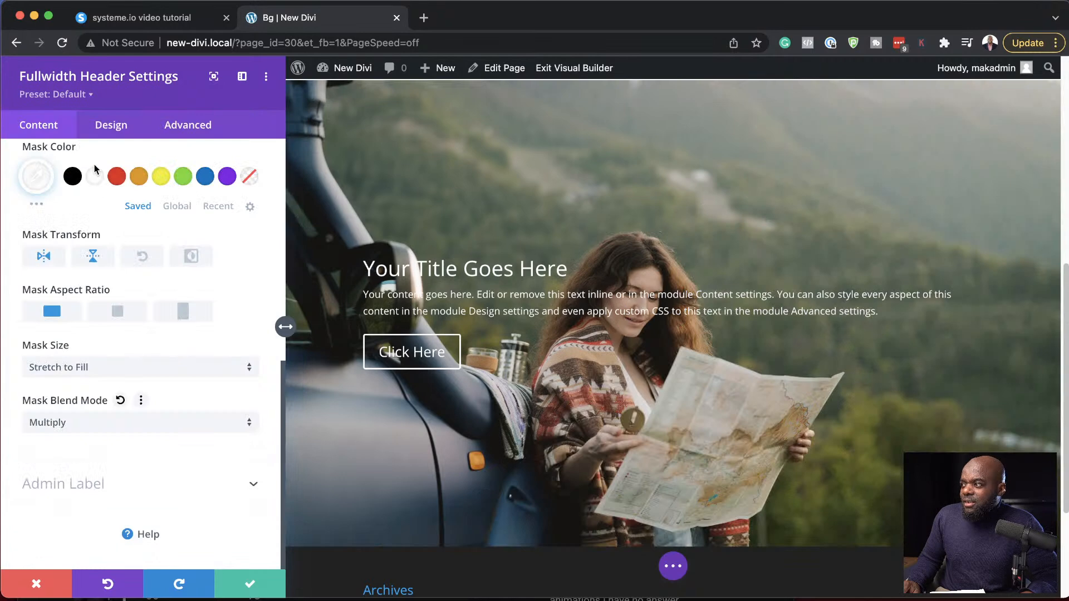
left_click(89, 426)
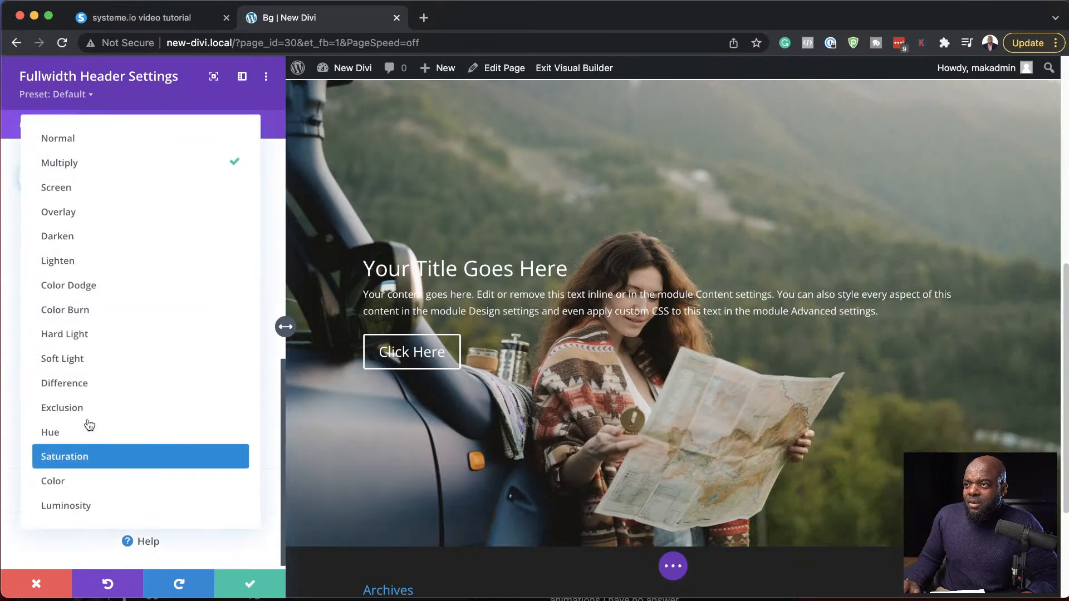
left_click(93, 484)
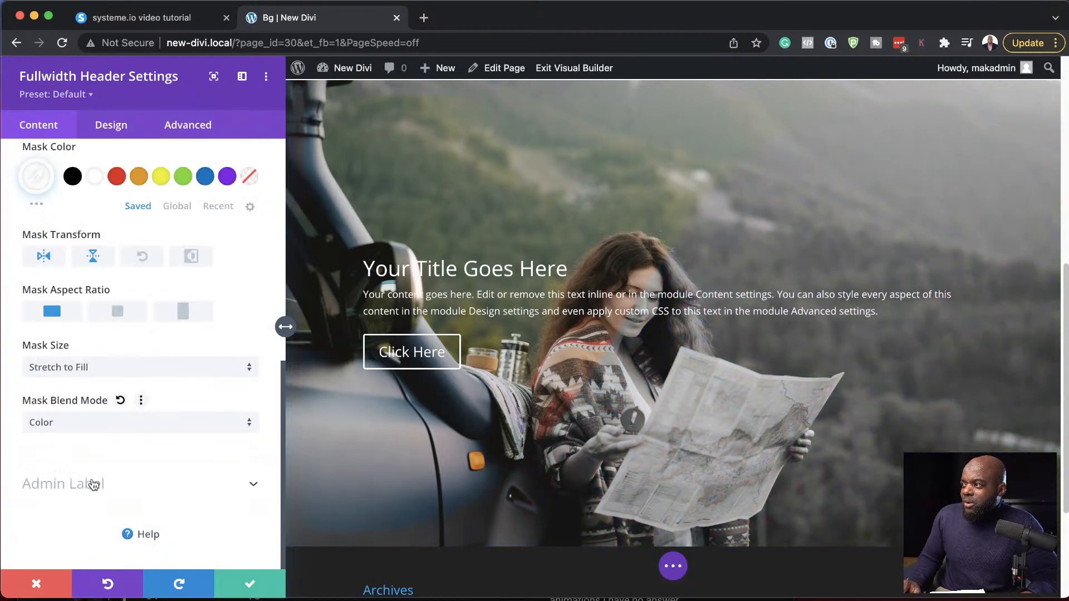
left_click(108, 426)
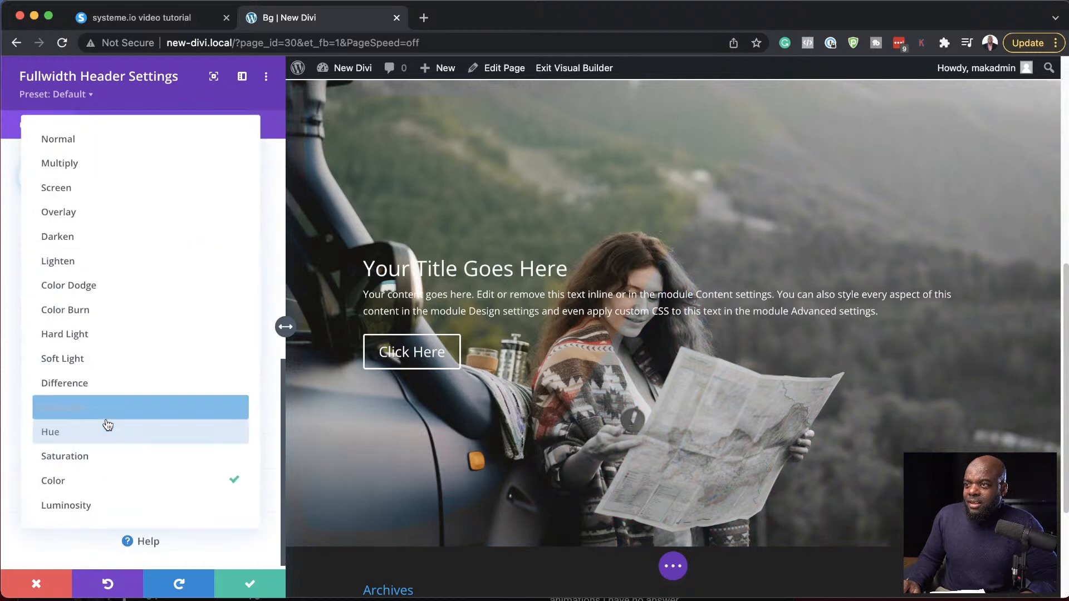
left_click(120, 243)
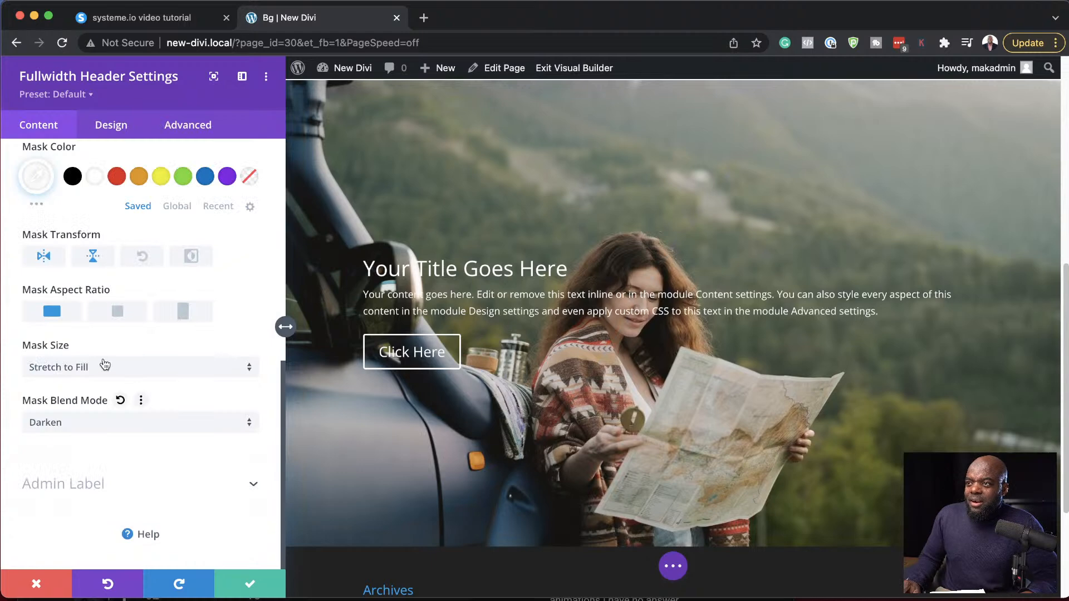
left_click(88, 433)
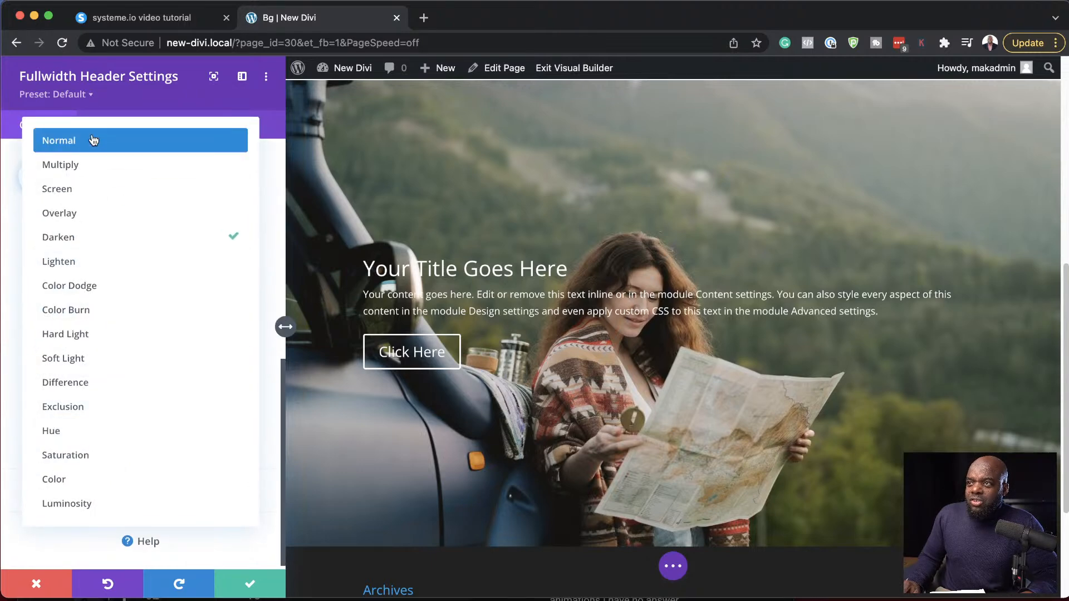
left_click(93, 140)
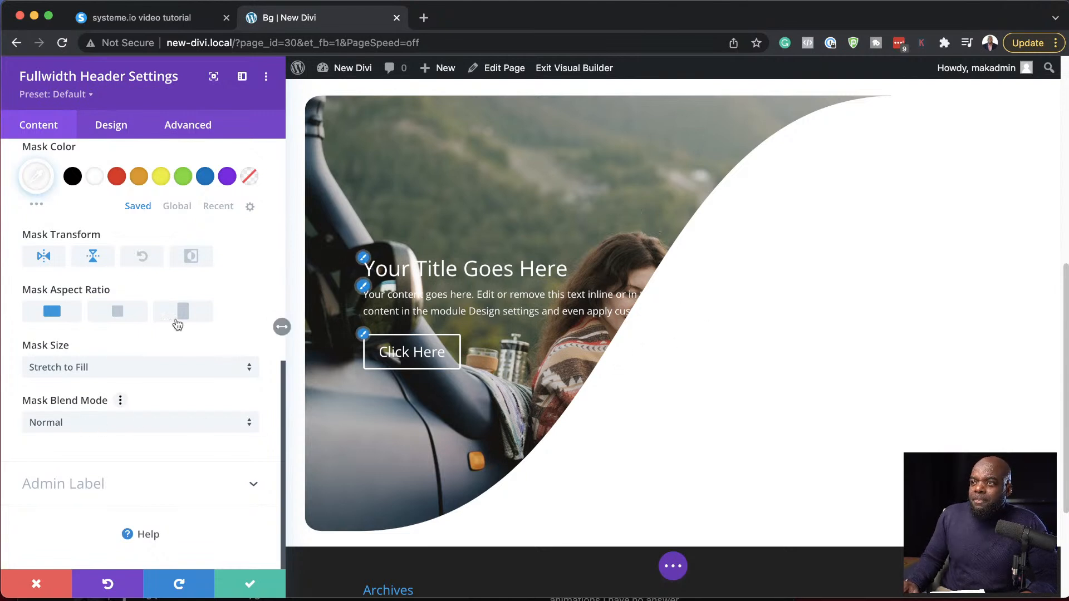
- Change the fullwidth header's background color to the red swatch
scroll(80, 278, "up", 2)
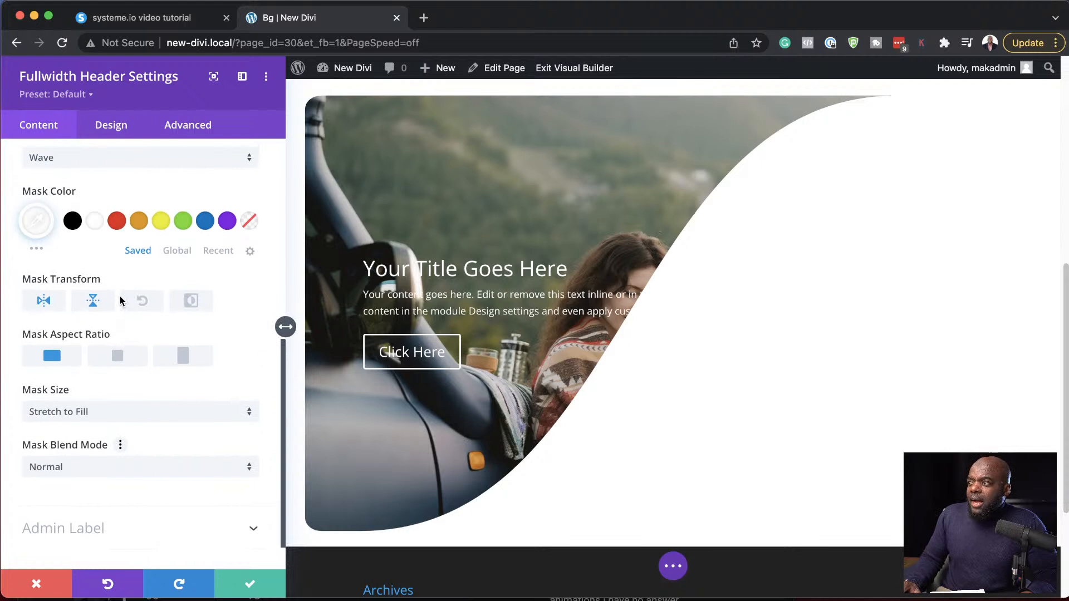
scroll(112, 296, "up", 10)
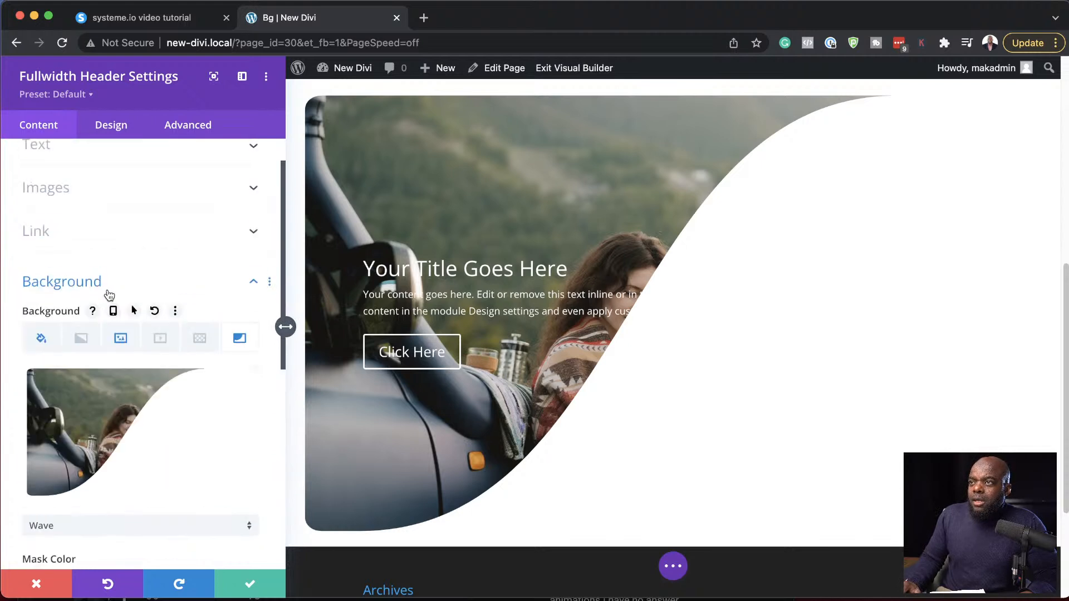
left_click(41, 338)
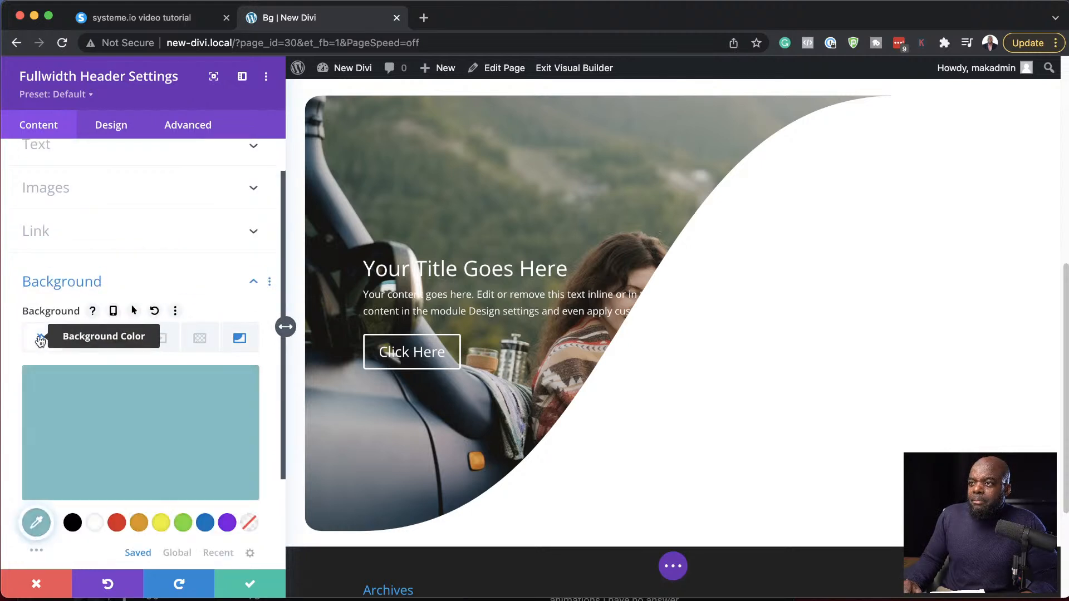
left_click(115, 524)
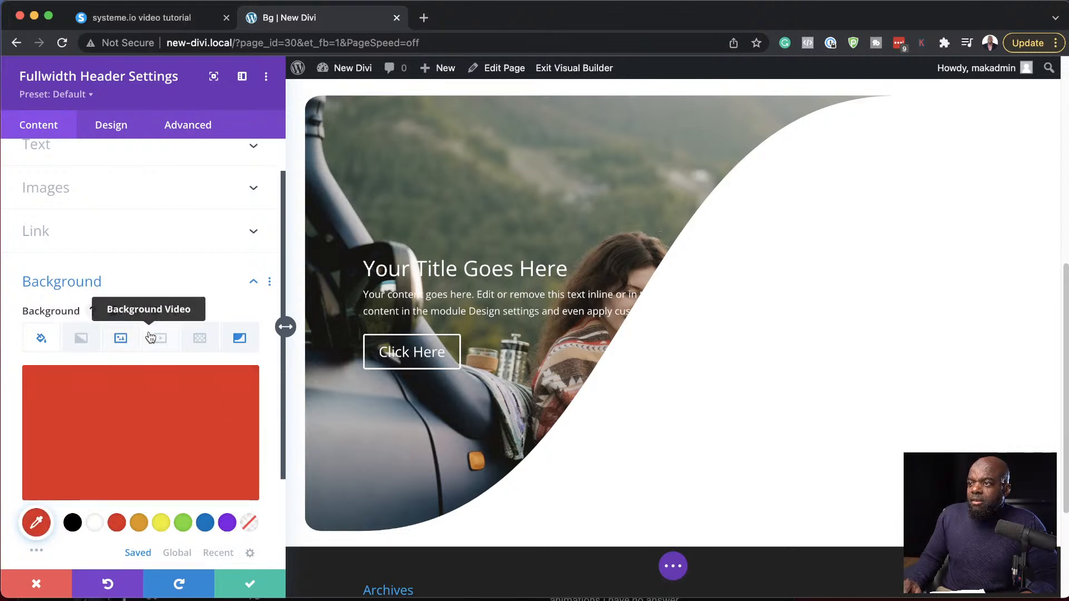
- Add a background pattern to the fullwidth header with the default Polka Dots design
left_click(199, 338)
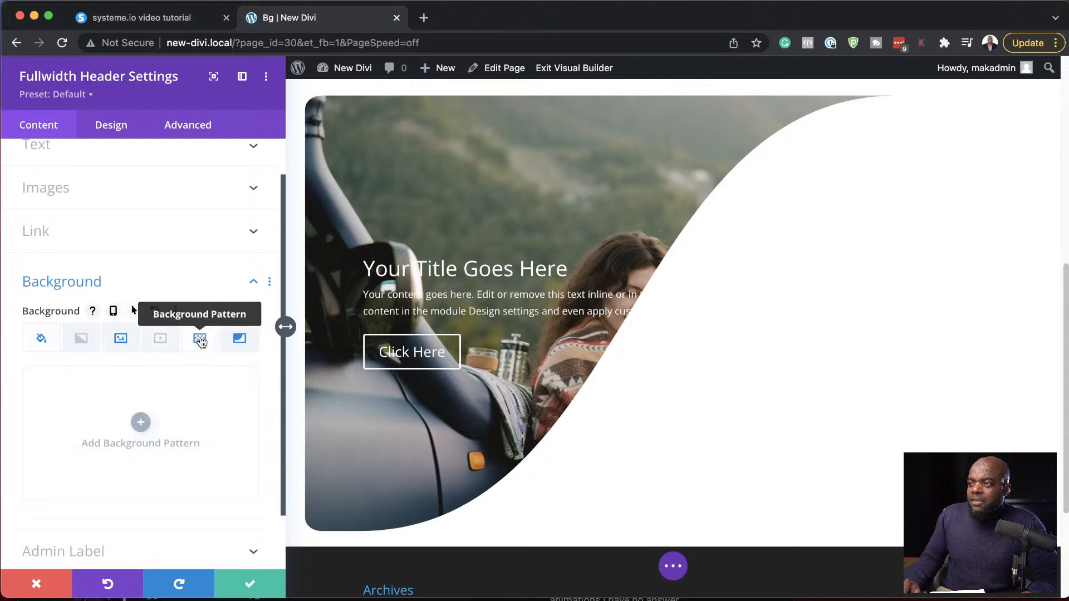
left_click(141, 423)
scroll(134, 427, "down", 1)
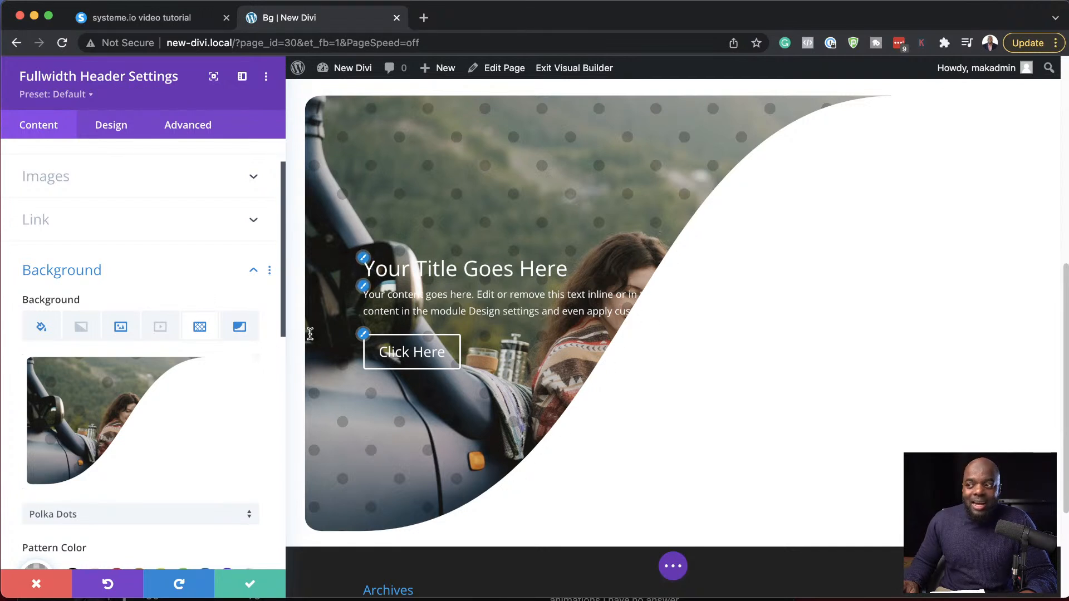
scroll(183, 427, "down", 5)
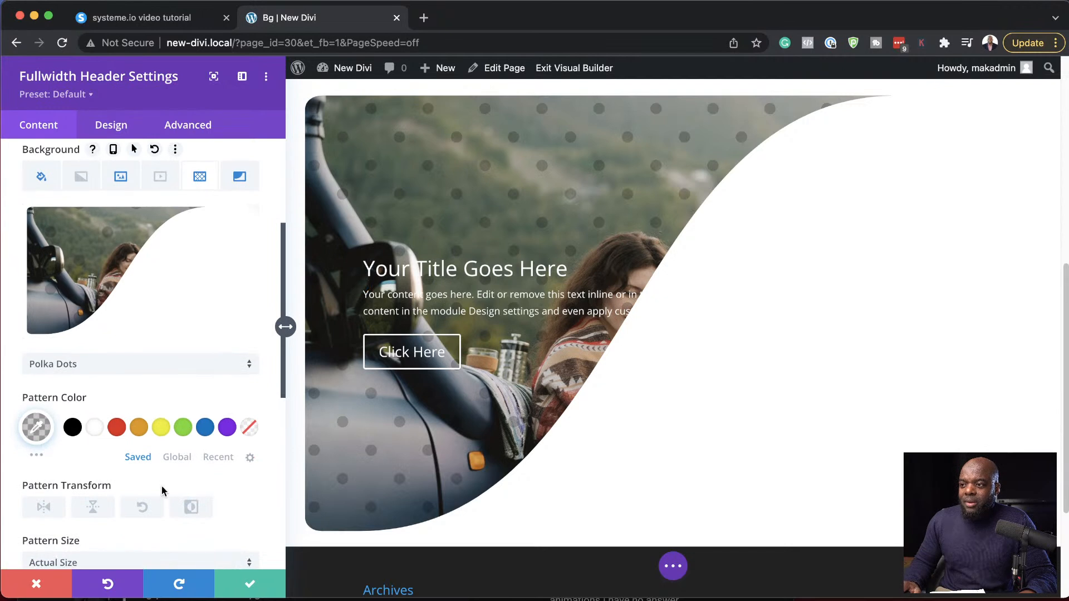
- Try the Fit size for the header's Wave mask
left_click(240, 177)
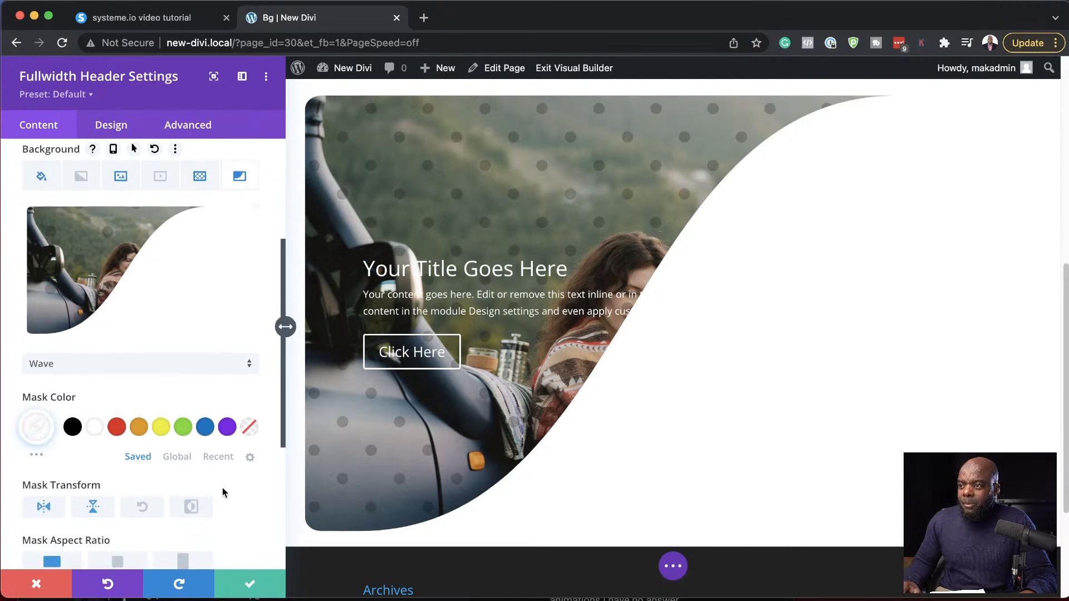
scroll(222, 492, "down", 8)
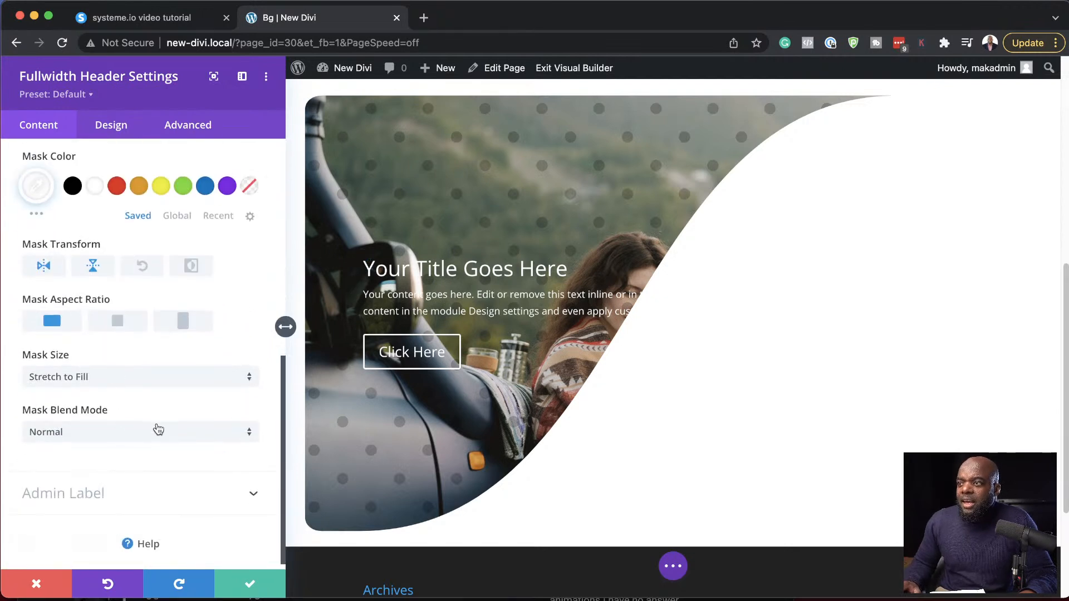
scroll(157, 430, "up", 1)
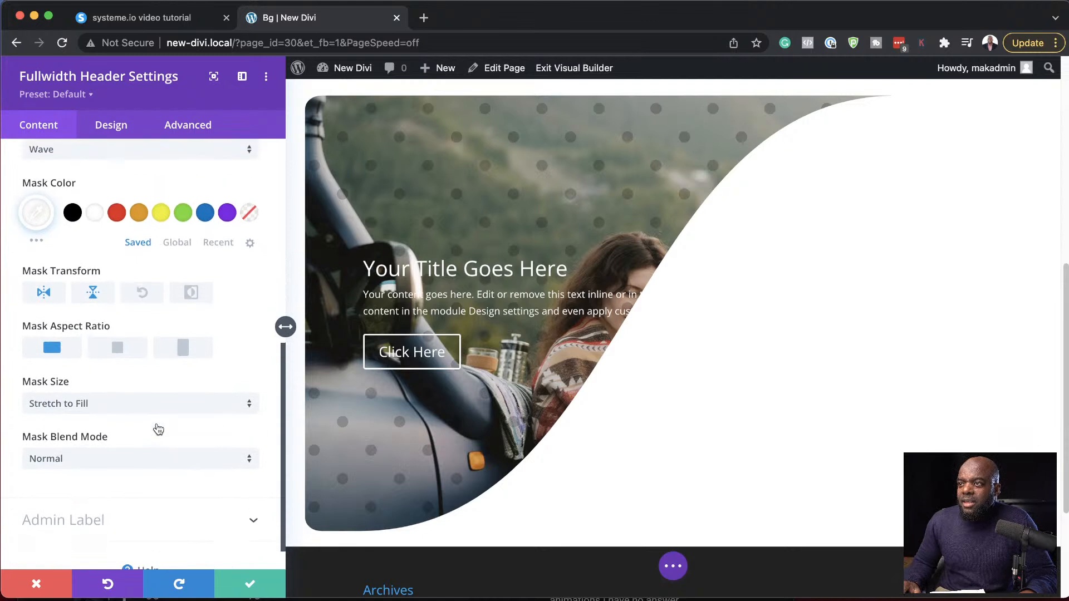
left_click(103, 410)
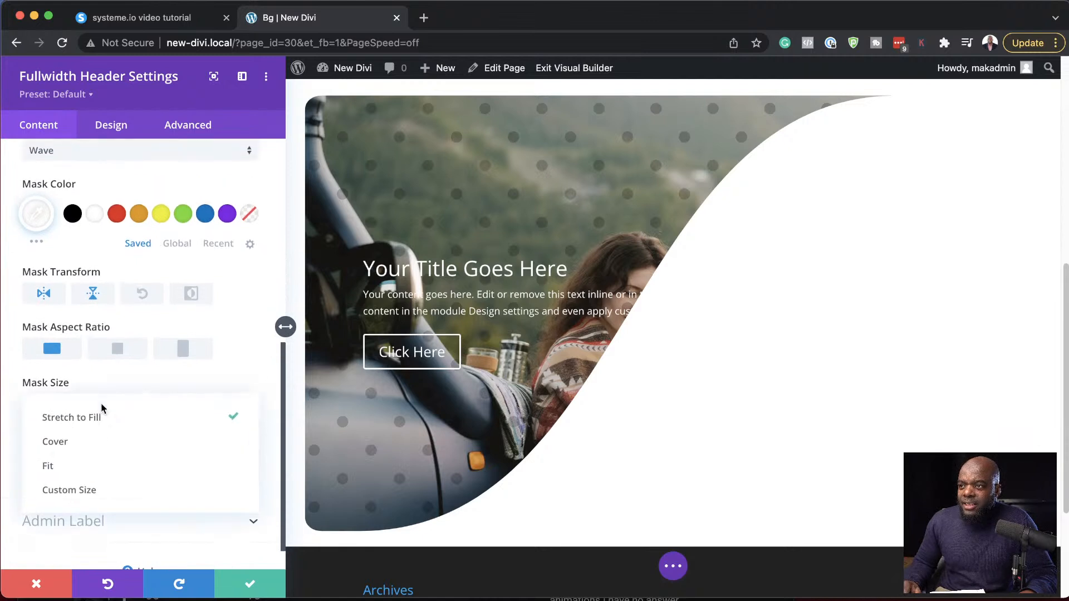
left_click(92, 466)
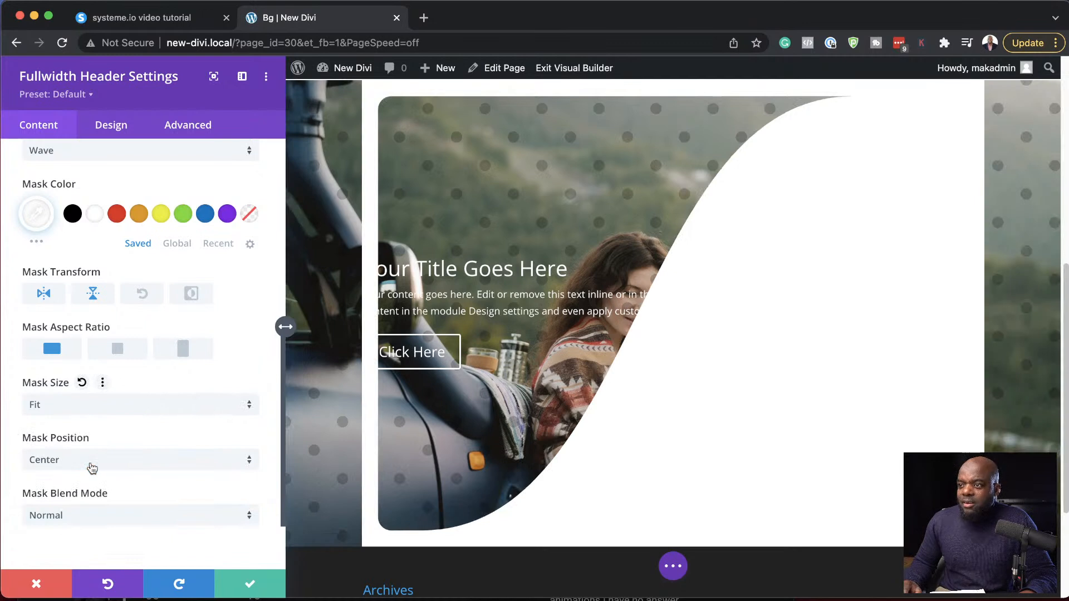
left_click(92, 467)
left_click(256, 281)
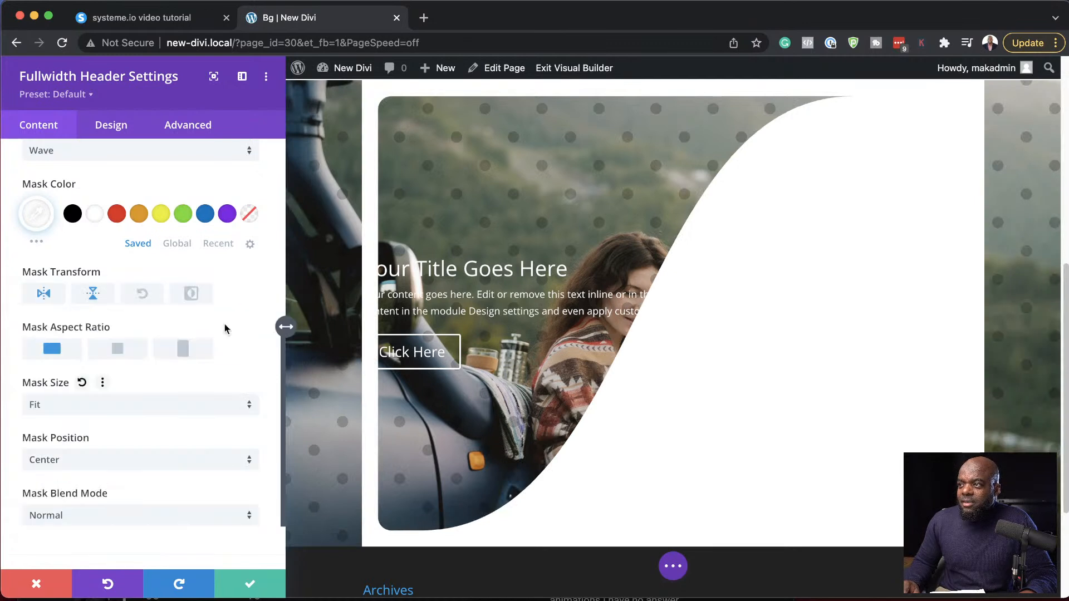
- Return the Wave mask's size to Stretch to Fill, then try Cover and view the header on the page
left_click(76, 412)
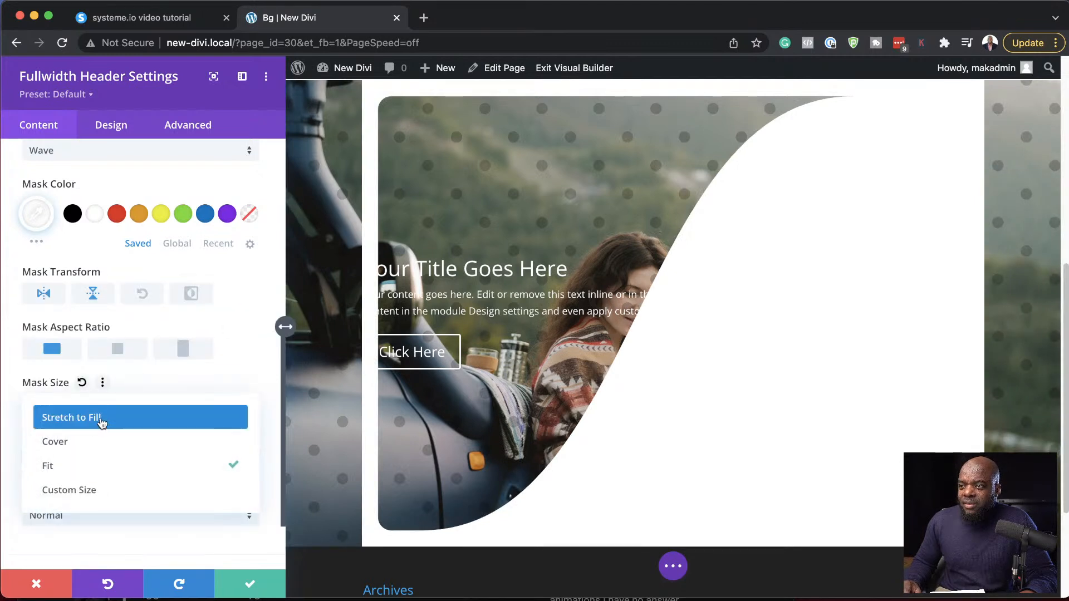
left_click(101, 423)
left_click(95, 406)
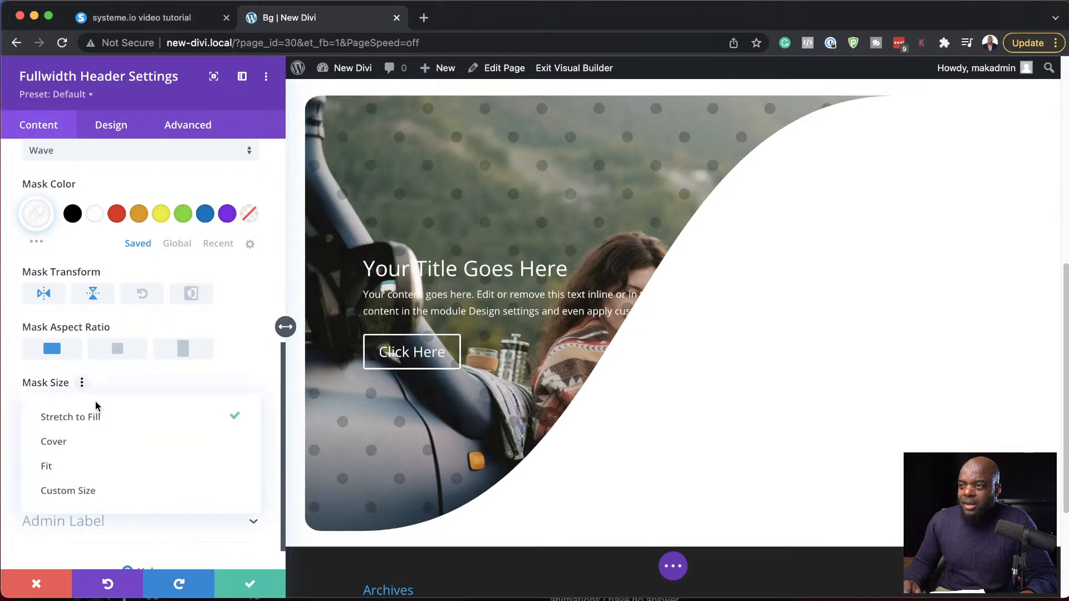
left_click(106, 443)
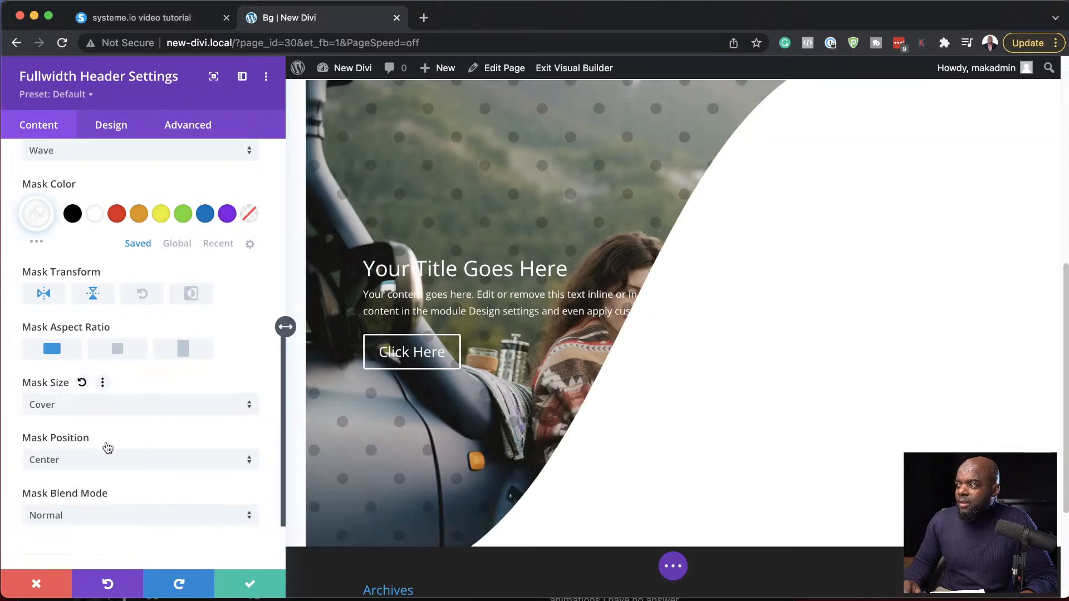
scroll(673, 417, "up", 8)
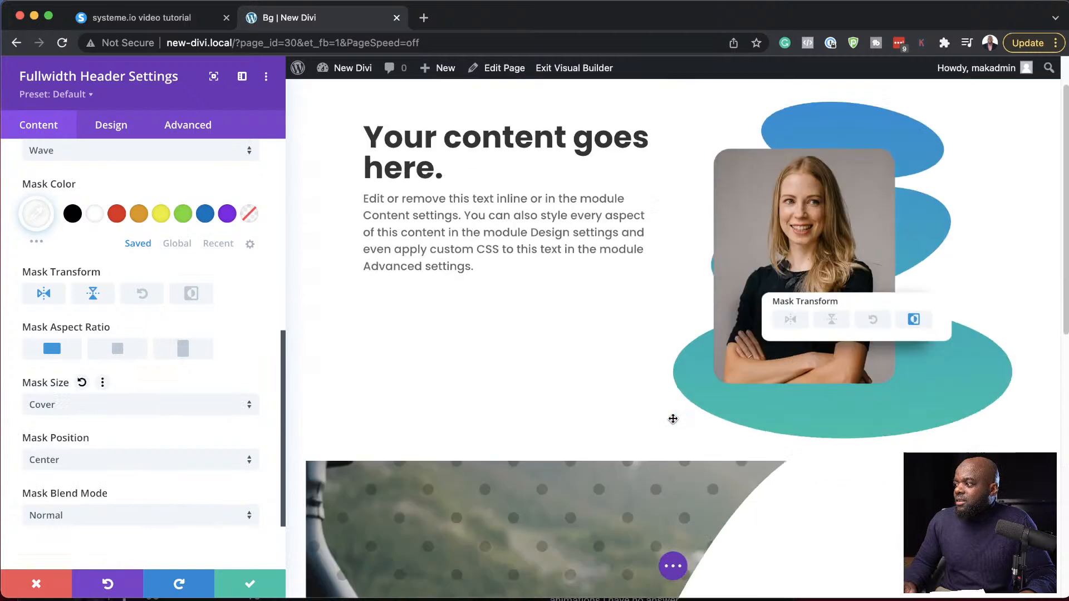
scroll(674, 419, "down", 7)
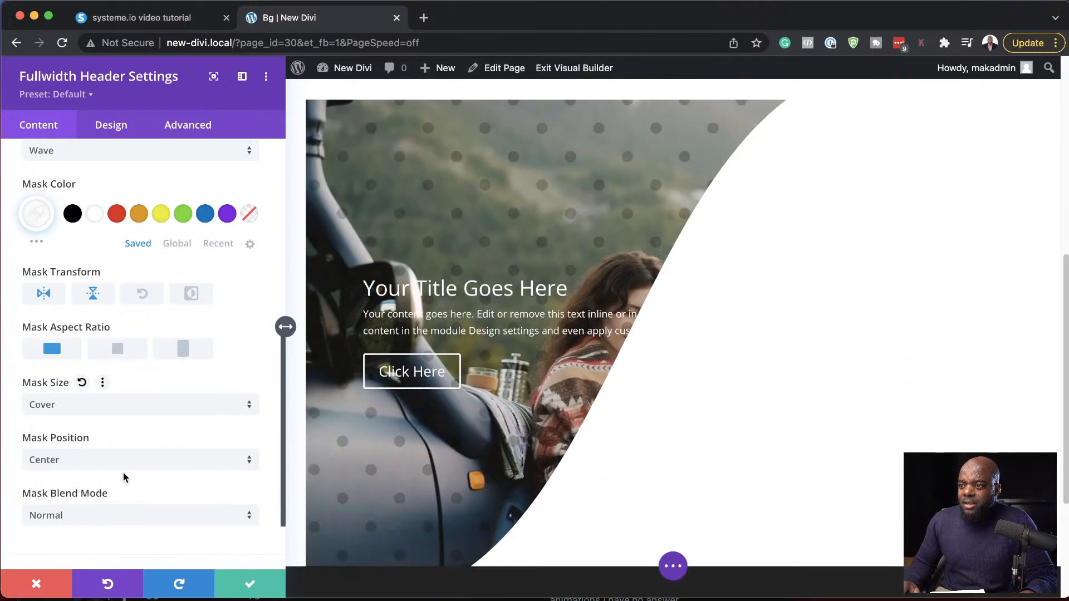
- Set the Wave mask's size to Custom Size with a mask width of 0%
left_click(95, 407)
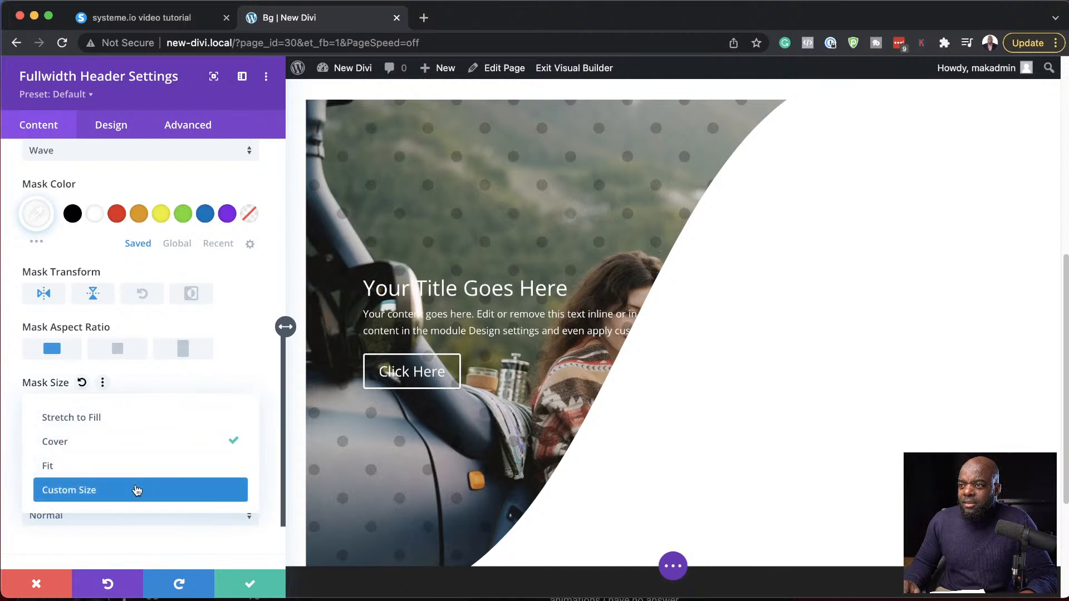
left_click(137, 490)
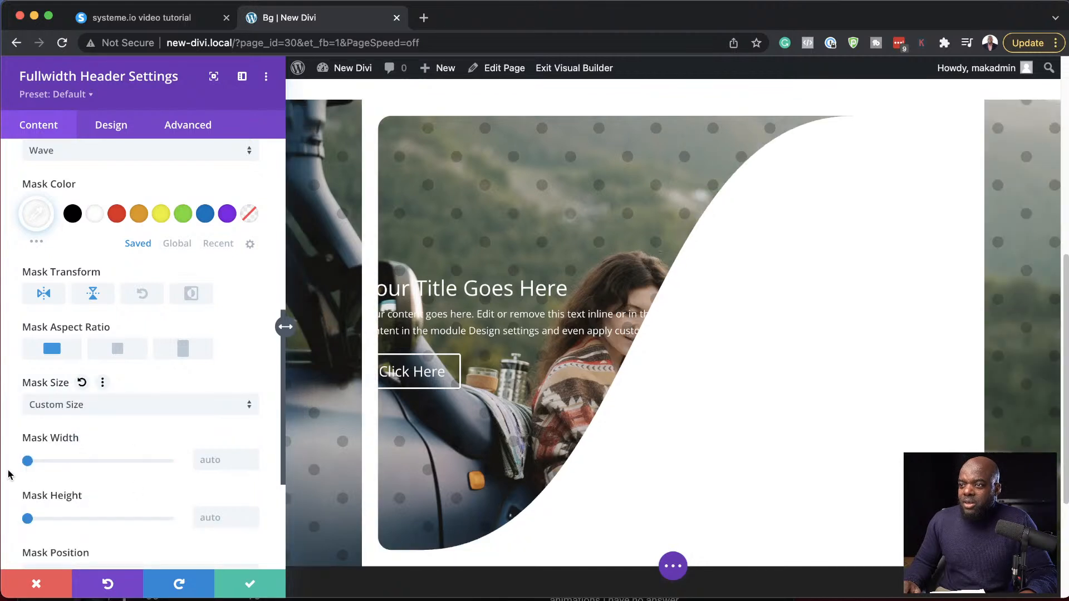
left_click_drag(53, 465, 12, 468)
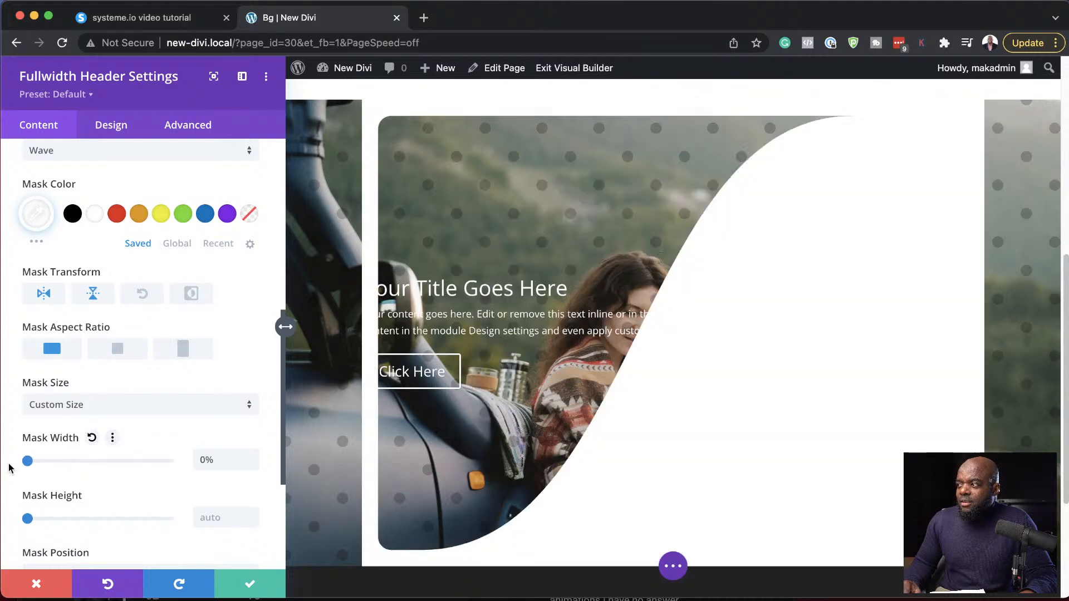
- Try the Top Right position for the Wave mask, then set it to Bottom Right with a vertical offset of 29%
scroll(138, 488, "down", 1)
scroll(139, 488, "down", 3)
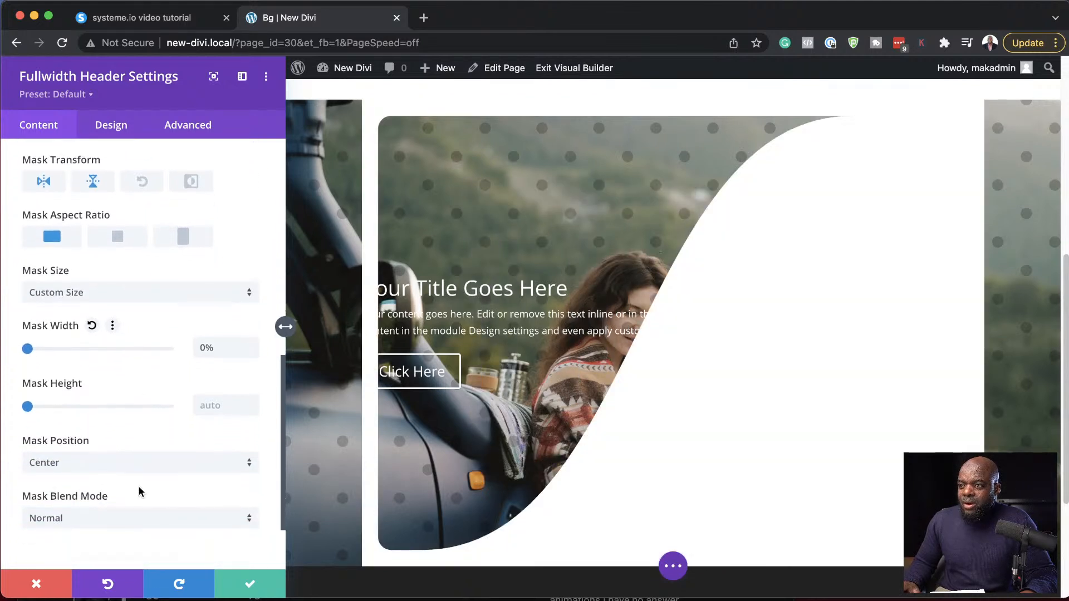
left_click(75, 466)
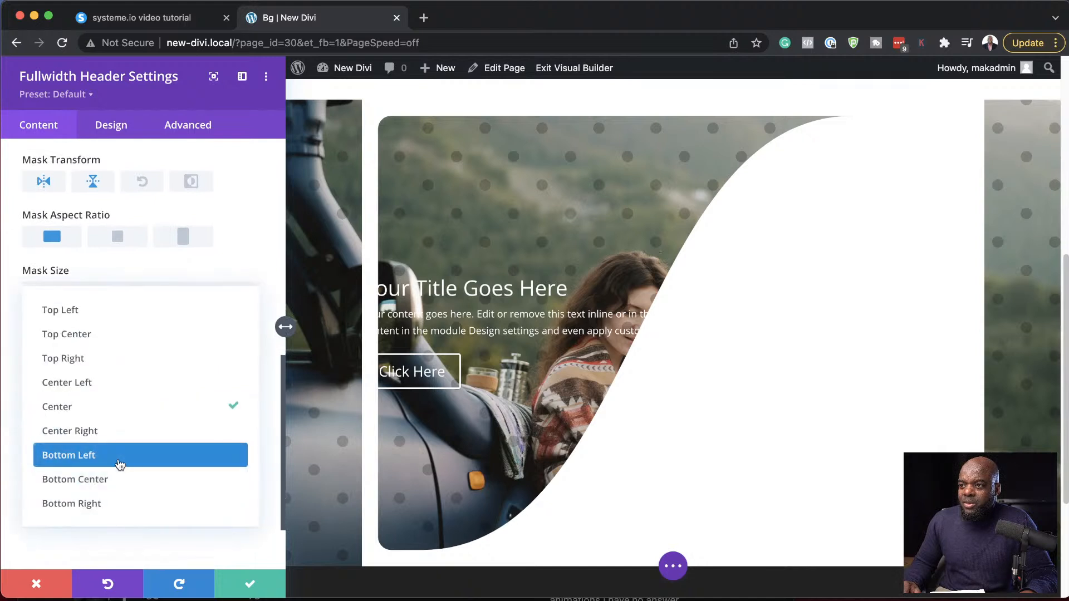
left_click(135, 365)
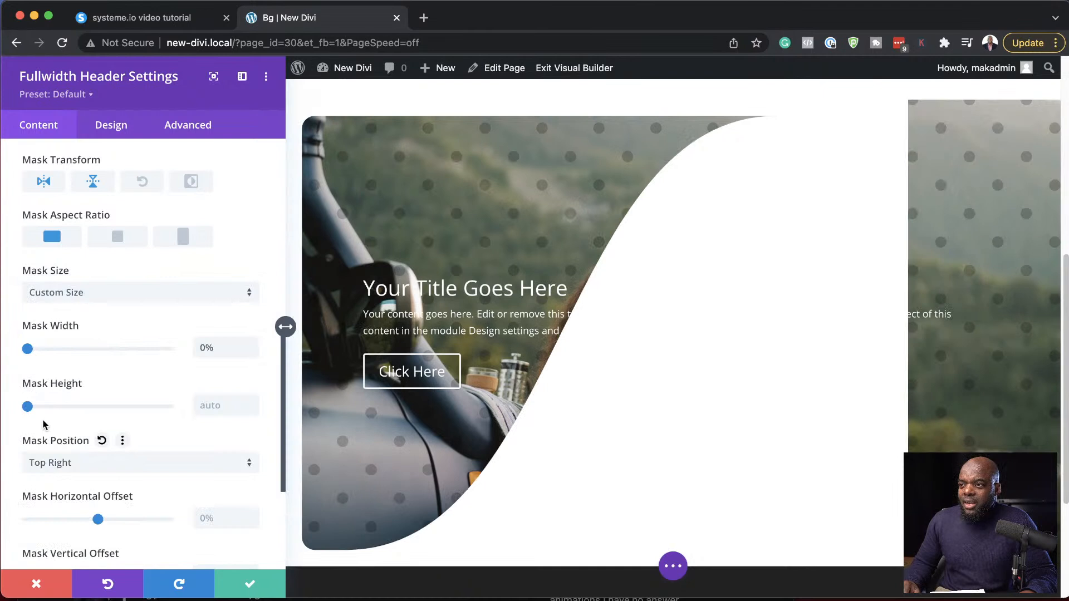
left_click(122, 466)
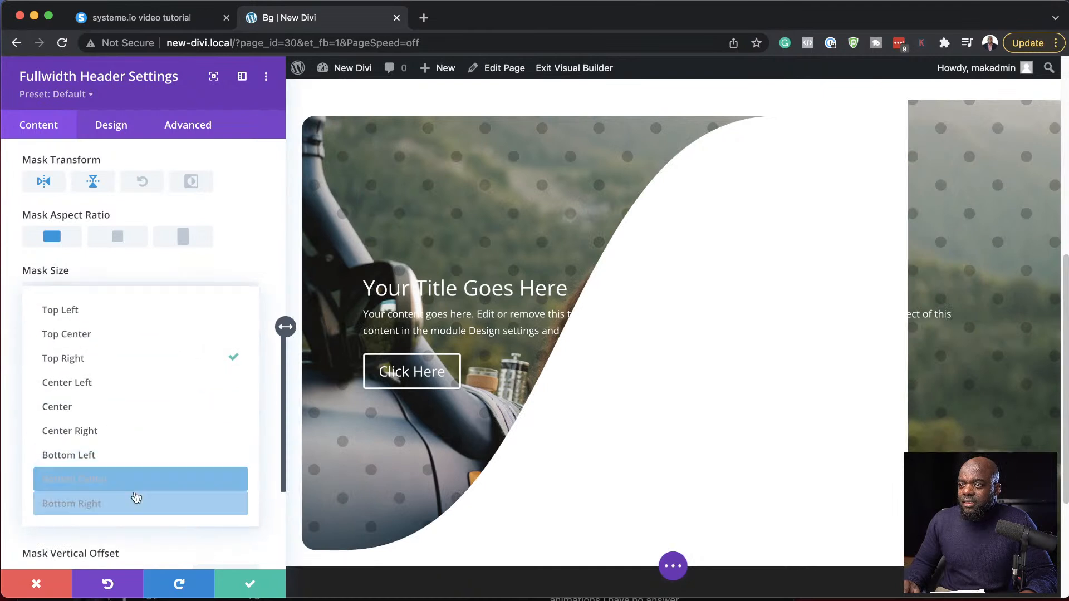
left_click(128, 508)
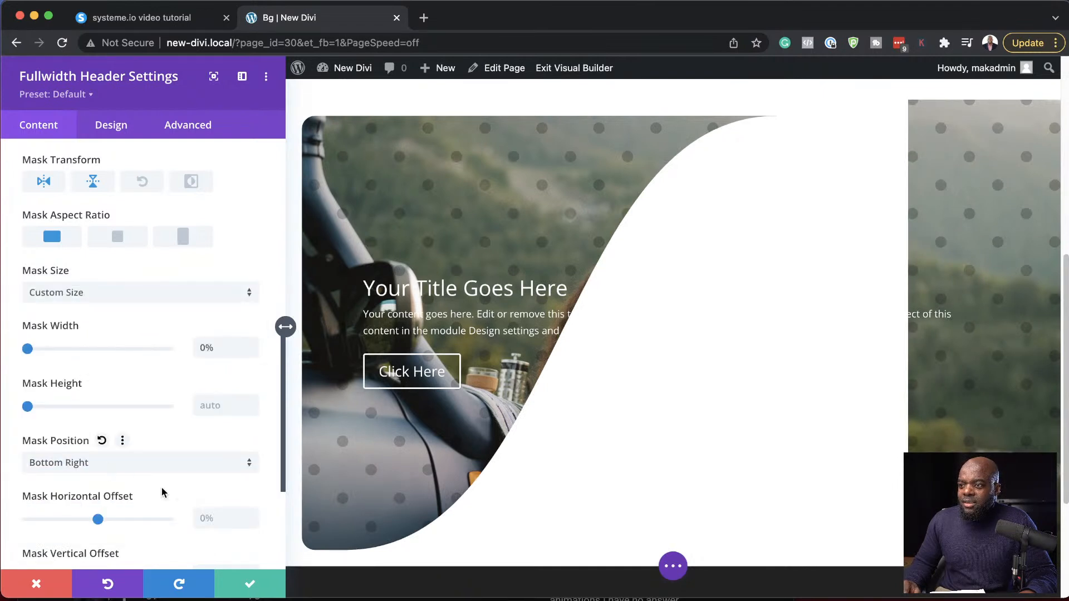
scroll(146, 482, "down", 5)
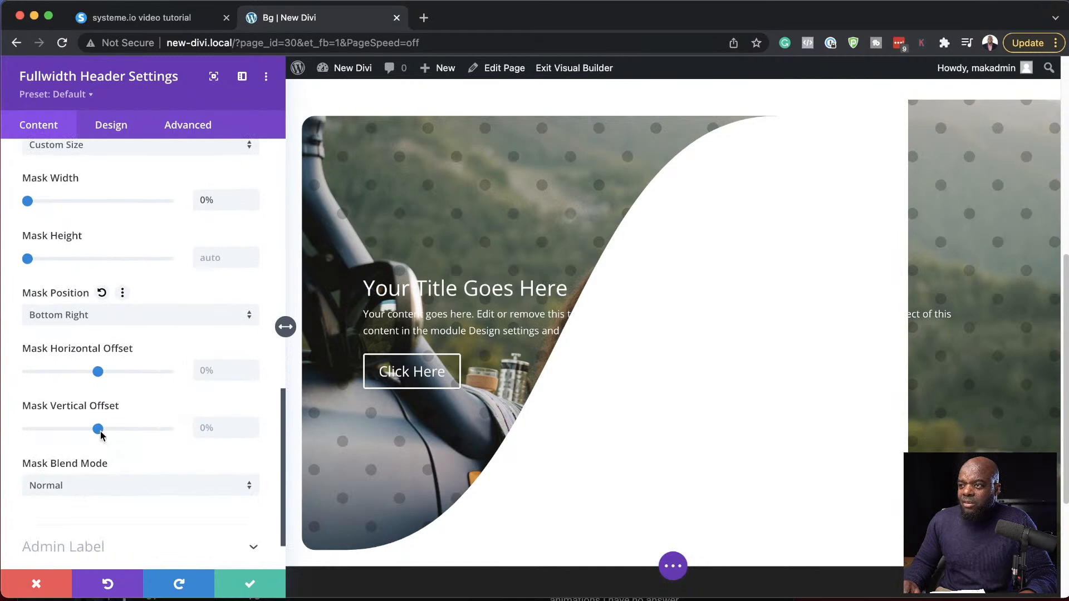
mouse_move(98, 429)
left_mouse_down()
mouse_move(134, 429)
mouse_move(118, 429)
left_mouse_up()
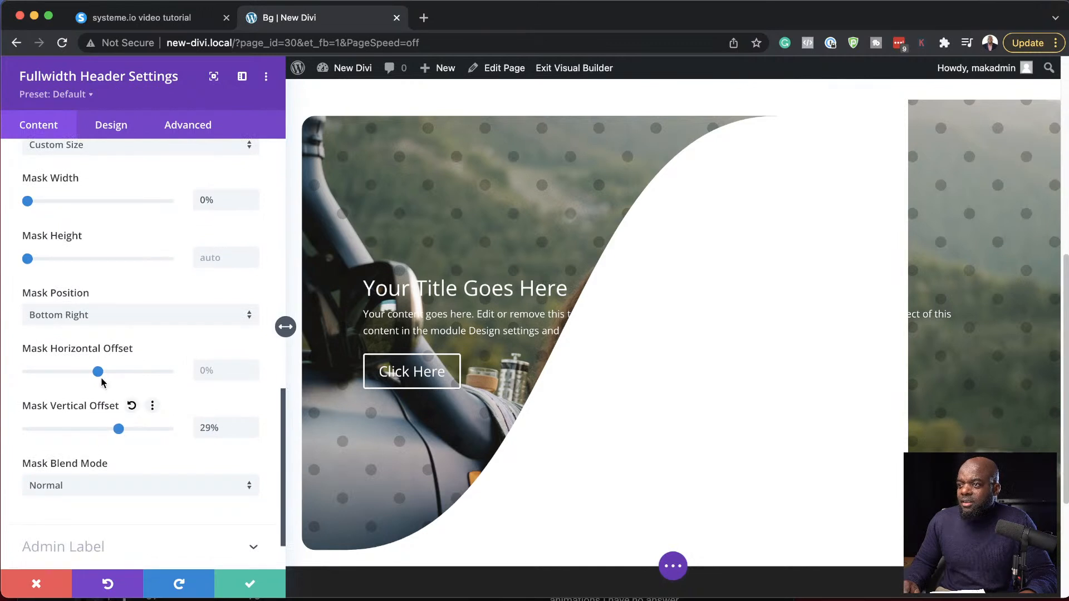
- Try a 100% horizontal offset and an inverted mask on the header's Wave mask, then discard the header's setting changes
left_click_drag(98, 372, 185, 385)
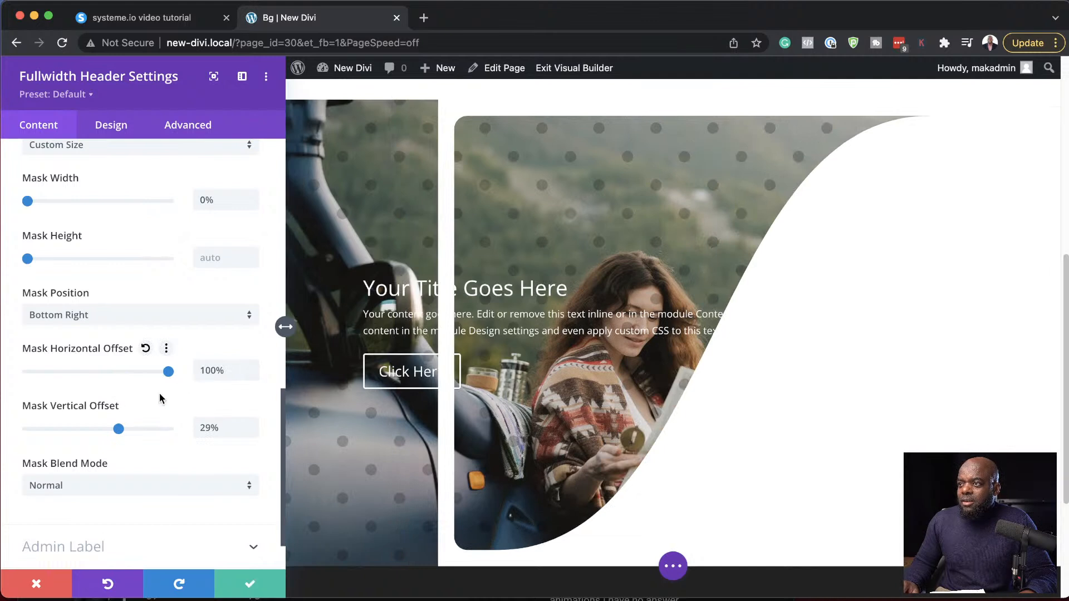
scroll(200, 449, "up", 6)
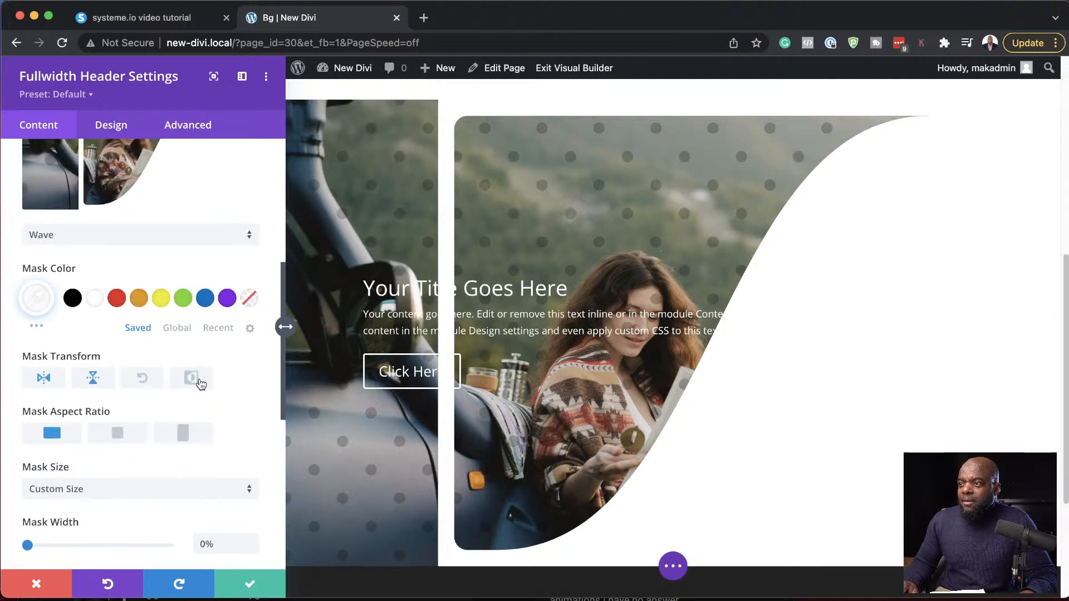
left_click(192, 379)
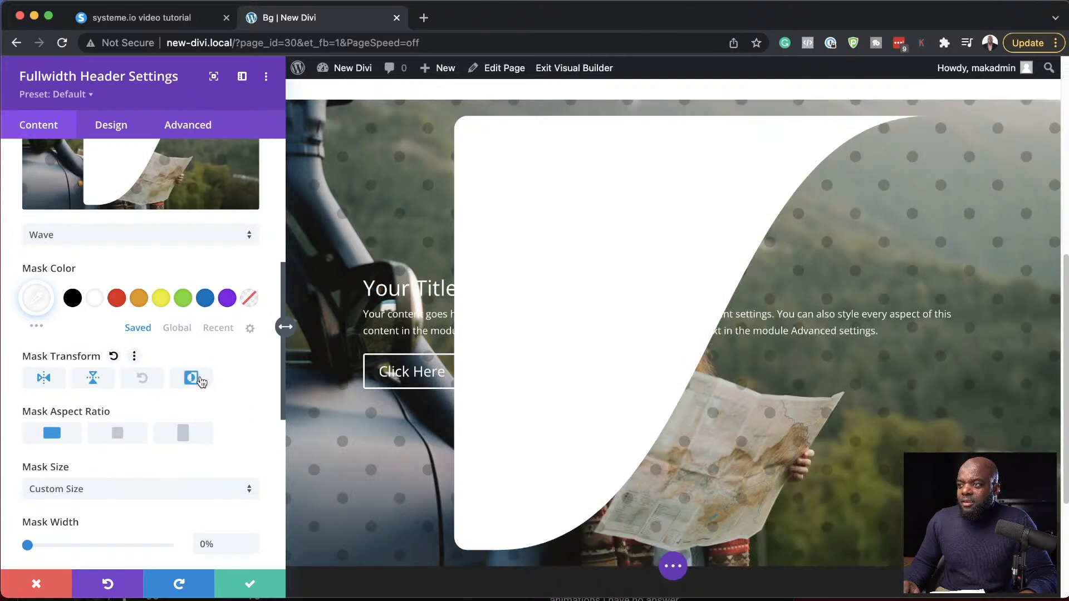
left_click(199, 381)
scroll(359, 385, "down", 4)
scroll(356, 392, "up", 4)
scroll(357, 391, "up", 1)
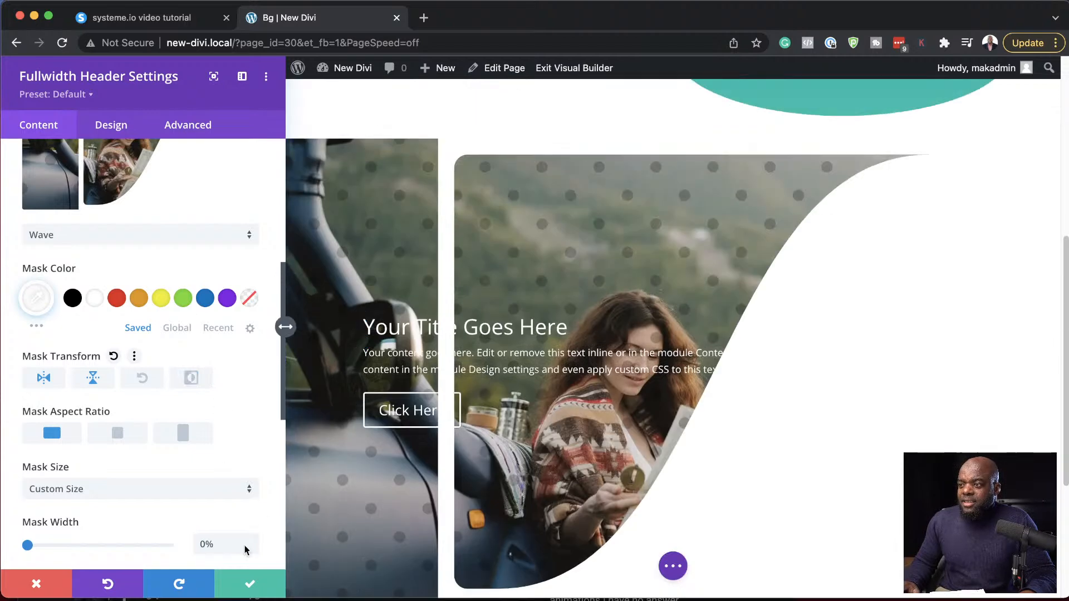
left_click(37, 585)
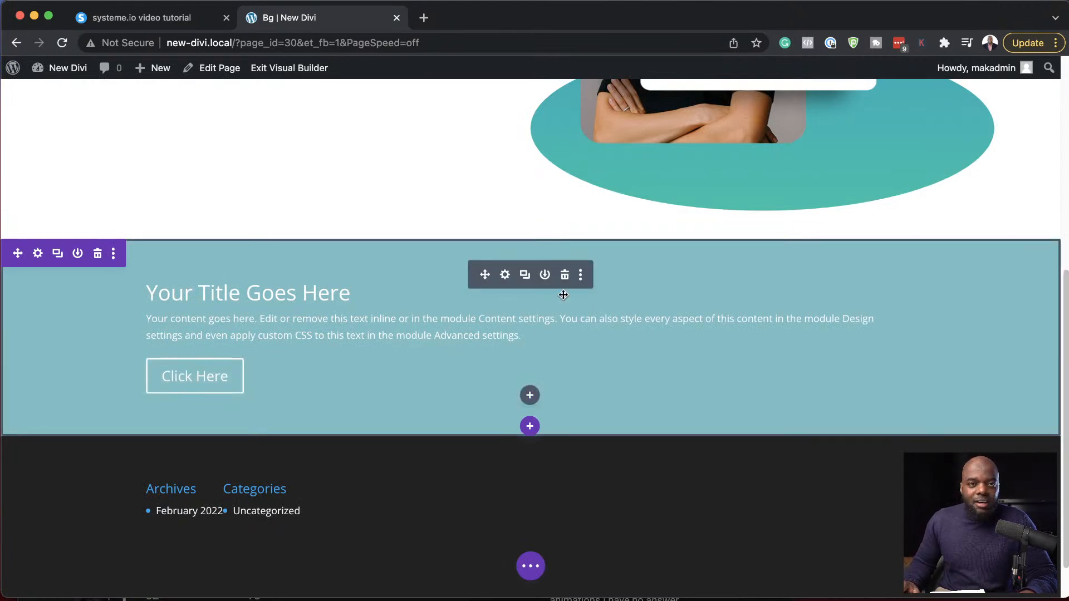
- Open the stock photo site pexels.com in a new browser tab and view its home page
left_click(423, 19)
left_click(419, 44)
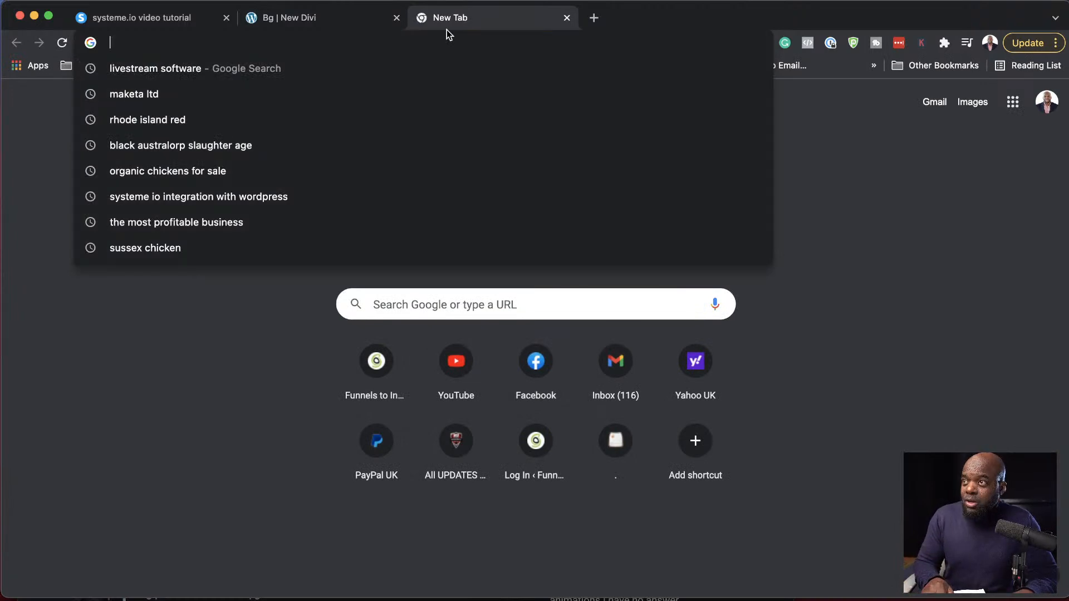
type("pexels.com")
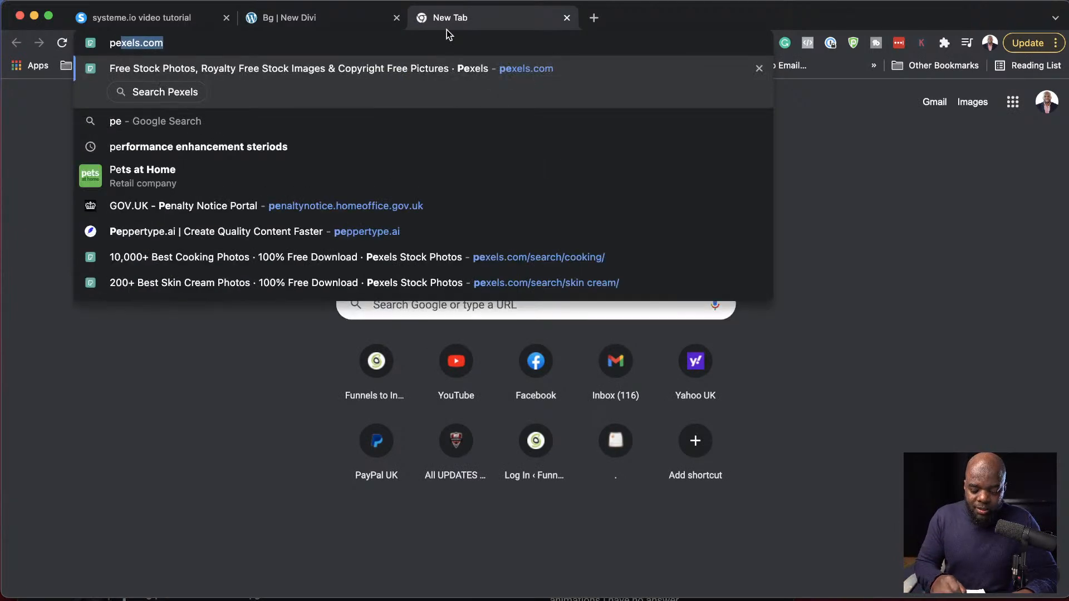
key("Return")
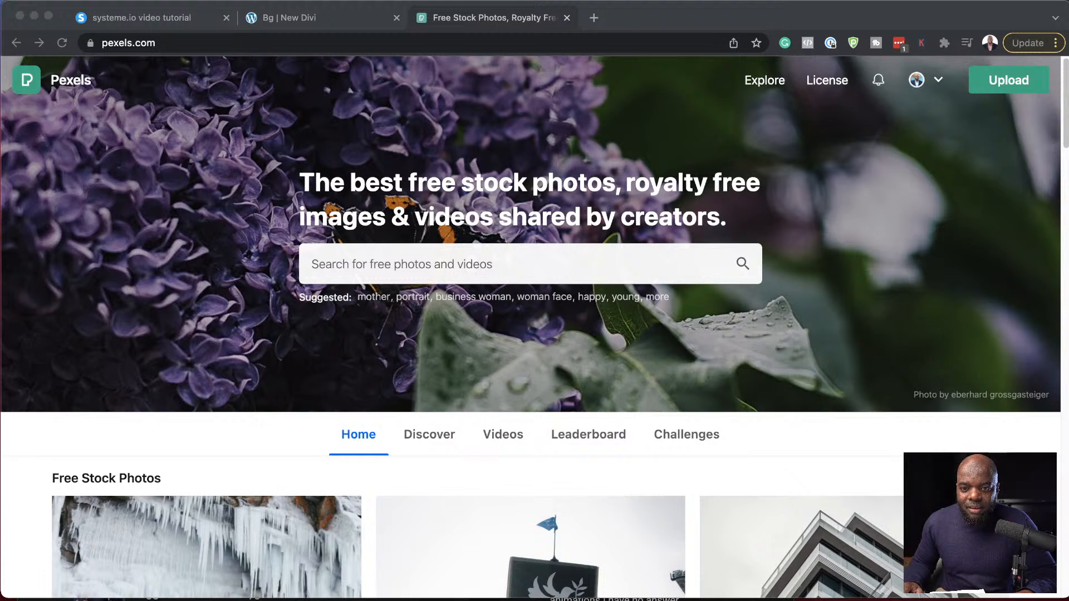
scroll(453, 367, "down", 5)
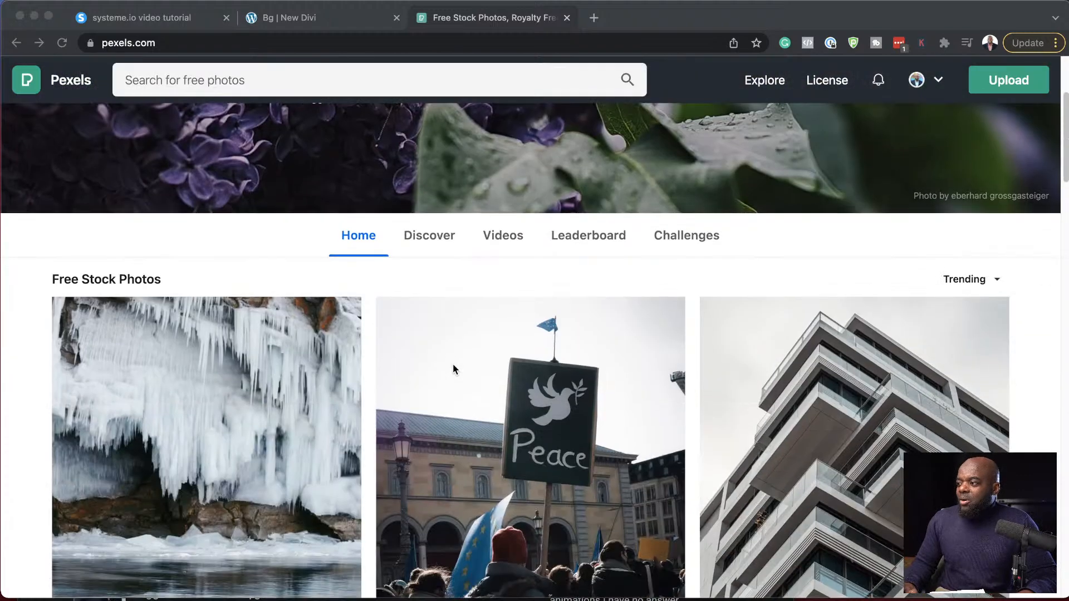
scroll(453, 365, "down", 8)
scroll(453, 362, "up", 13)
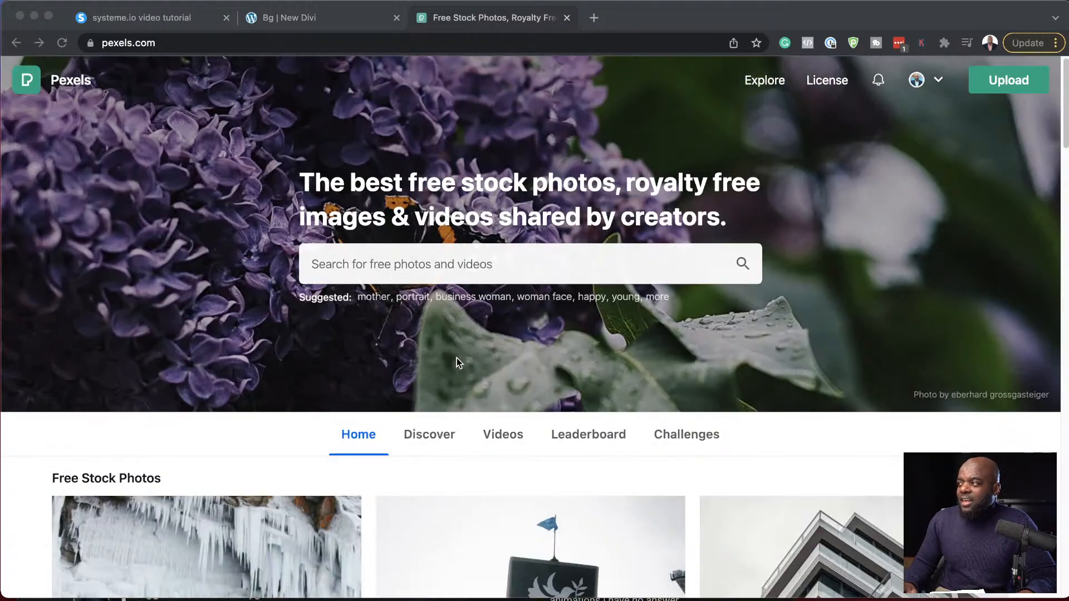
- Search Pexels for "adventure" photos and filter them to Horizontal orientation
left_click(405, 264)
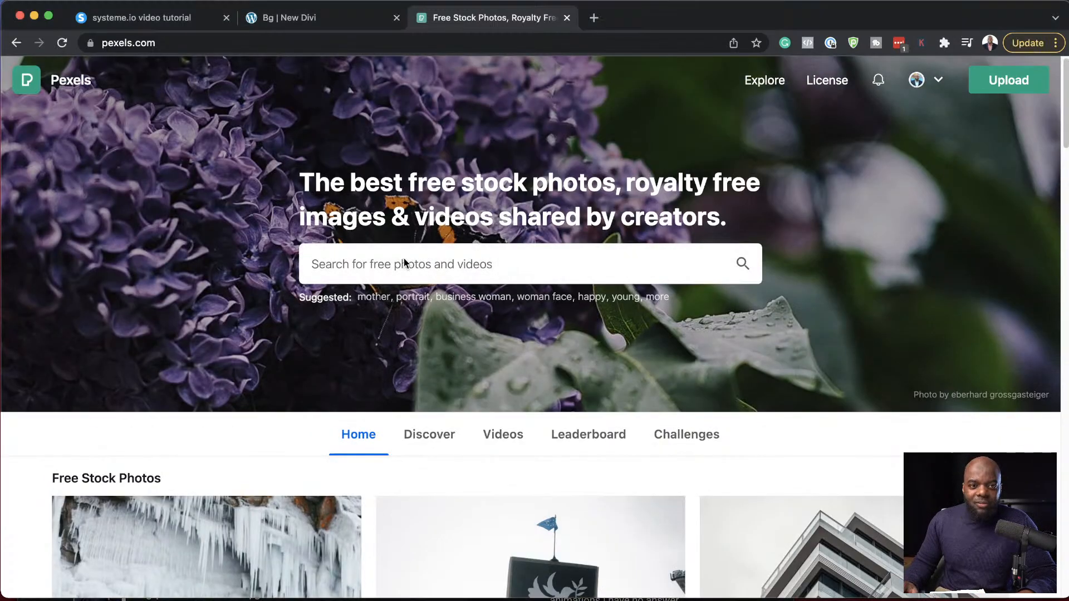
type("adventure")
key("Return")
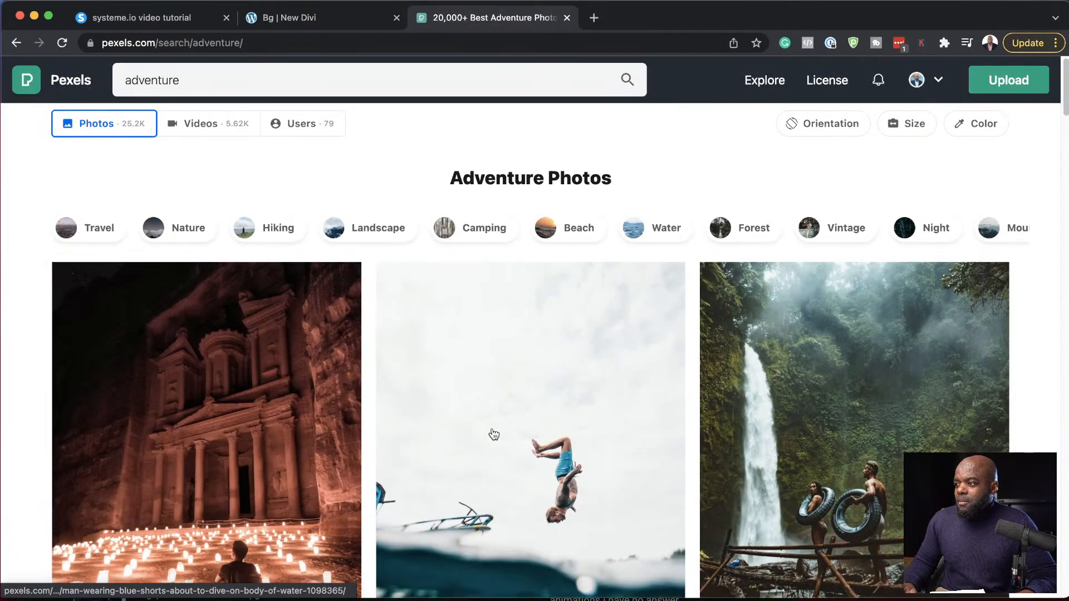
scroll(493, 435, "down", 3)
scroll(494, 434, "up", 2)
left_click(824, 124)
left_click(832, 199)
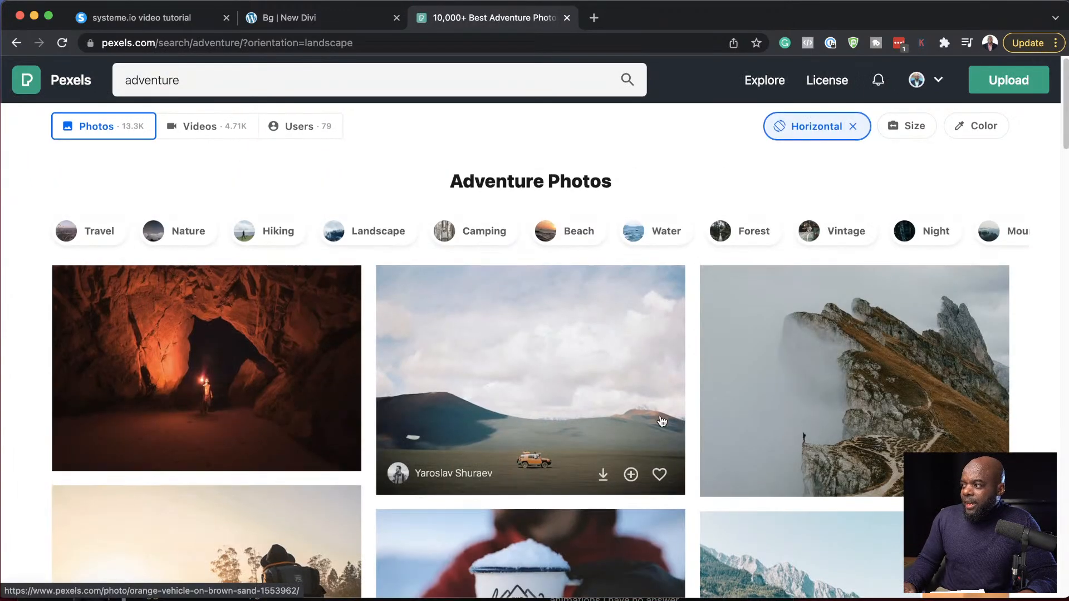
- Find the photo of a man in a black backpack during golden hour and download it in Large size (1920 x 1282)
scroll(662, 422, "down", 3)
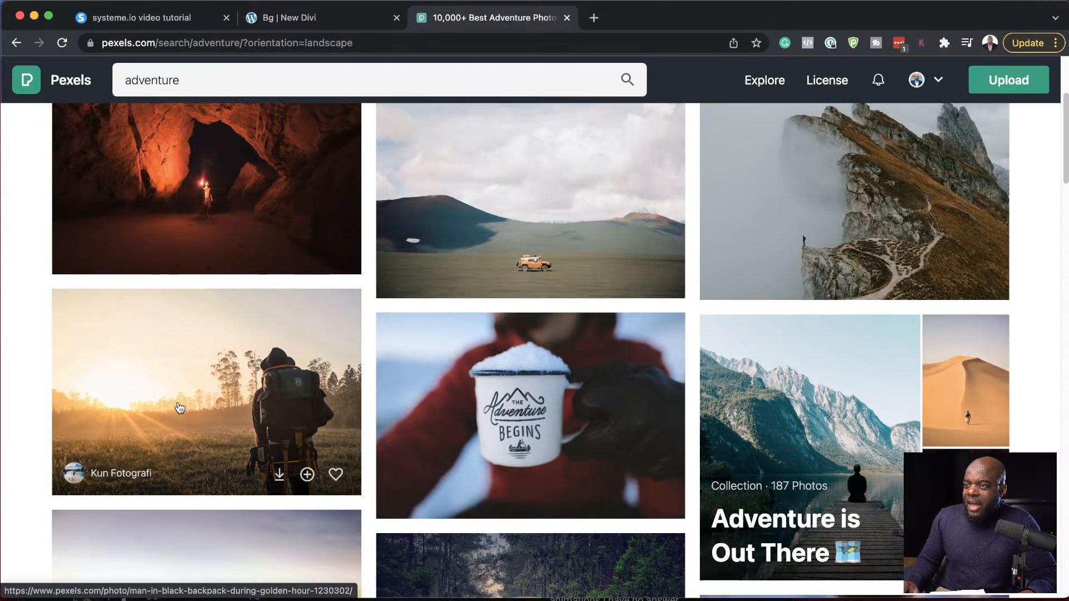
scroll(269, 494, "down", 1)
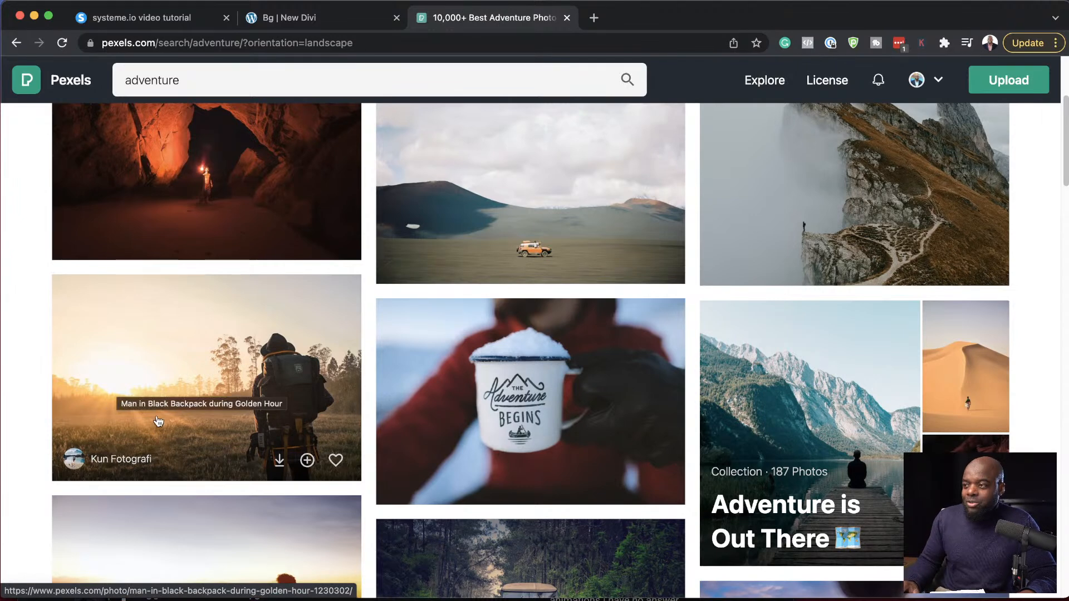
scroll(284, 475, "down", 4)
scroll(284, 475, "down", 1)
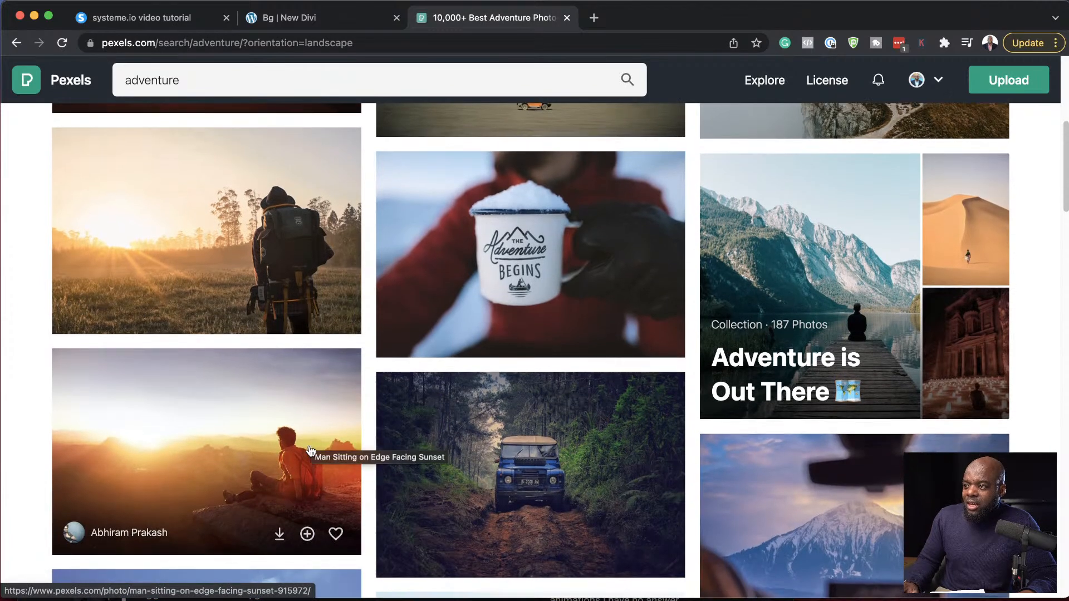
scroll(312, 440, "down", 3)
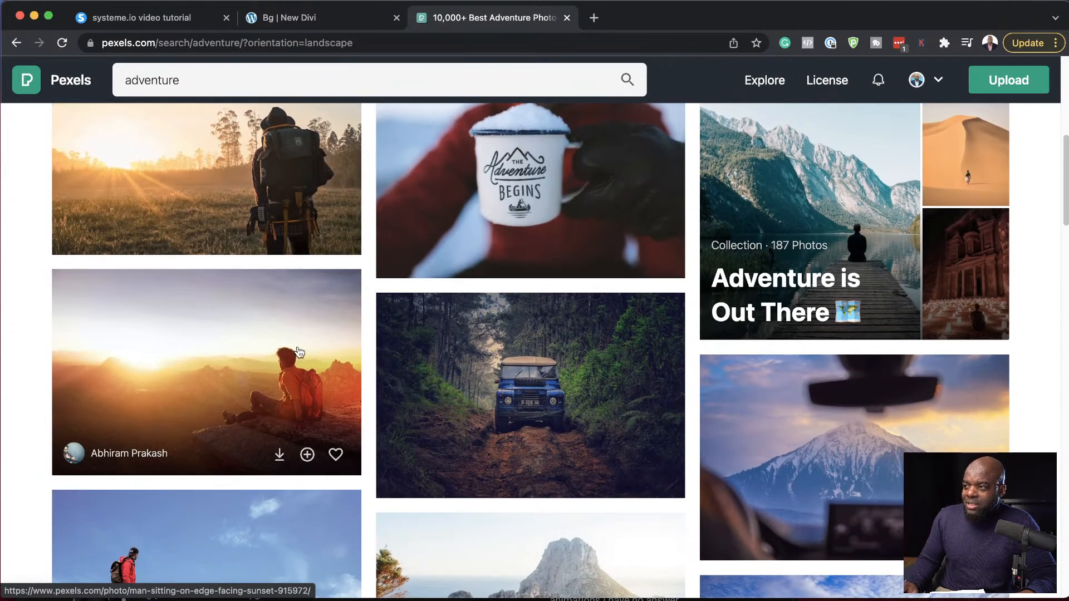
scroll(286, 373, "up", 3)
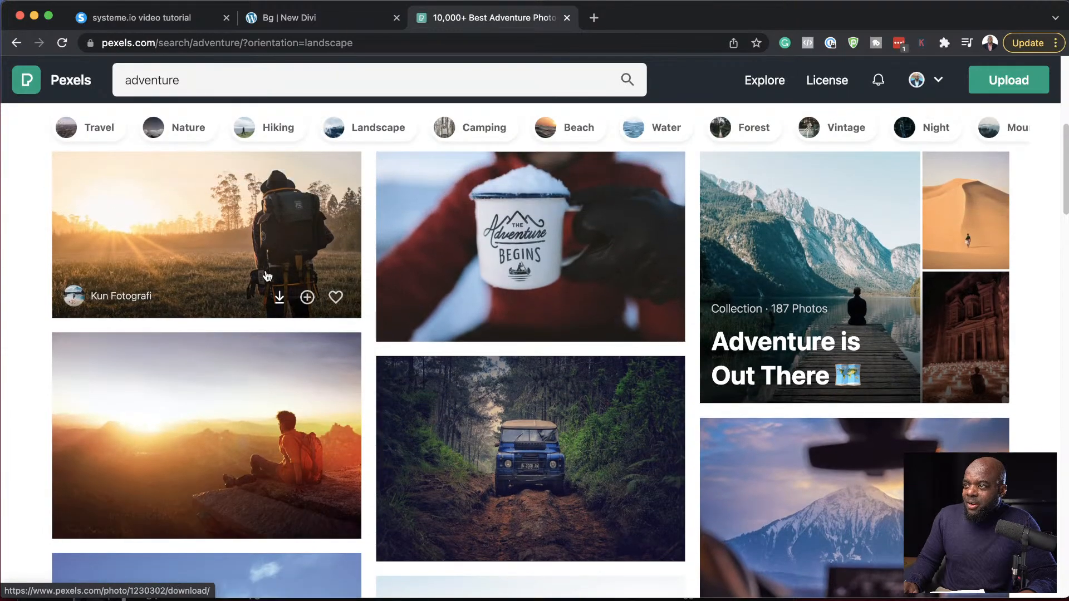
left_click(228, 222)
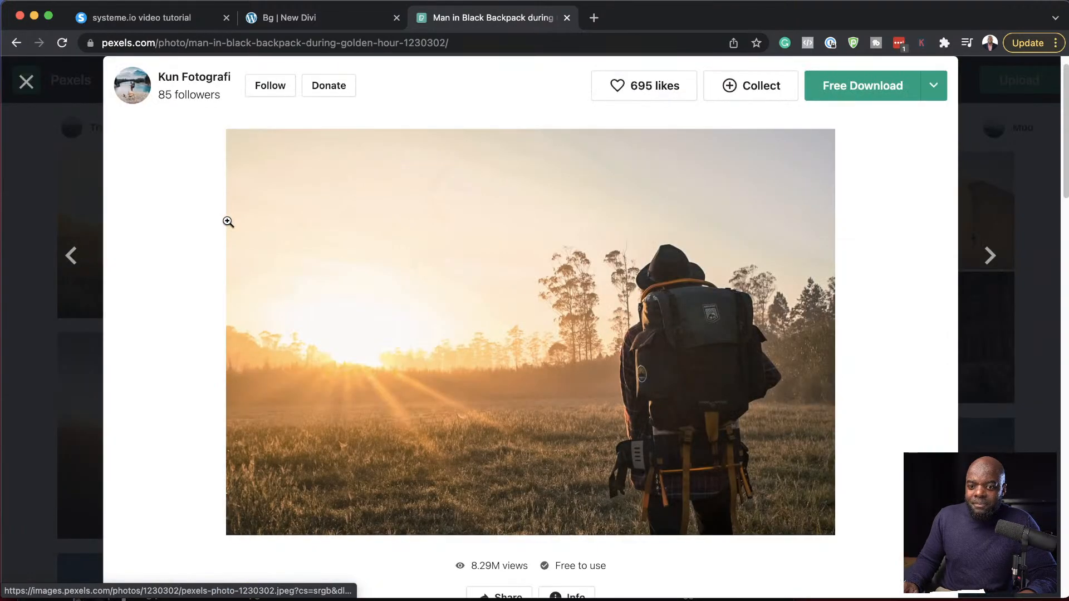
left_click(934, 85)
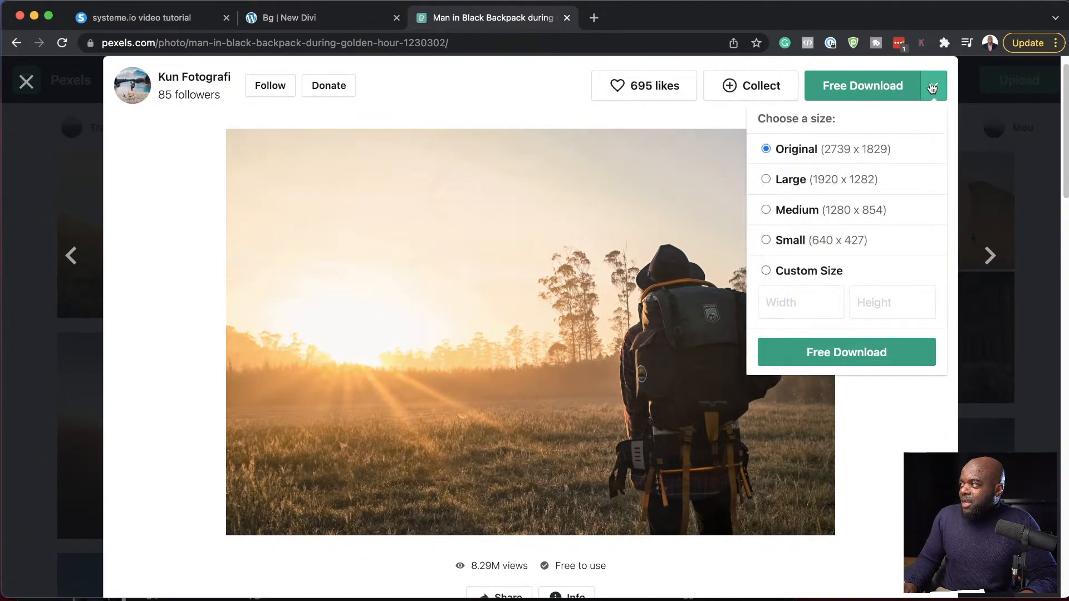
left_click(856, 357)
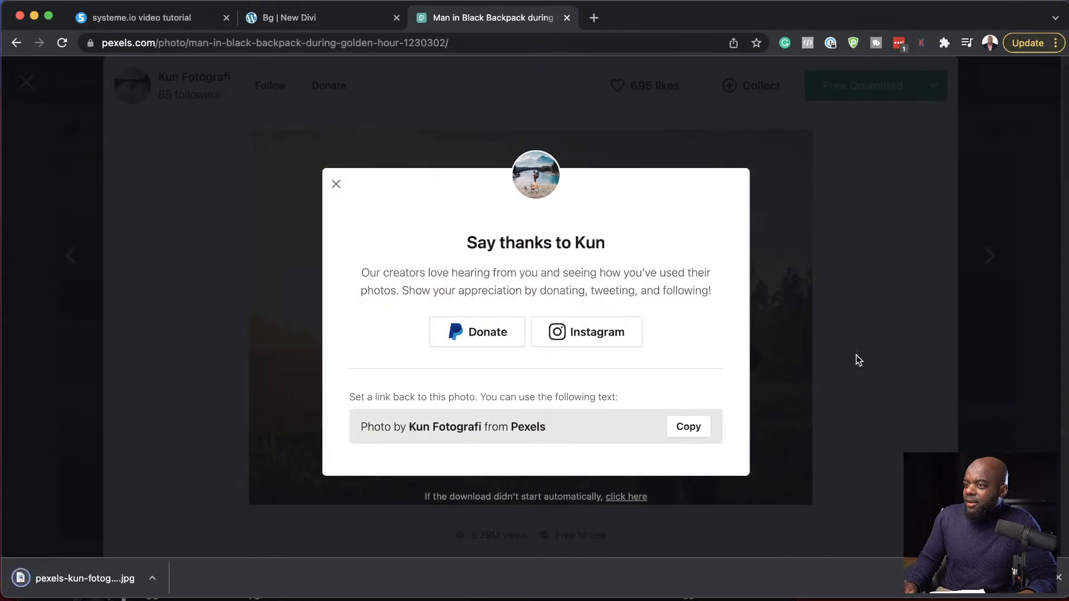
- Return to the Bg page and upload the downloaded backpacker photo as the background image of the header's section
left_click(324, 20)
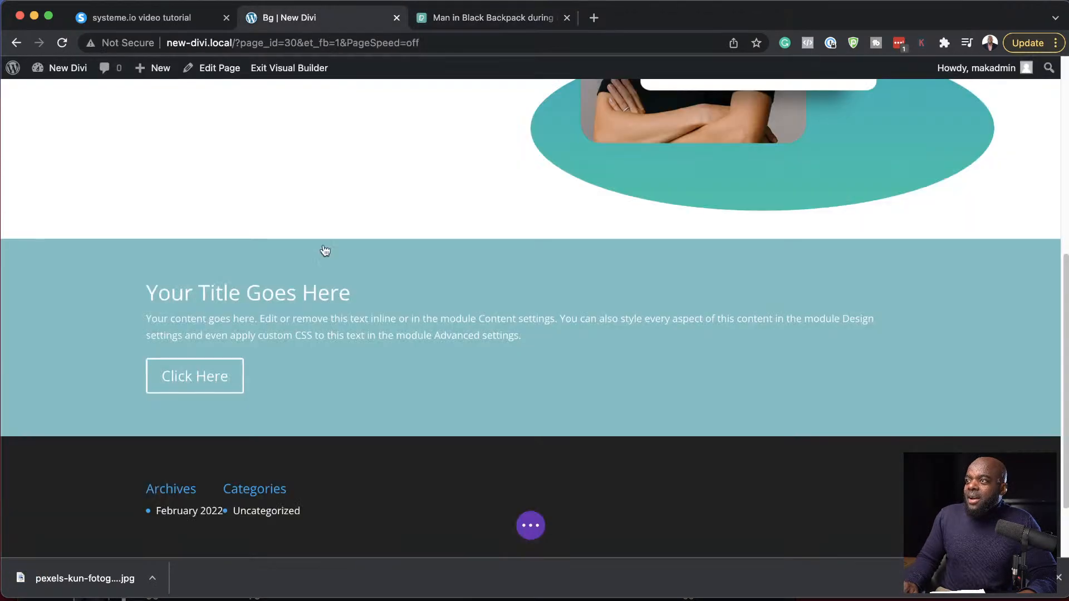
left_click(38, 254)
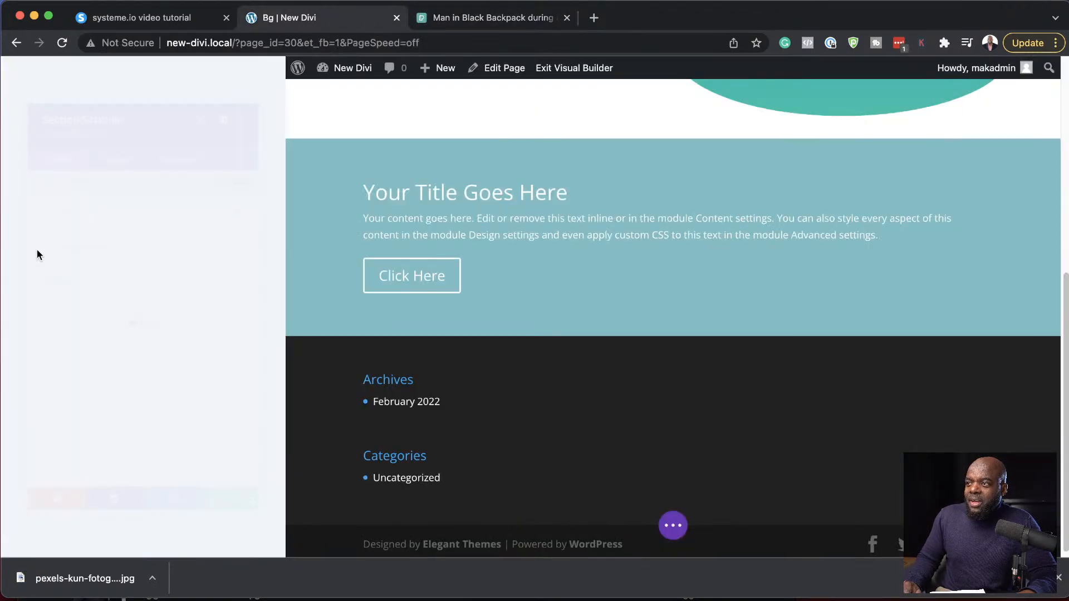
left_click(81, 237)
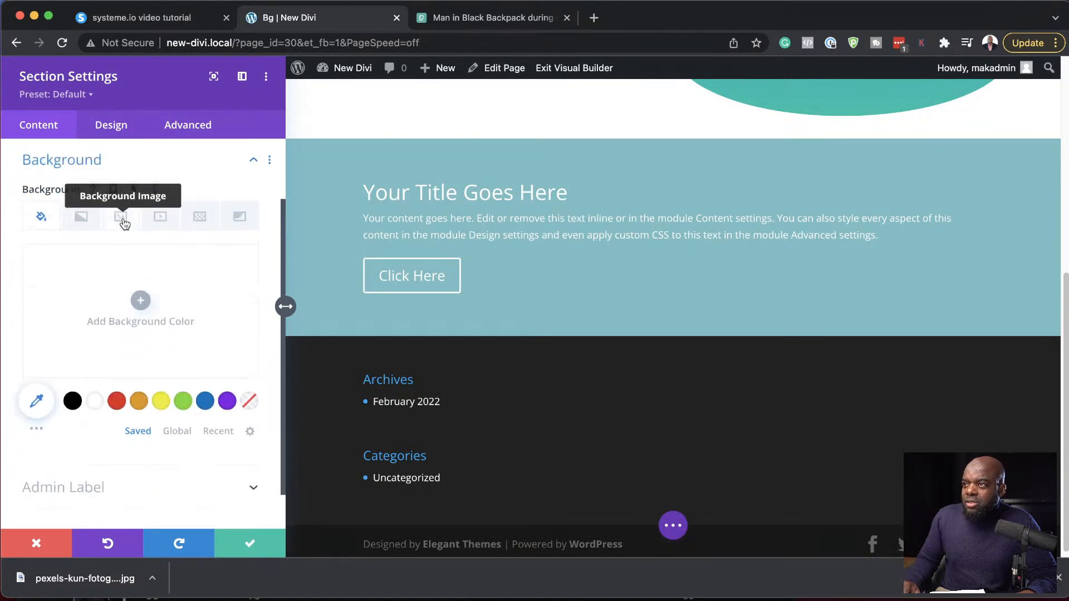
left_click(122, 220)
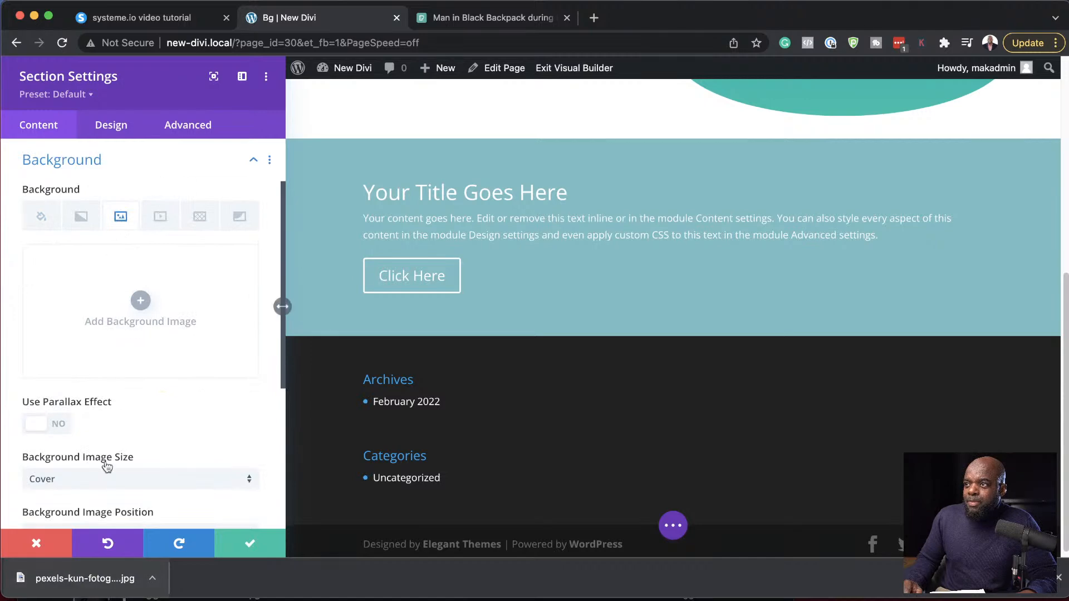
left_click(139, 300)
left_click_drag(56, 579, 476, 300)
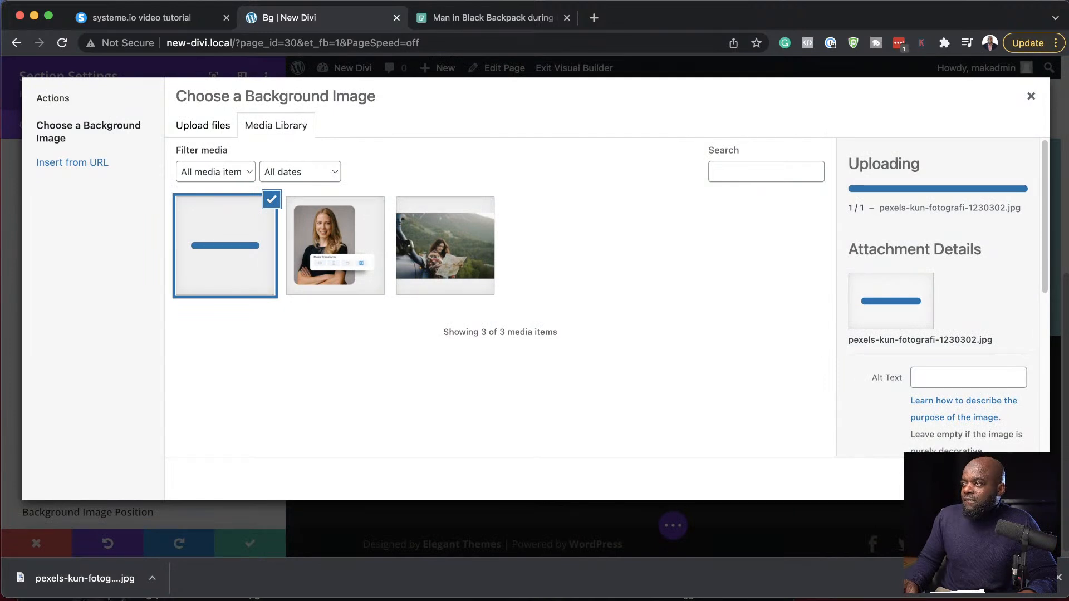
left_click(1059, 578)
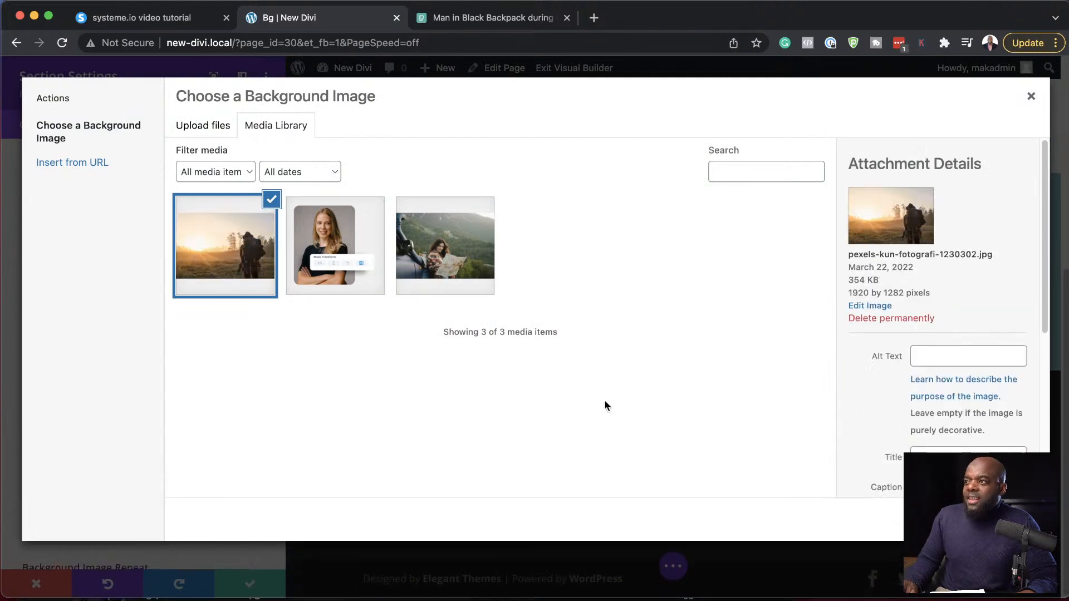
left_click(994, 520)
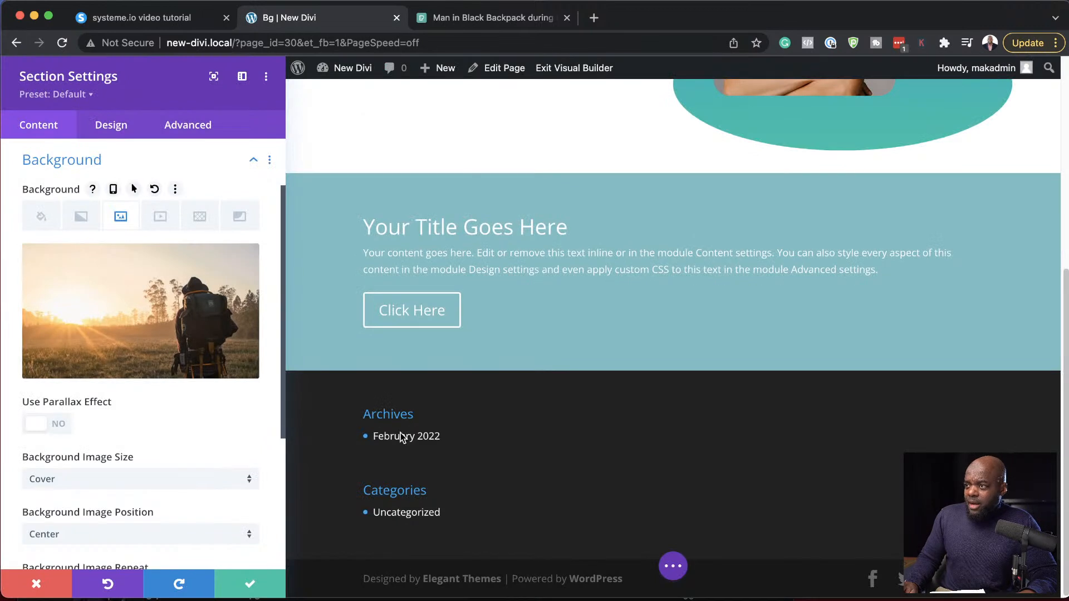
- Check the section's Layout design options and save the section settings
mouse_move(133, 272)
left_click(117, 126)
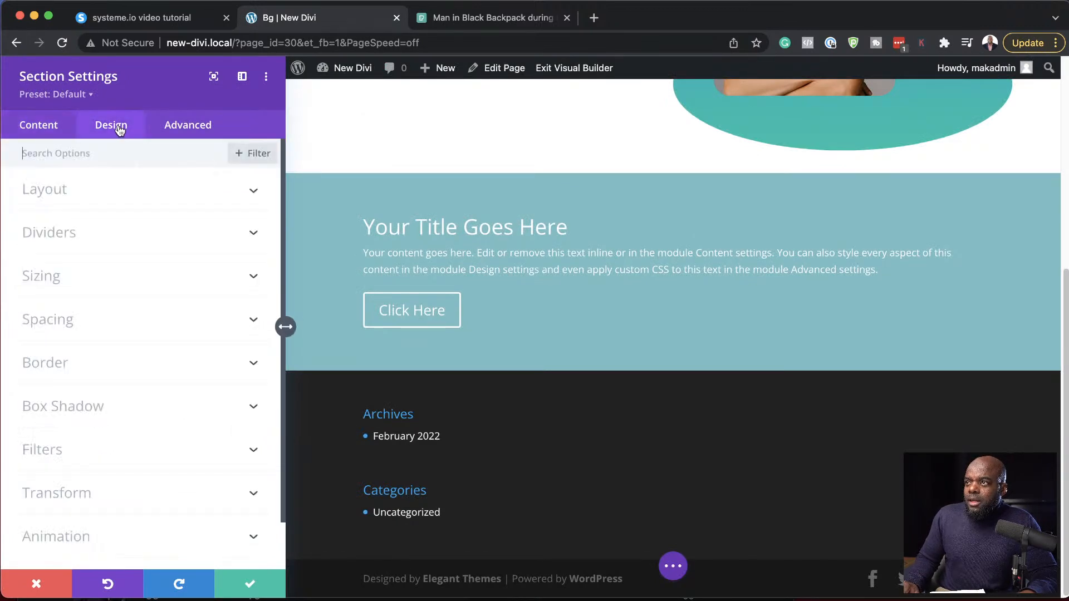
left_click(96, 196)
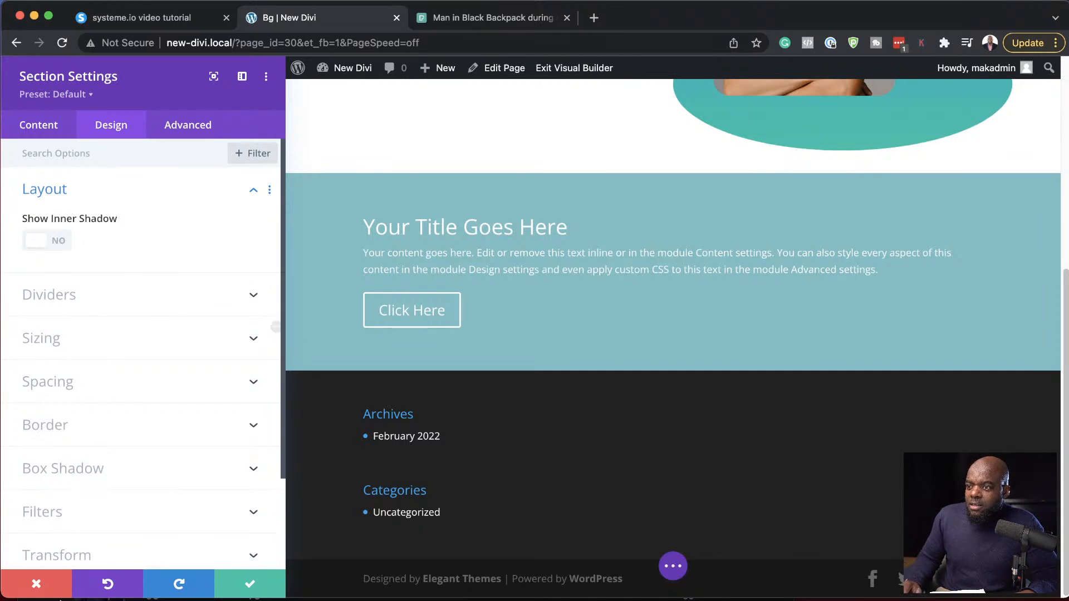
left_click(244, 585)
- Reopen the header section's design settings and examine its Layout and Sizing options
mouse_move(41, 310)
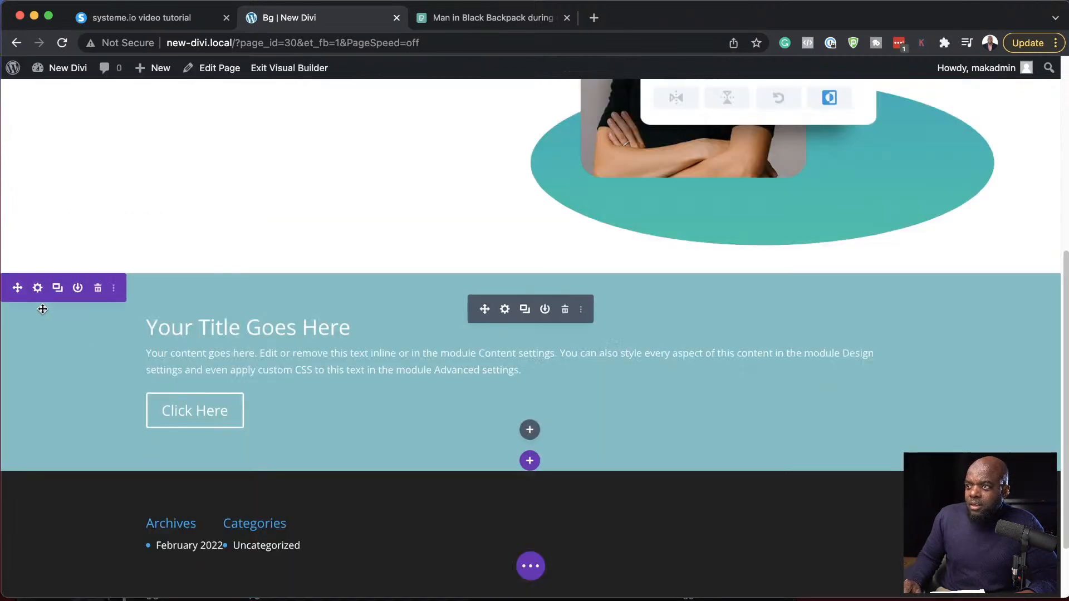
left_click(37, 288)
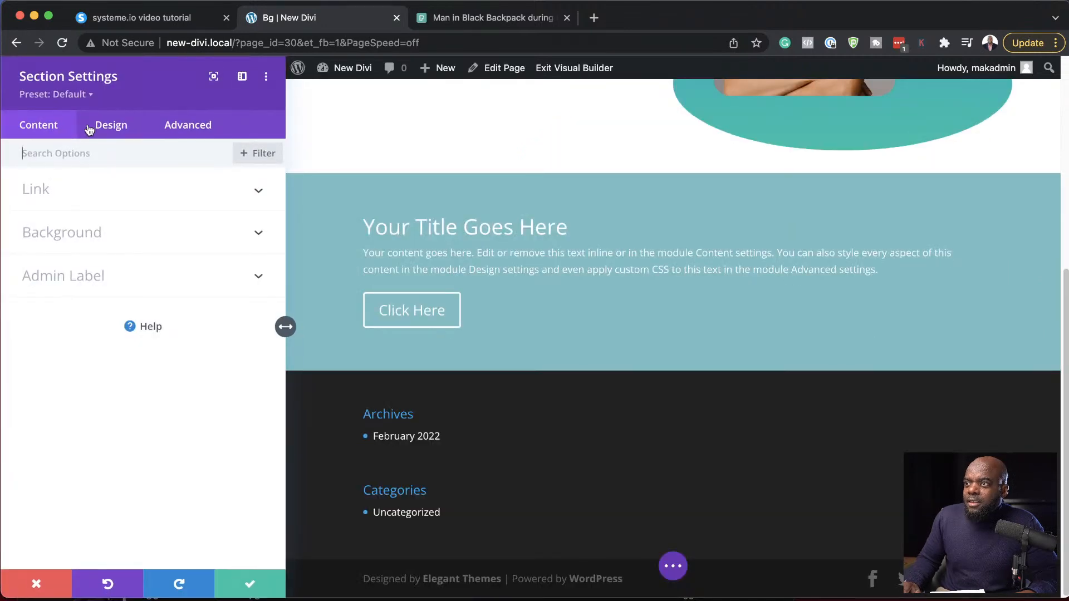
left_click(110, 127)
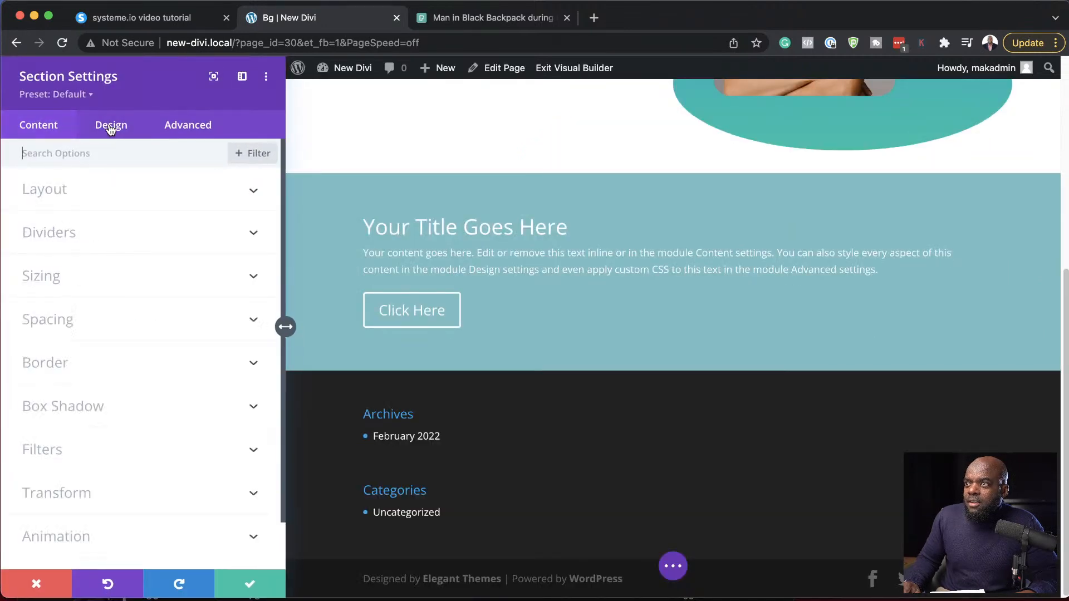
left_click(68, 203)
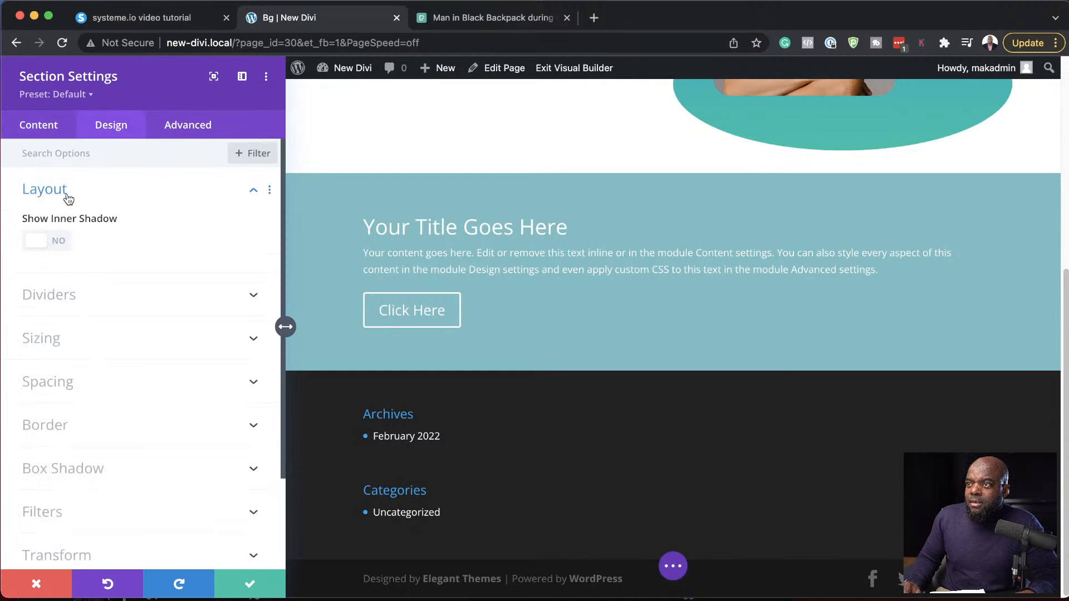
left_click(69, 200)
left_click(65, 287)
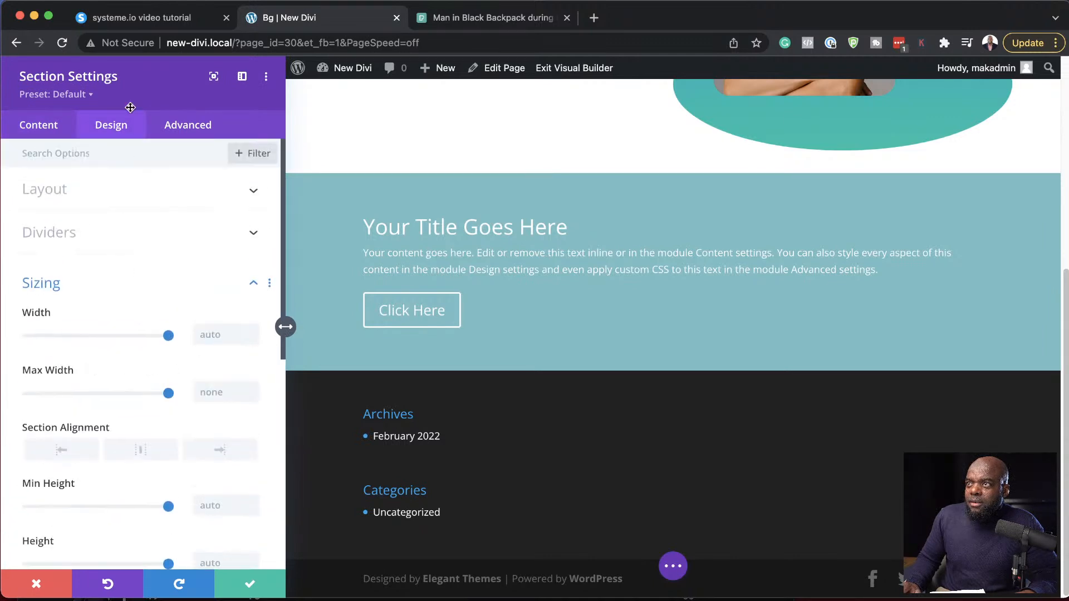
- Save the section settings, then make the fullwidth header module fullscreen in its layout options
left_click(250, 584)
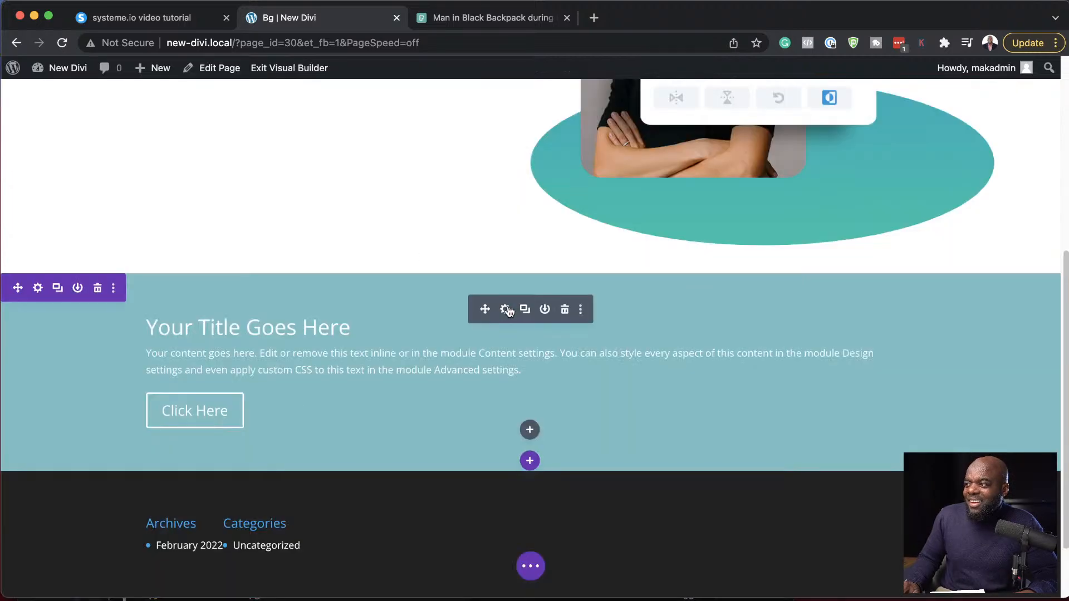
left_click(505, 310)
left_click(110, 128)
left_click(97, 192)
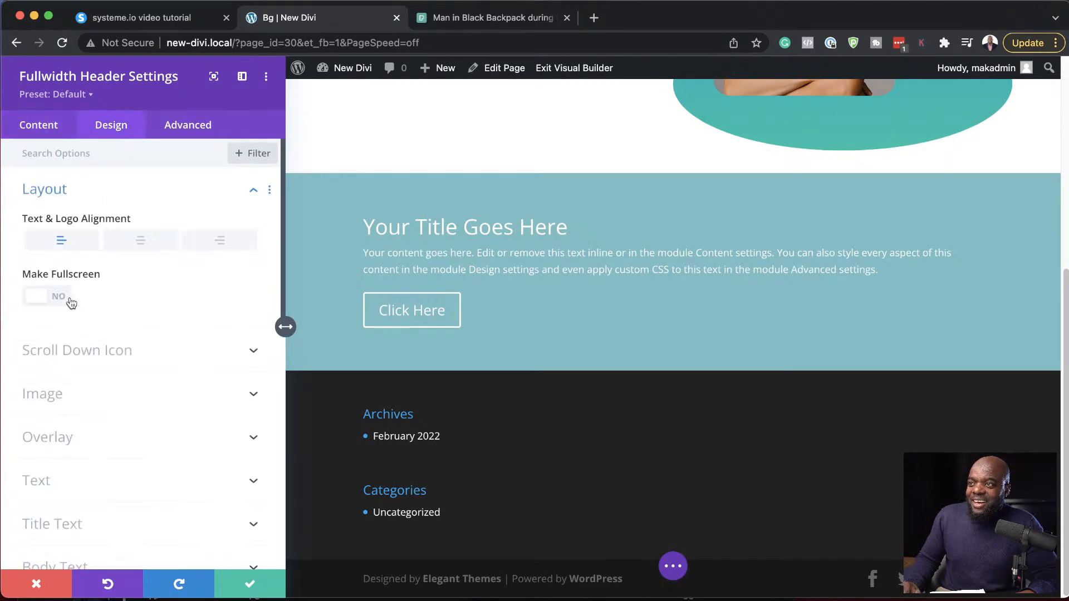
left_click(61, 300)
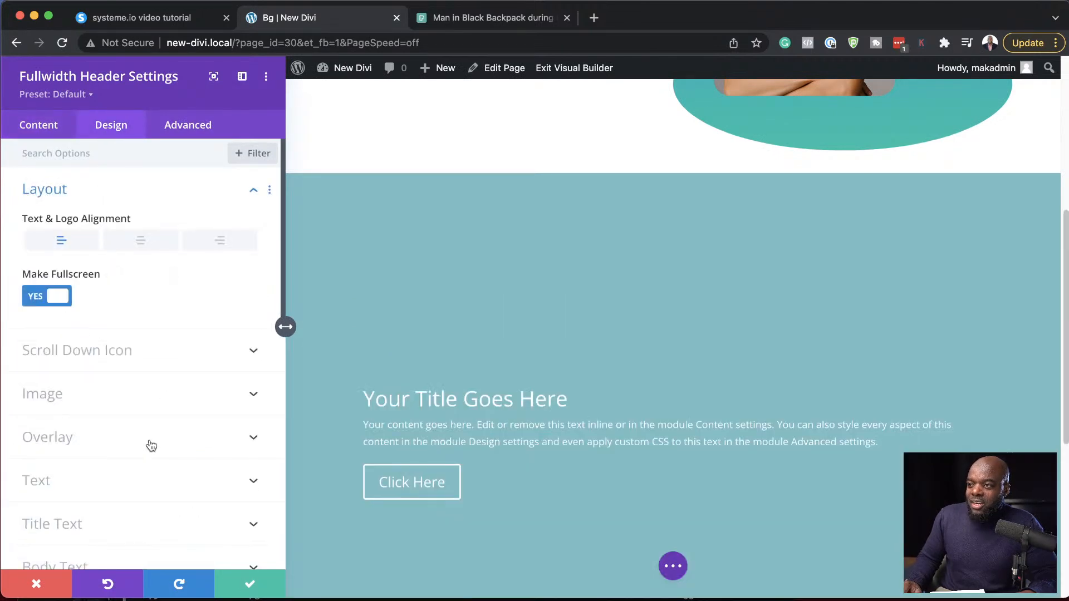
scroll(166, 429, "down", 10)
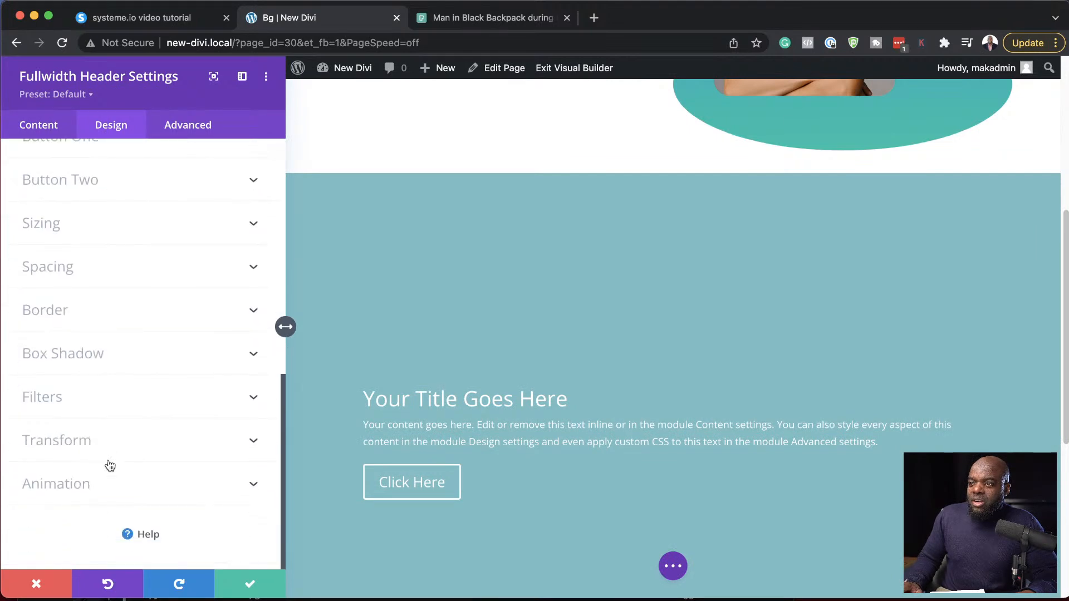
scroll(63, 486, "up", 8)
- Set pexels-kun-fotografi-1230302.jpg from the media library as the fullwidth header module's background image
left_click(50, 128)
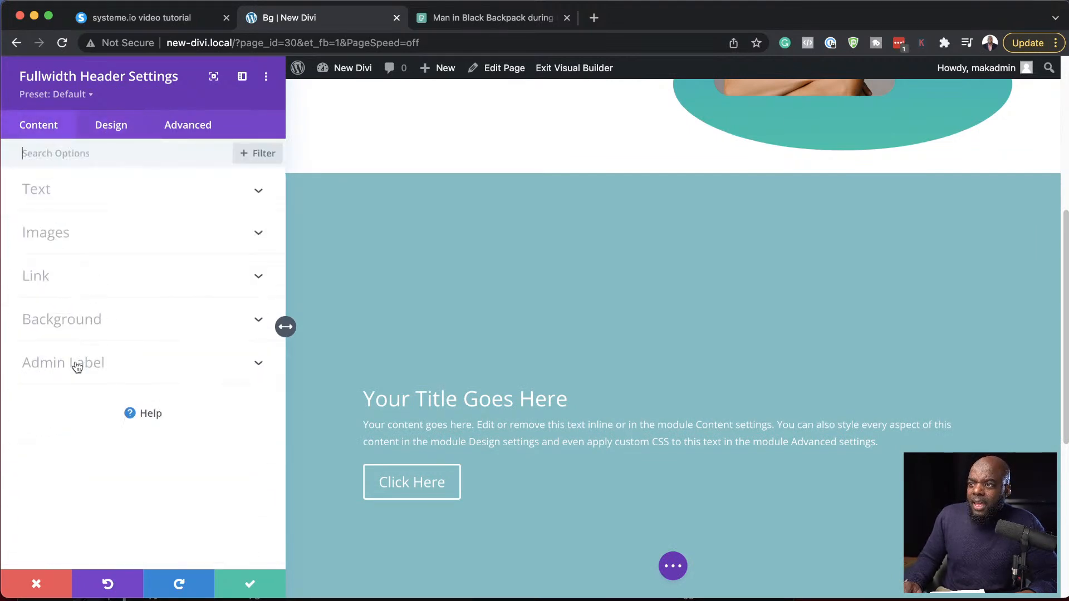
left_click(74, 321)
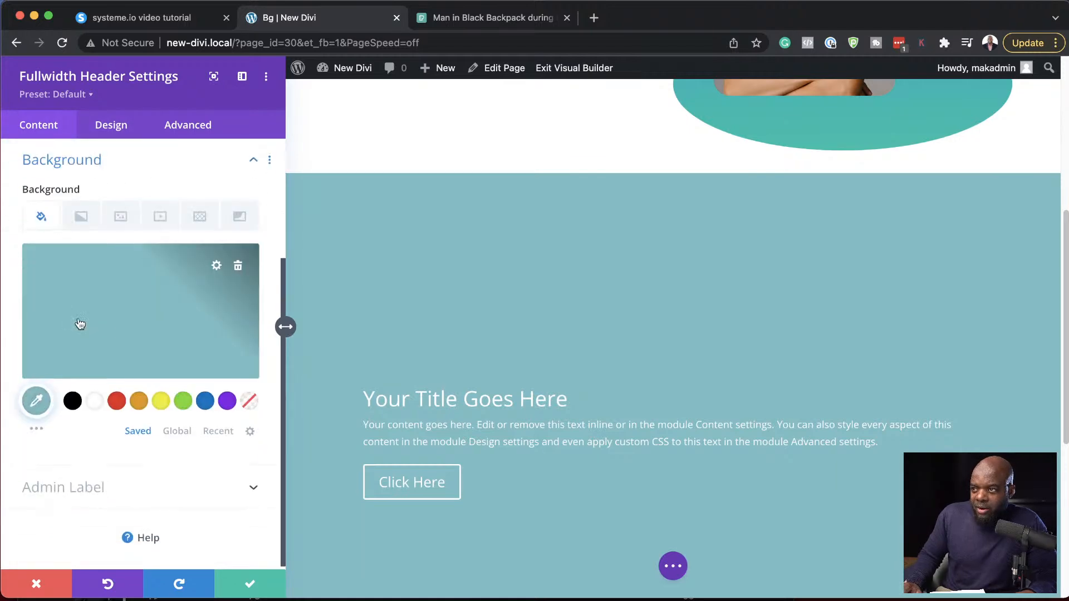
left_click(126, 223)
left_click(140, 301)
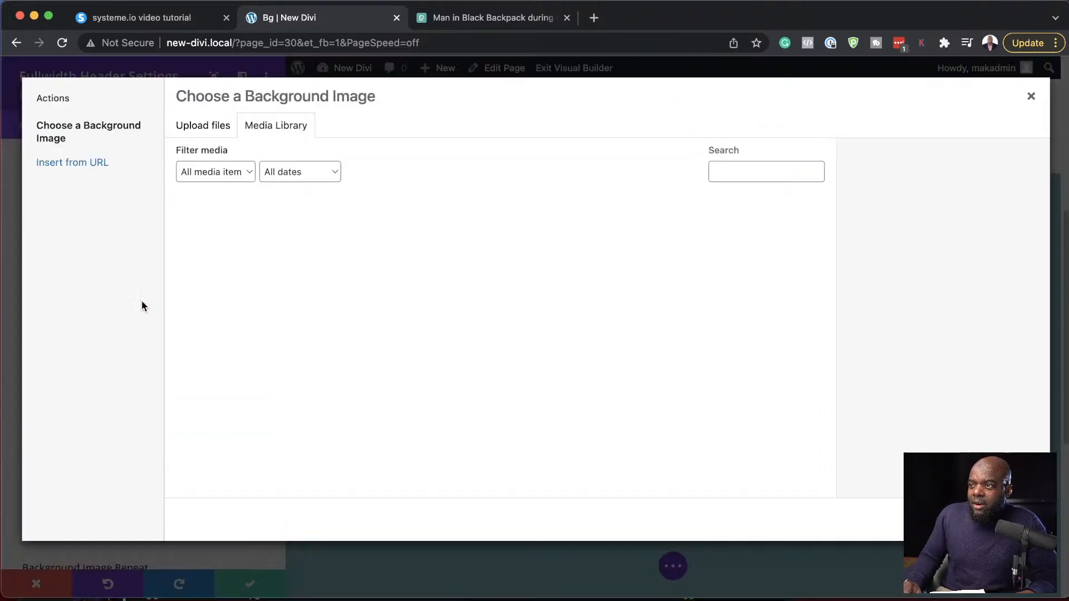
left_click(241, 249)
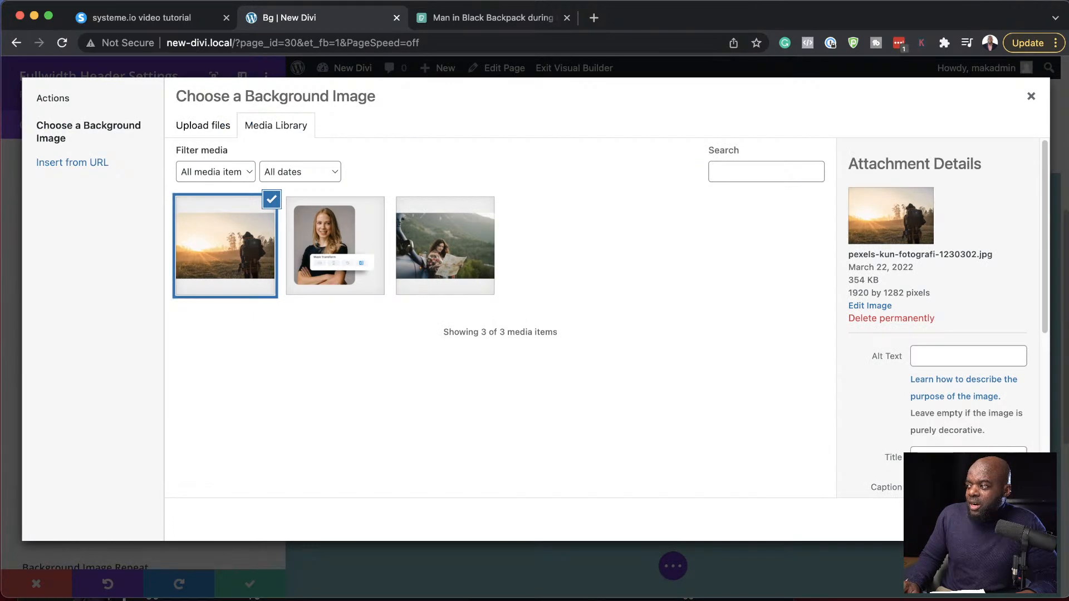
left_click(996, 520)
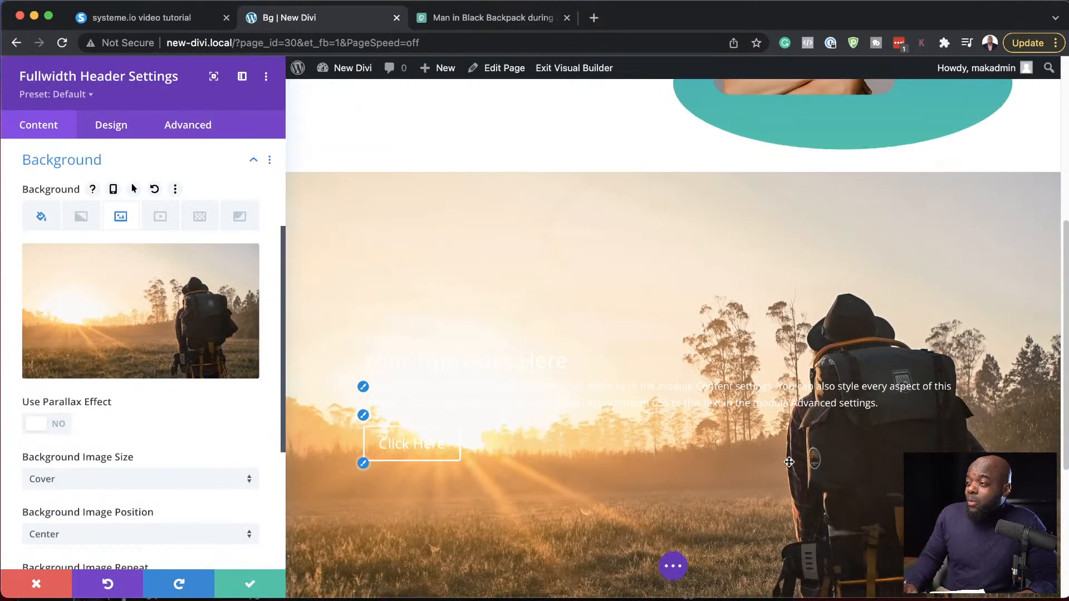
scroll(720, 461, "down", 2)
- Add a background mask over the fullwidth header's backpacker photo
mouse_move(221, 262)
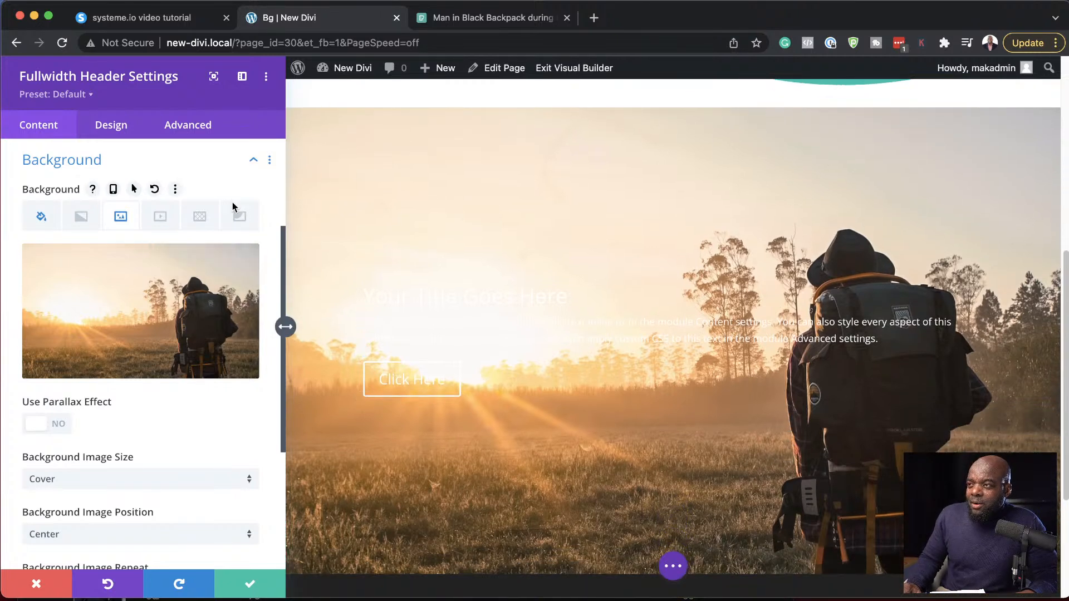
left_click(245, 219)
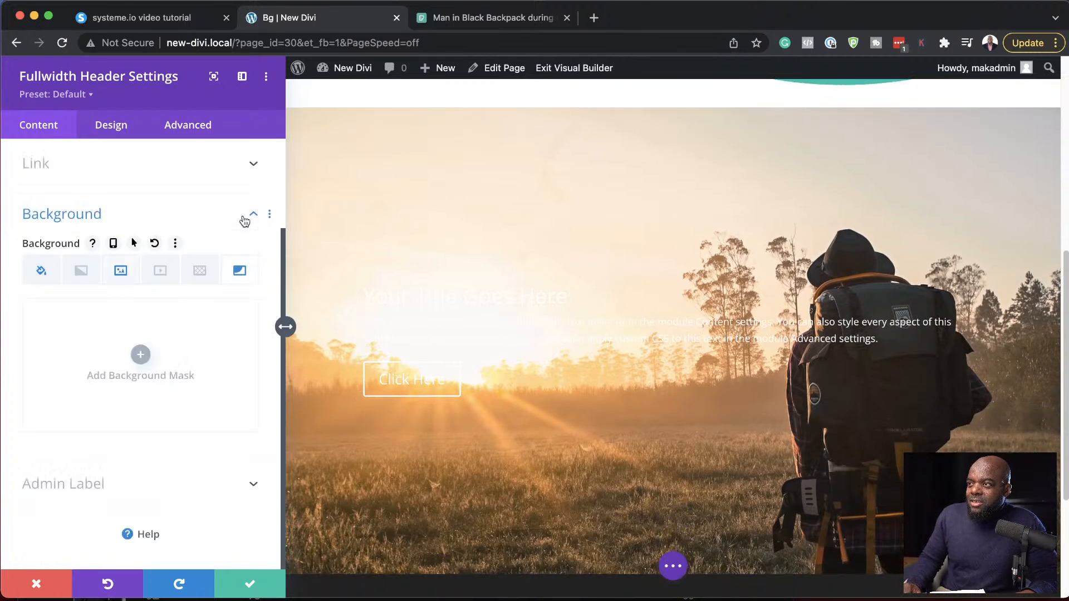
left_click(142, 354)
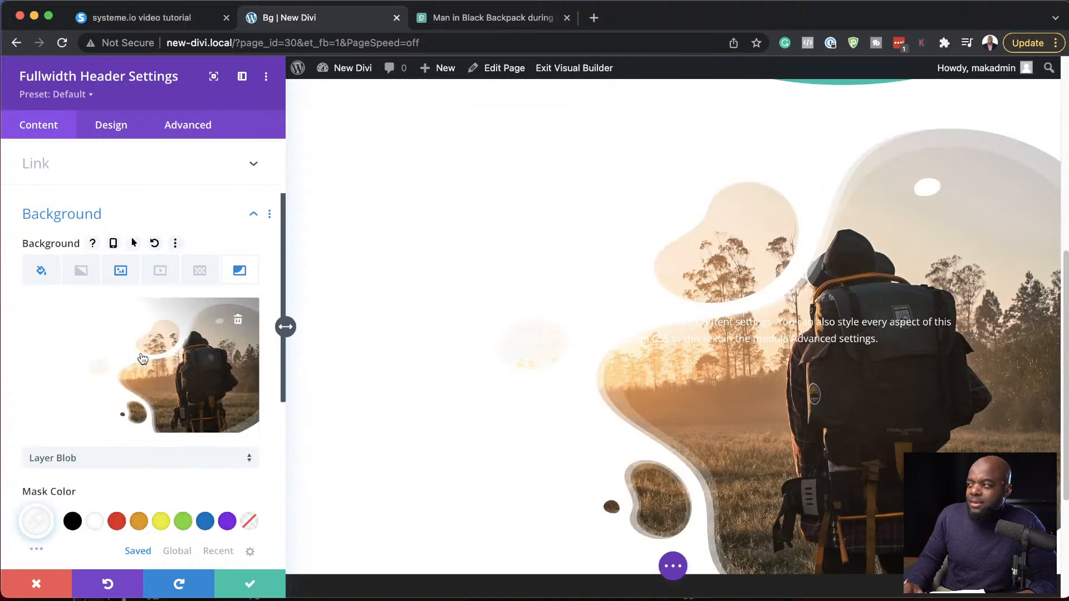
scroll(506, 374, "down", 3)
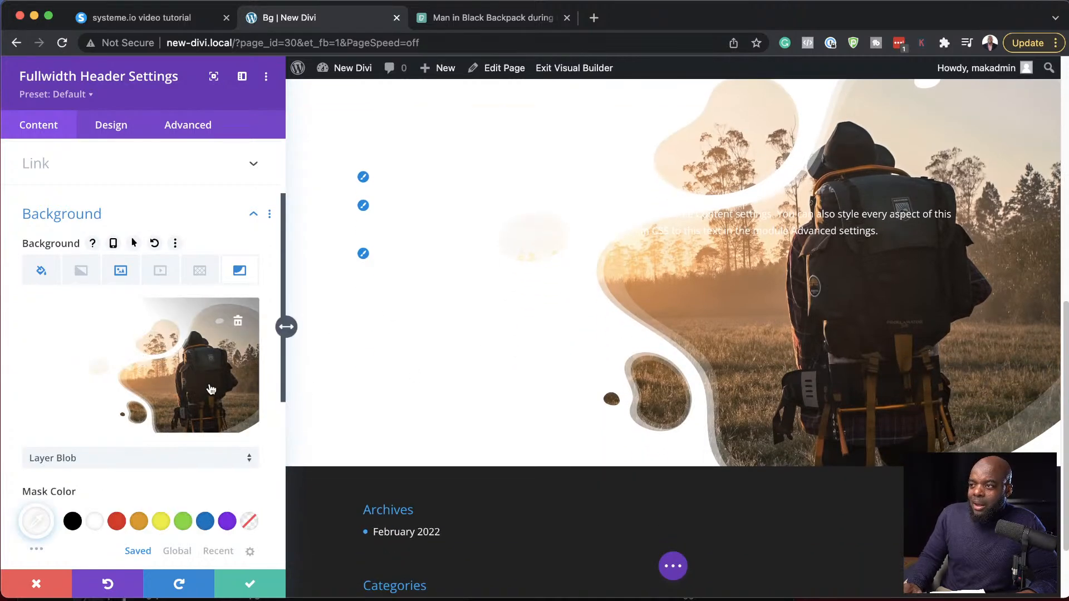
scroll(180, 397, "down", 2)
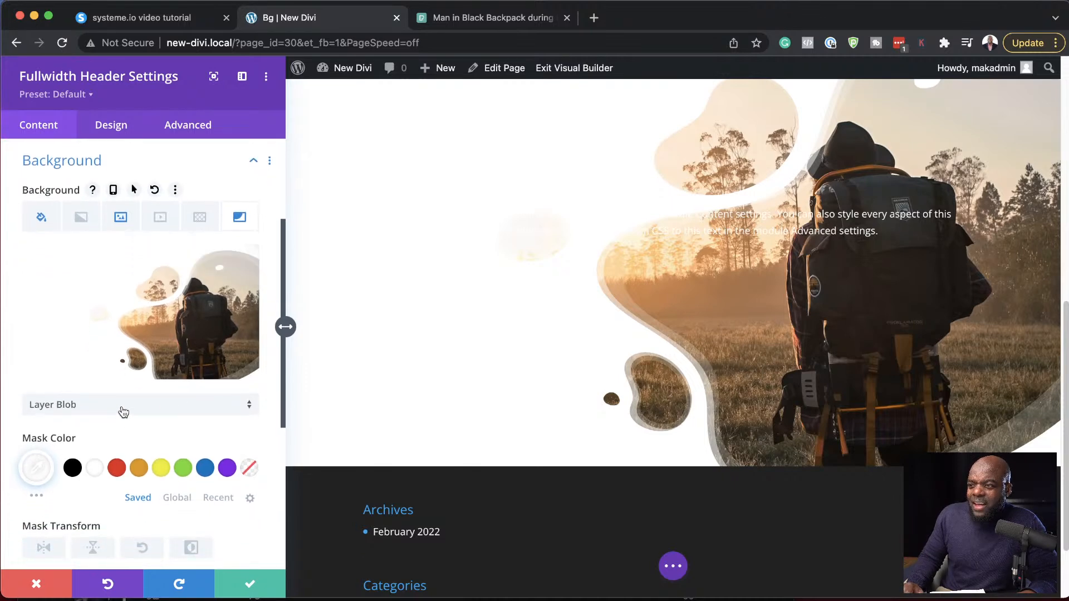
- Try the Diagonal and Arch mask shapes on the header's background photo
left_click(186, 408)
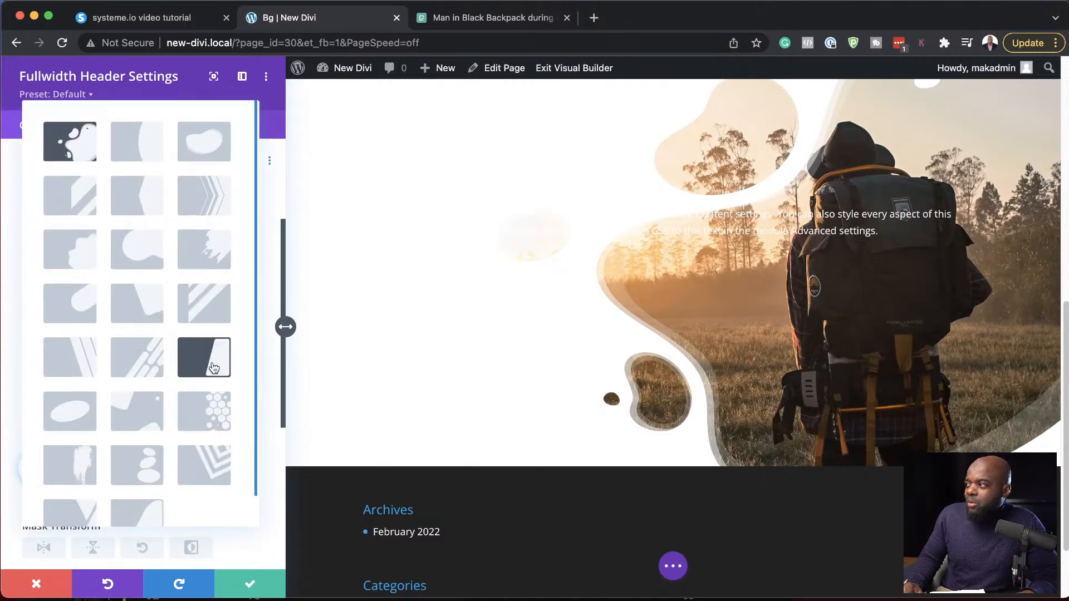
left_click(213, 368)
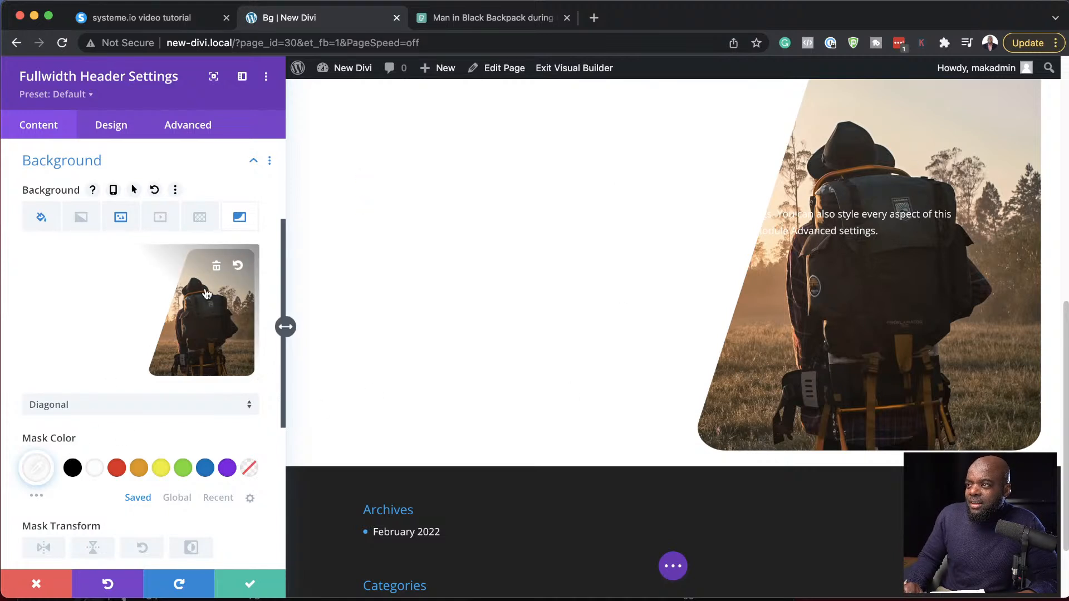
left_click(163, 398)
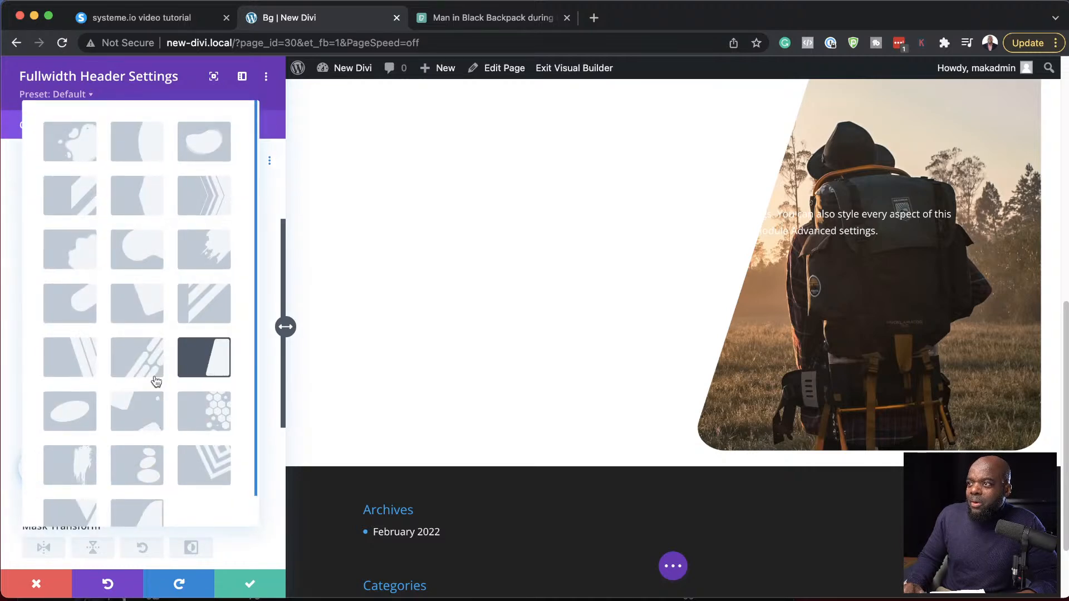
left_click(135, 150)
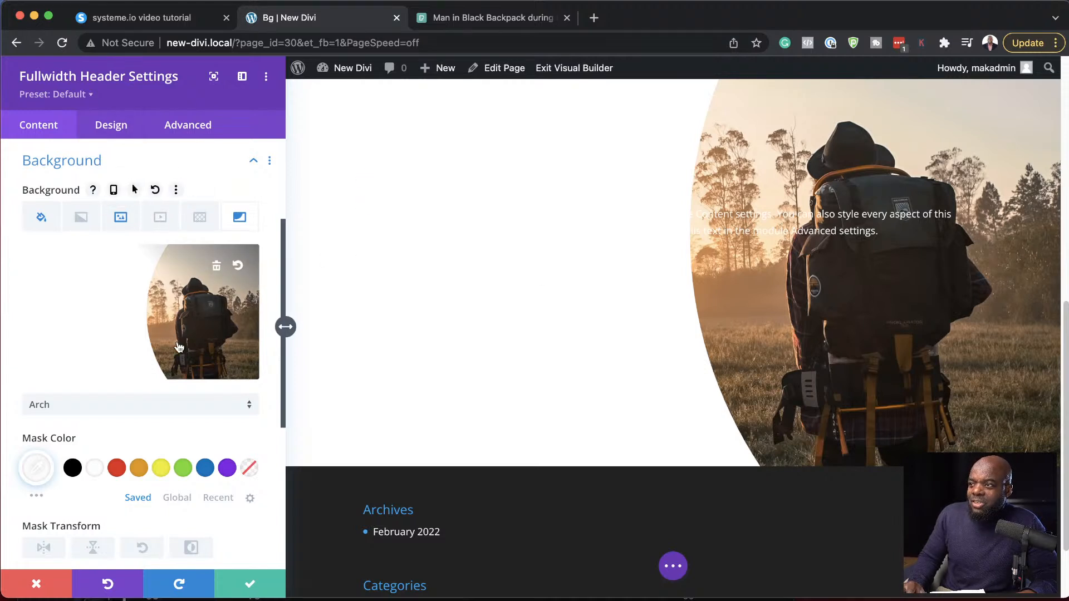
- Change the header's background mask to Wave and save the module settings
left_click(119, 406)
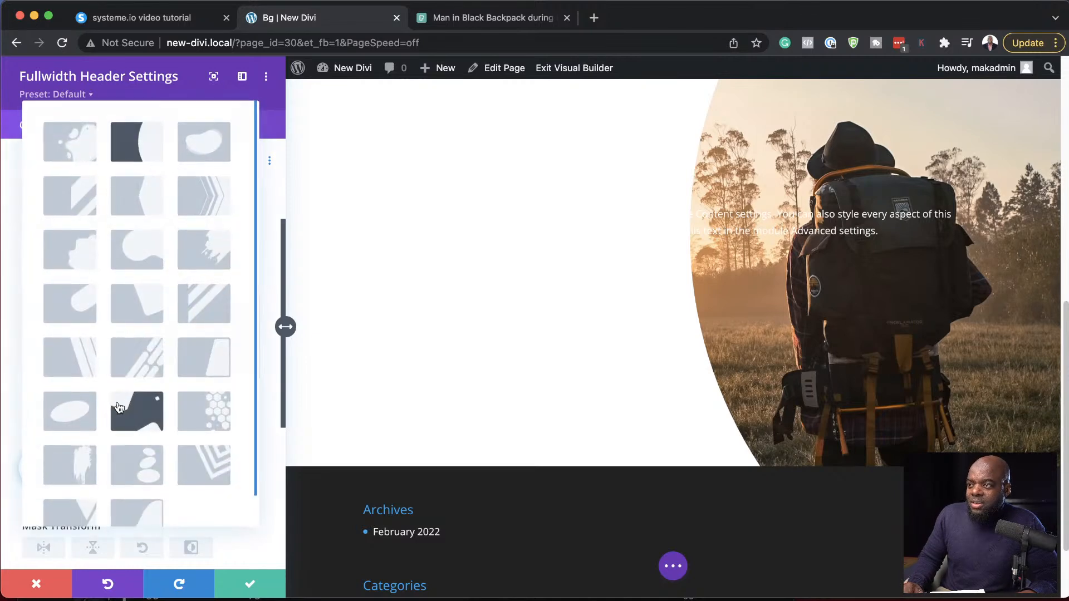
scroll(119, 405, "down", 1)
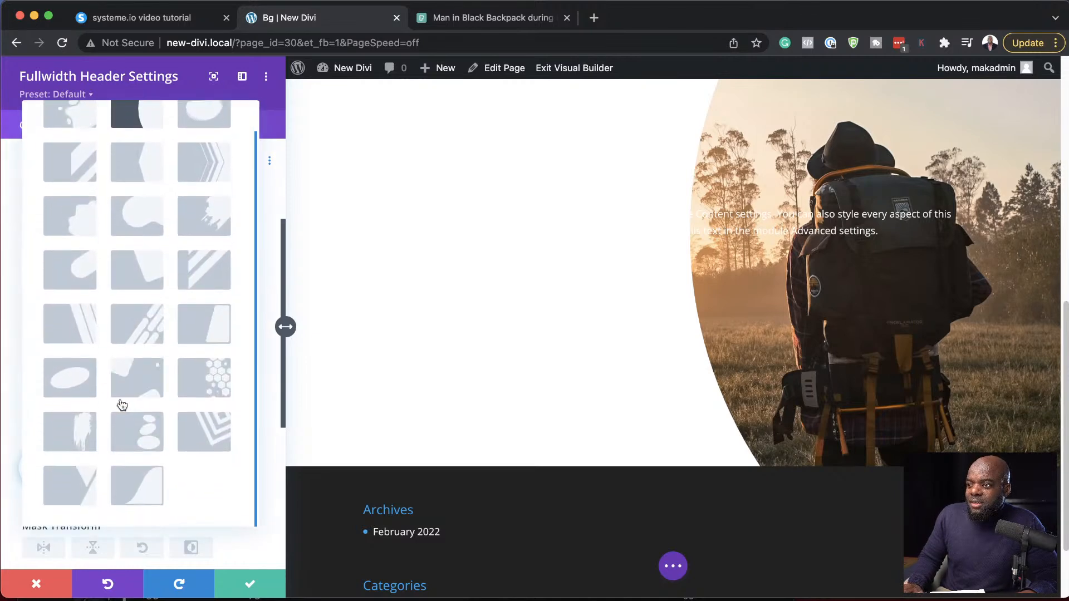
left_click(149, 494)
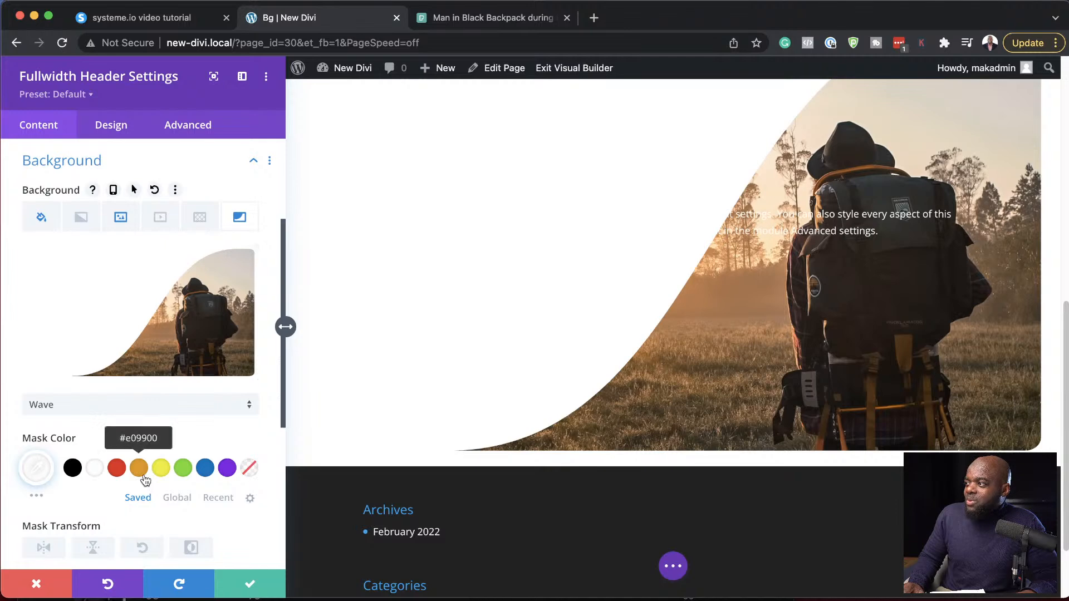
left_click(245, 582)
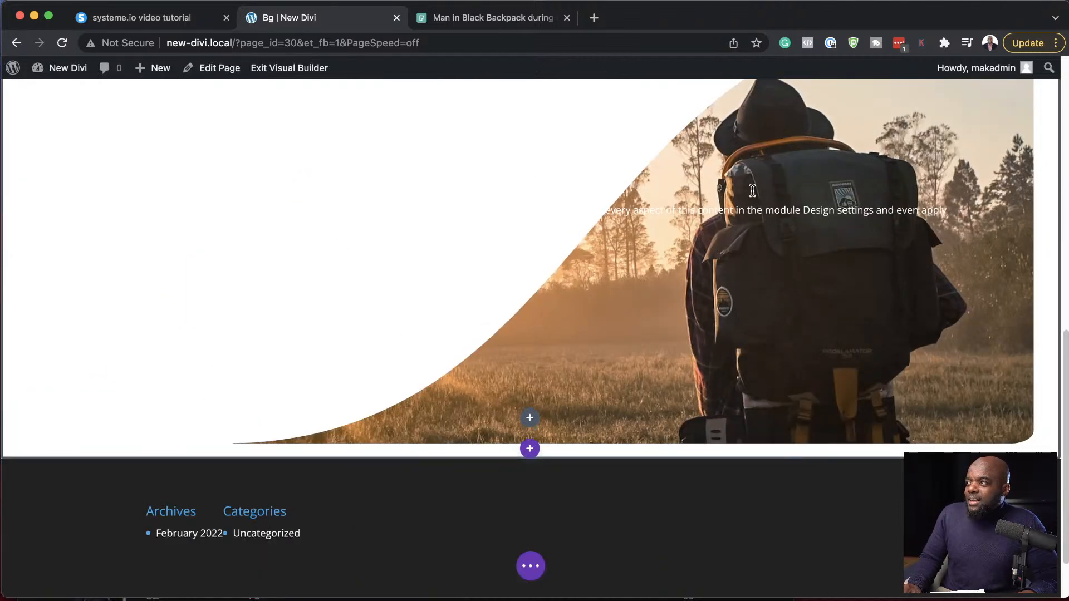
- Reopen the fullwidth header module's settings and set its title font to Poppins
scroll(392, 219, "up", 5)
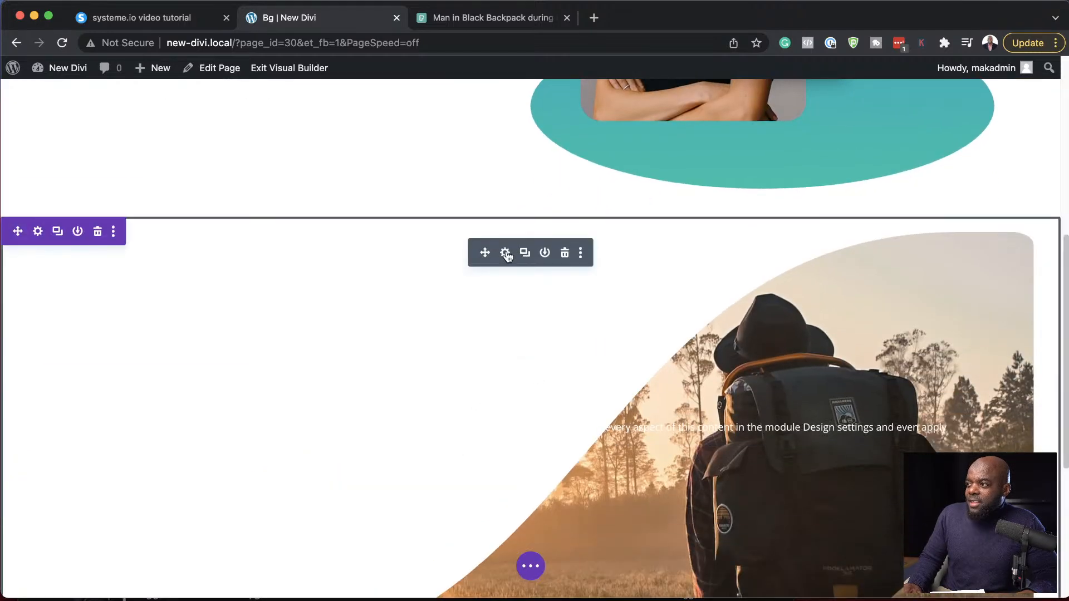
left_click(506, 253)
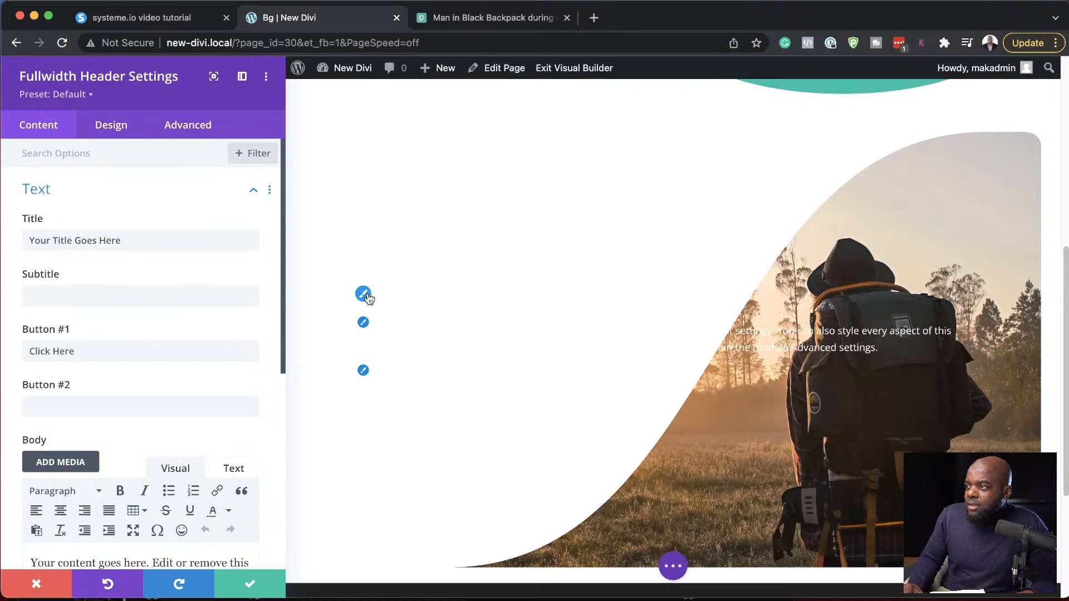
left_click(363, 294)
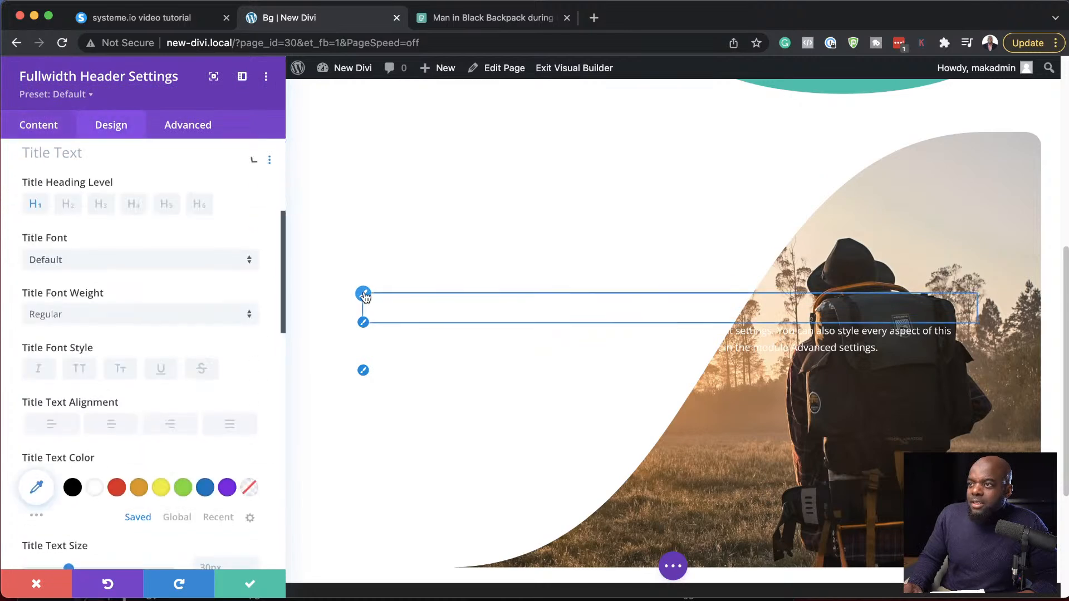
left_click(118, 270)
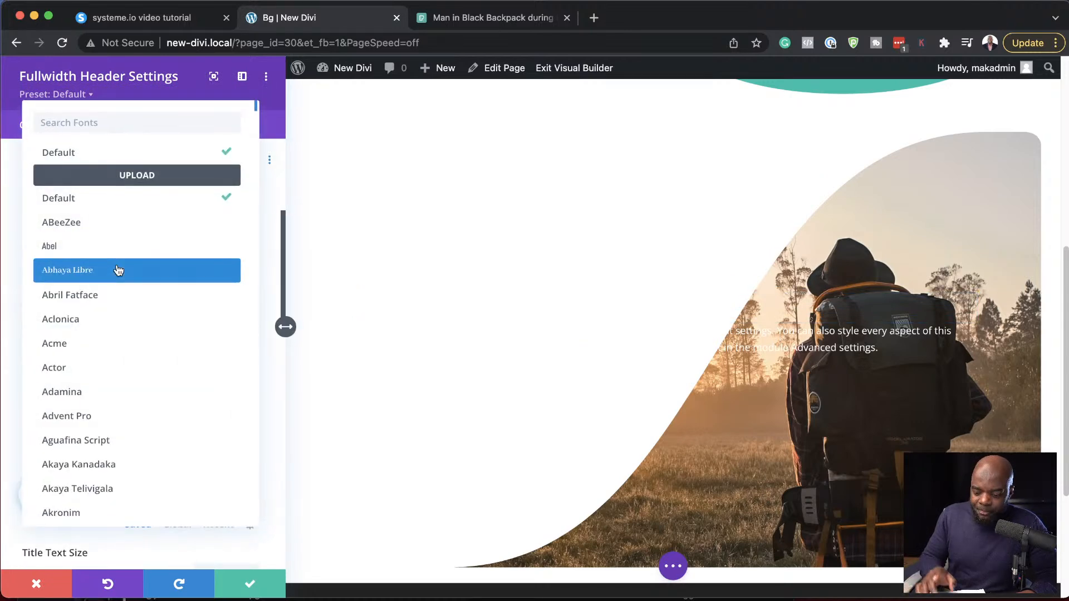
type("popp")
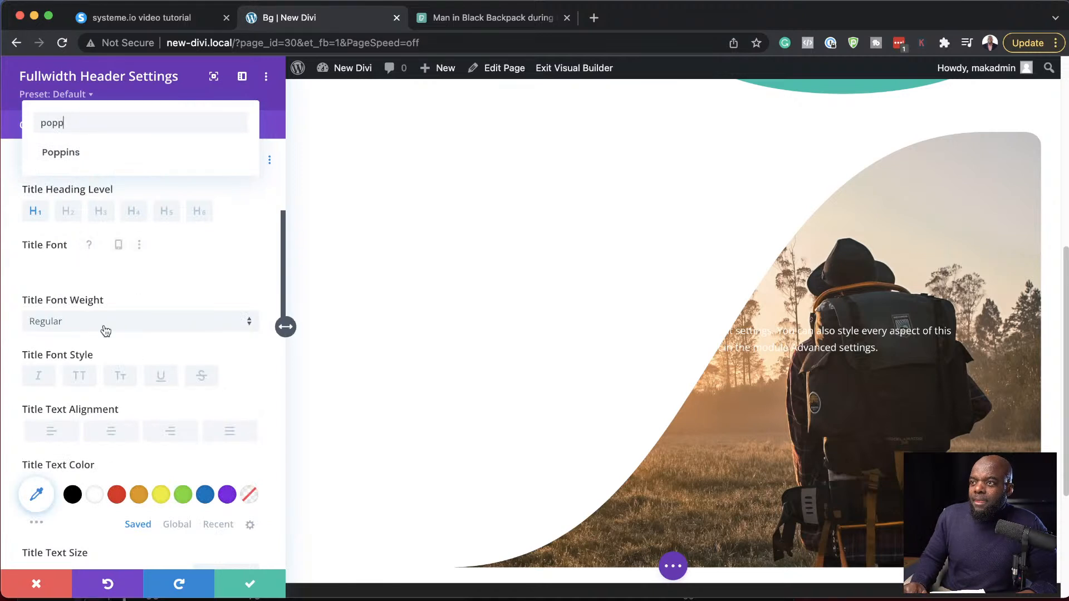
left_click(86, 156)
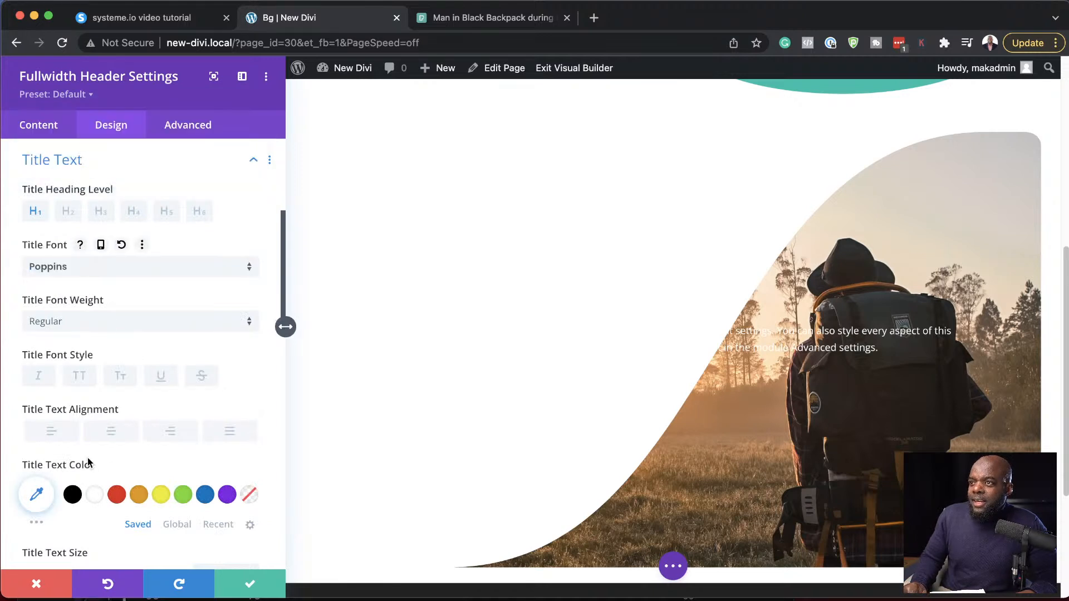
- Style the header title in black, uppercase and Bold, with a text size of 56px
left_click(73, 494)
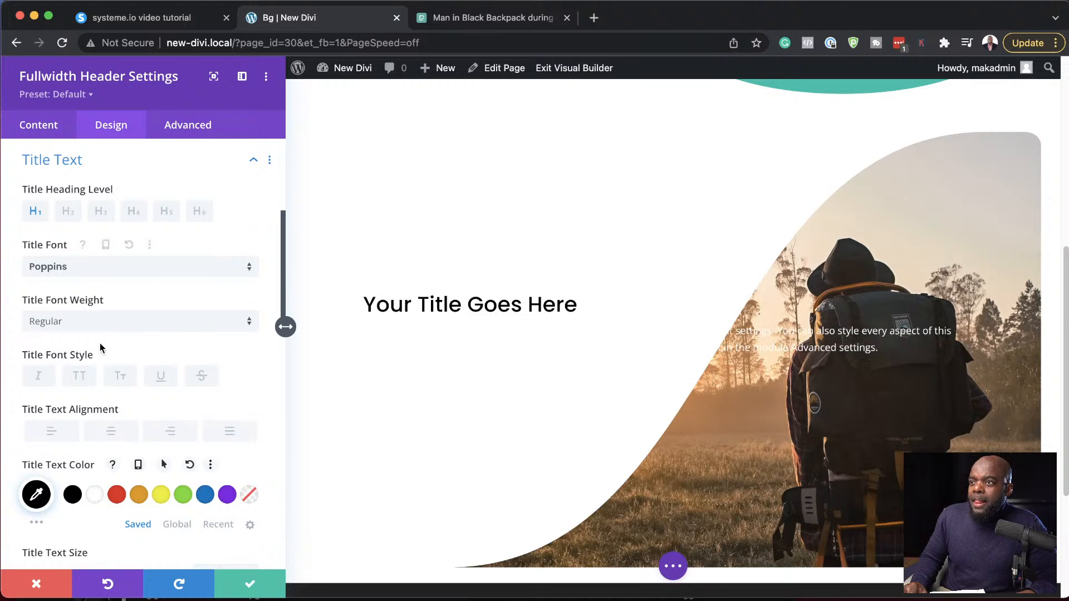
left_click(79, 377)
left_click(93, 321)
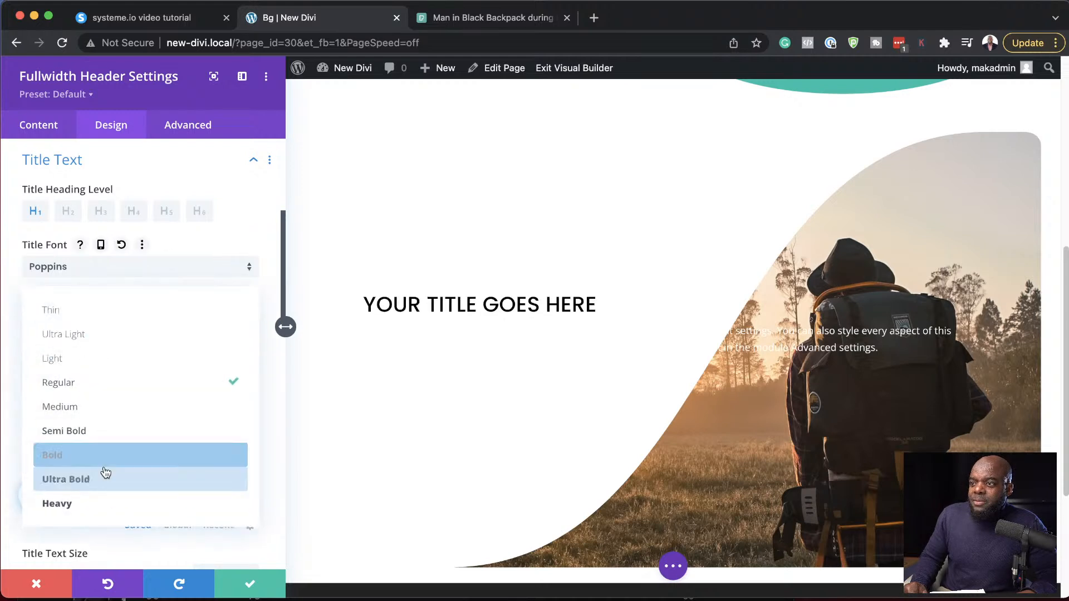
left_click(102, 454)
scroll(175, 462, "down", 5)
left_click_drag(72, 314, 106, 315)
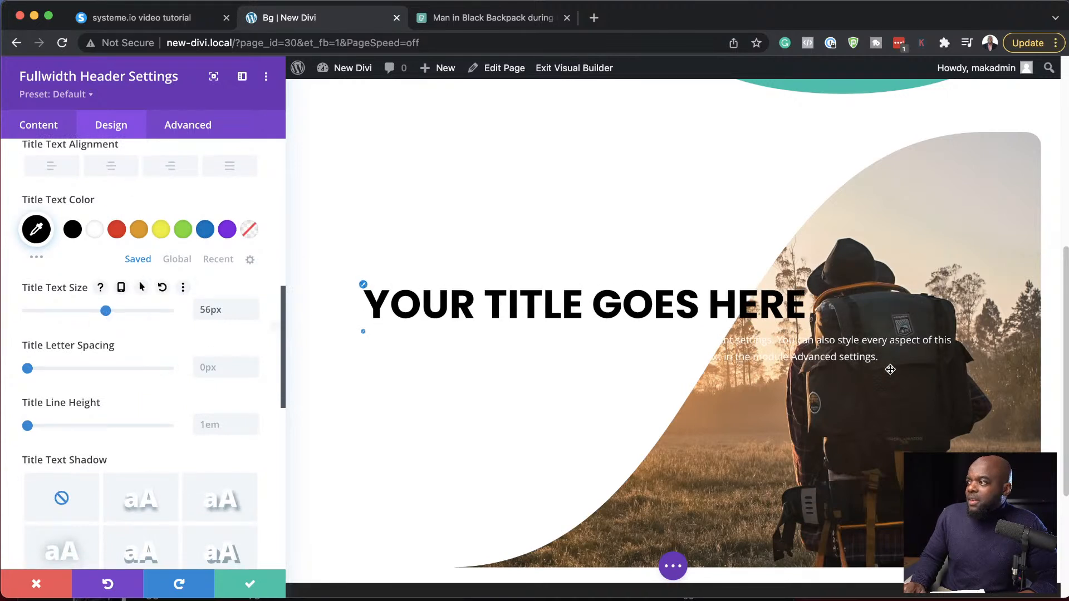
- Set the header's body text to the Poppins font in black
left_click(367, 336)
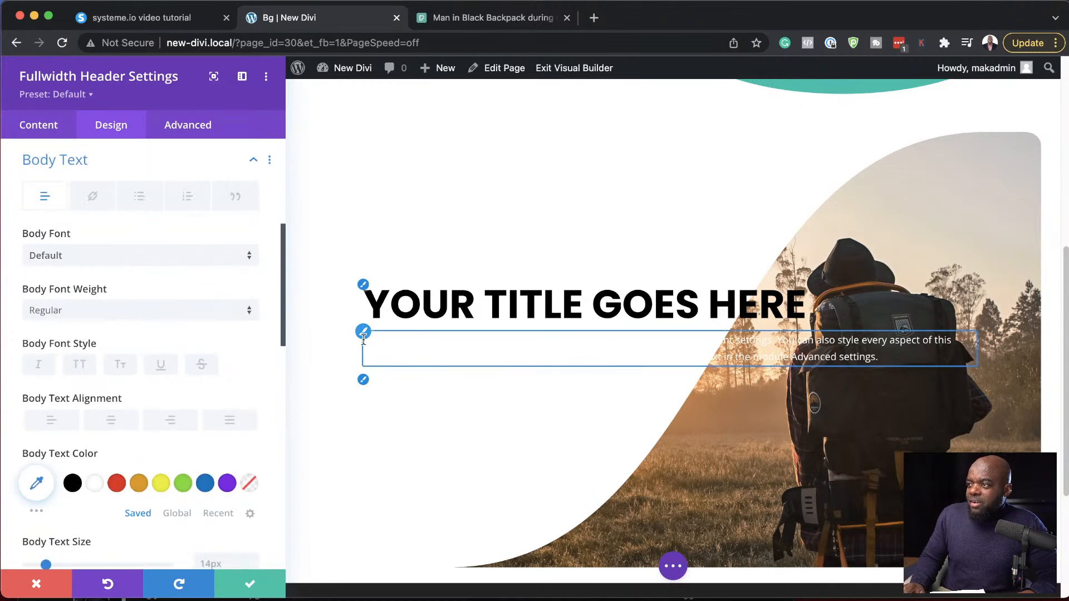
left_click(60, 257)
type("popp")
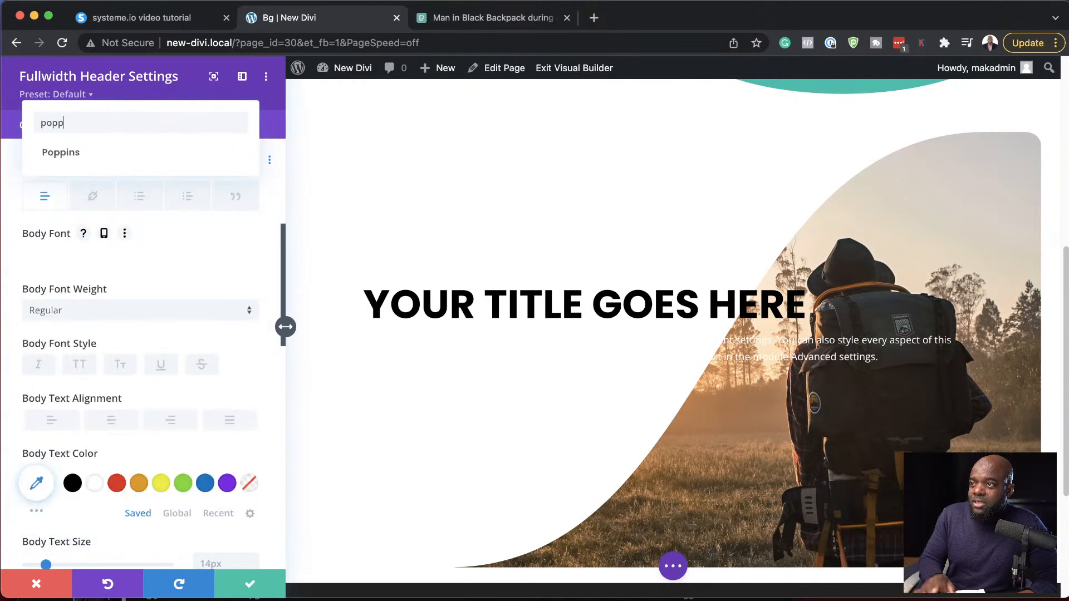
left_click(86, 154)
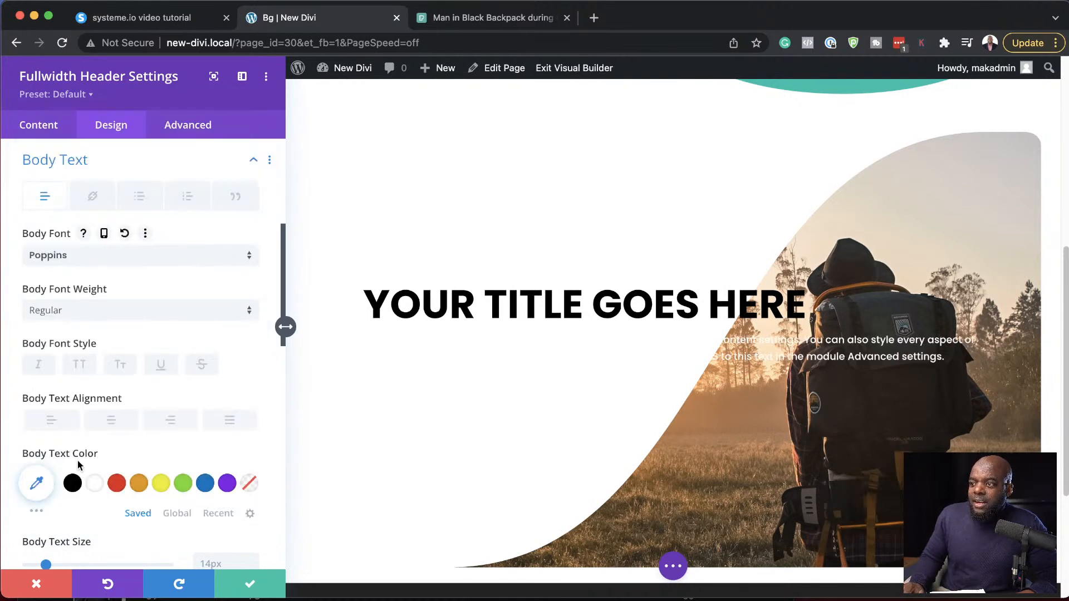
left_click(73, 482)
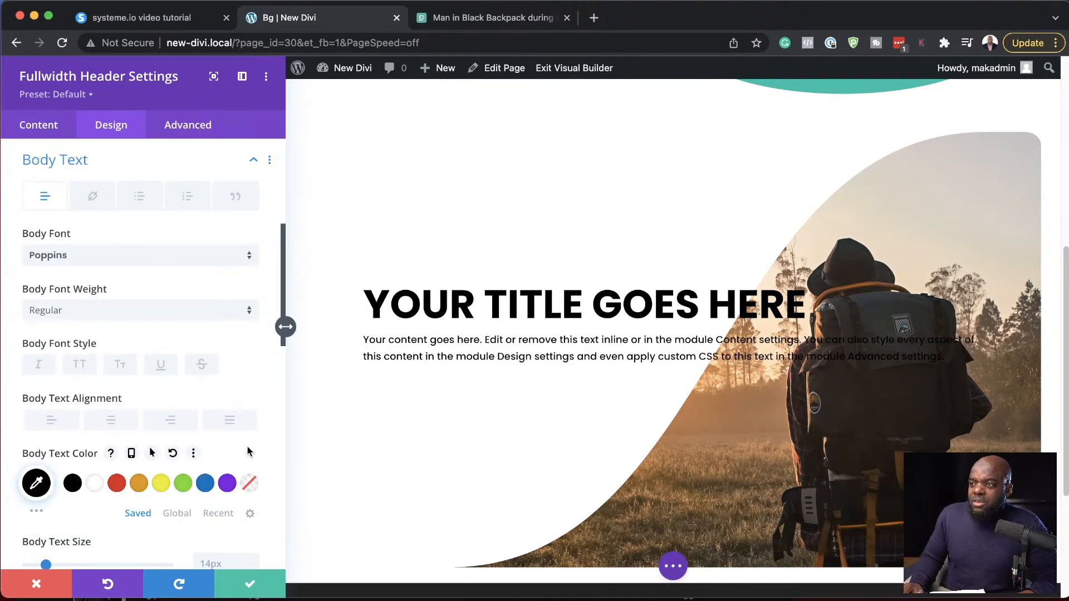
- Set the header's body text size to 20px and its line height to 1.8em
scroll(248, 450, "down", 3)
left_click(252, 403)
left_click(252, 403)
left_click(252, 403)
left_click(252, 403)
left_click(252, 403)
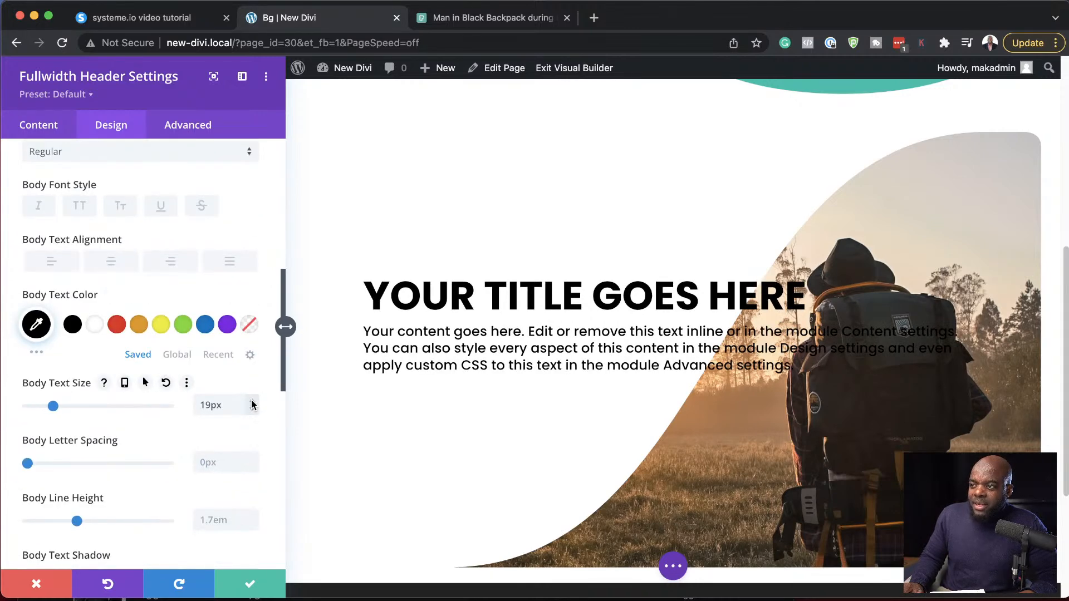
left_click(254, 518)
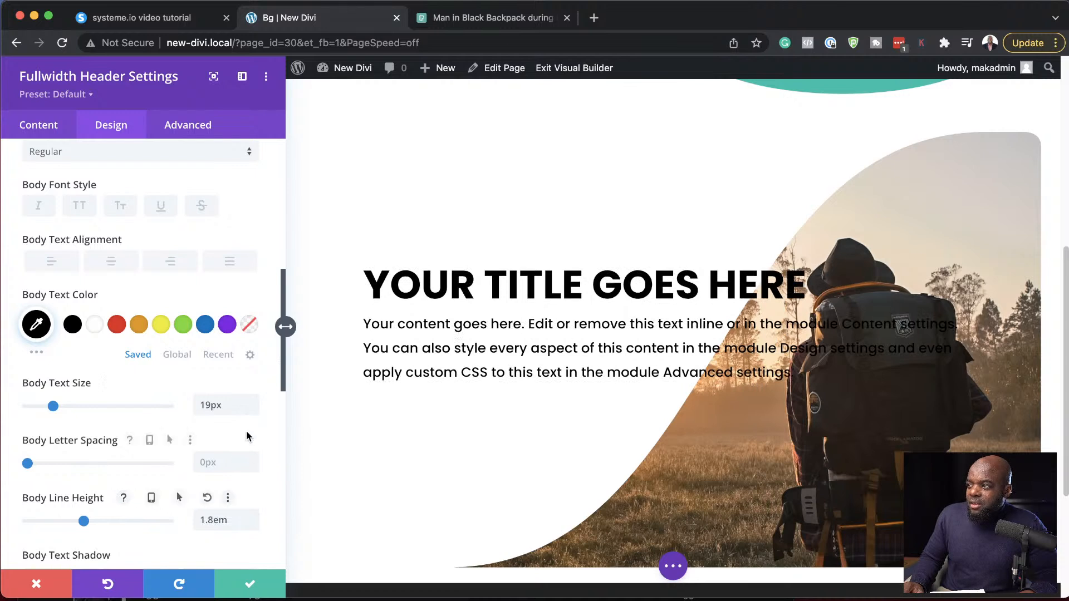
left_click(253, 402)
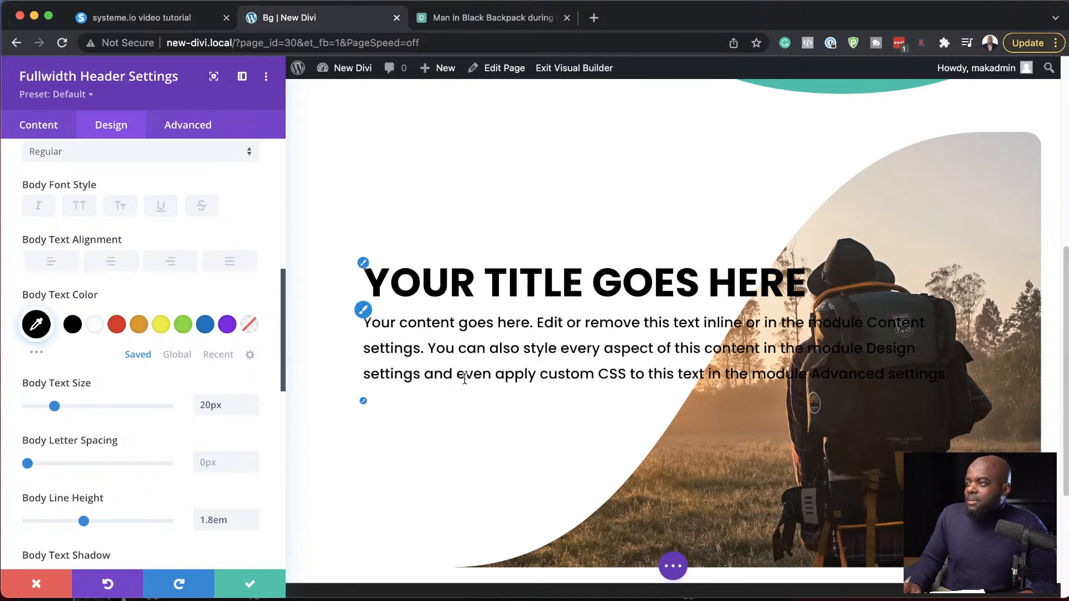
- Enable custom styles for the header's Button One, with white text and a red background
left_click(42, 131)
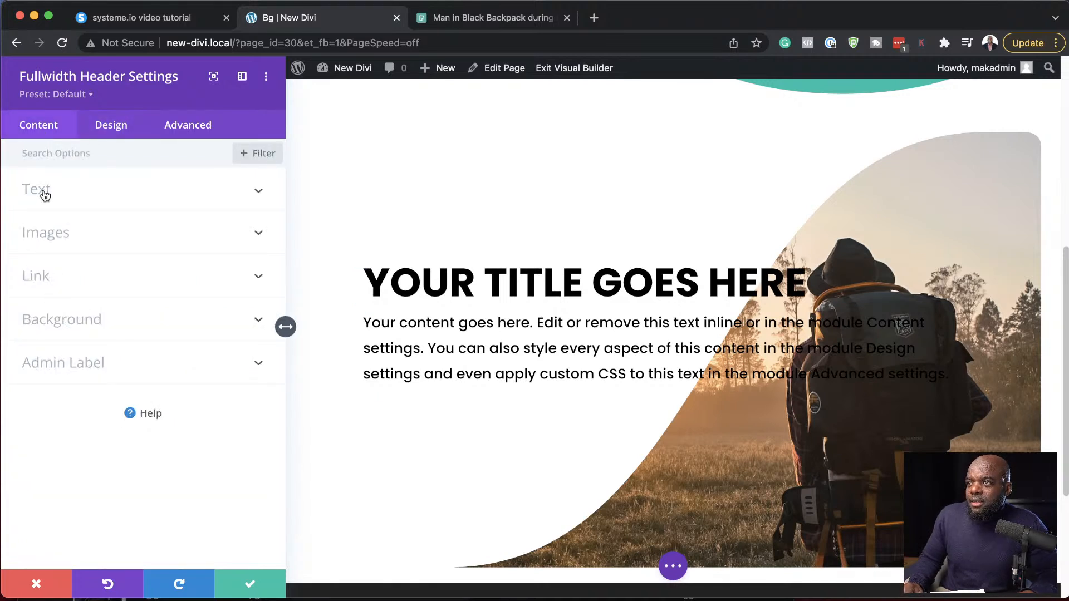
left_click(362, 402)
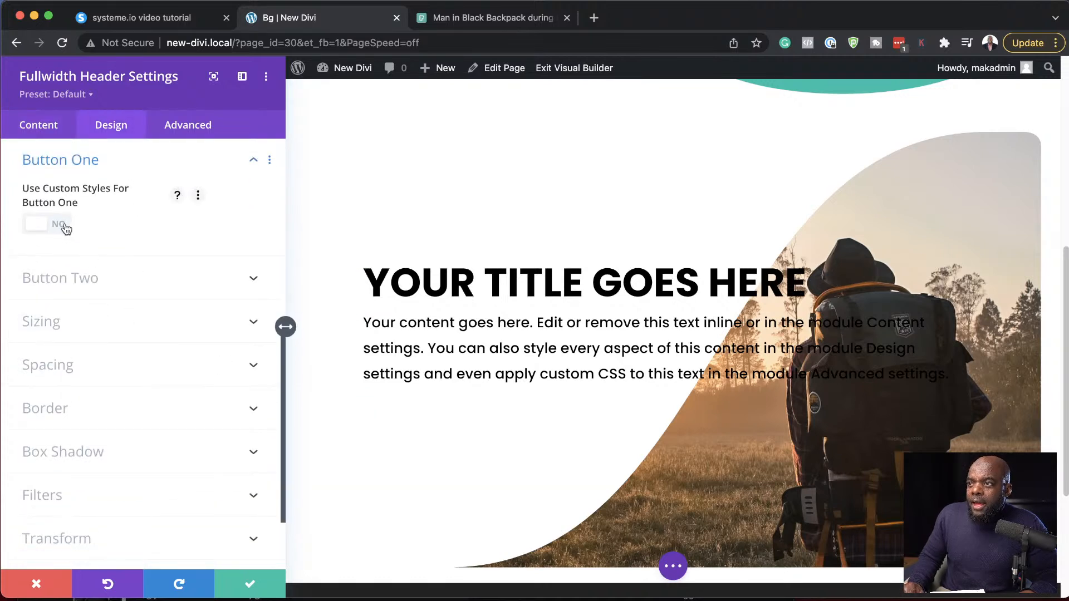
left_click(66, 225)
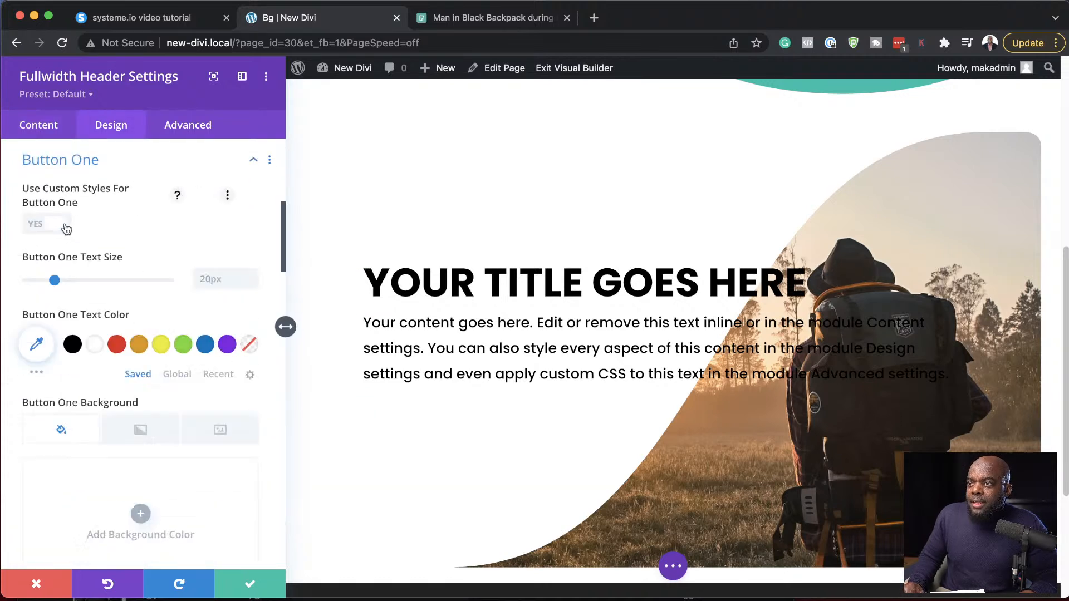
left_click(117, 345)
left_click(95, 344)
scroll(136, 436, "down", 3)
left_click(117, 470)
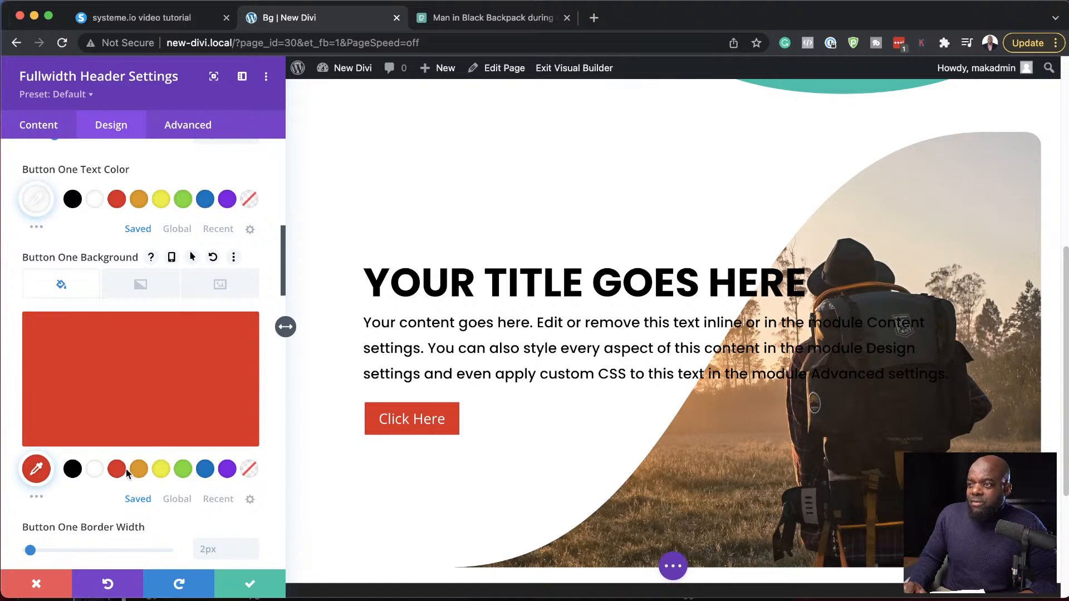
- Style the Button One text in the Poppins font, Bold and uppercase
scroll(186, 488, "down", 8)
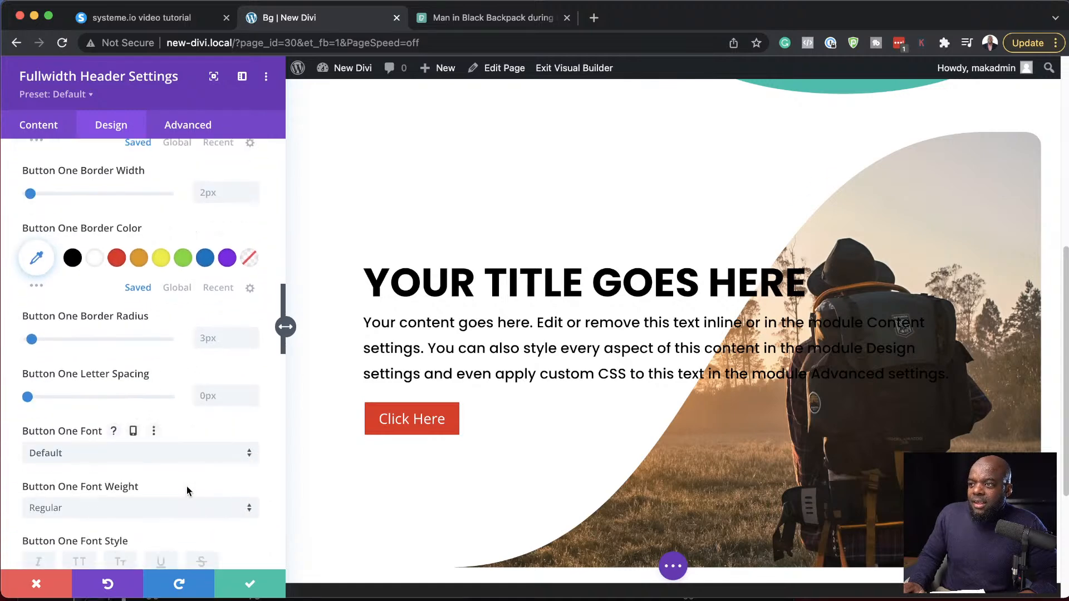
left_click(101, 457)
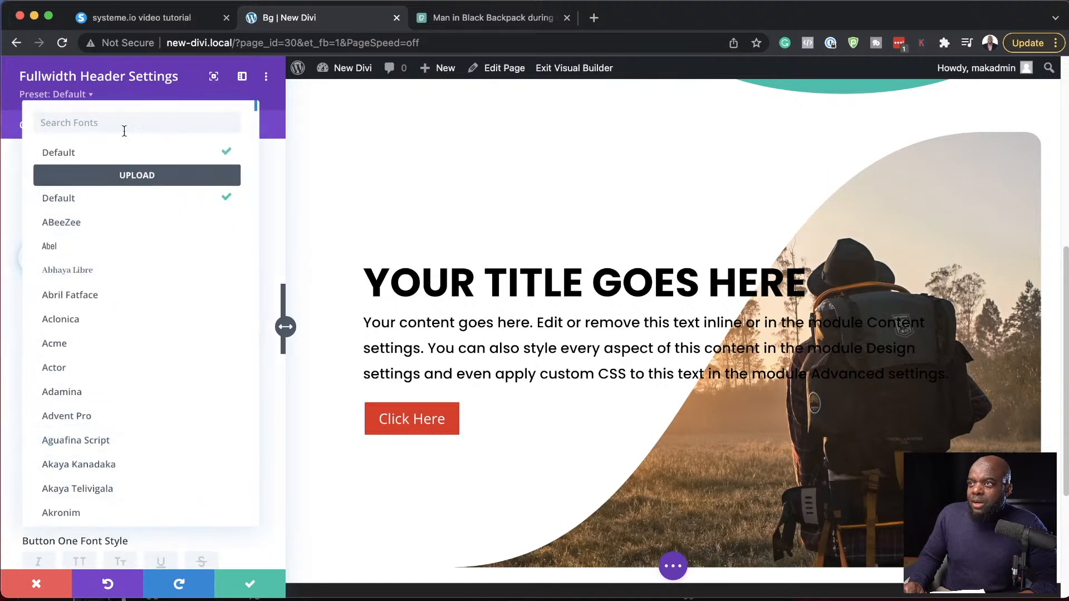
type("pop")
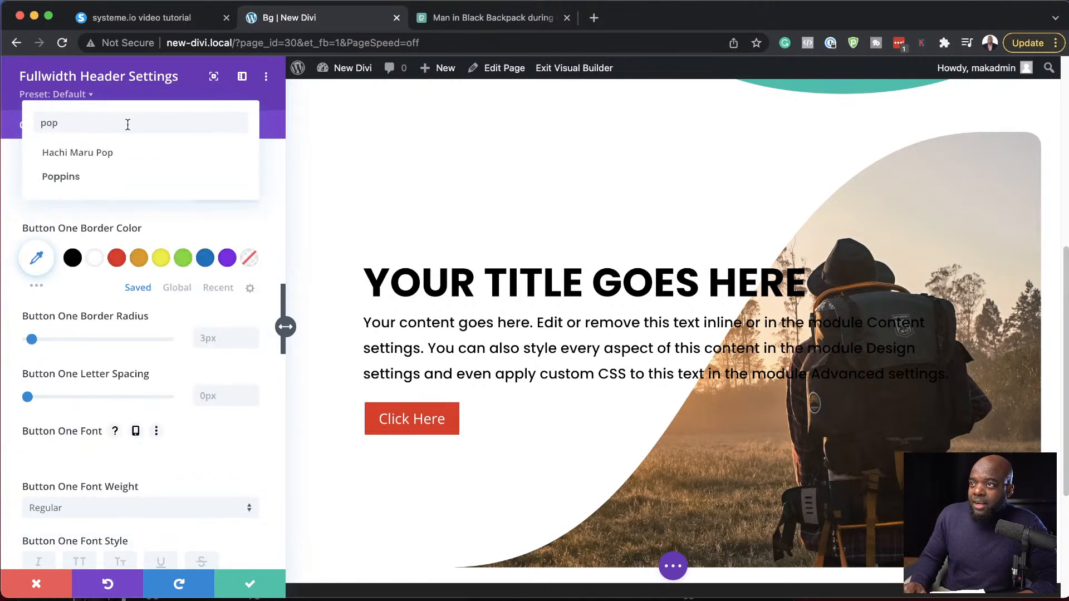
left_click(114, 178)
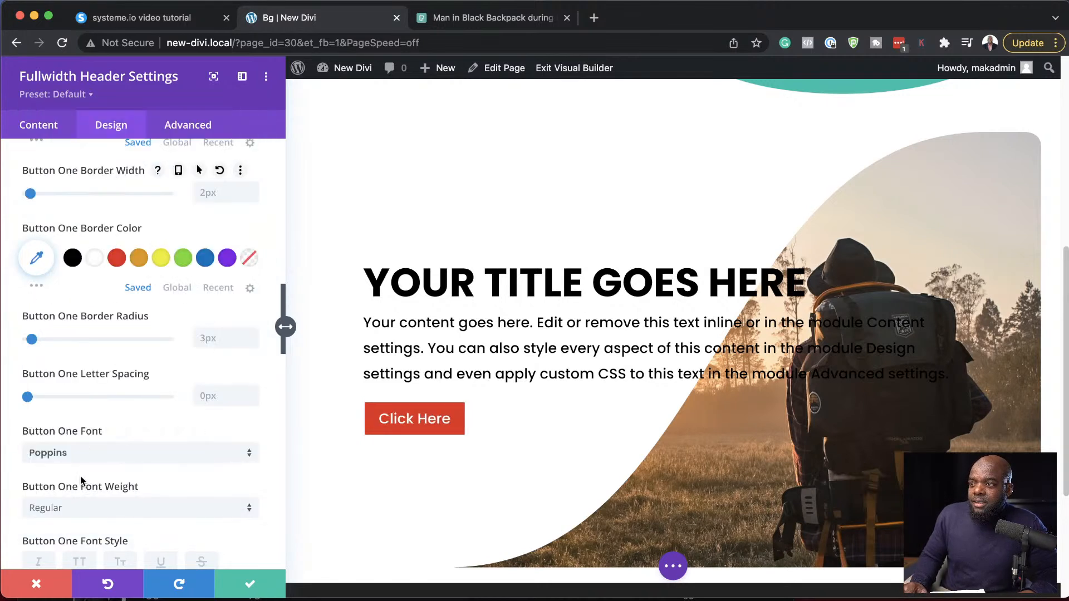
left_click(81, 510)
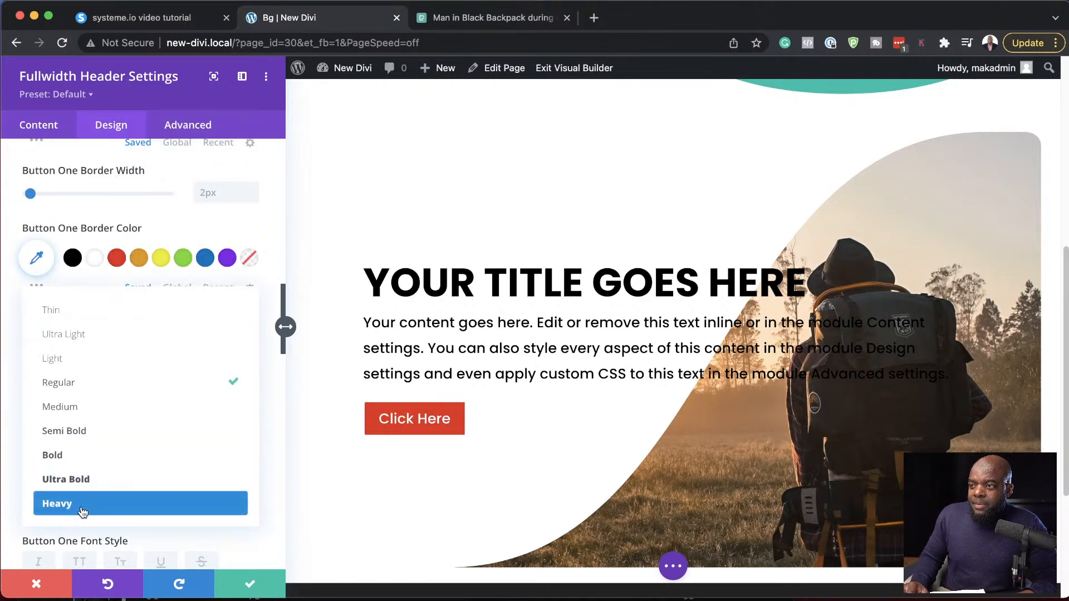
left_click(86, 456)
scroll(87, 457, "down", 3)
left_click(80, 450)
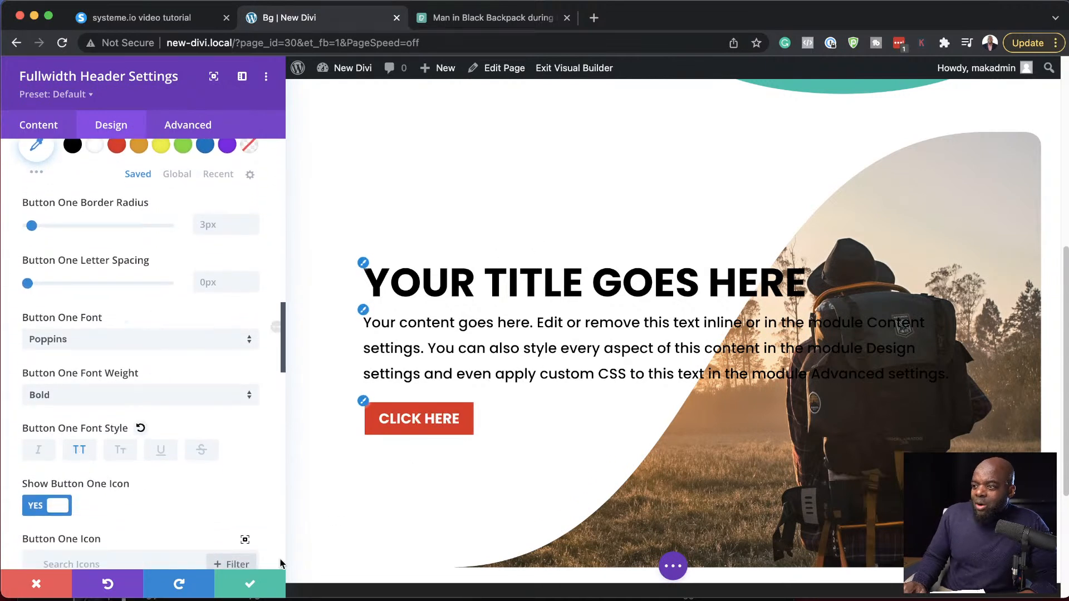
- Reduce the header's content width to 40% in its sizing options
scroll(461, 239, "up", 4)
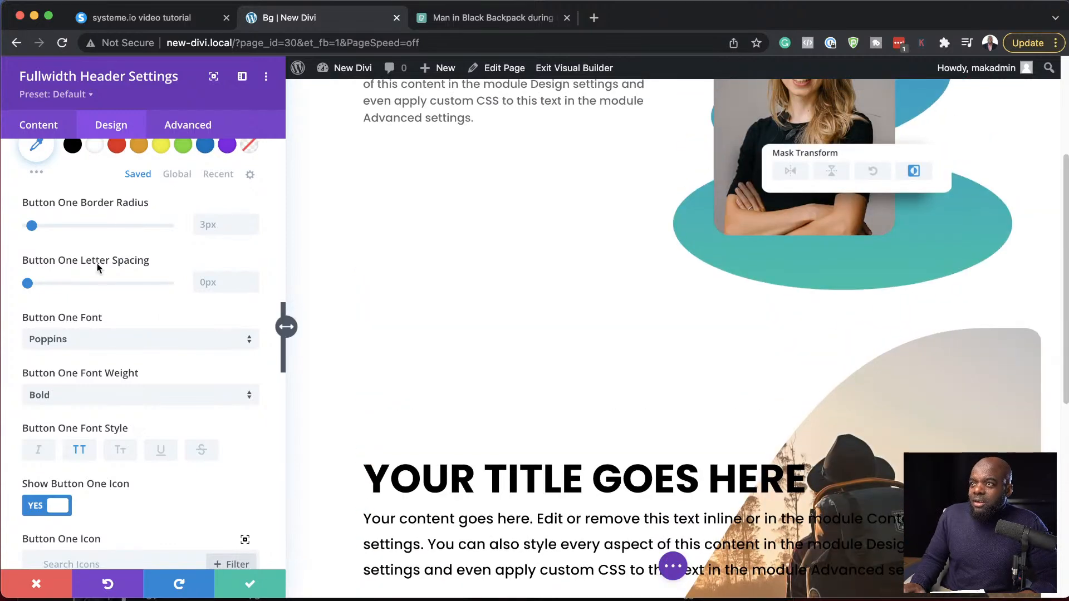
scroll(100, 337, "up", 10)
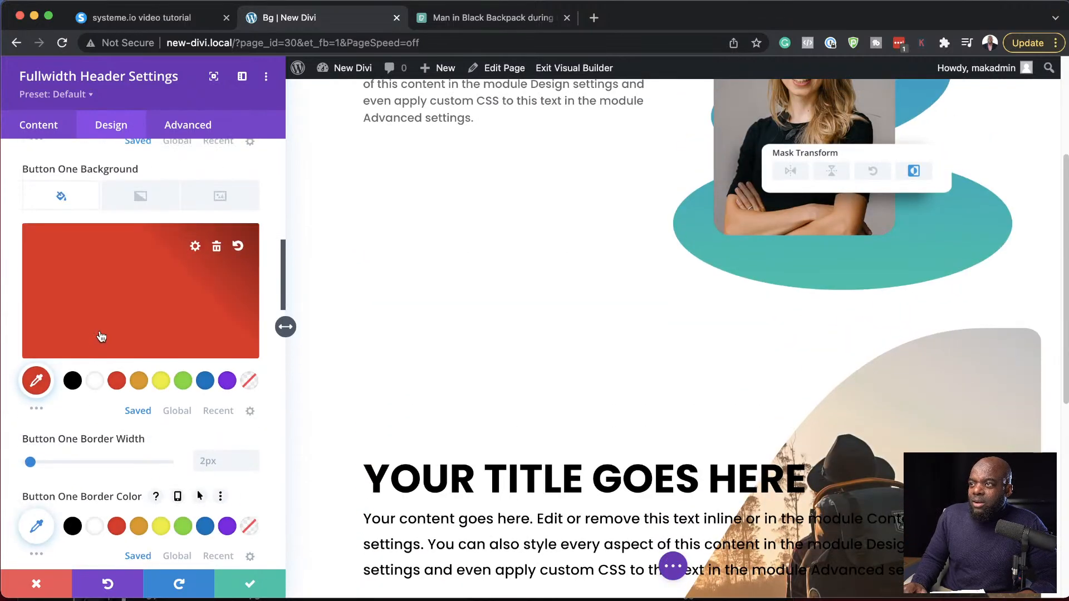
scroll(99, 330, "up", 8)
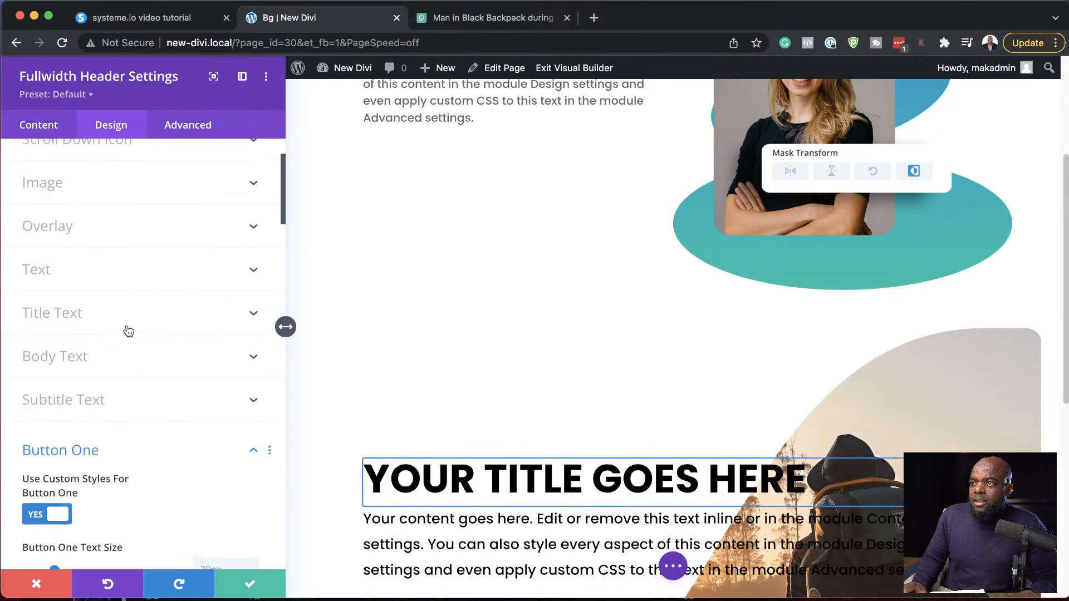
scroll(127, 330, "up", 3)
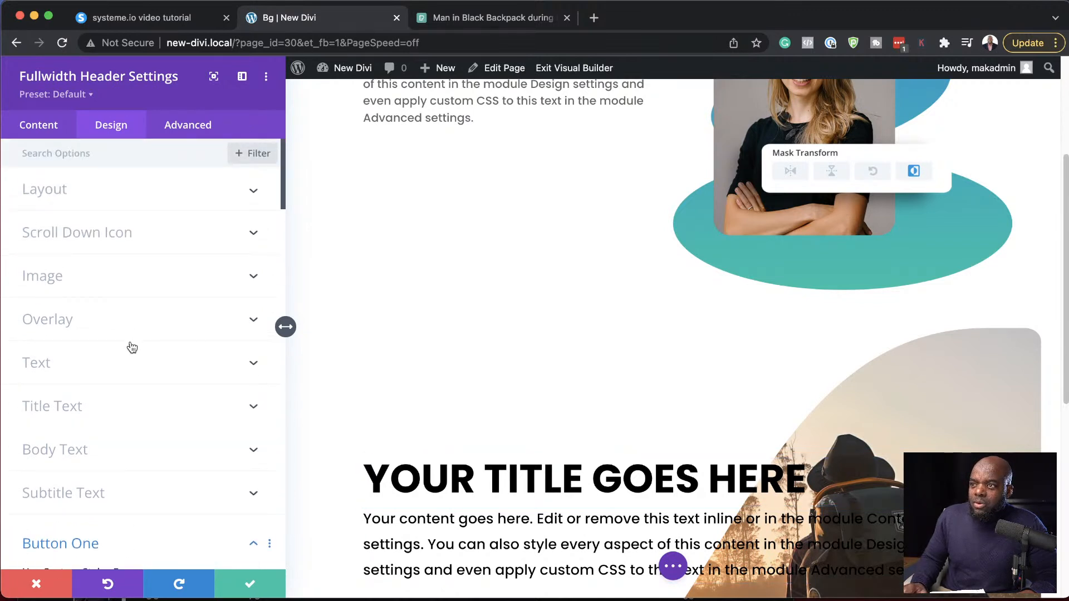
scroll(129, 334, "down", 10)
scroll(132, 347, "down", 10)
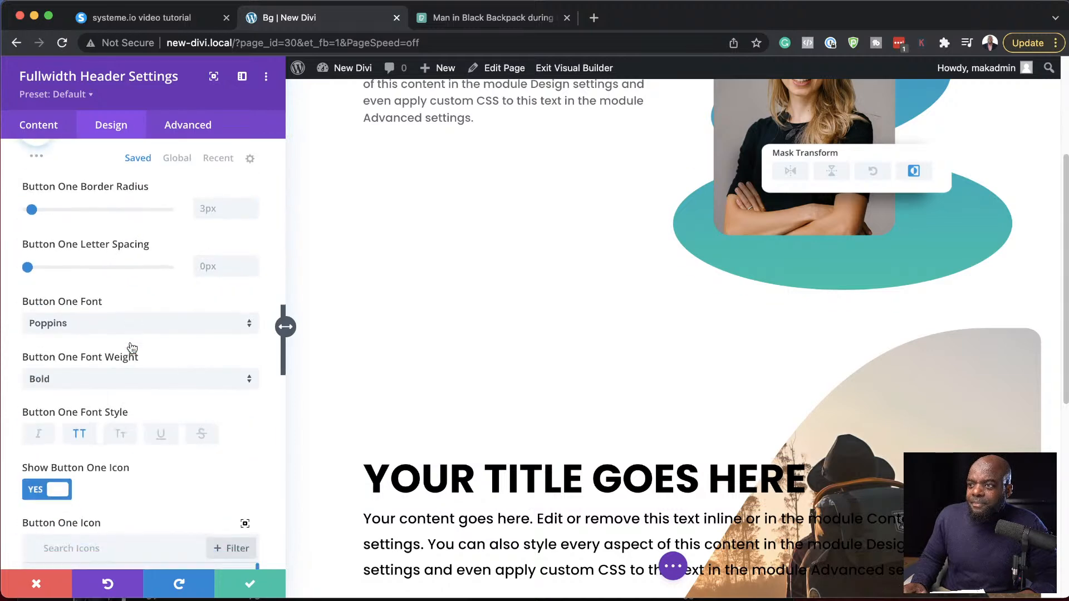
scroll(130, 344, "down", 10)
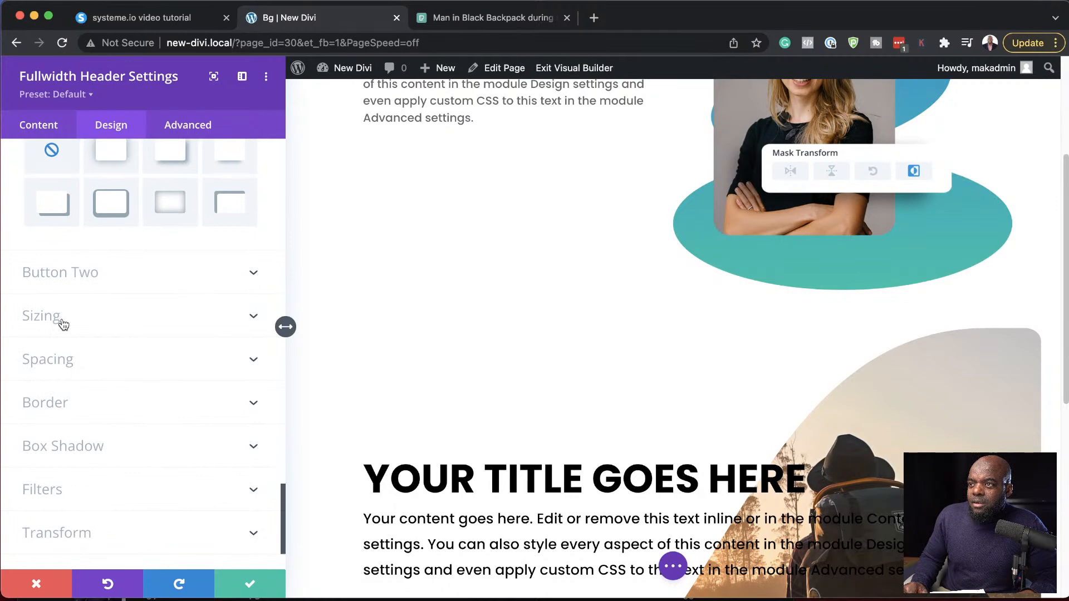
left_click(63, 325)
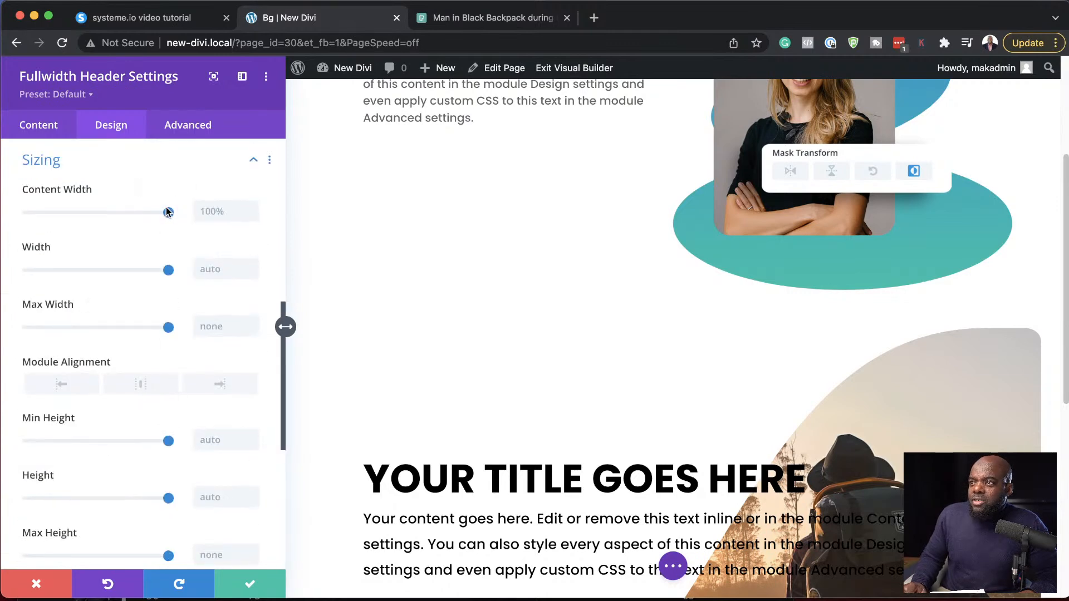
left_click_drag(166, 215, 97, 218)
scroll(733, 366, "down", 4)
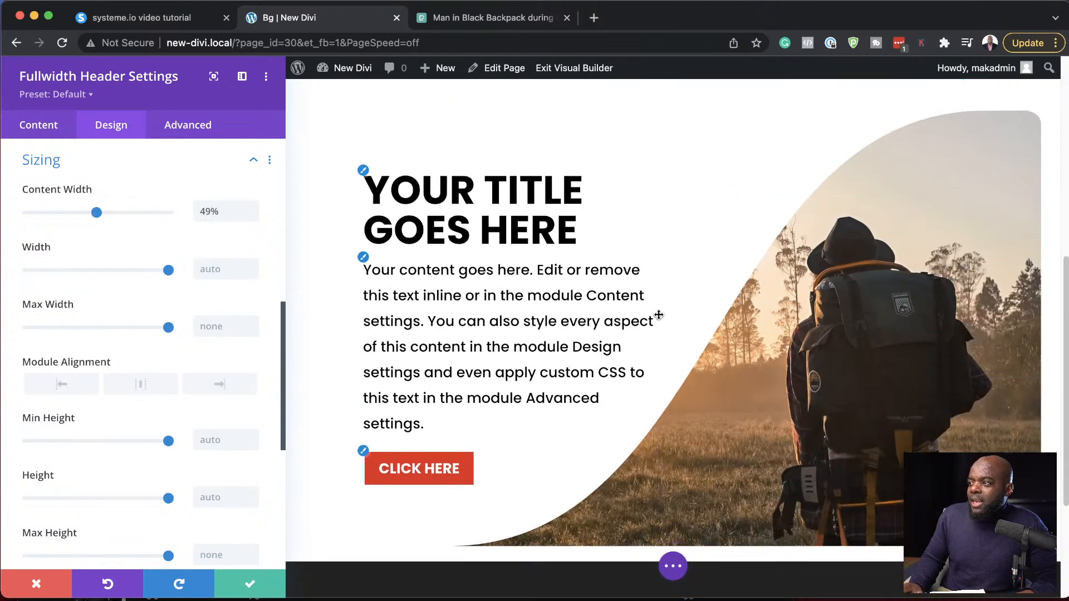
left_click(93, 214)
left_click_drag(94, 214, 84, 215)
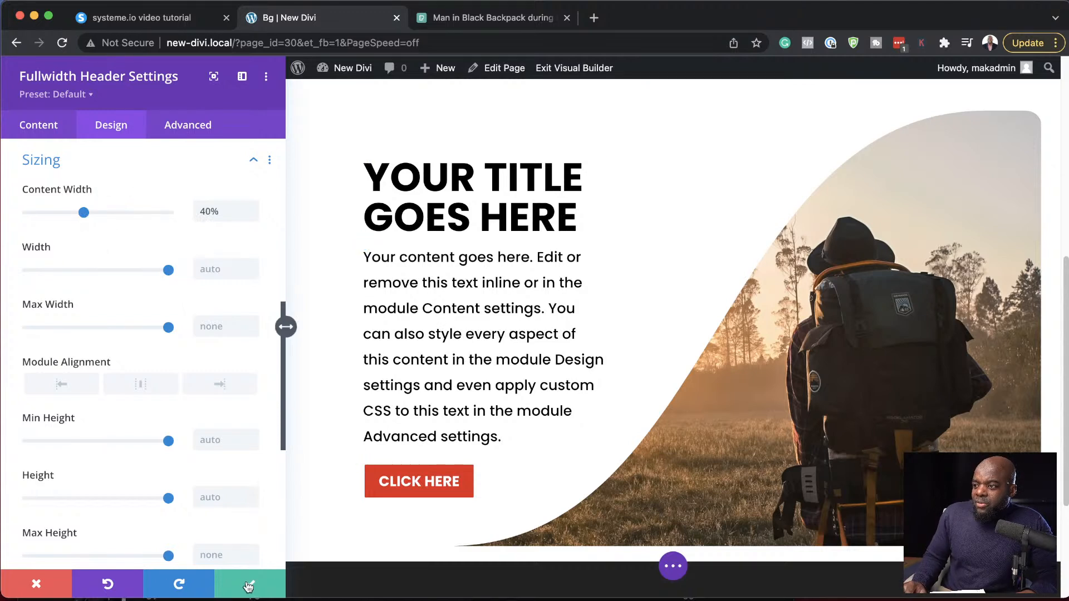
- Delete the header's body text from "aspect of" to the end and save the module settings
left_click(62, 128)
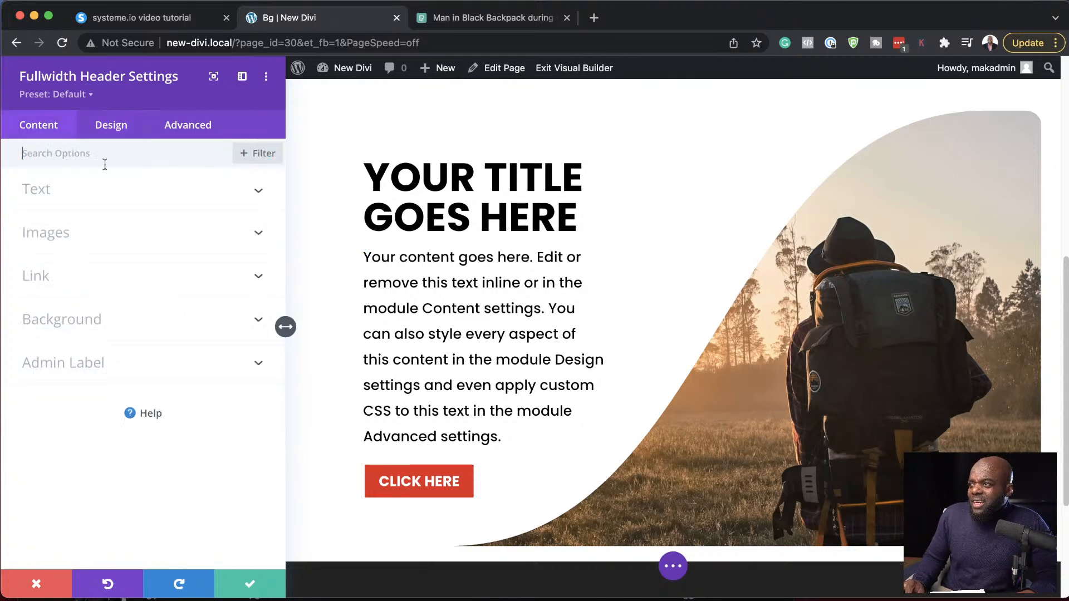
left_click(66, 198)
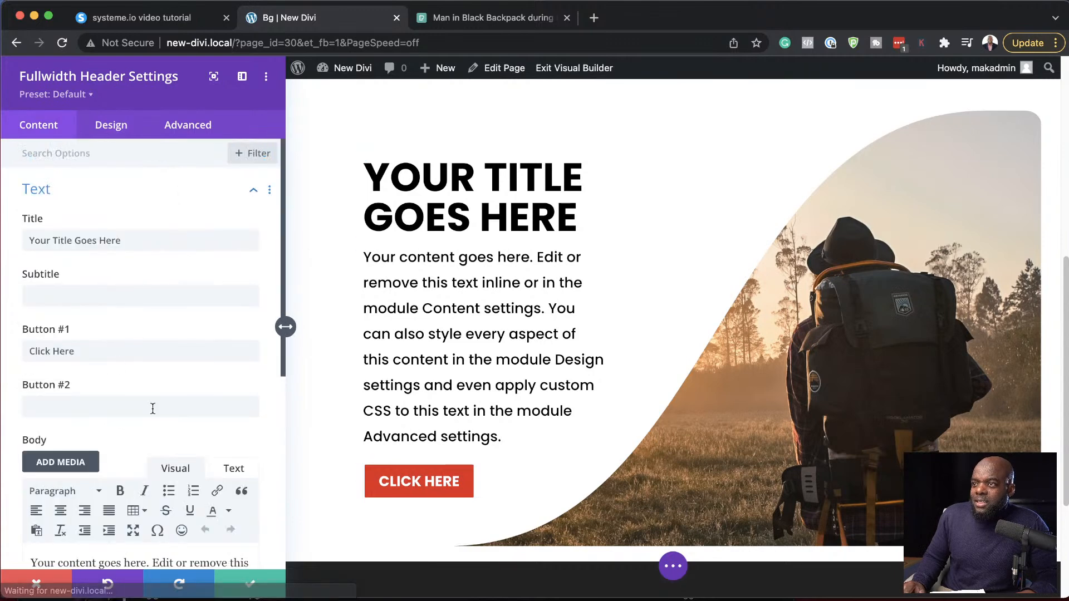
scroll(132, 398, "down", 4)
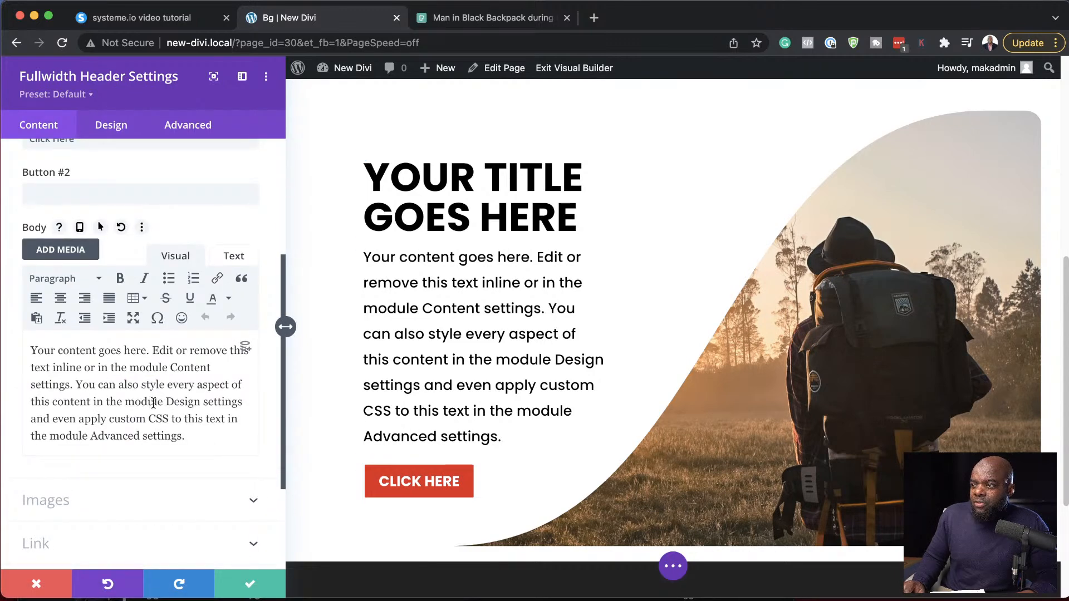
left_click_drag(197, 386, 221, 441)
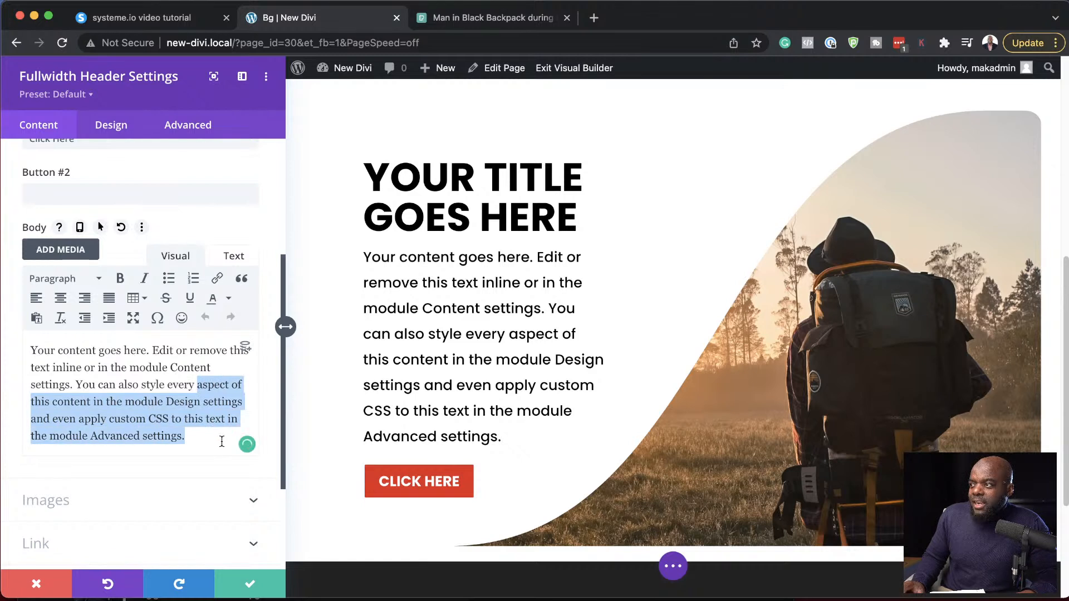
key("BackSpace")
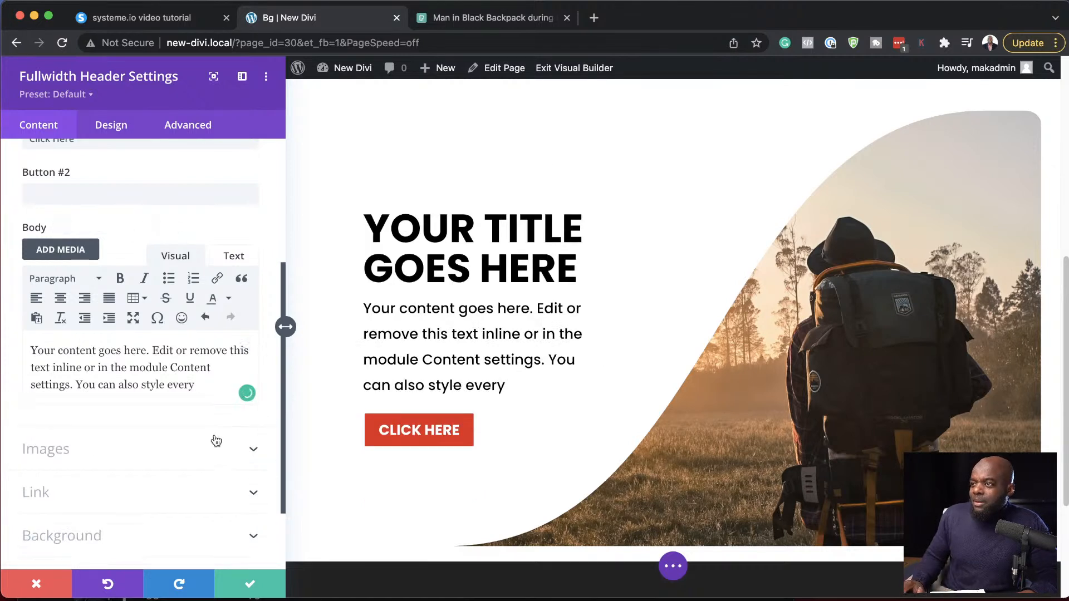
left_click(250, 584)
- Reopen the fullwidth header's settings and change its background color to orange
scroll(684, 453, "down", 4)
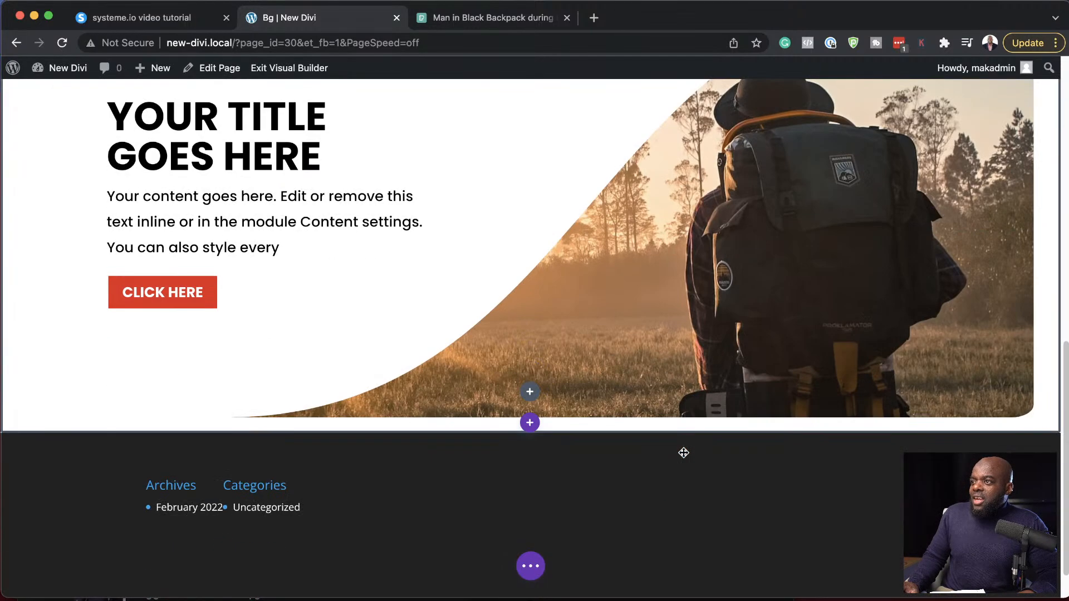
scroll(684, 453, "up", 3)
scroll(684, 452, "up", 1)
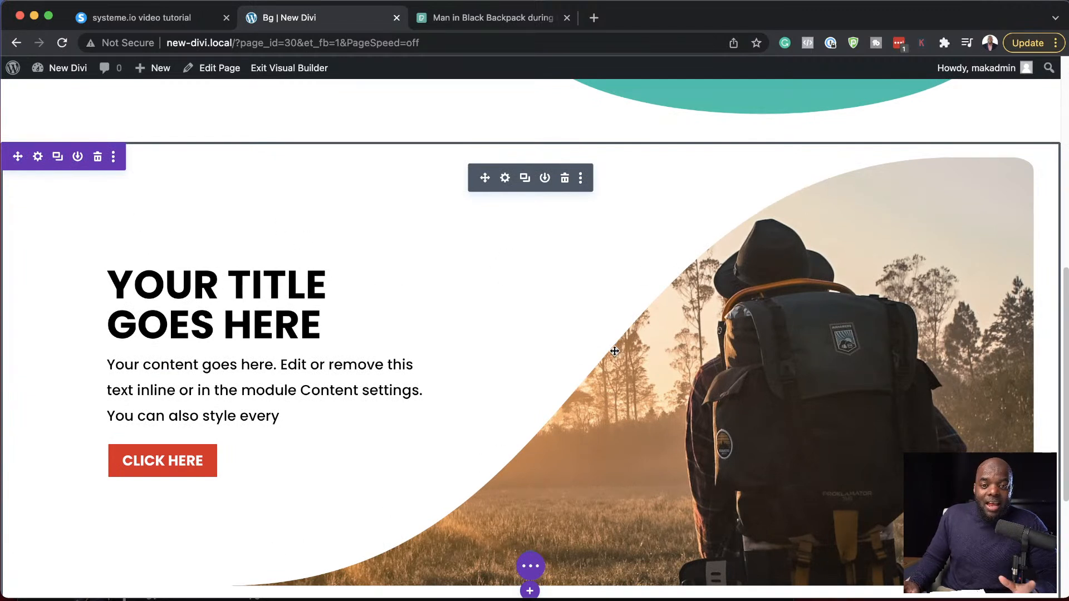
left_click(505, 178)
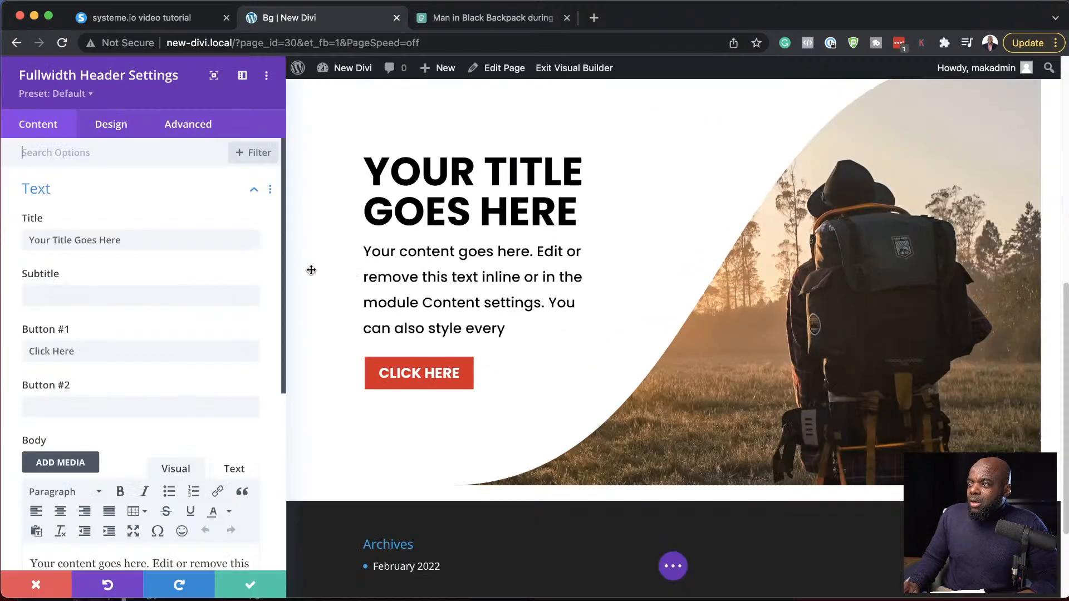
scroll(139, 430, "down", 5)
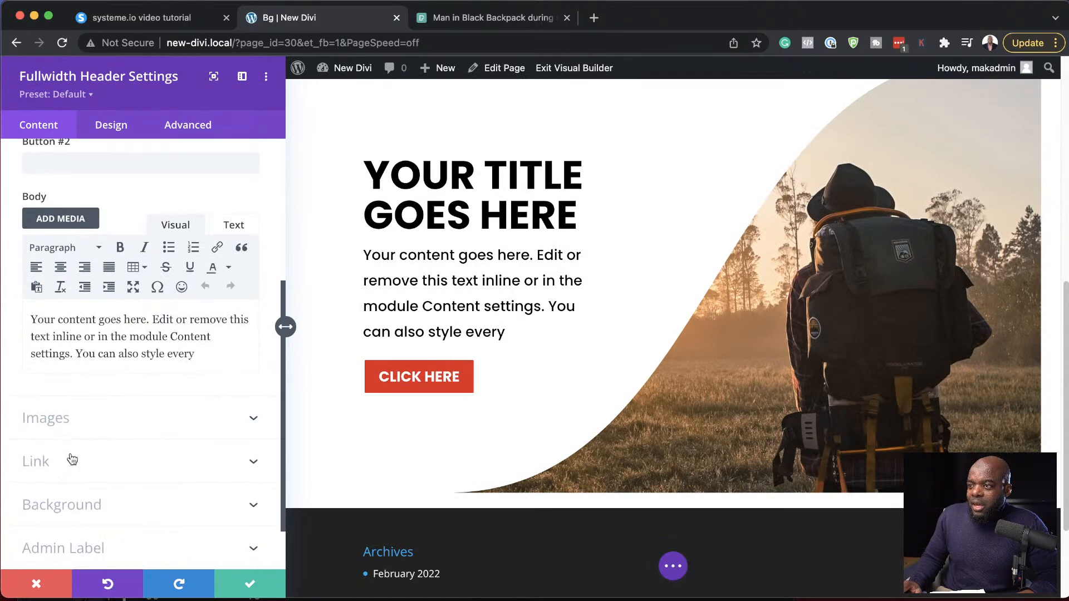
left_click(89, 509)
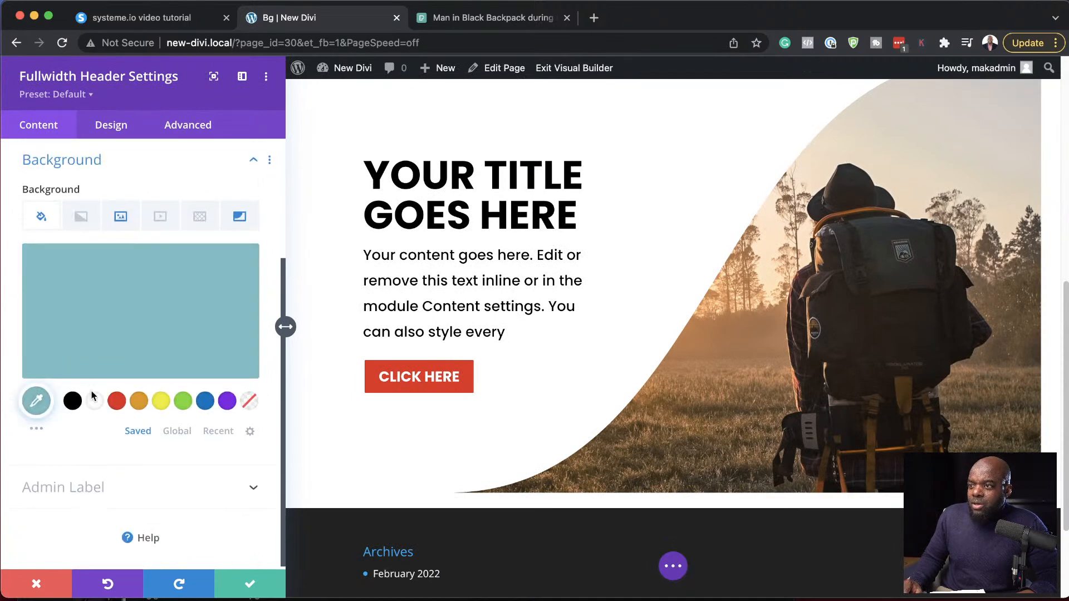
left_click(139, 406)
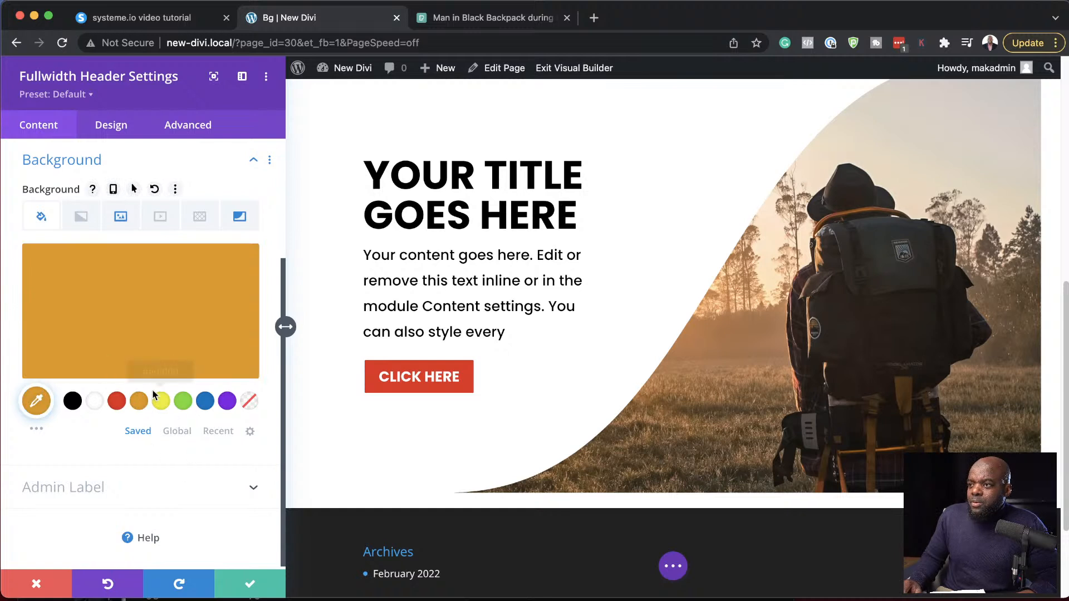
- Change the fullwidth header's background mask to Diagonal Pills and save the module settings
left_click(237, 220)
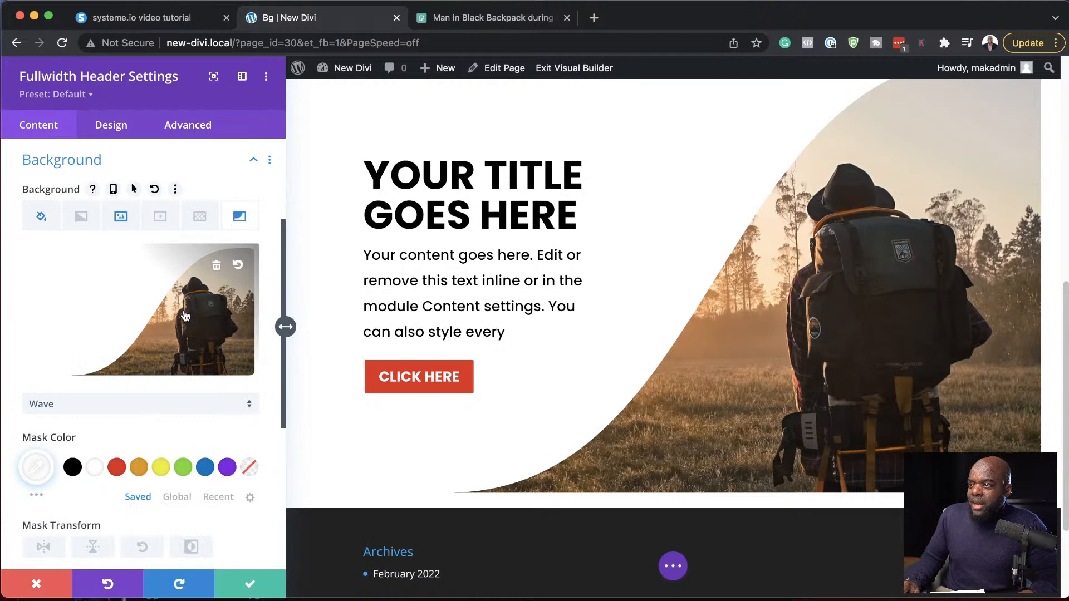
scroll(147, 437, "down", 1)
left_click(134, 408)
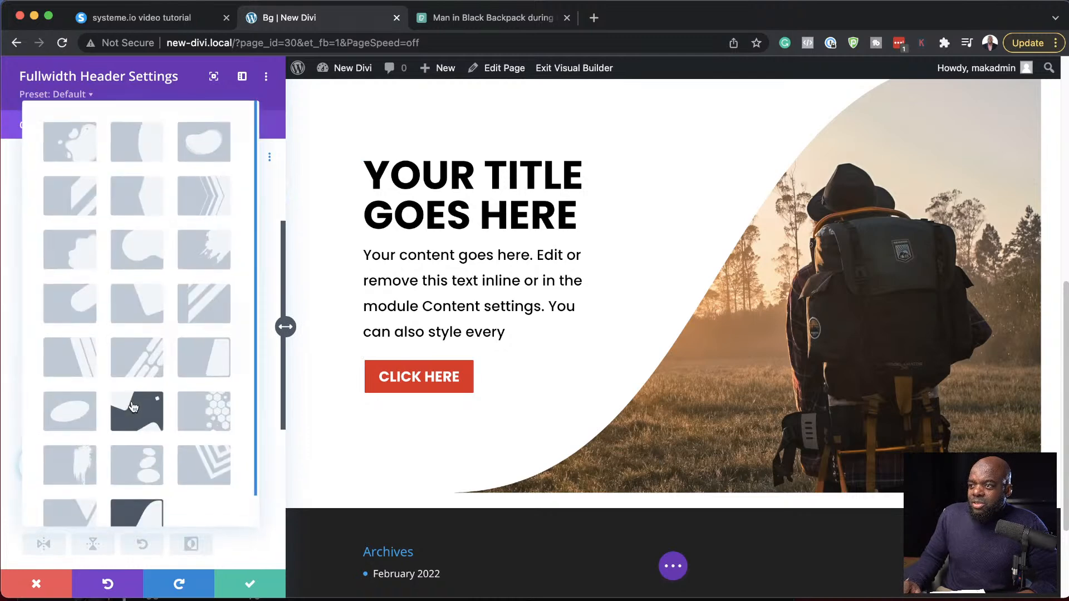
left_click(151, 363)
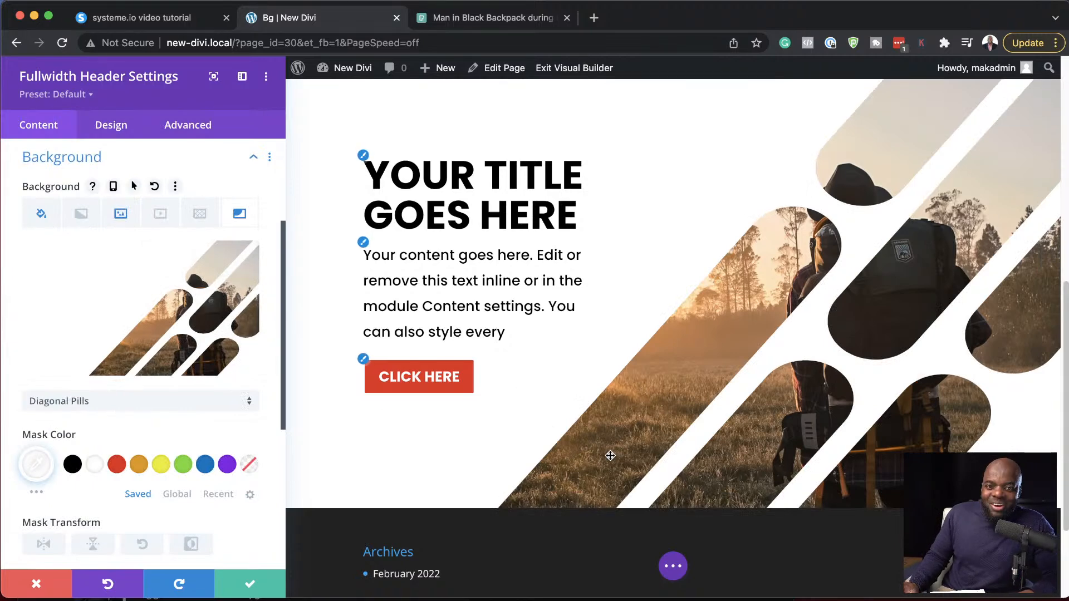
scroll(610, 456, "up", 1)
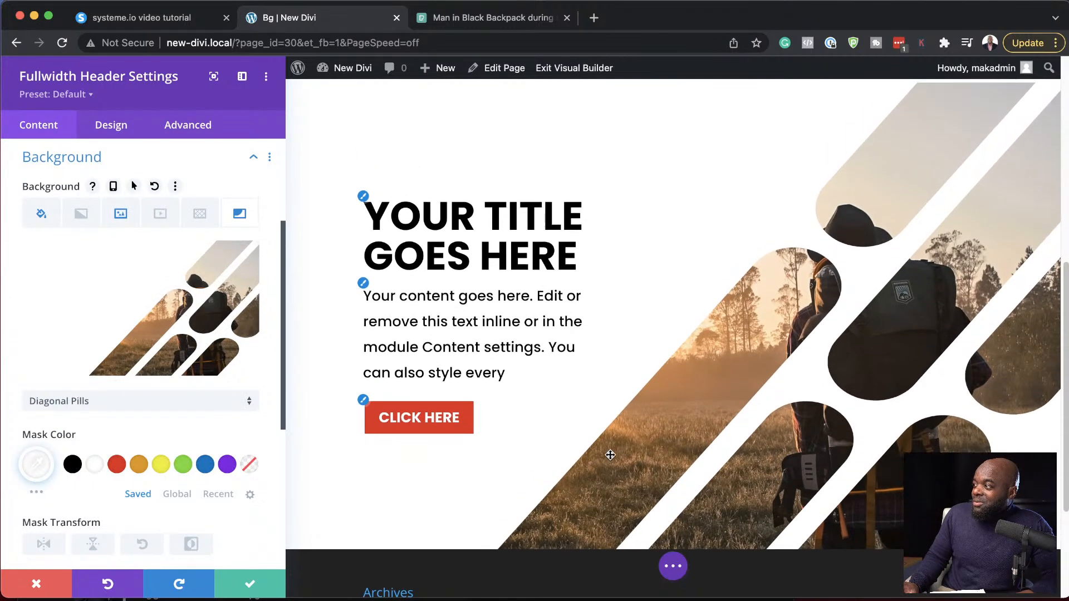
left_click(274, 582)
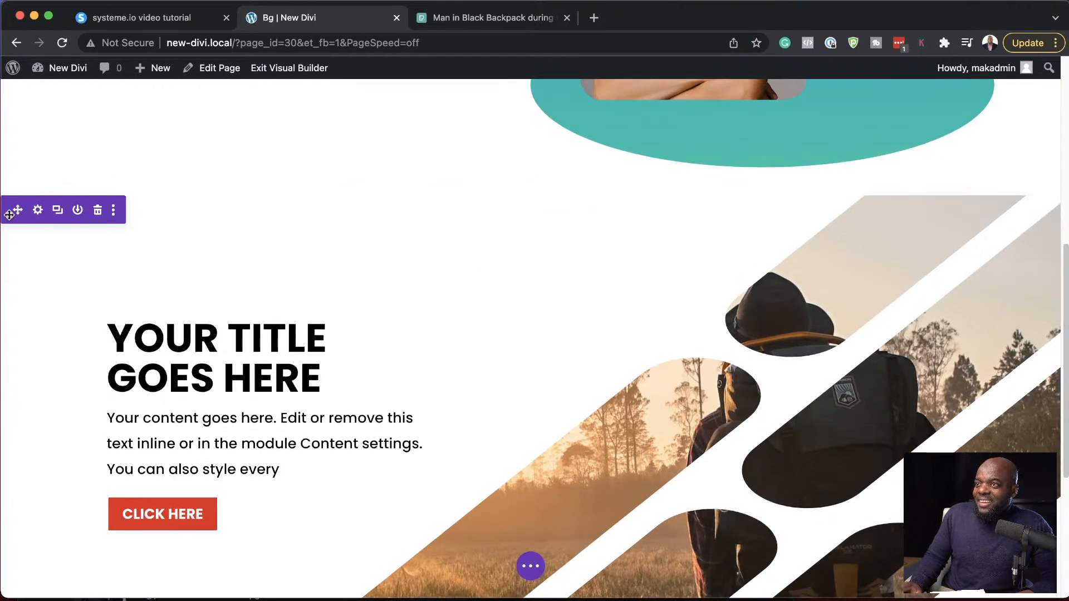
- Move the section containing the fullwidth header to the top of the page, above the section with the woman's photo
scroll(22, 175, "up", 5)
left_click_drag(22, 171, 39, 80)
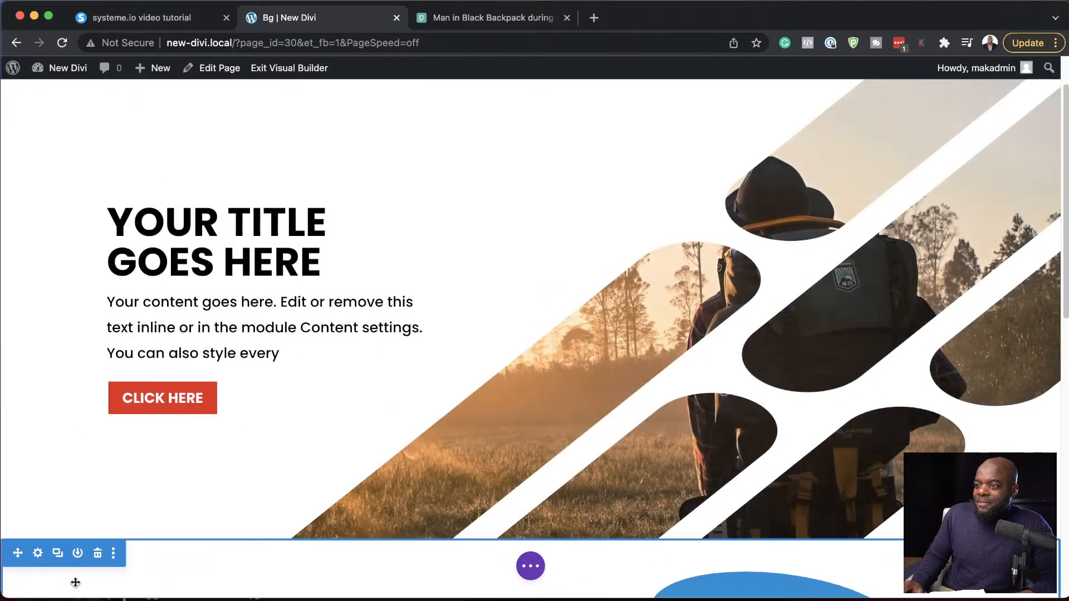
scroll(702, 411, "up", 2)
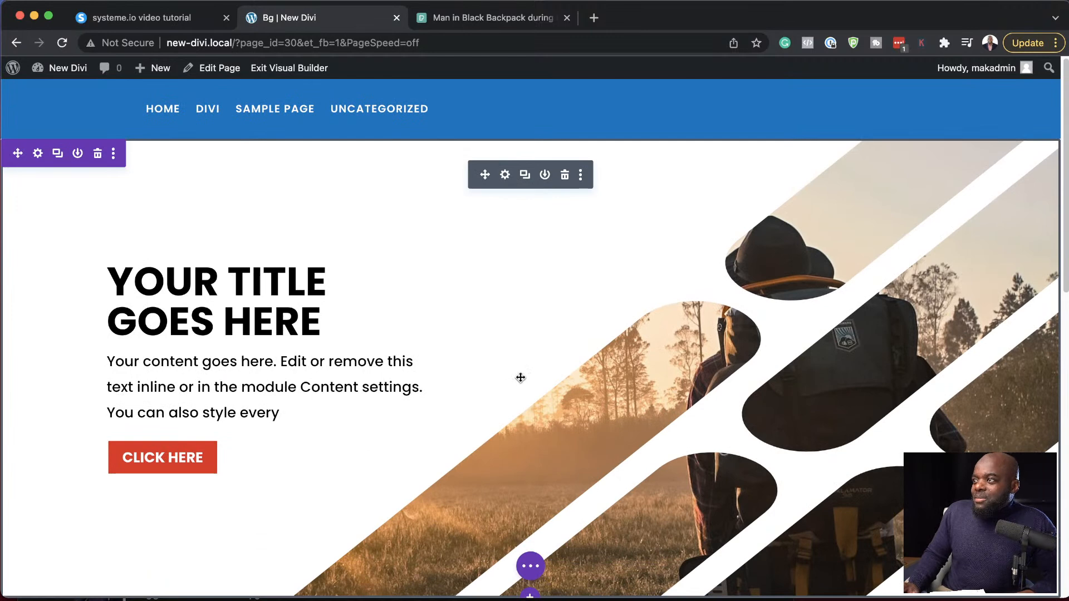
scroll(780, 390, "down", 1)
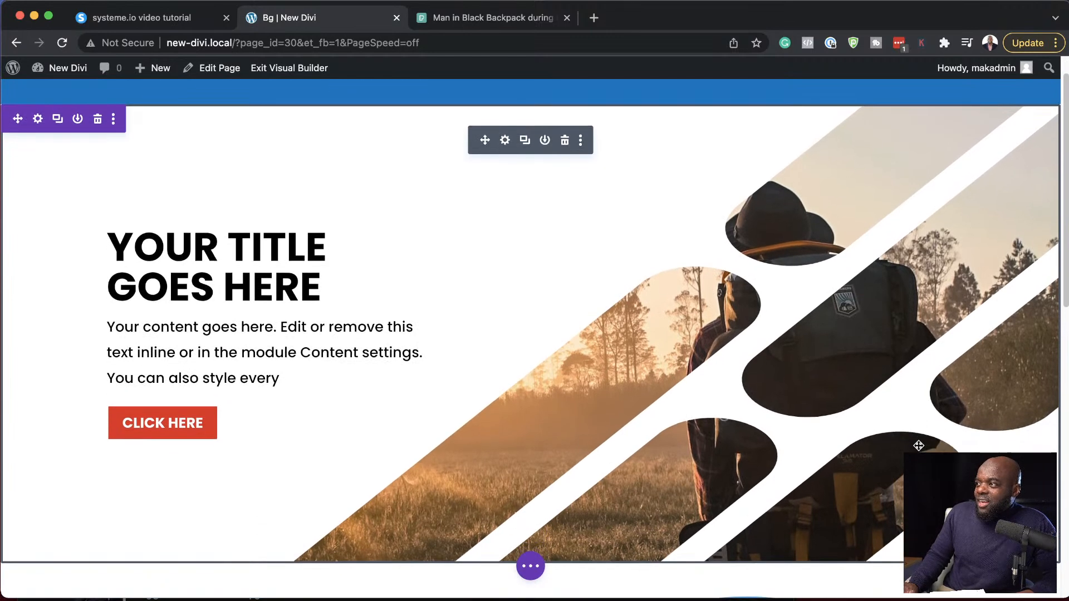
- Reopen the fullwidth header's background mask settings and flip the mask vertically
left_click(505, 141)
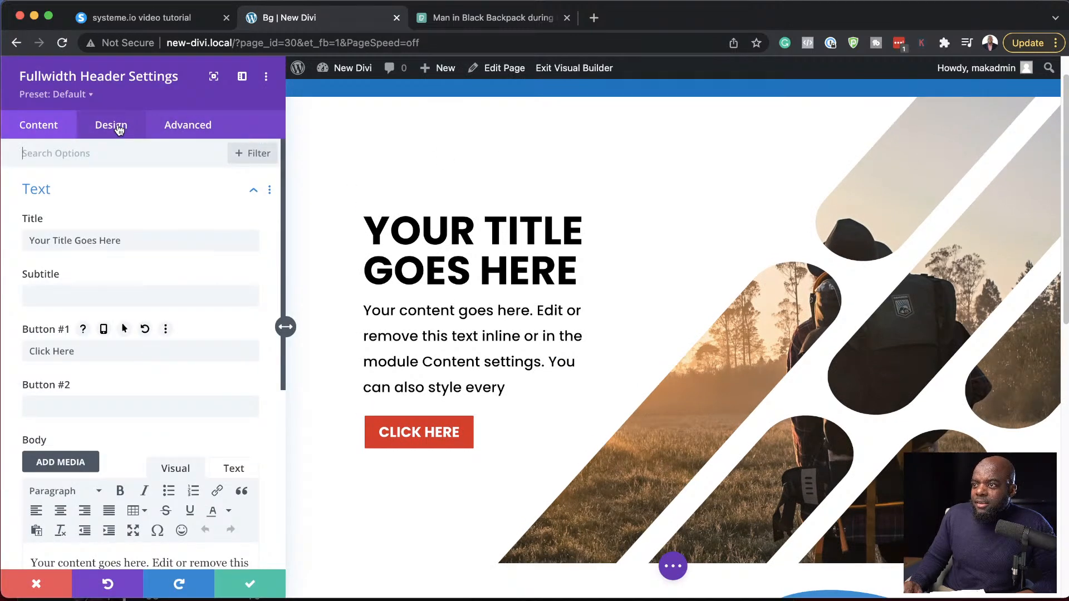
scroll(148, 329, "down", 5)
scroll(111, 423, "down", 1)
left_click(95, 467)
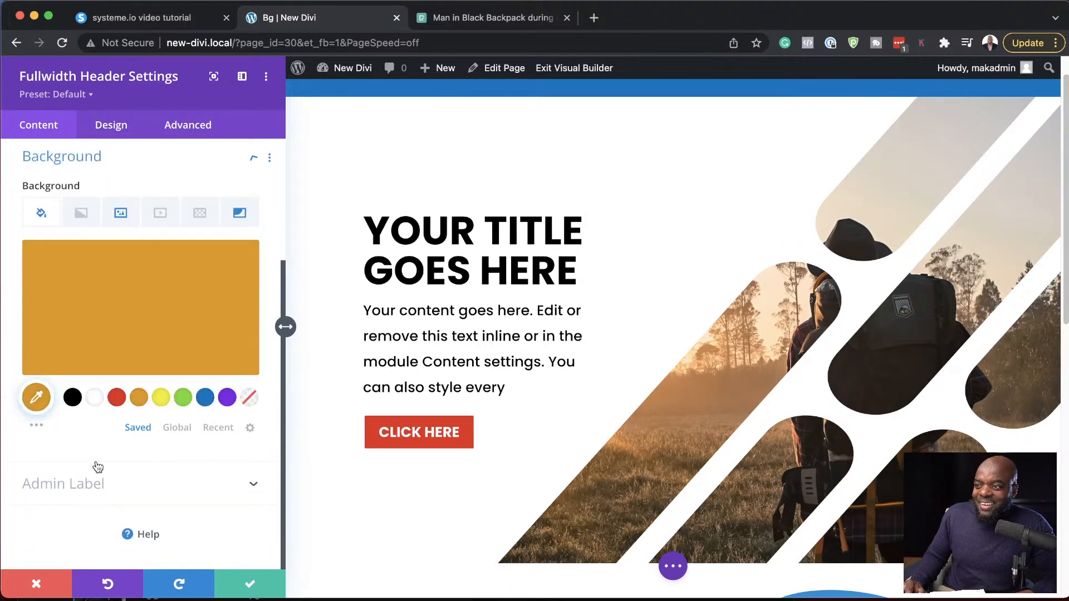
left_click(240, 218)
scroll(136, 462, "down", 3)
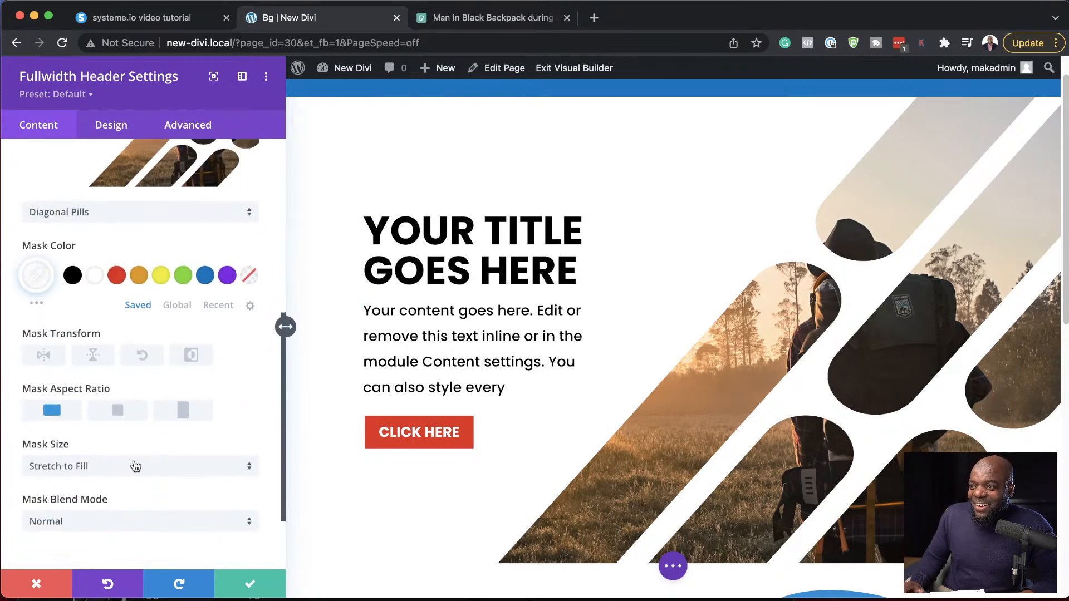
left_click(93, 356)
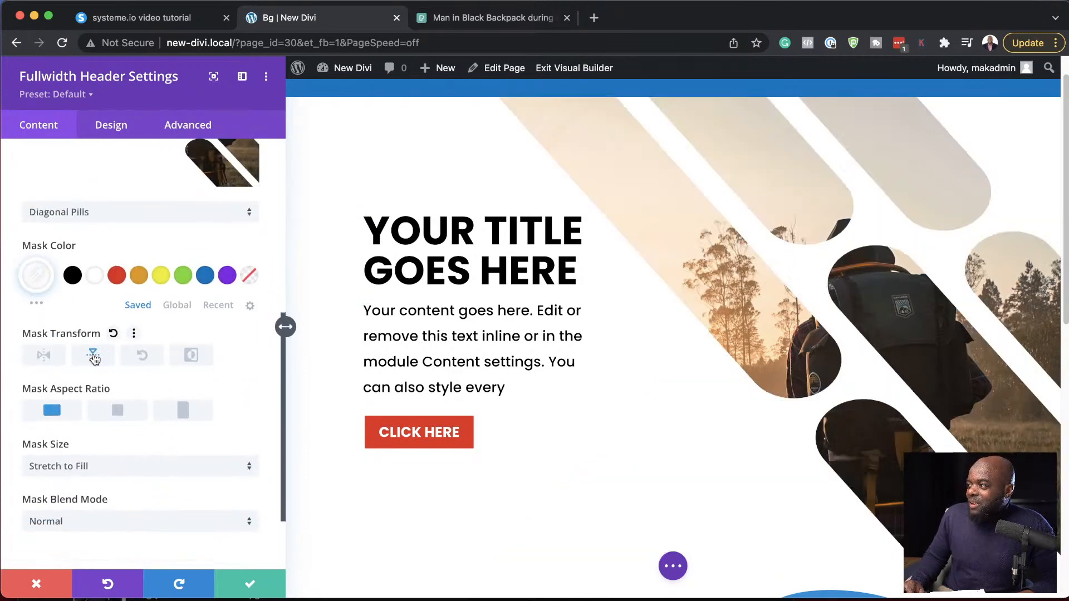
scroll(838, 552, "up", 2)
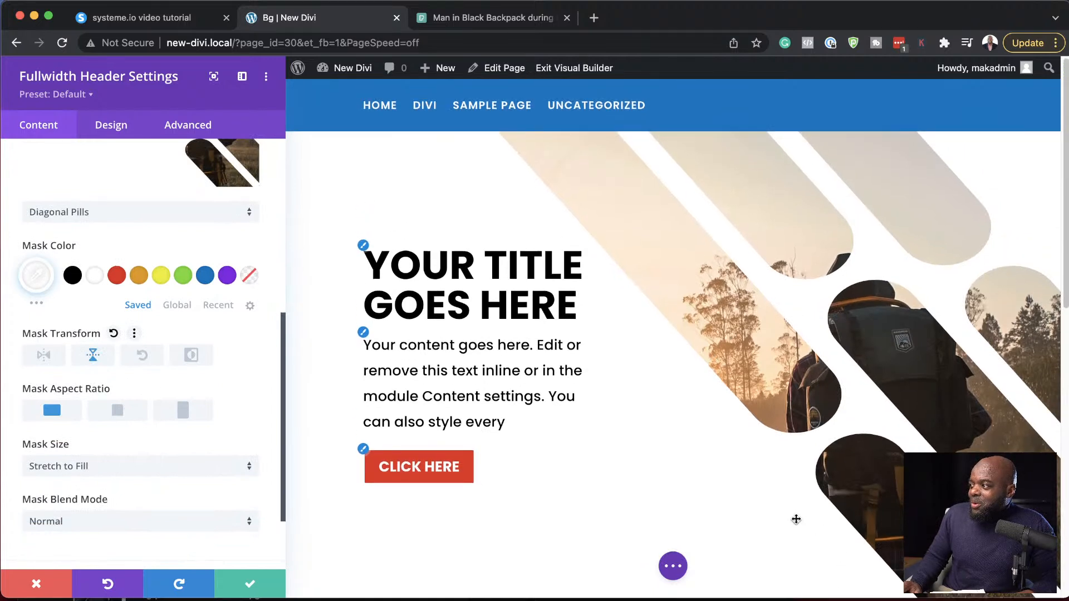
- Try the square and portrait aspect ratios on the header's mask and return it to landscape
left_click(118, 412)
left_click(194, 422)
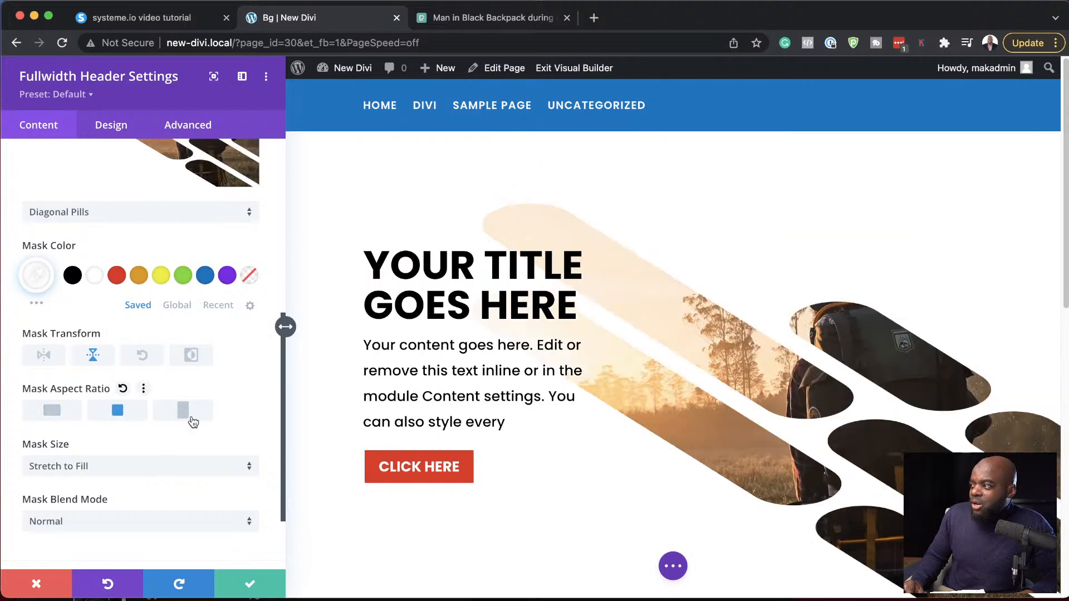
left_click(52, 411)
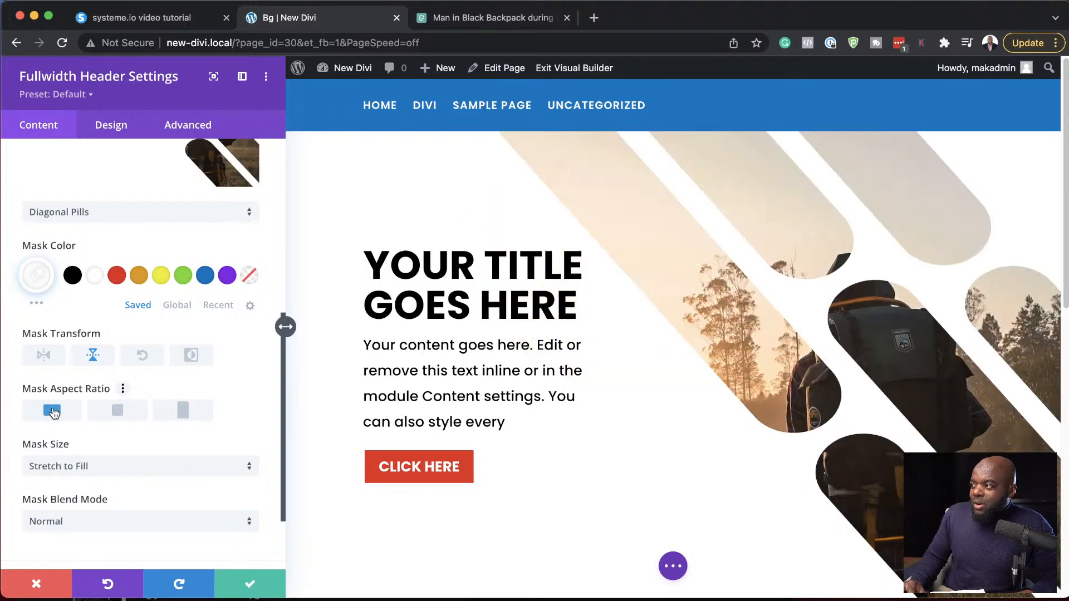
scroll(718, 323, "down", 7)
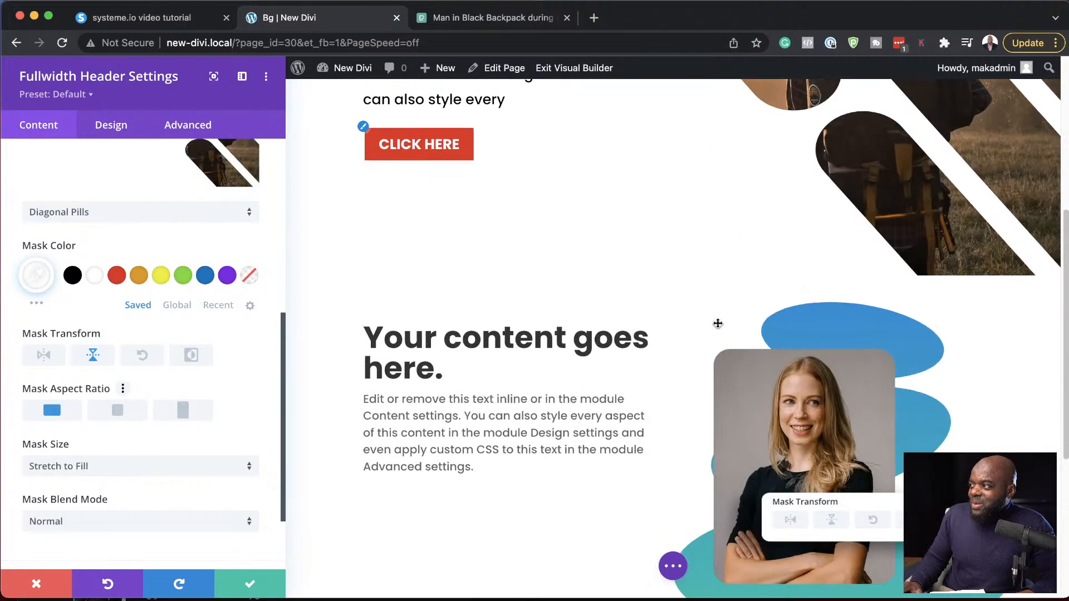
scroll(718, 324, "up", 8)
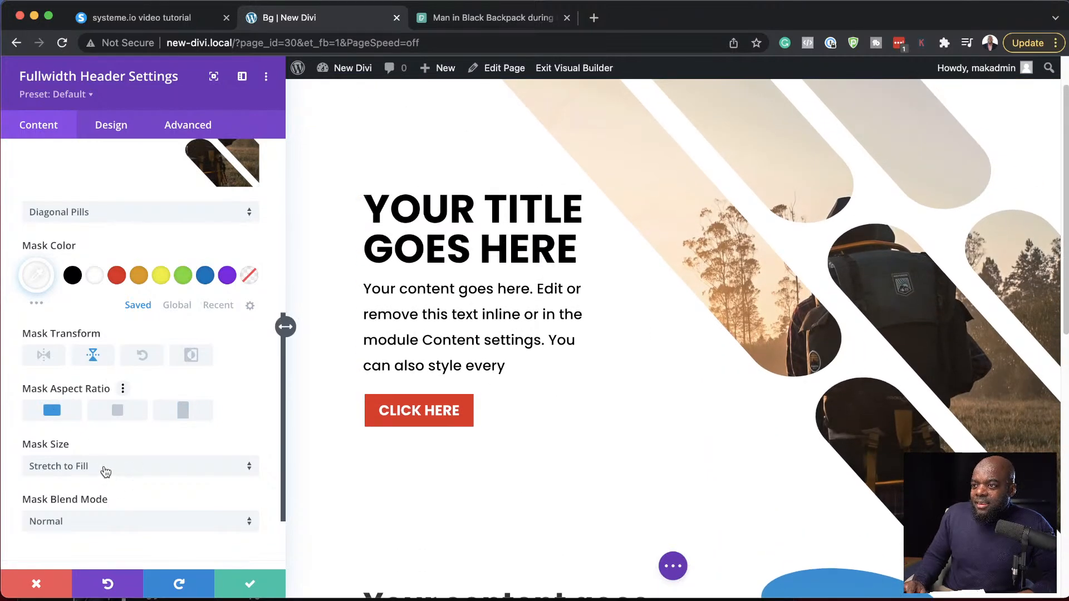
- Try the Saturation, Difference and Multiply blend modes on the header's background mask
scroll(165, 504, "up", 1)
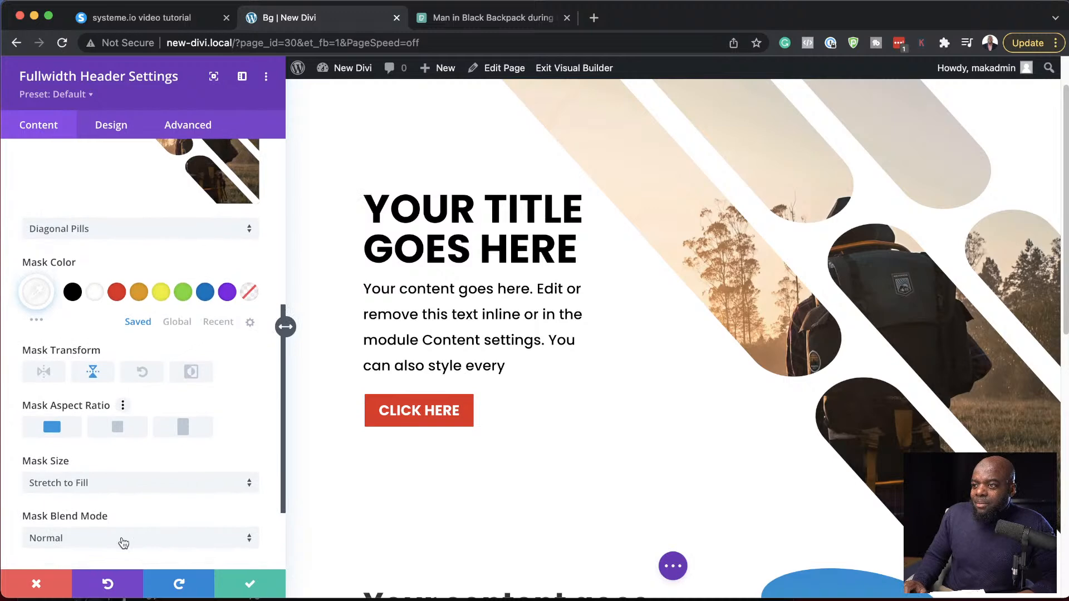
left_click(123, 543)
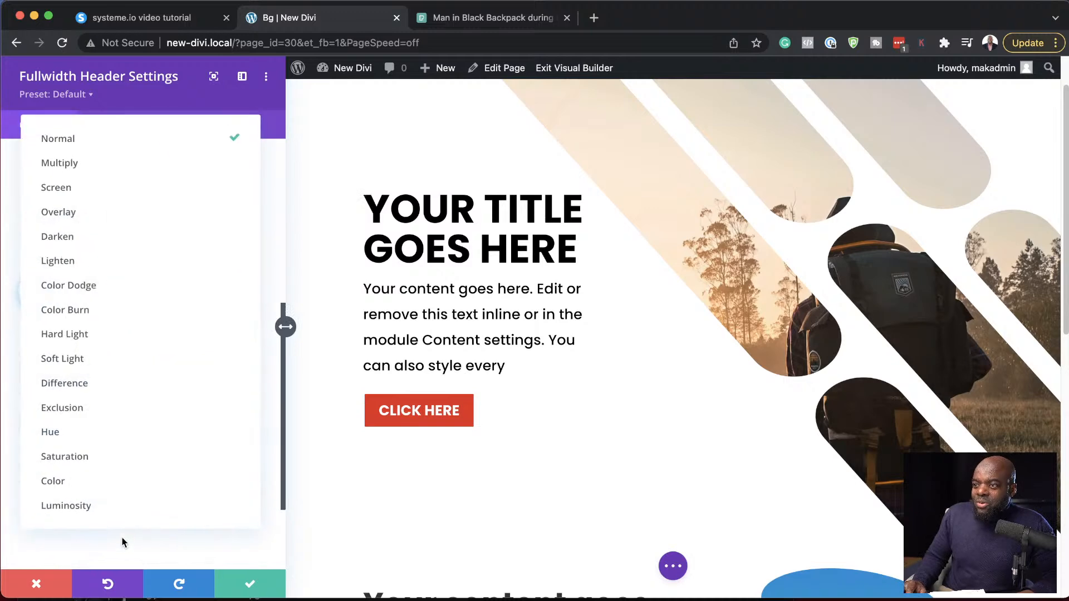
left_click(92, 457)
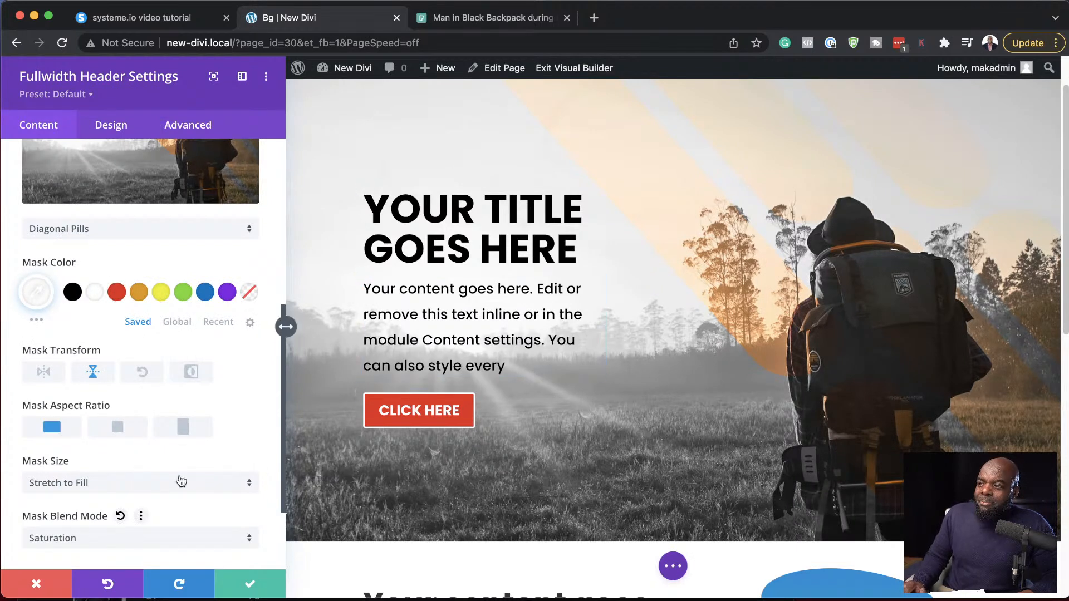
scroll(182, 519, "down", 3)
left_click(137, 429)
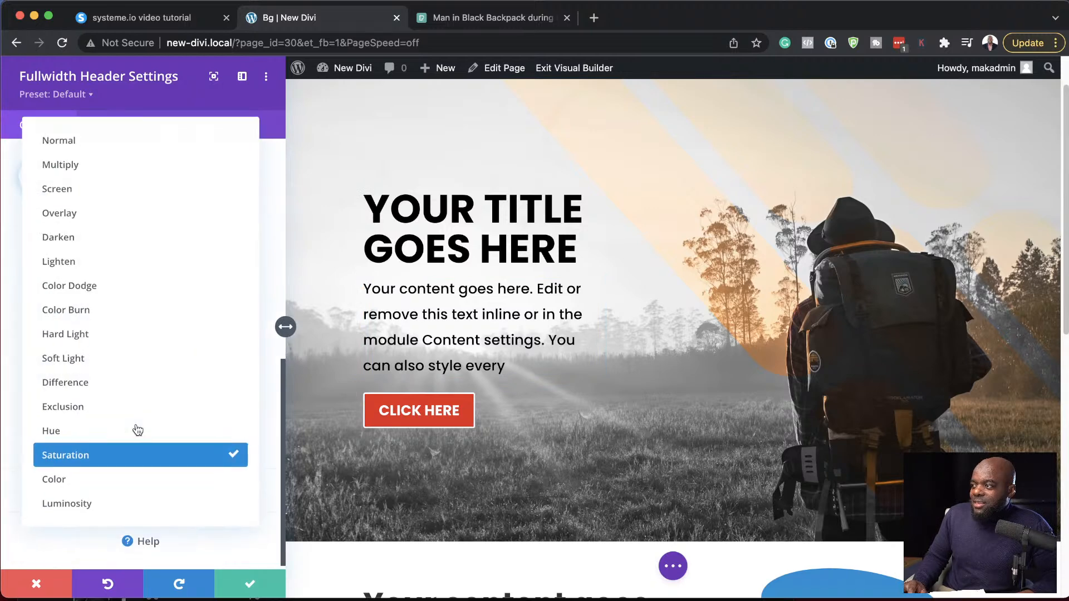
left_click(92, 385)
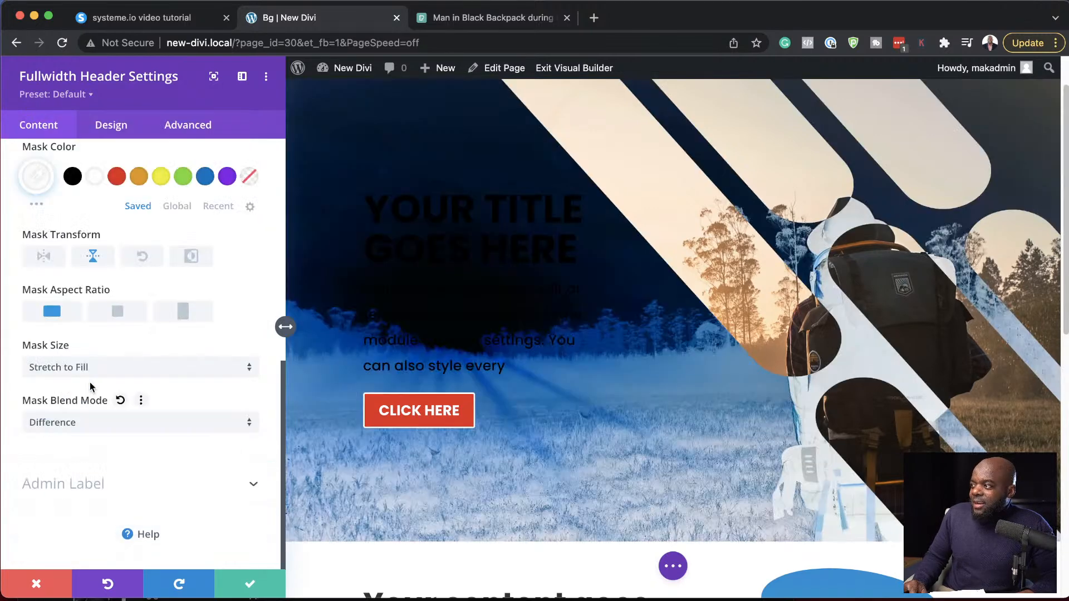
left_click(100, 424)
left_click(139, 166)
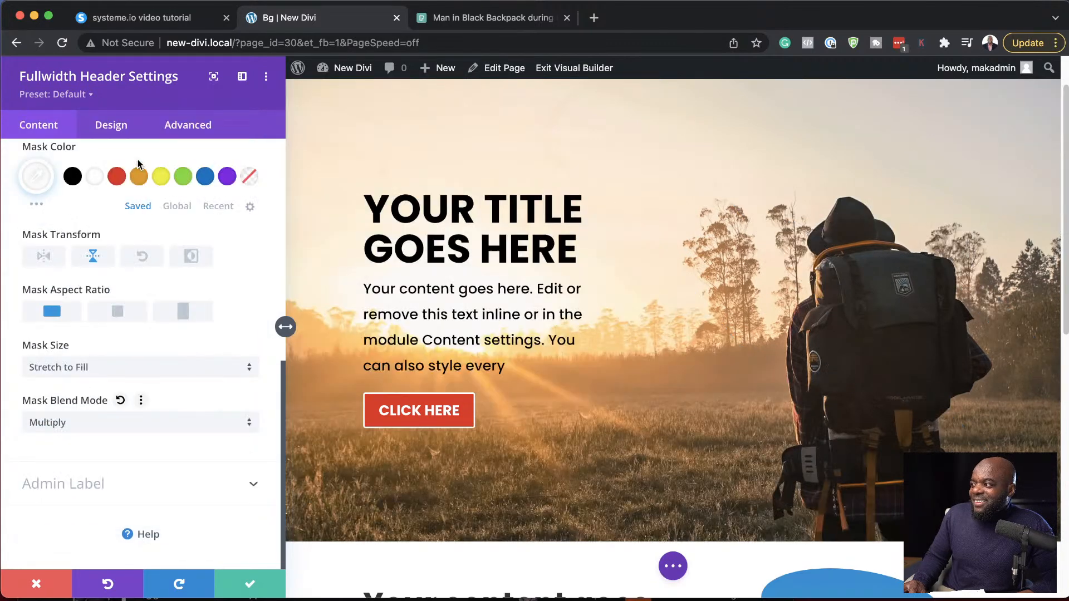
- Try the Overlay and Soft Light blend modes on the header's background mask
left_click(87, 429)
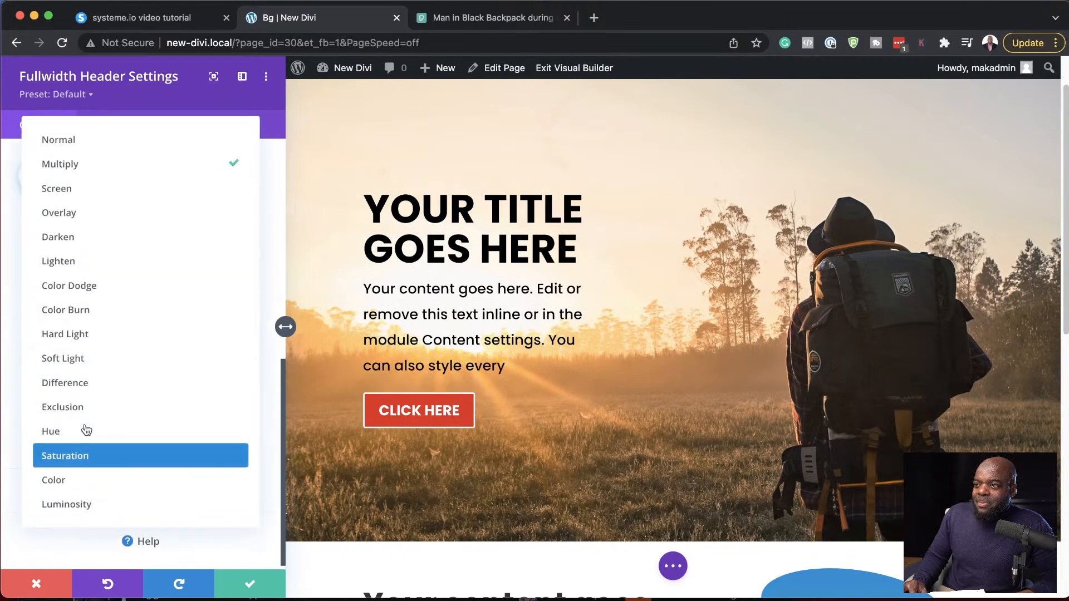
left_click(110, 219)
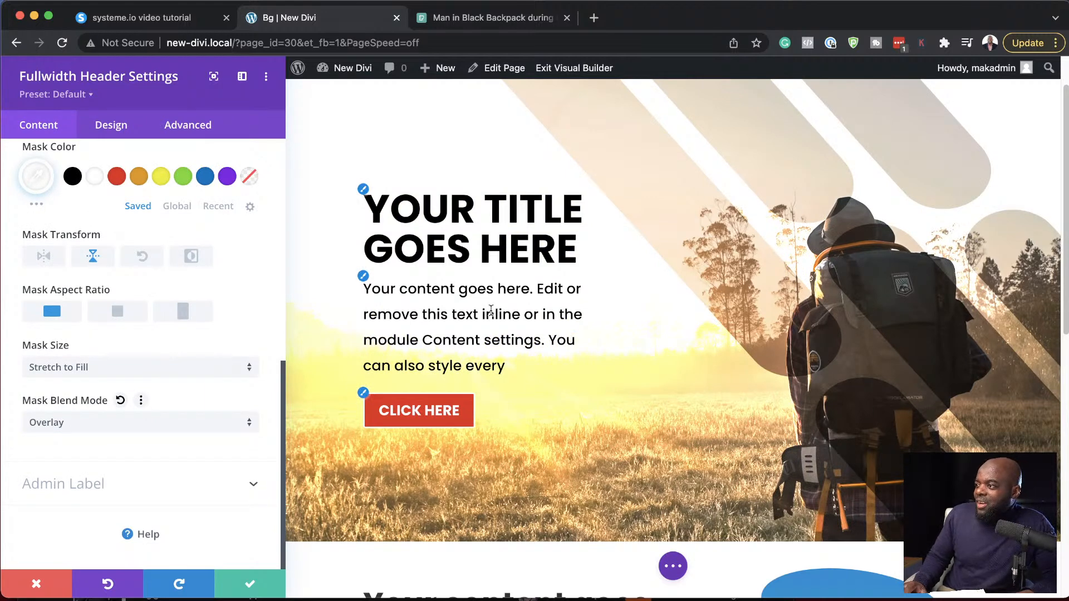
left_click(85, 429)
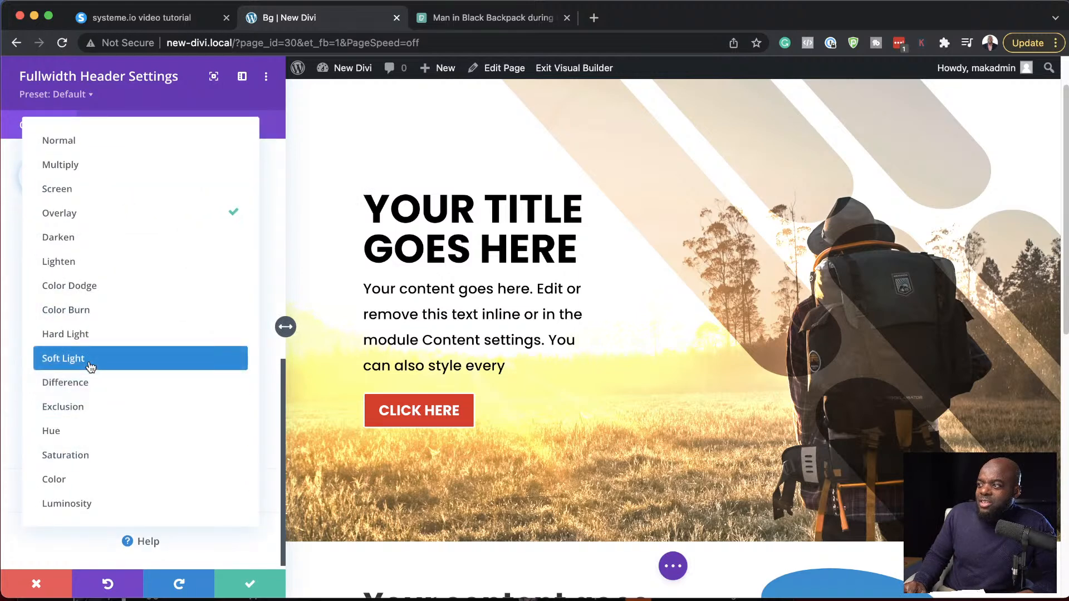
left_click(89, 362)
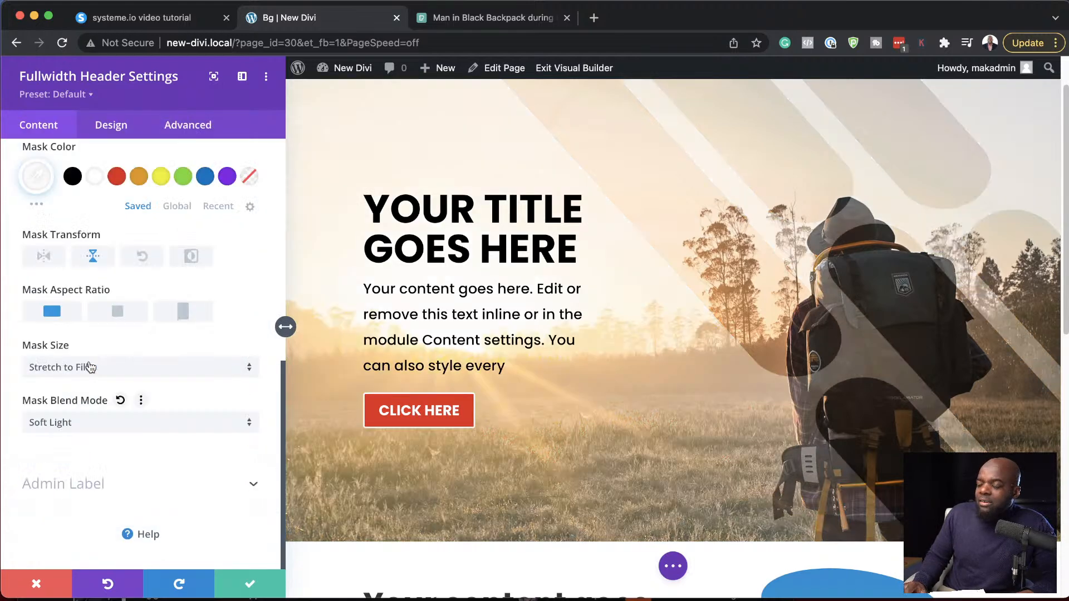
- Check the mask size options without changing them and set the mask blend mode back to Normal
left_click(133, 372)
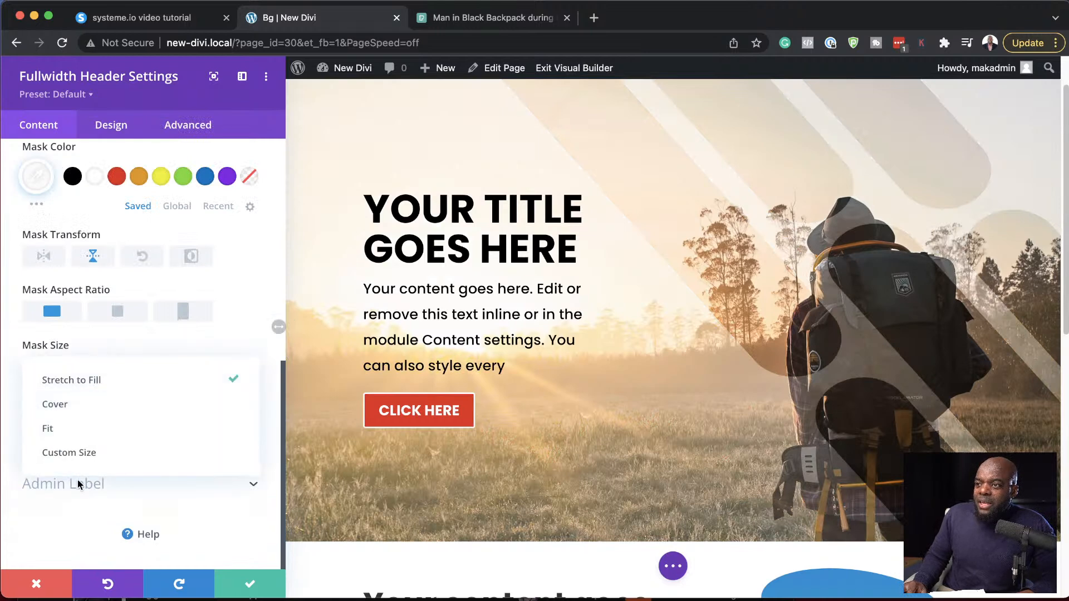
left_click(6, 437)
left_click(56, 430)
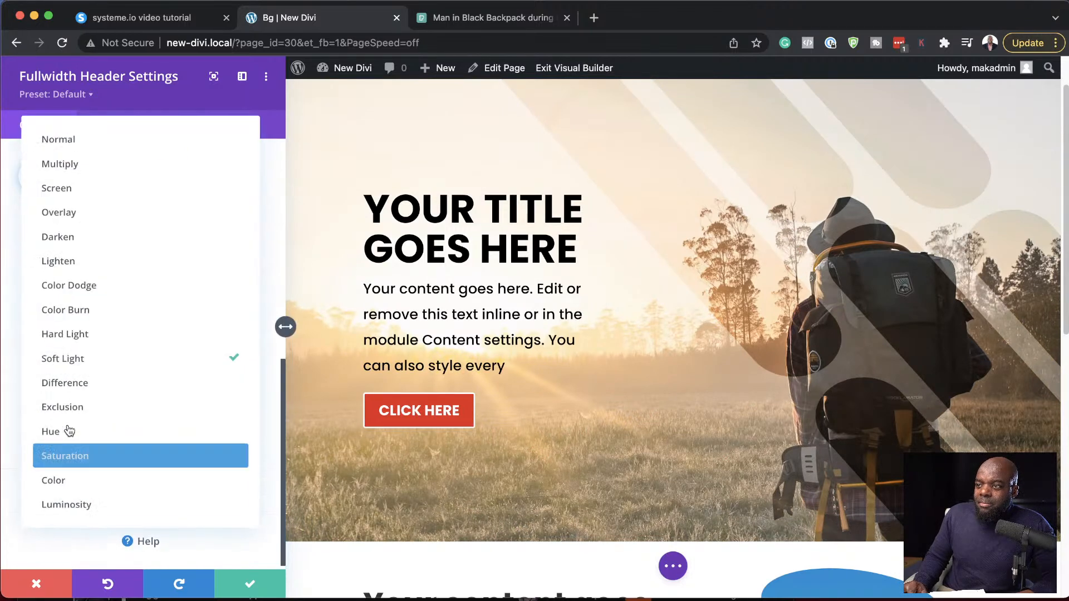
left_click(114, 143)
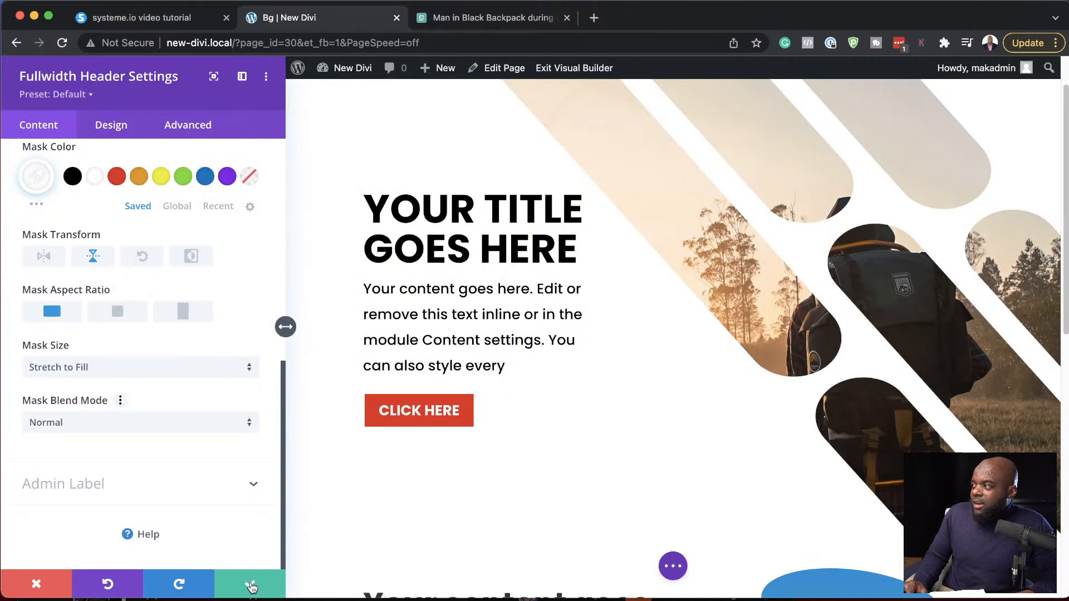
- Try the Honeycomb and Triangles mask shapes on the fullwidth header's background
scroll(199, 375, "up", 6)
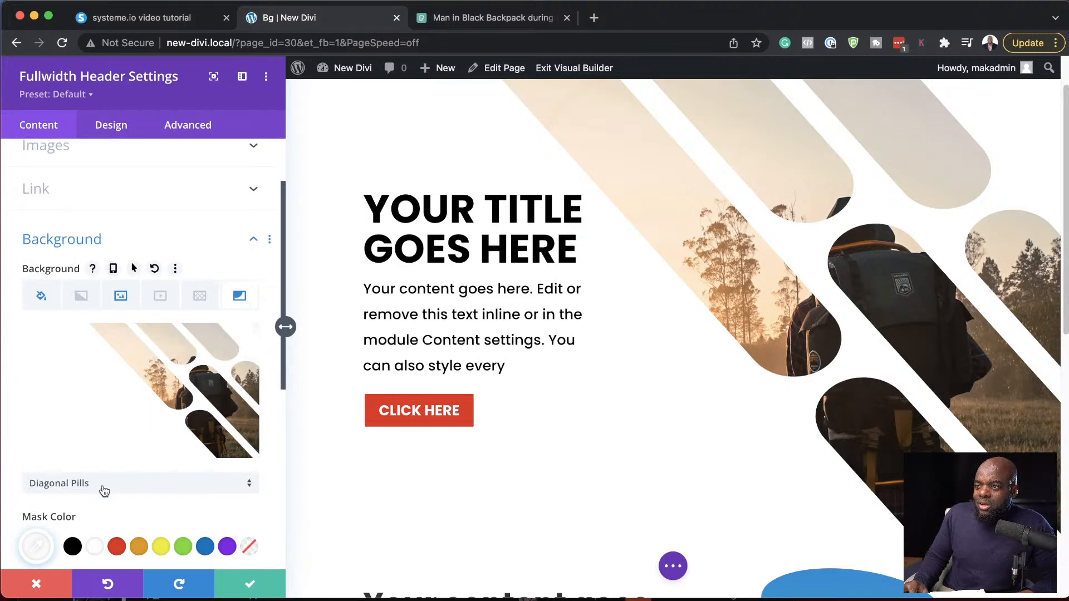
left_click(143, 399)
scroll(174, 457, "down", 1)
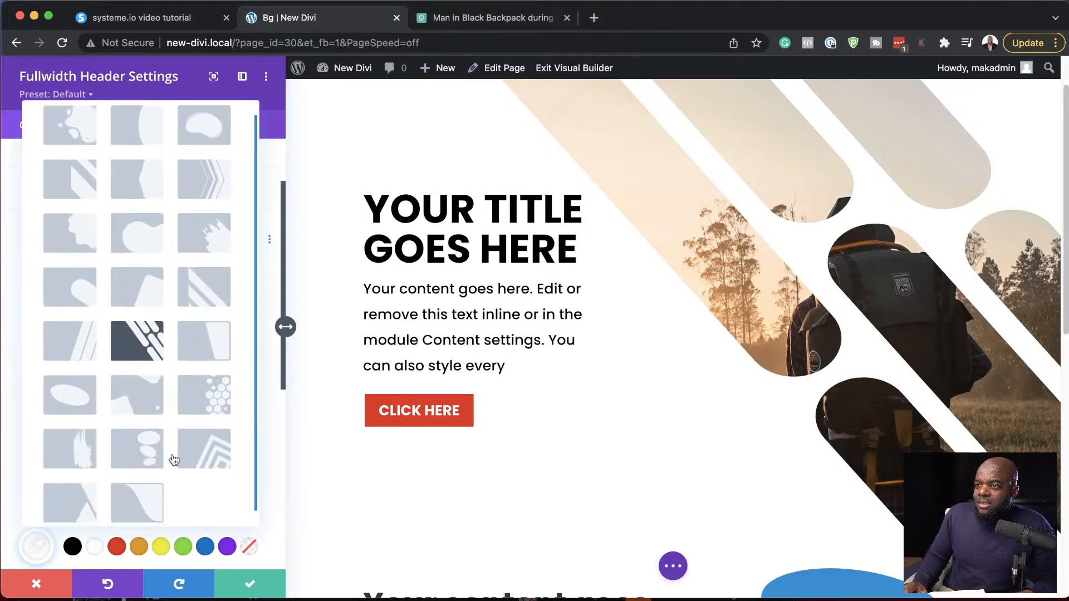
left_click(220, 396)
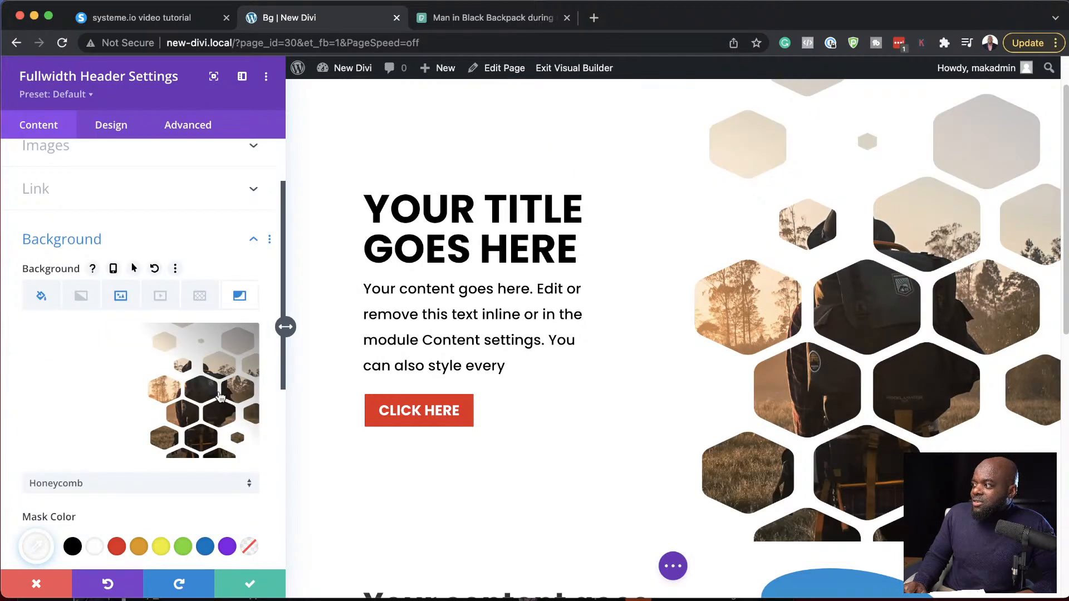
scroll(145, 449, "down", 1)
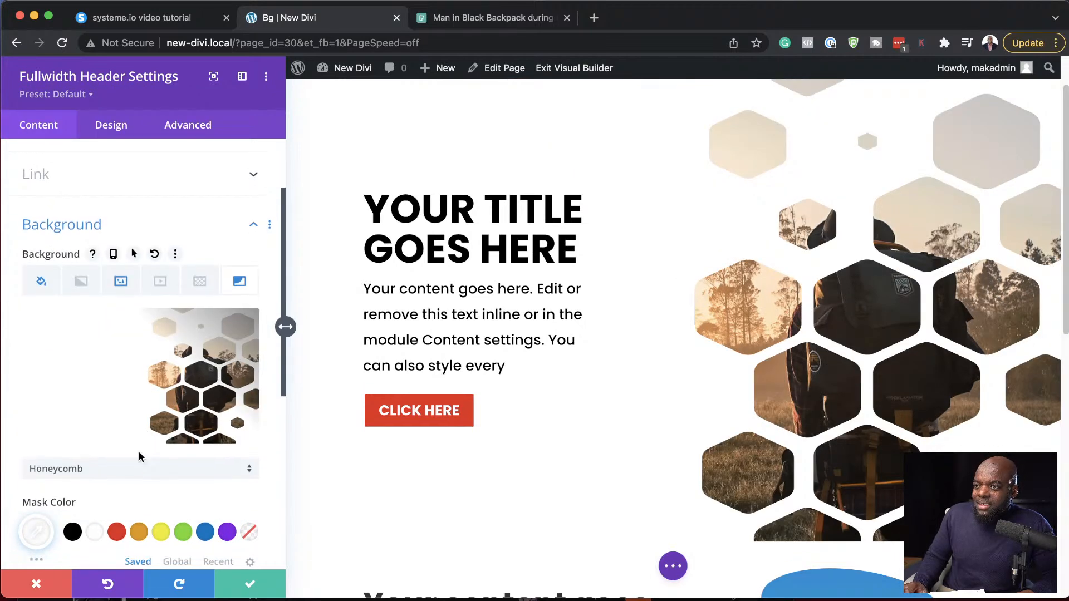
left_click(129, 471)
scroll(167, 419, "down", 1)
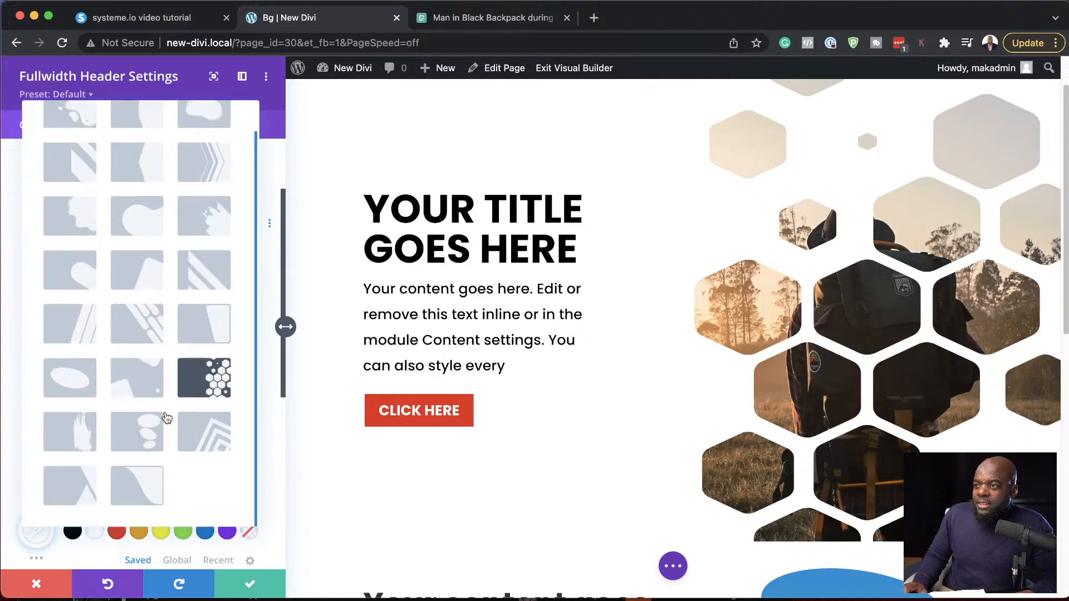
left_click(79, 486)
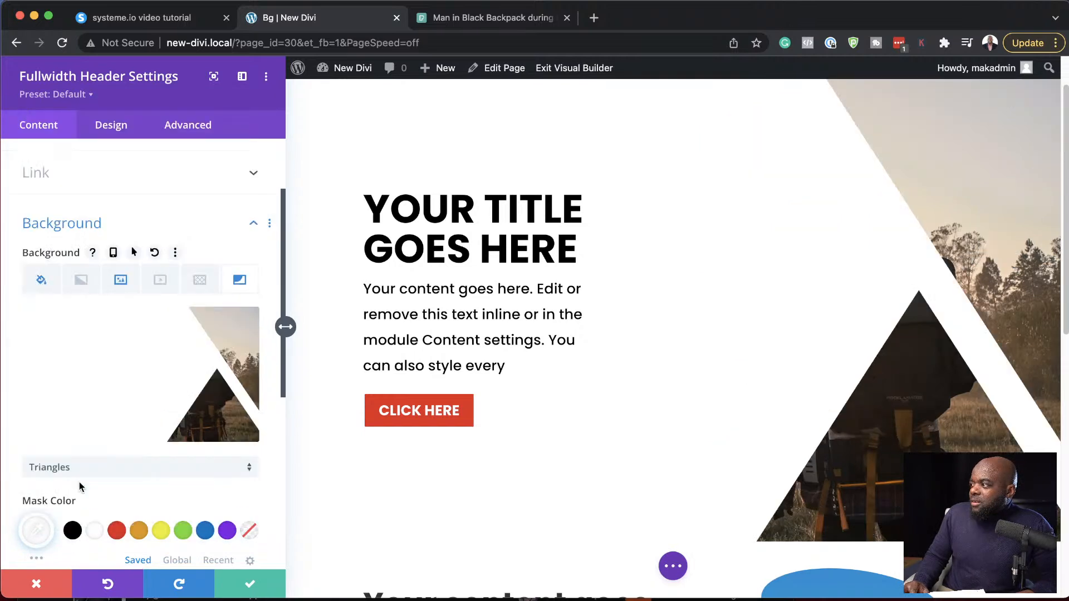
- Set the header's background mask to Diagonal Lines and save the module settings
left_click(89, 471)
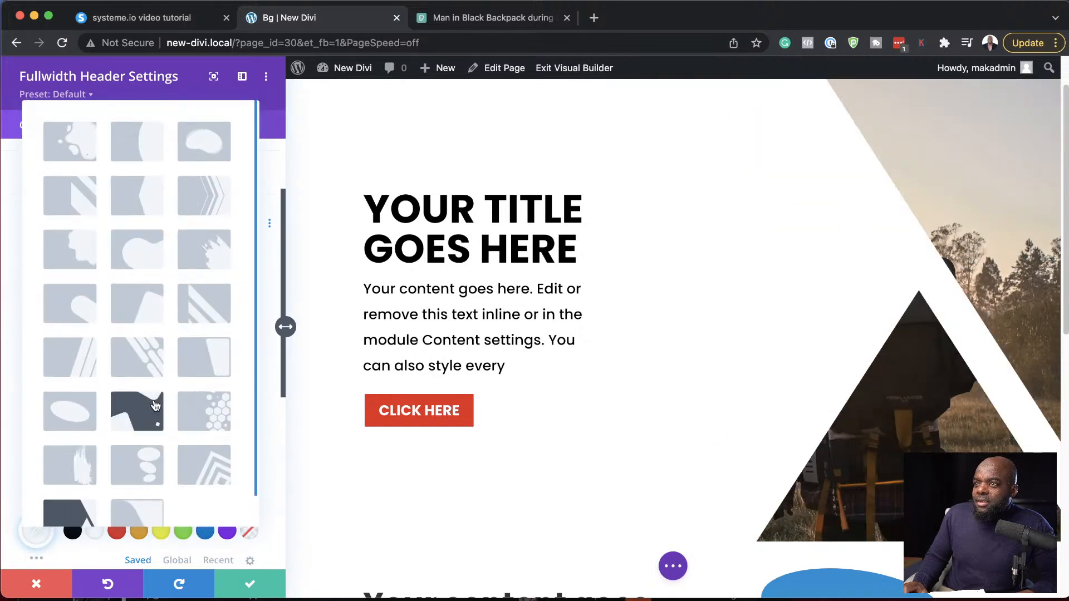
left_click(91, 366)
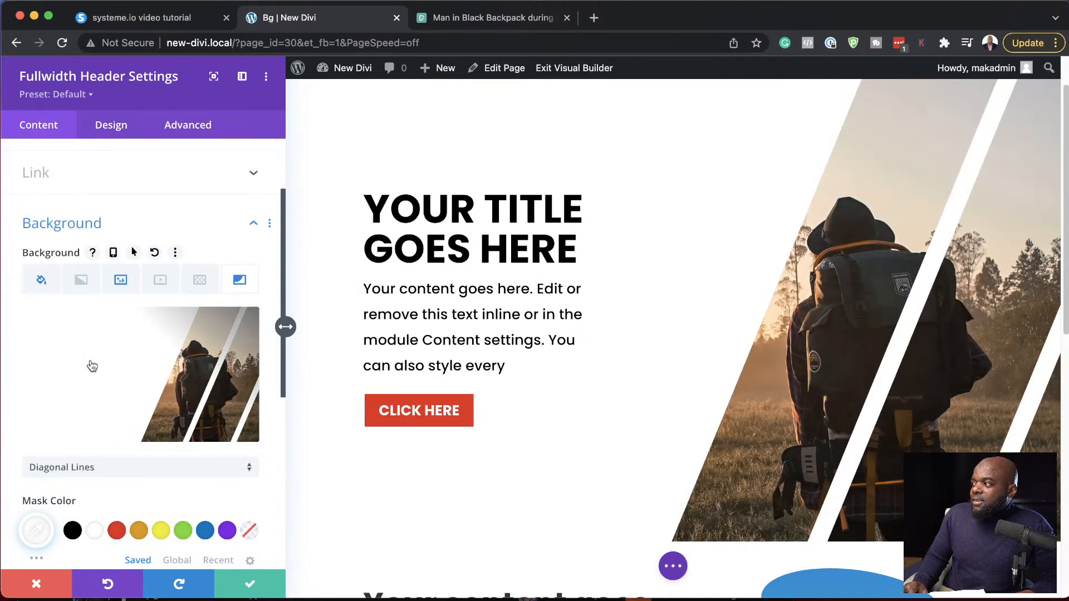
left_click(248, 584)
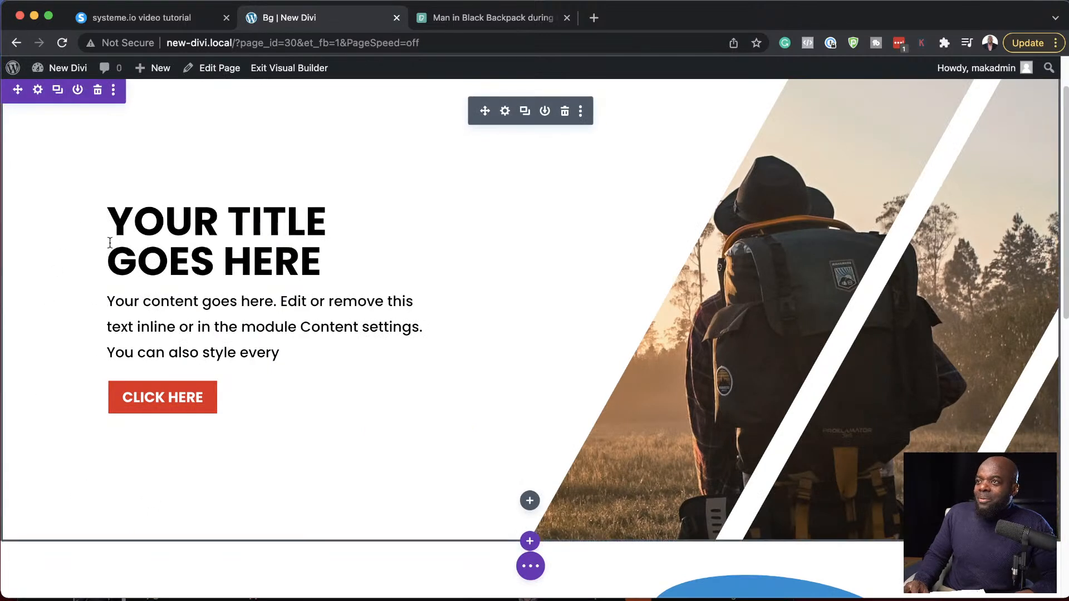
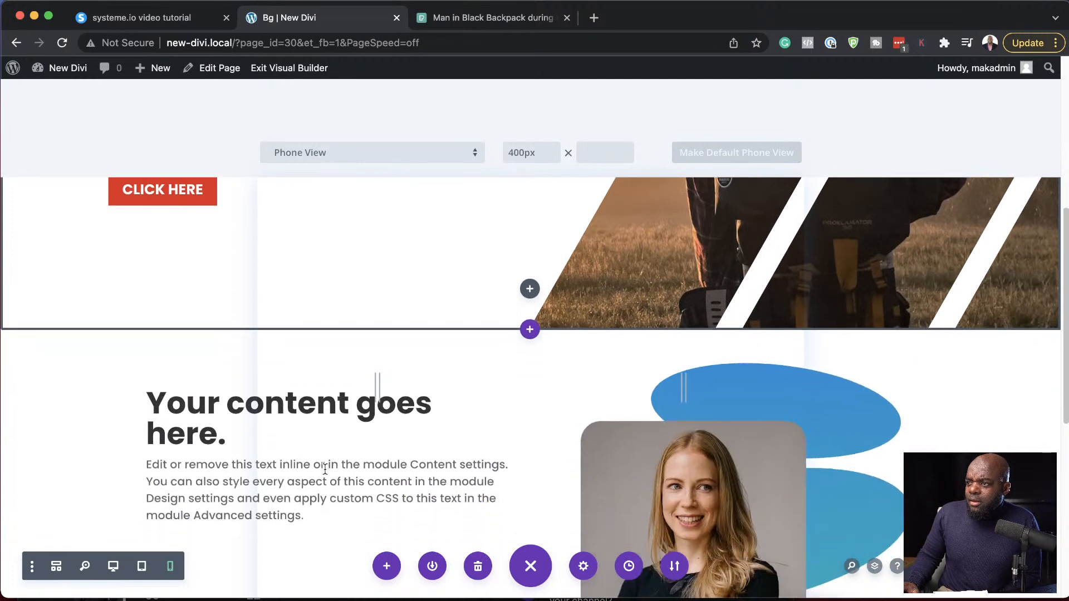
- Preview the page's header and content section in the desktop, tablet and phone views
left_click(113, 567)
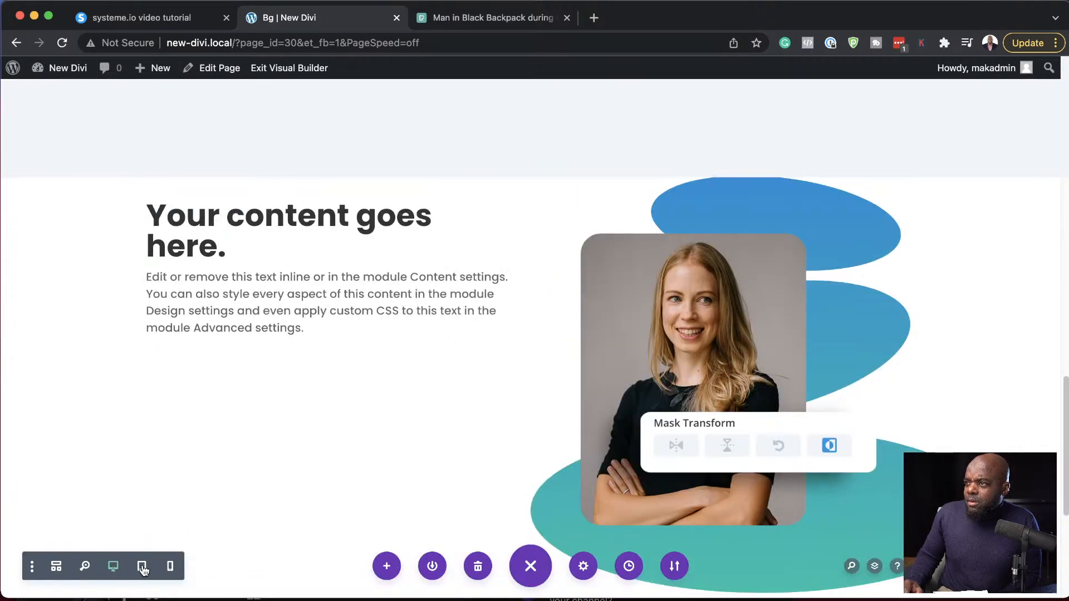
left_click(142, 567)
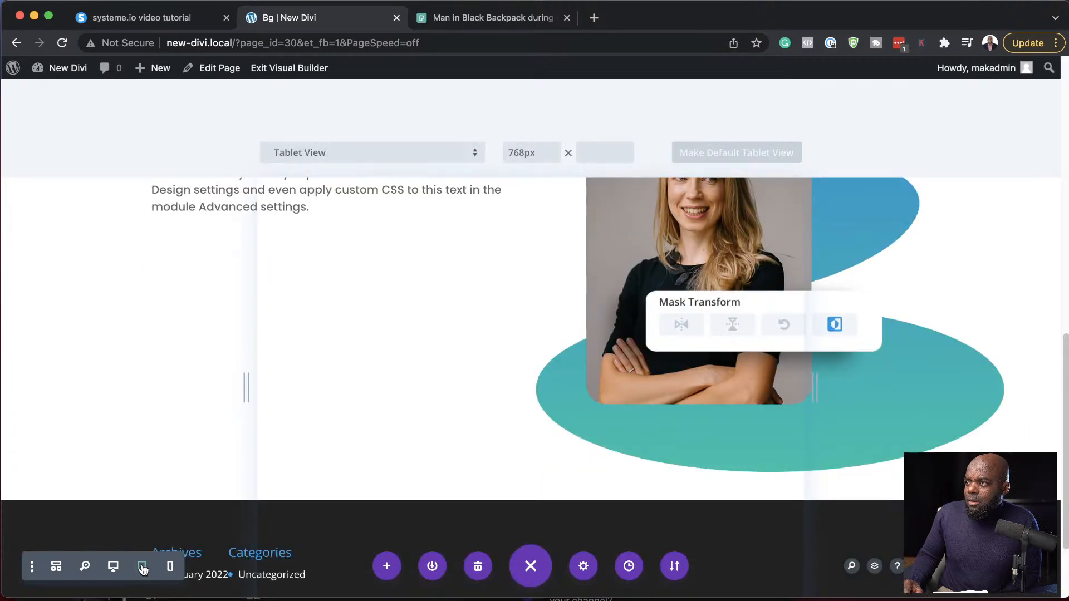
scroll(529, 381, "up", 3)
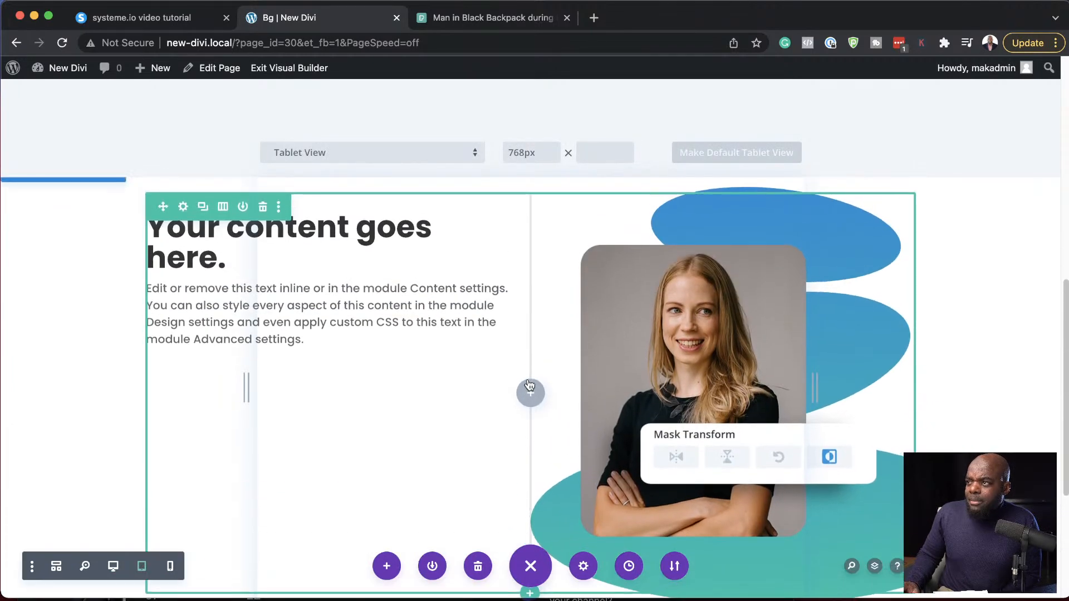
left_click(170, 567)
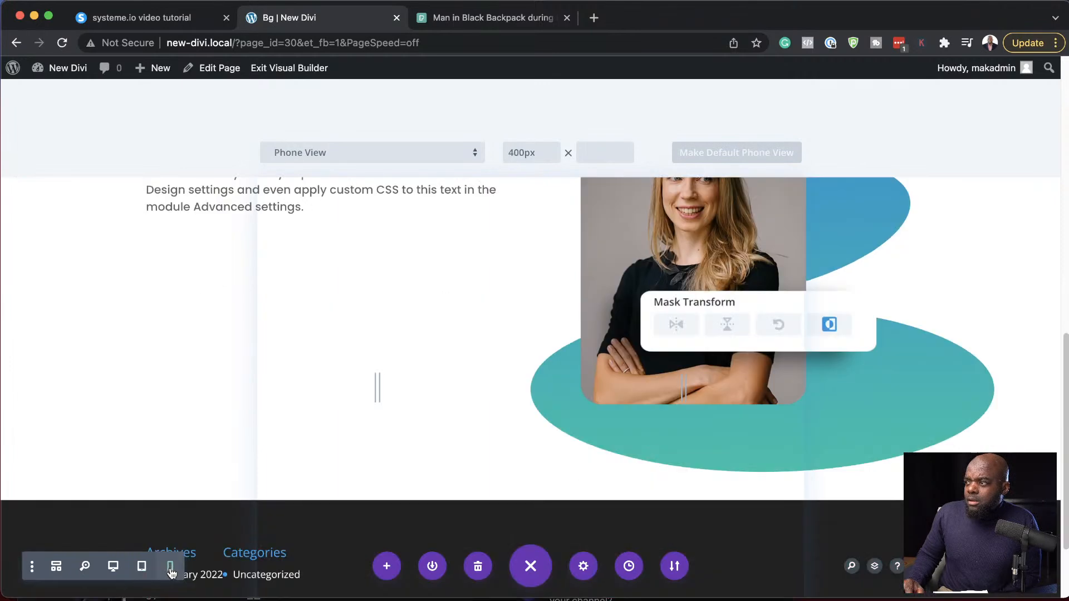
scroll(538, 390, "up", 7)
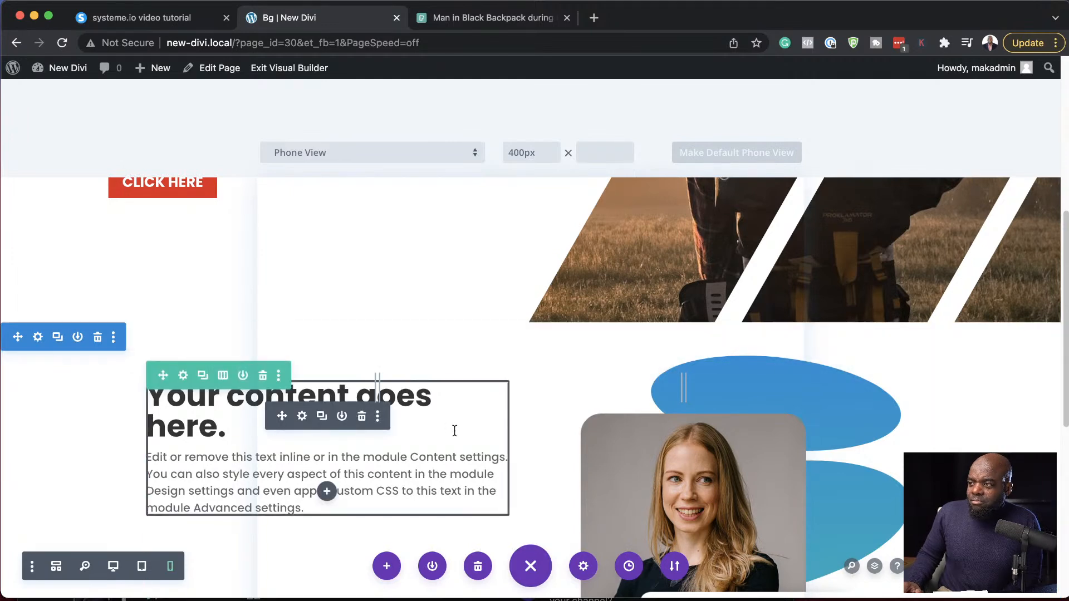
scroll(455, 432, "down", 1)
left_click(141, 566)
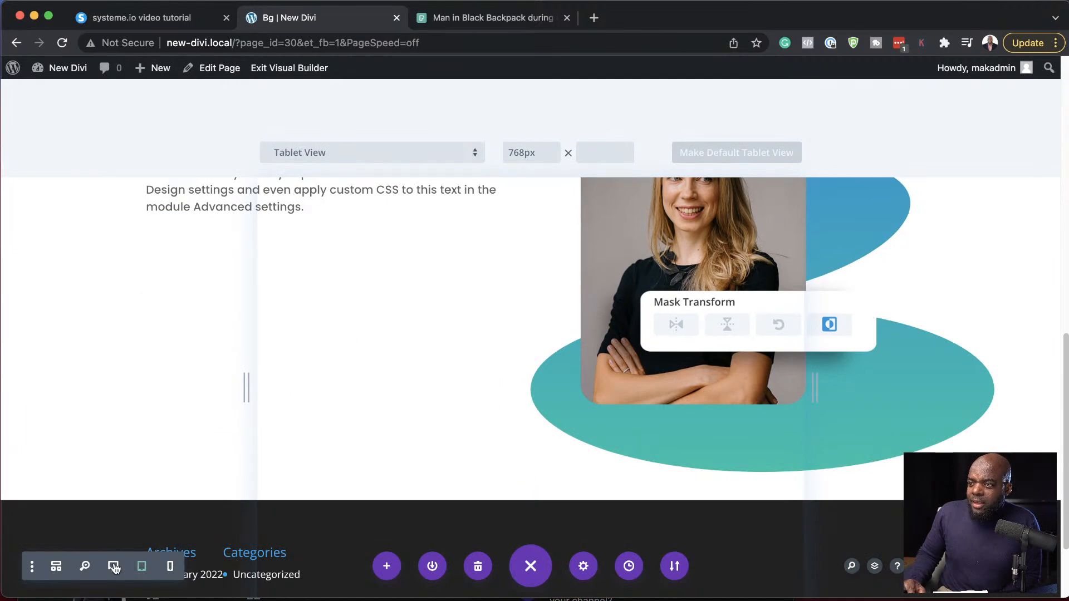
left_click(114, 566)
scroll(118, 518, "up", 10)
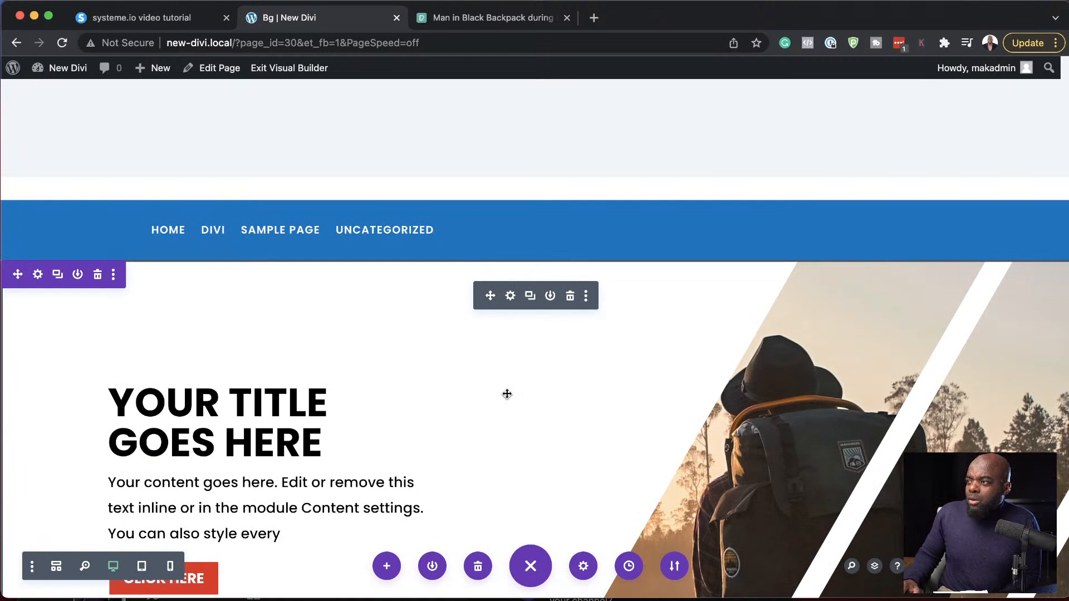
- Reload the page in the visual builder and restore the unsaved browser backup
left_click(64, 43)
left_click(598, 244)
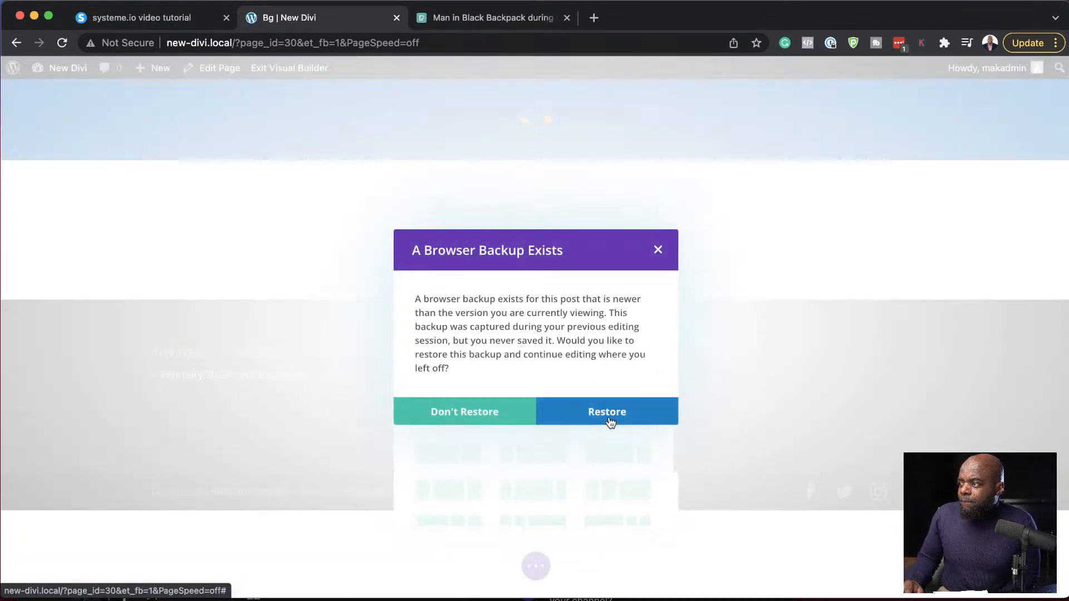
left_click(610, 418)
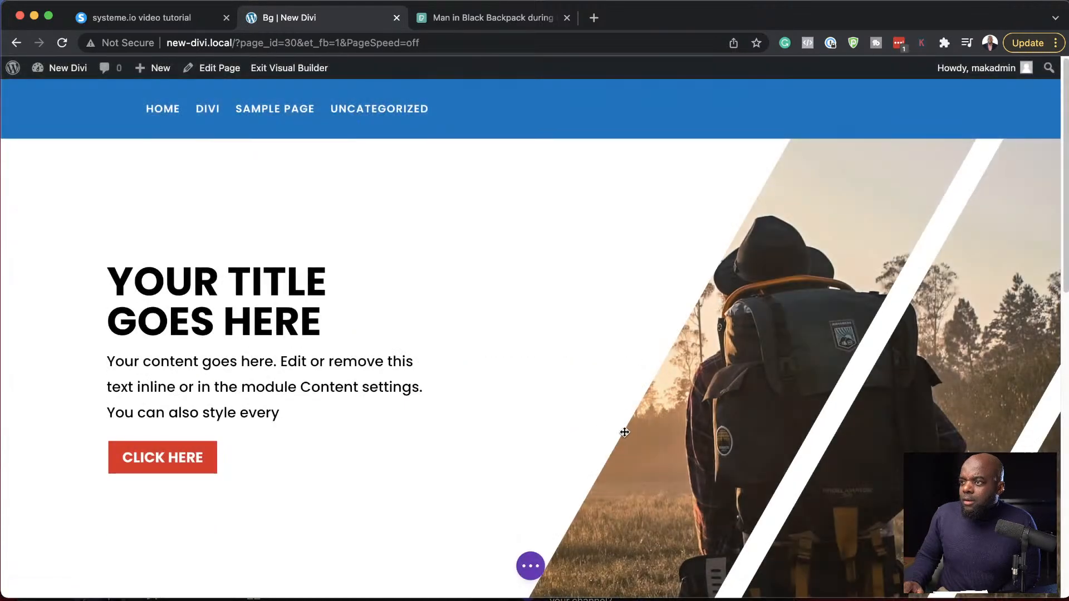
- Check the design options of the second column in the "Your content goes here" row, then close the row settings
scroll(625, 432, "down", 10)
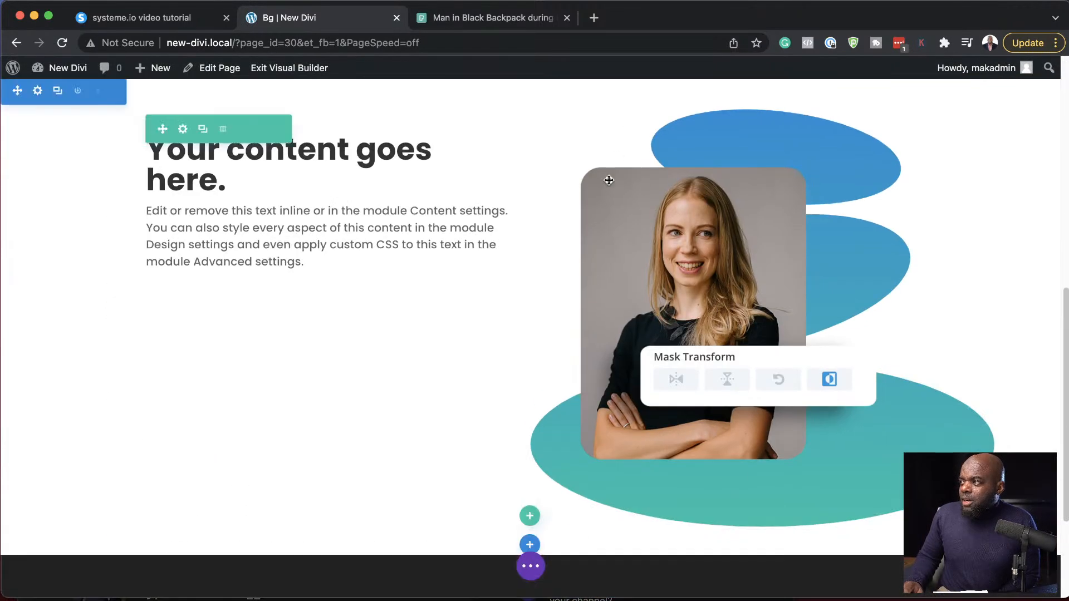
left_click(183, 129)
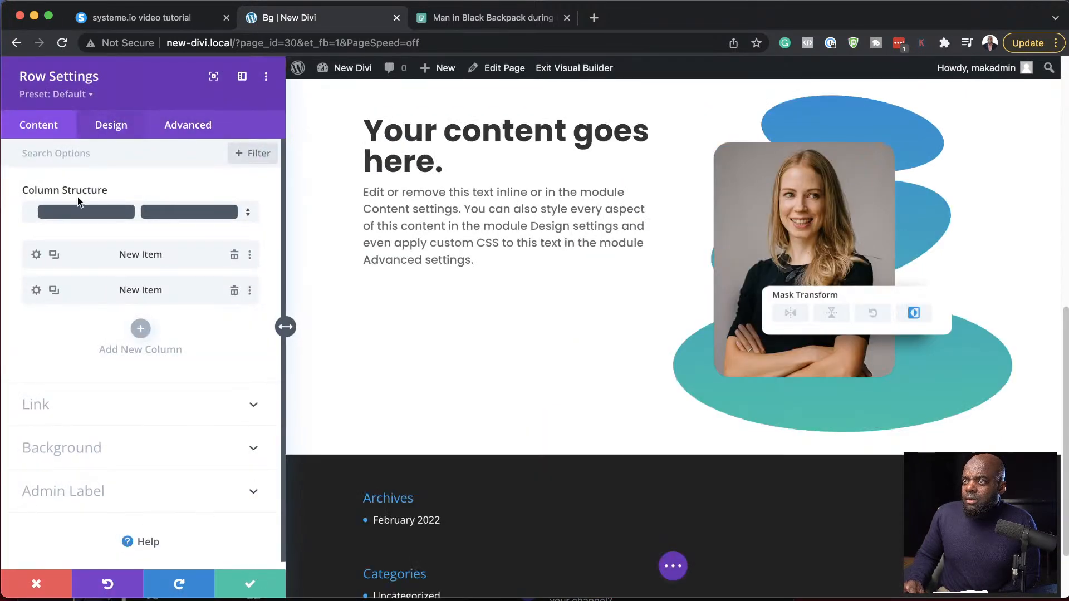
left_click(36, 290)
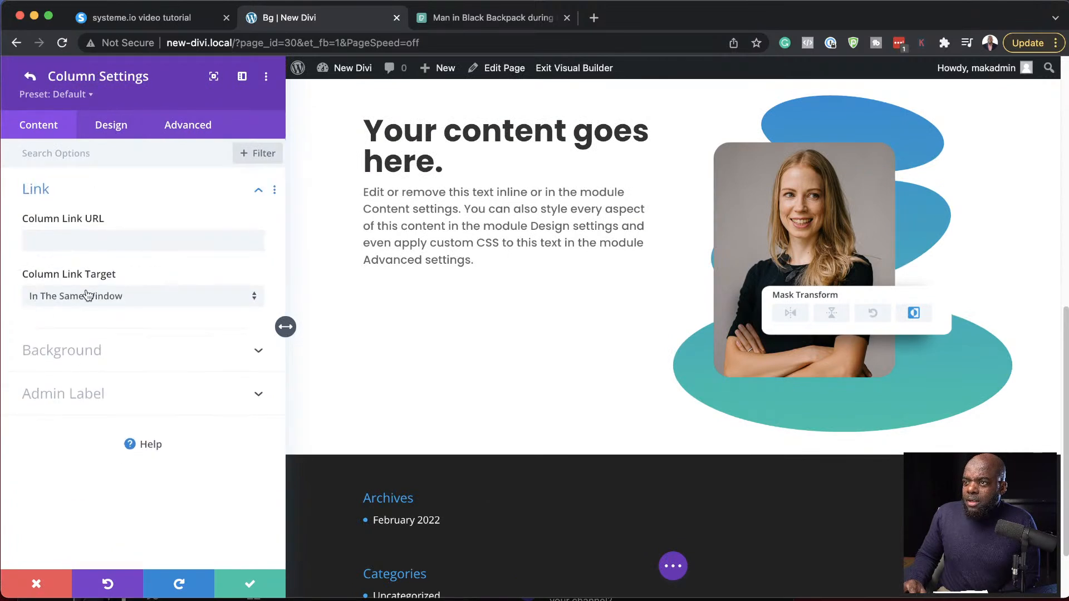
left_click(126, 128)
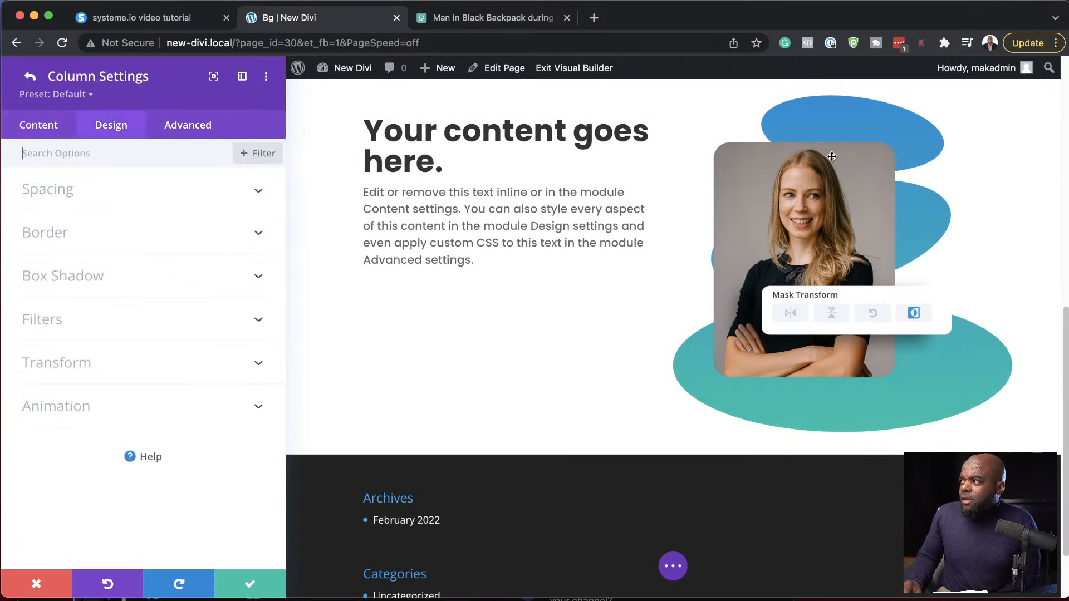
left_click(250, 583)
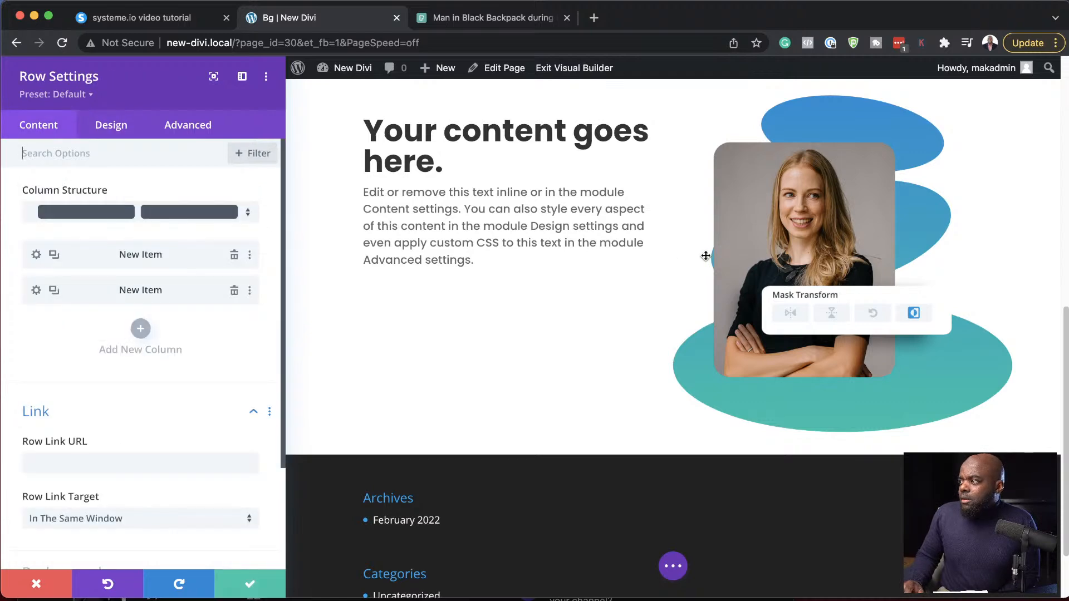
left_click(252, 584)
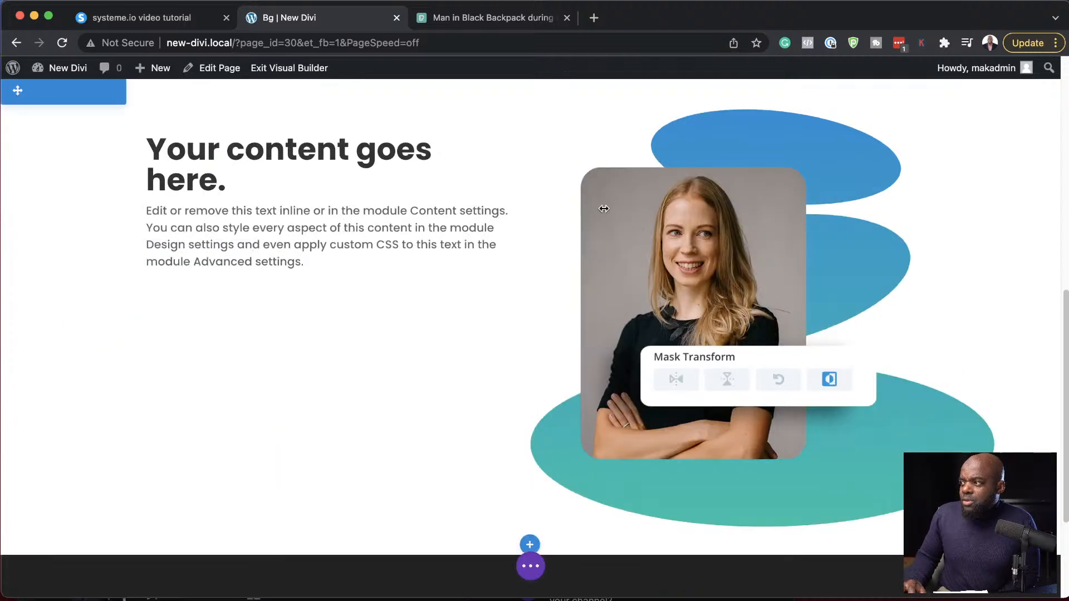
- Inspect the woman's image alignment for tablet and phone in its design settings, then discard the image settings
left_click(708, 170)
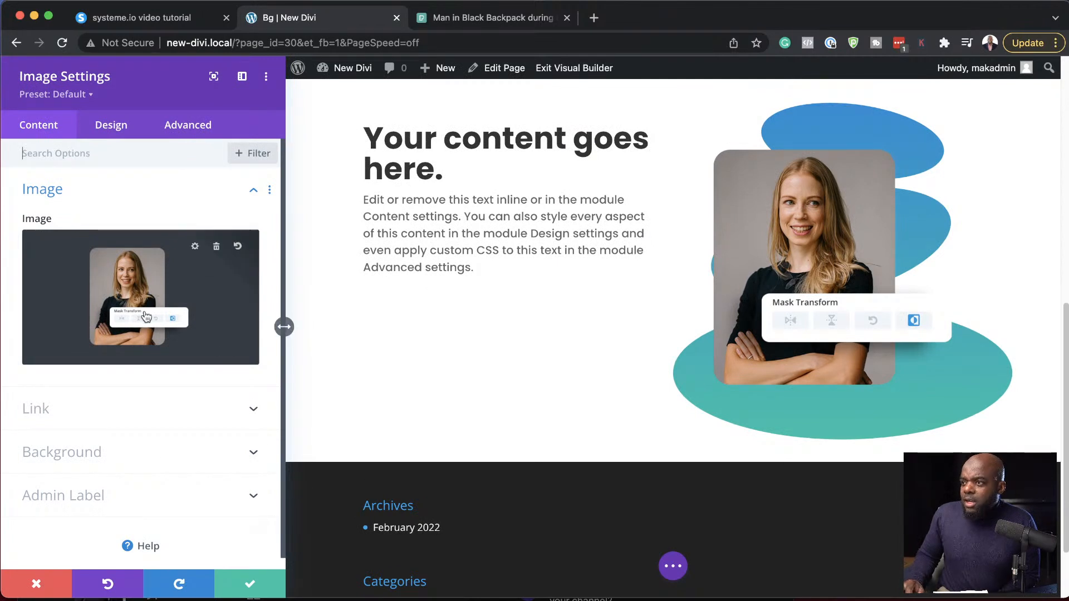
left_click(114, 125)
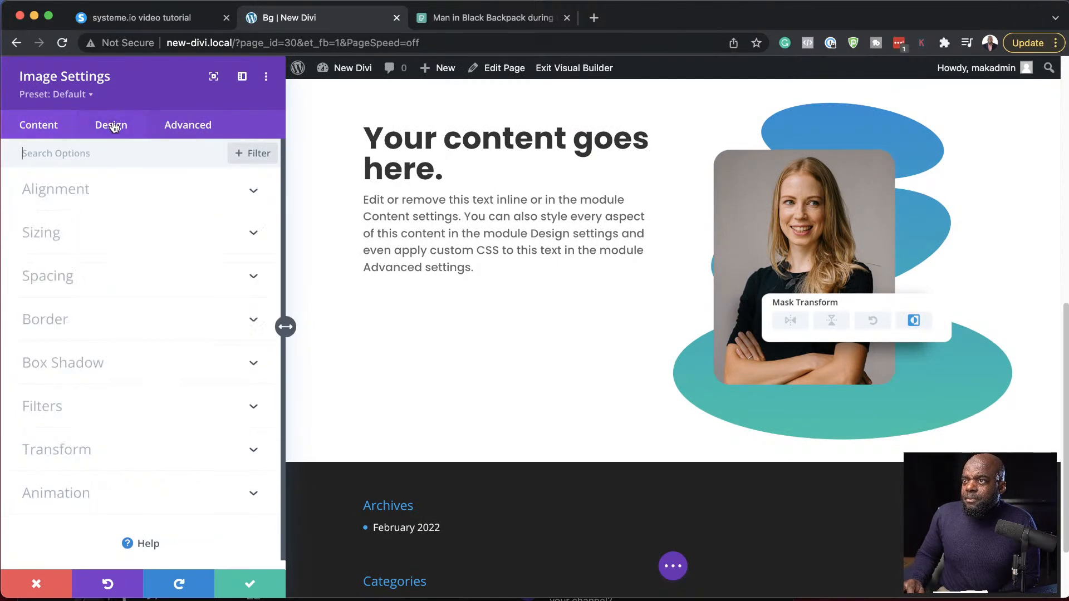
left_click(78, 195)
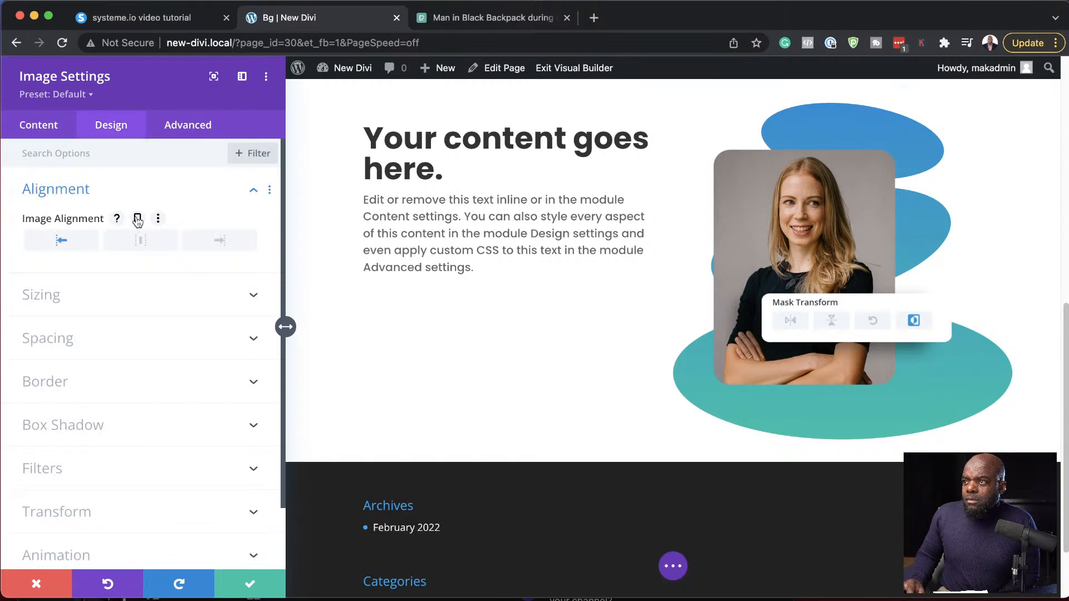
left_click(138, 218)
left_click(141, 249)
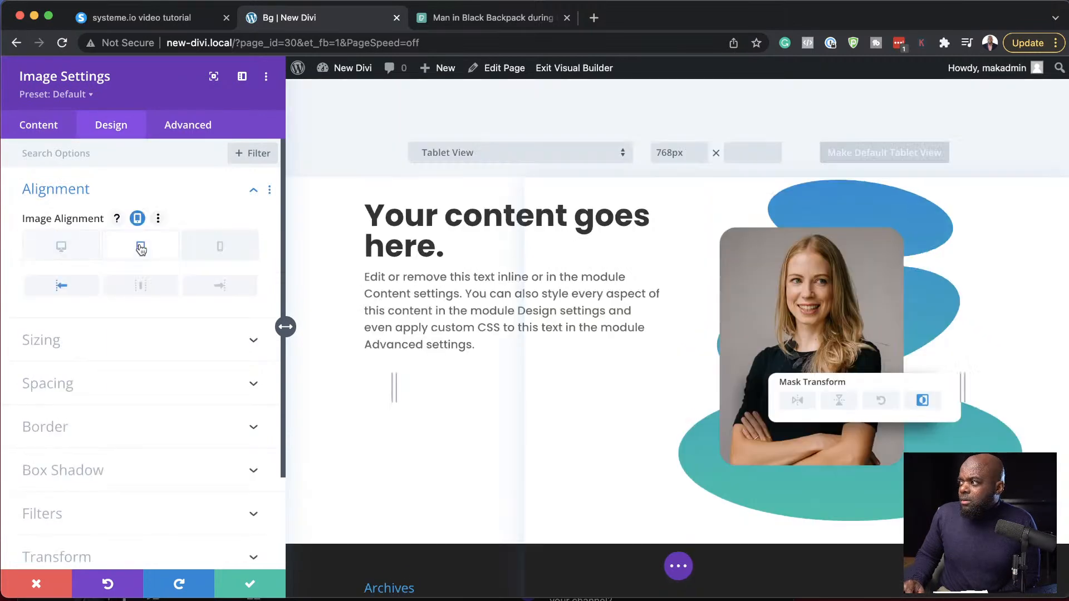
scroll(662, 388, "up", 4)
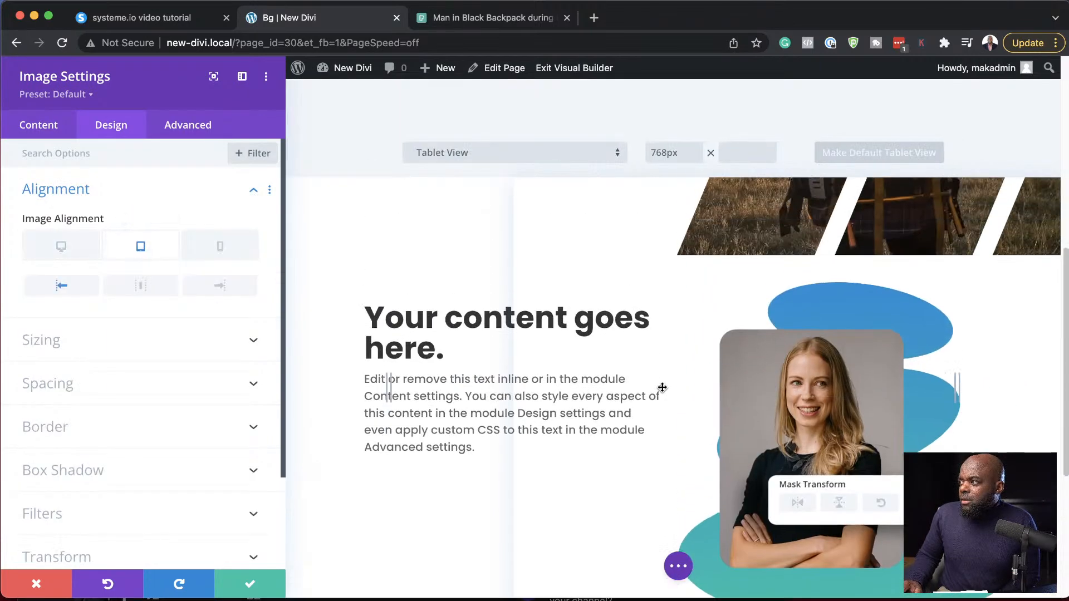
left_click(221, 248)
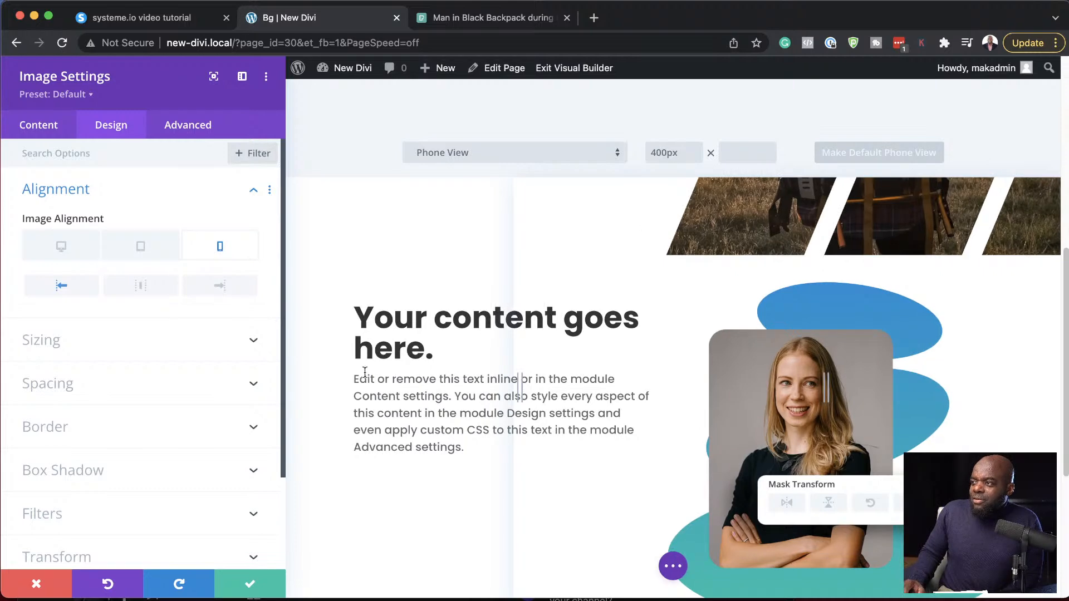
scroll(363, 372, "up", 4)
scroll(464, 334, "down", 10)
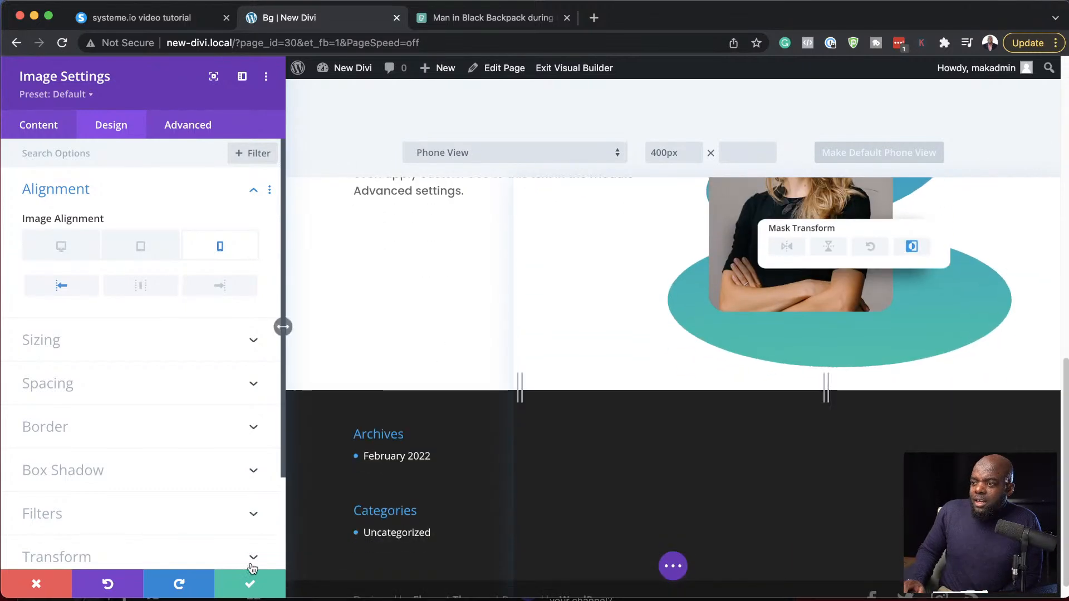
left_click(36, 583)
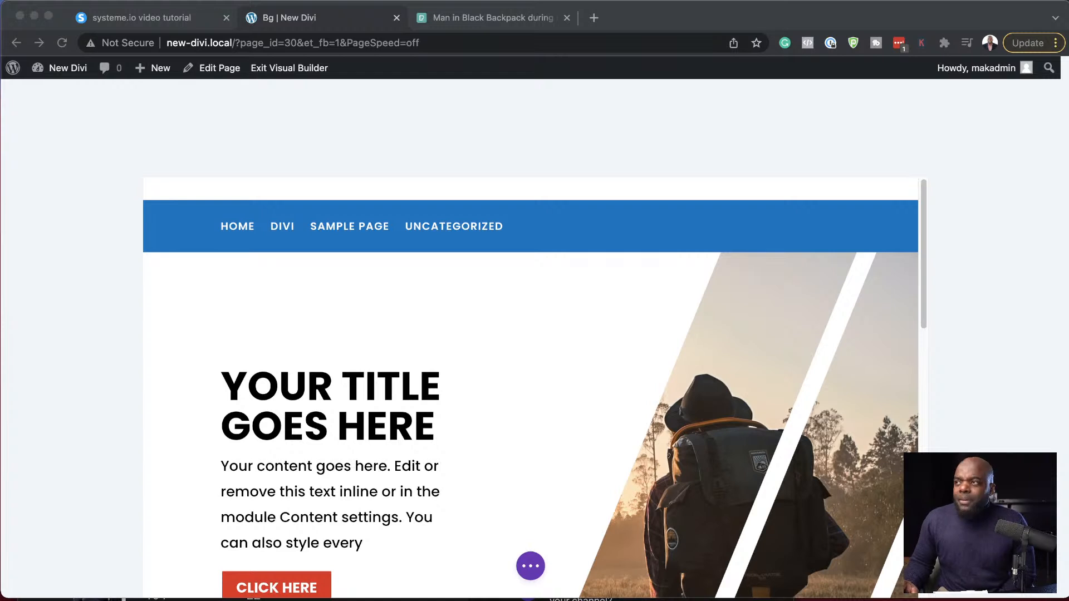
left_click(442, 43)
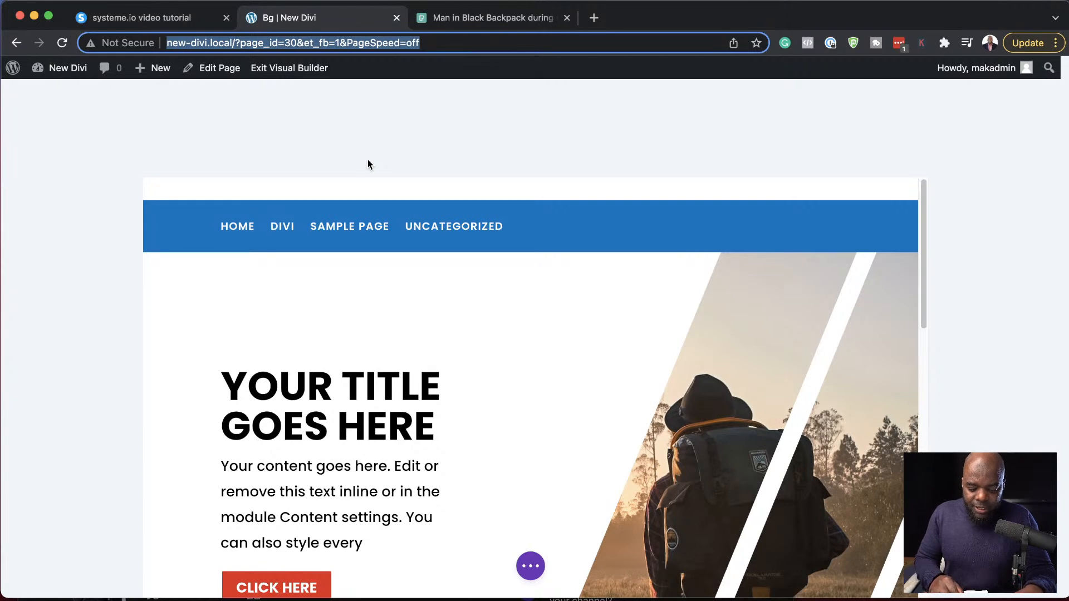
type("divi")
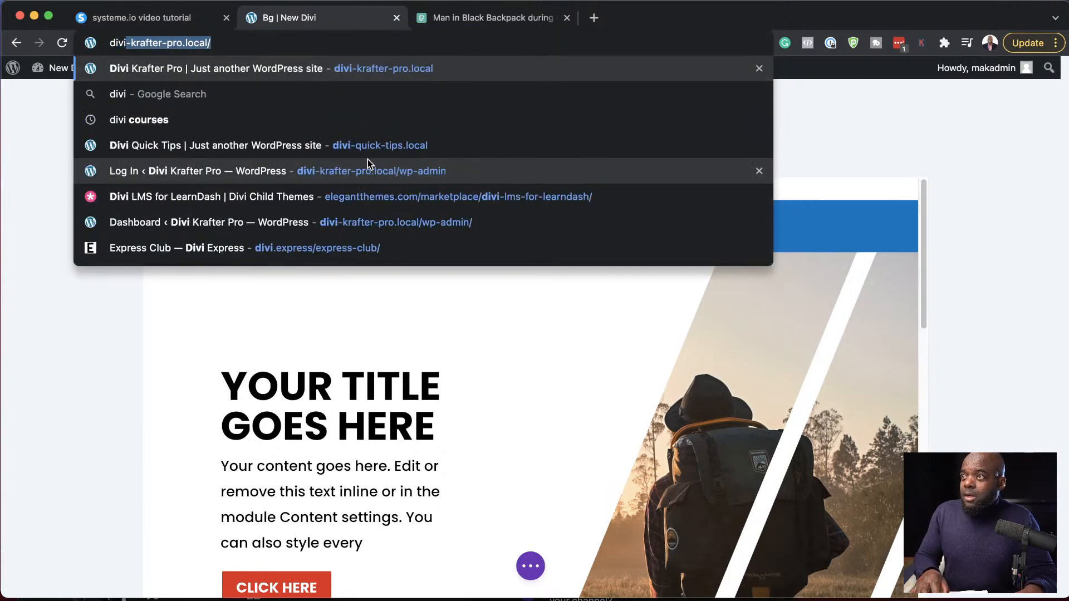
key("BackSpace")
key("BackSpace")
key("BackSpace")
key("BackSpace")
key("BackSpace")
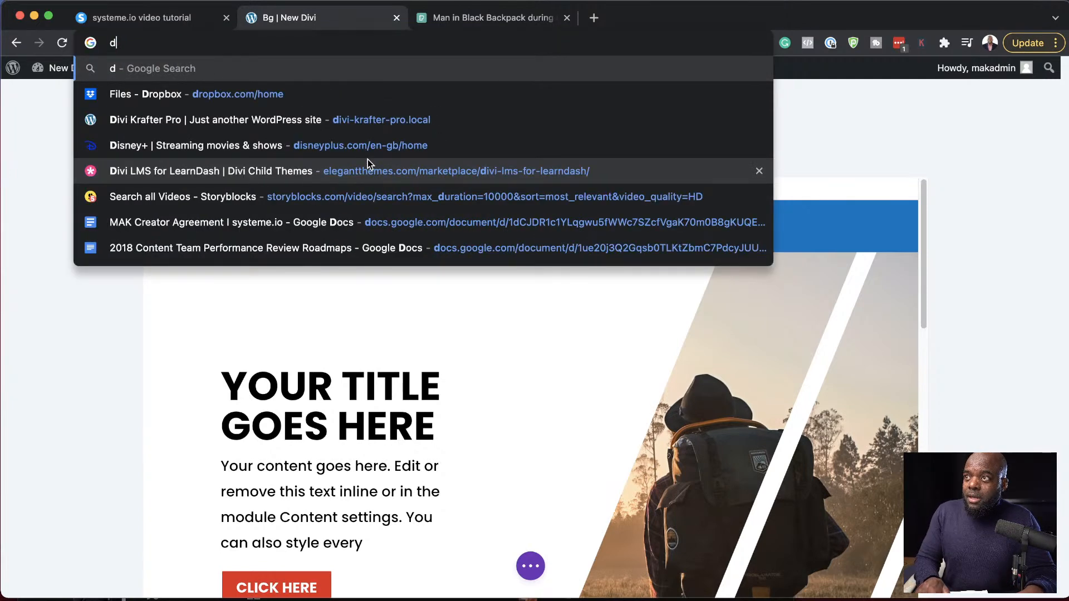
- Go to the Divi Marketplace at elegantthemes.com/marketplace, leaving the page builder without saving
type("elegantthemes.com")
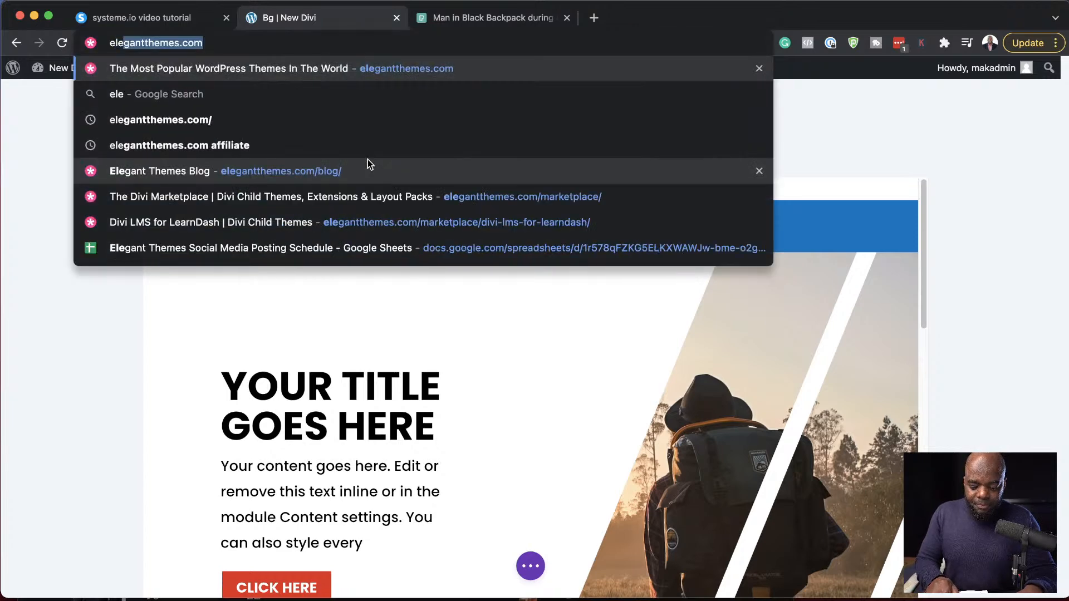
key("Right")
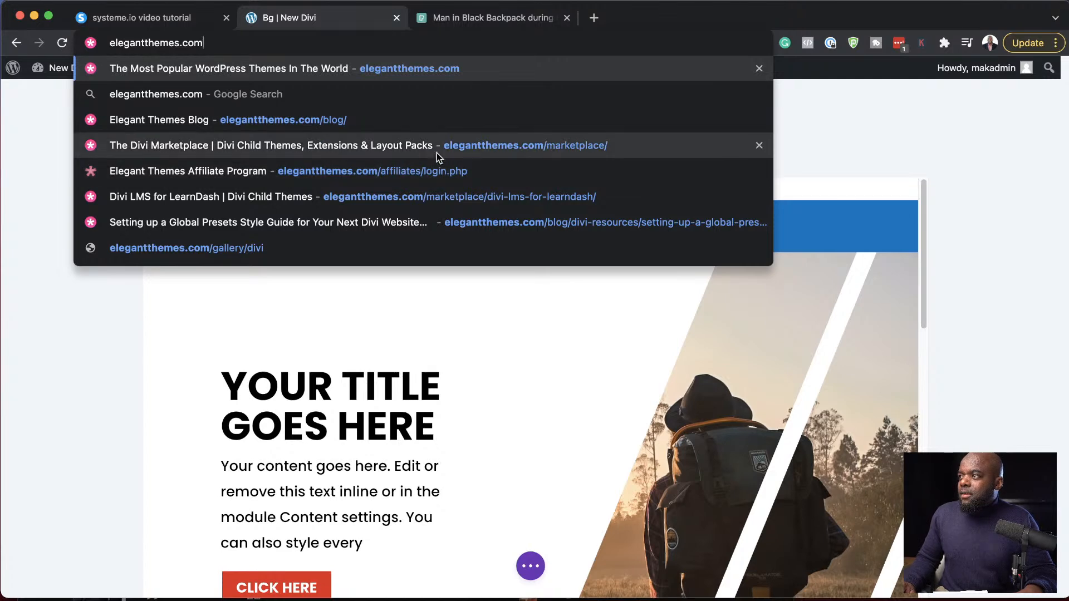
left_click(466, 149)
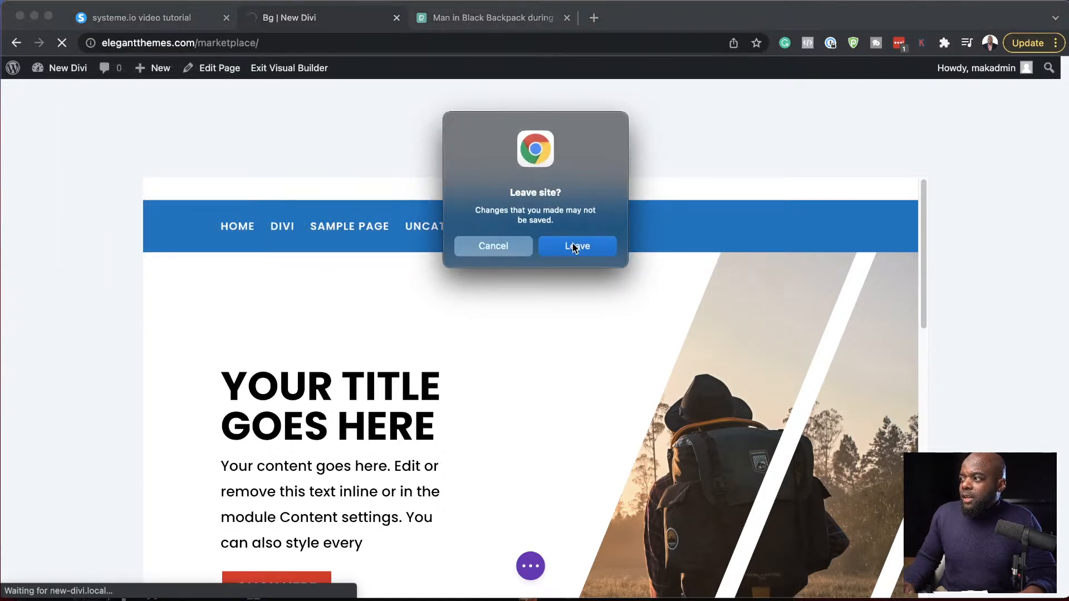
left_click(575, 247)
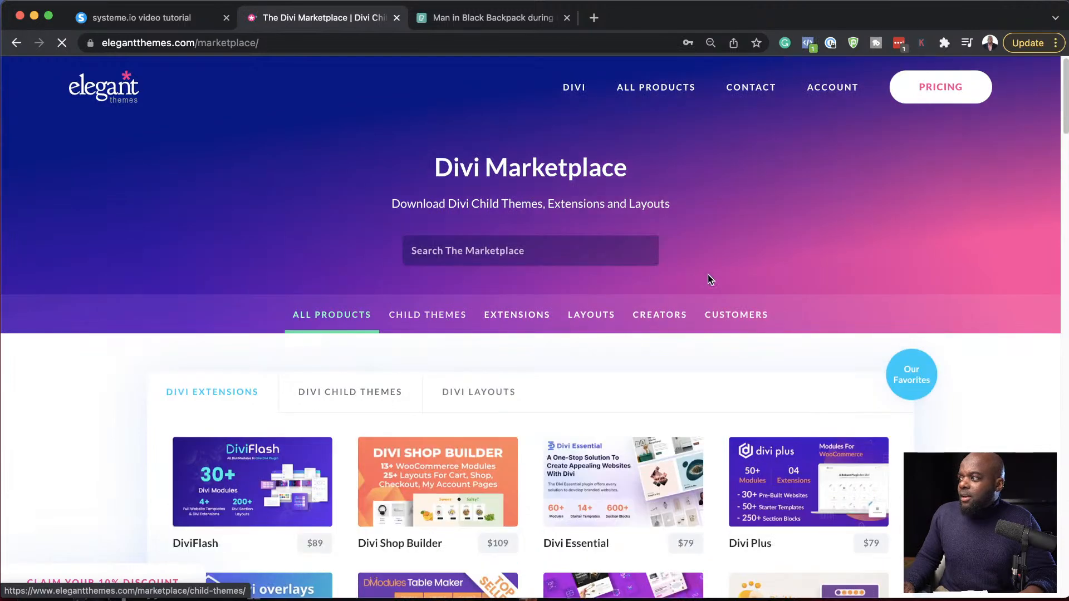
- Search the marketplace for "hotpot" and open the Divi Hotspot extension's product page to view its details
left_click(543, 252)
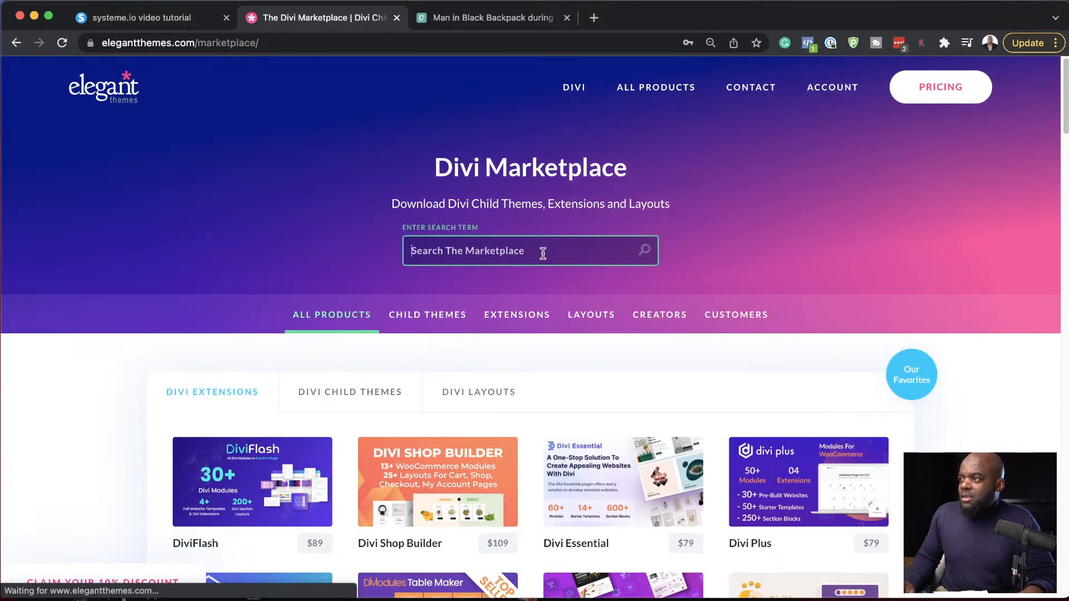
type("hot")
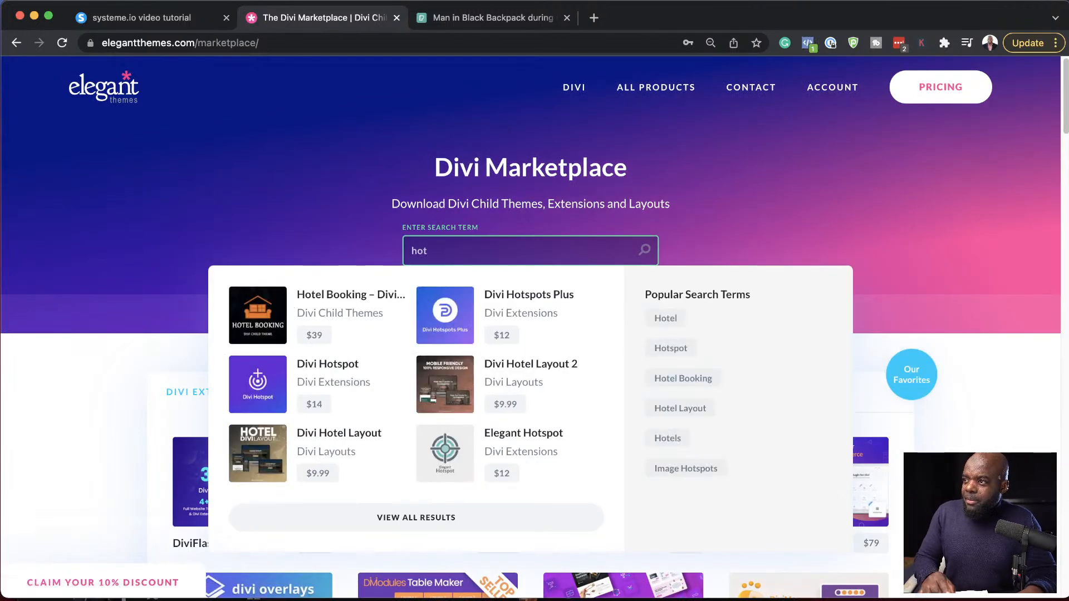
type("pot")
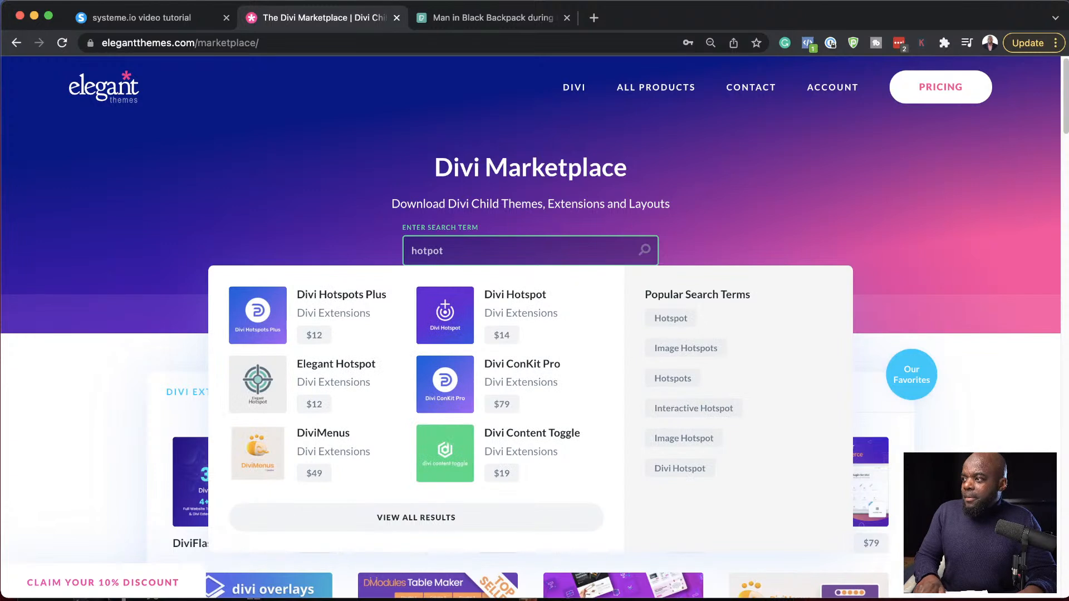
left_click(462, 312)
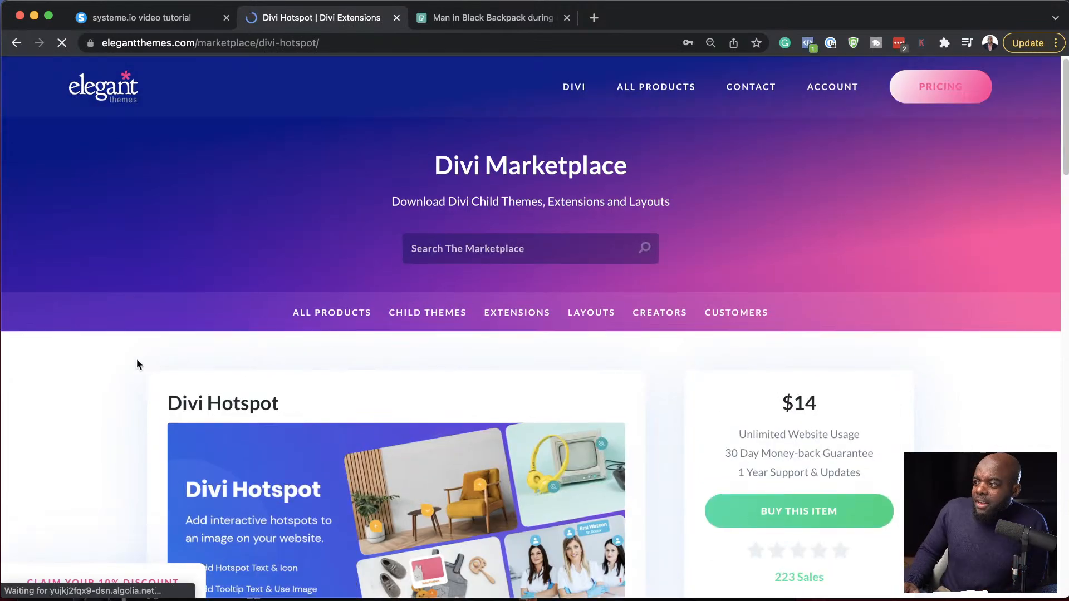
scroll(136, 359, "down", 3)
scroll(136, 364, "down", 1)
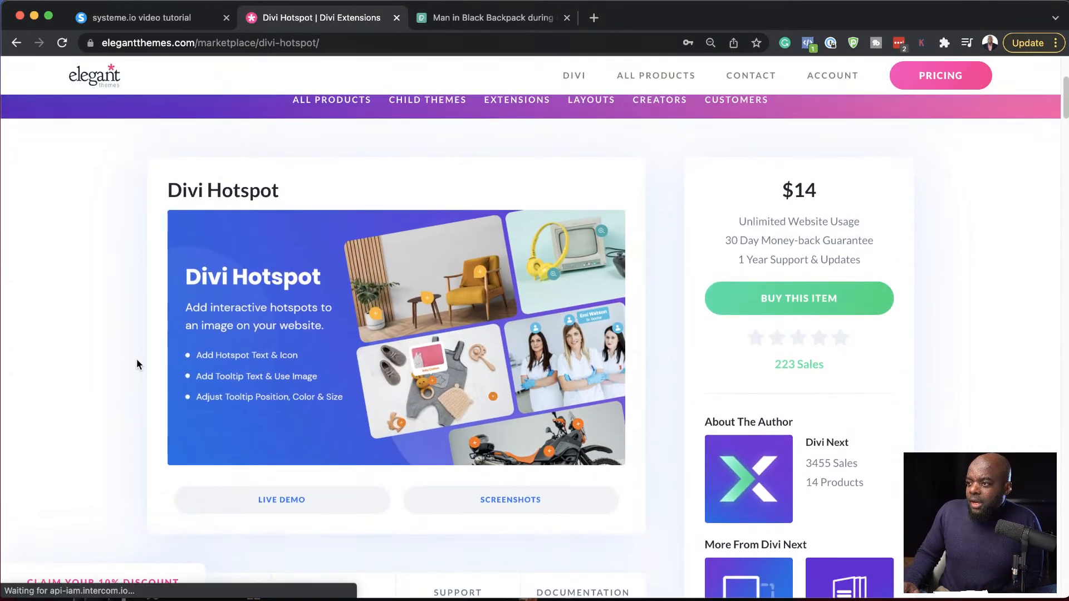
- Open the Divi Hotspot extension's live demo and look through its demo header layouts
left_click(297, 500)
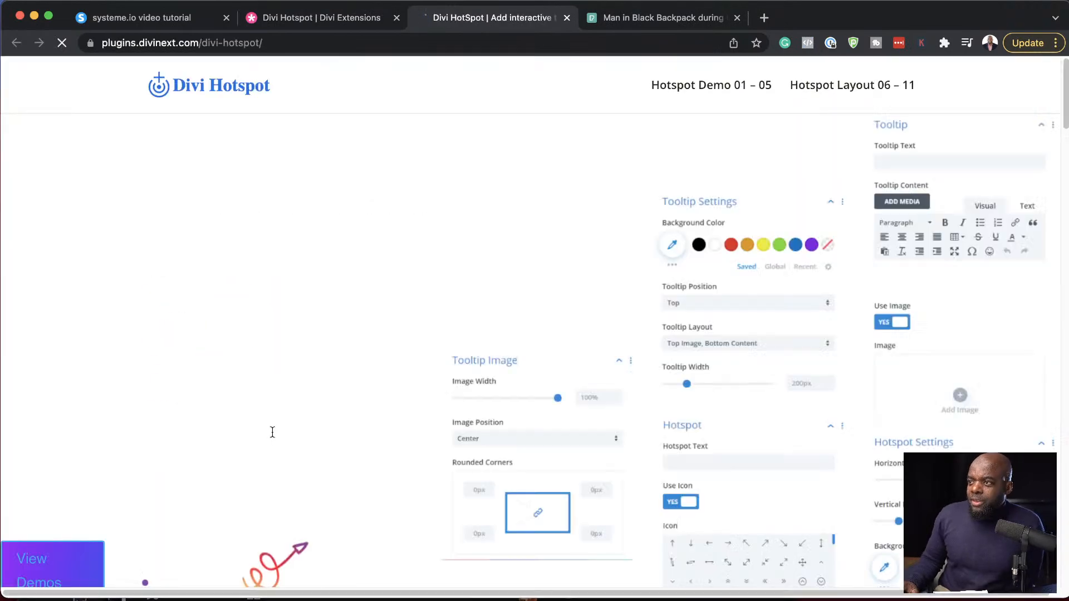
scroll(453, 389, "down", 5)
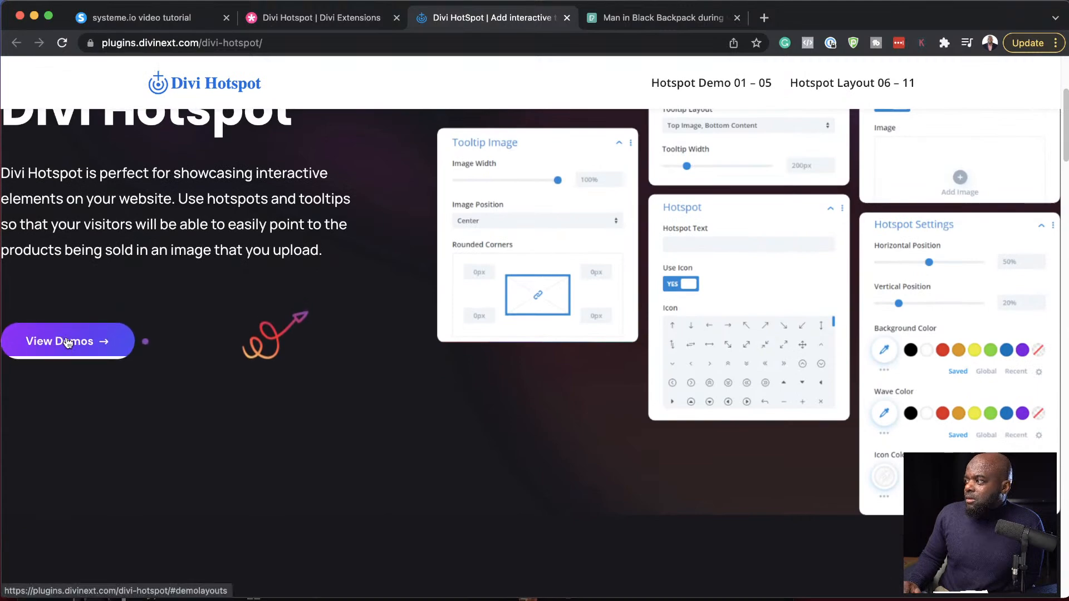
left_click(53, 354)
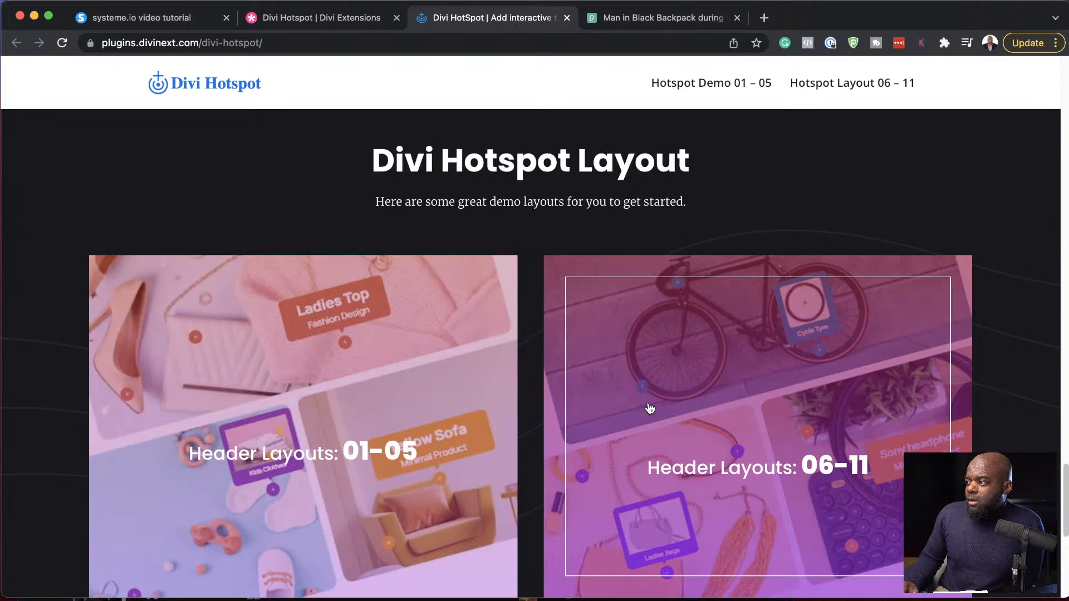
scroll(649, 408, "down", 10)
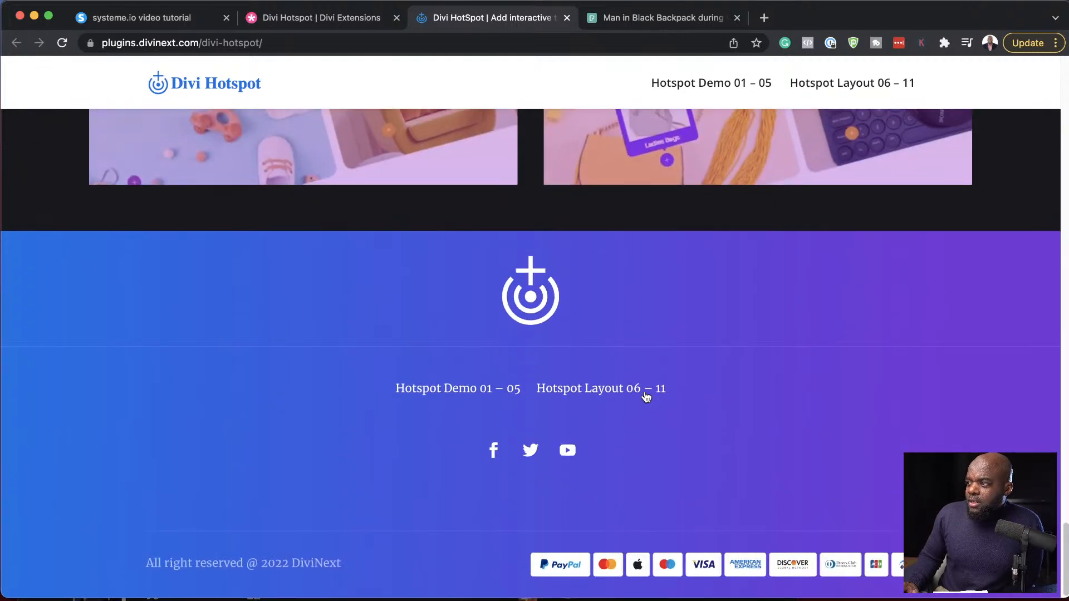
- Examine the tooltip and hotspot examples on the team, clothing, headphone and sofa images, then return to the Divi Hotspot marketplace page
scroll(653, 366, "up", 15)
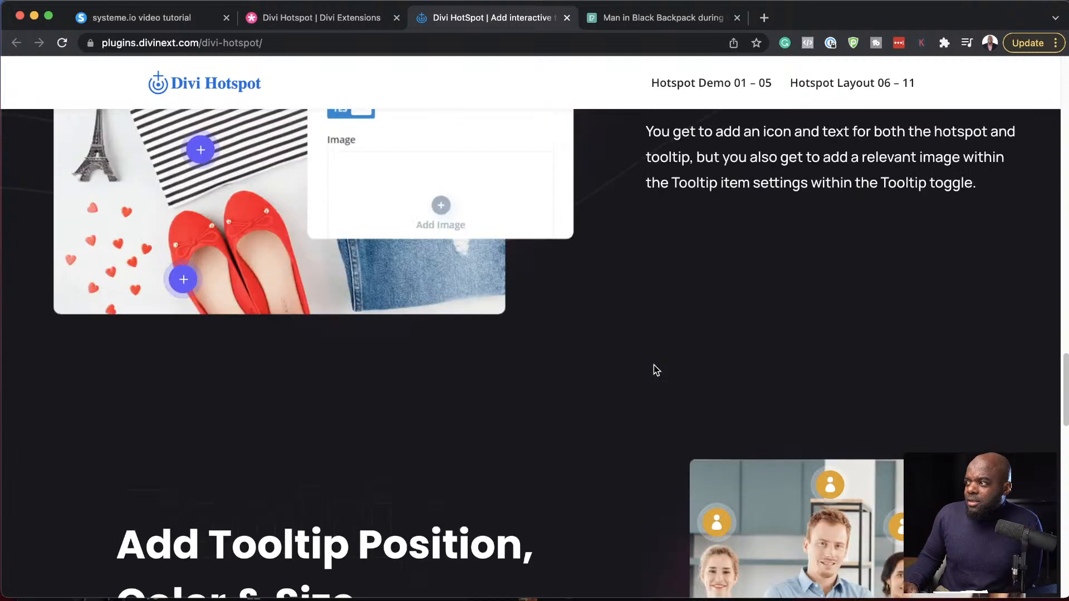
scroll(850, 460, "down", 2)
mouse_move(721, 429)
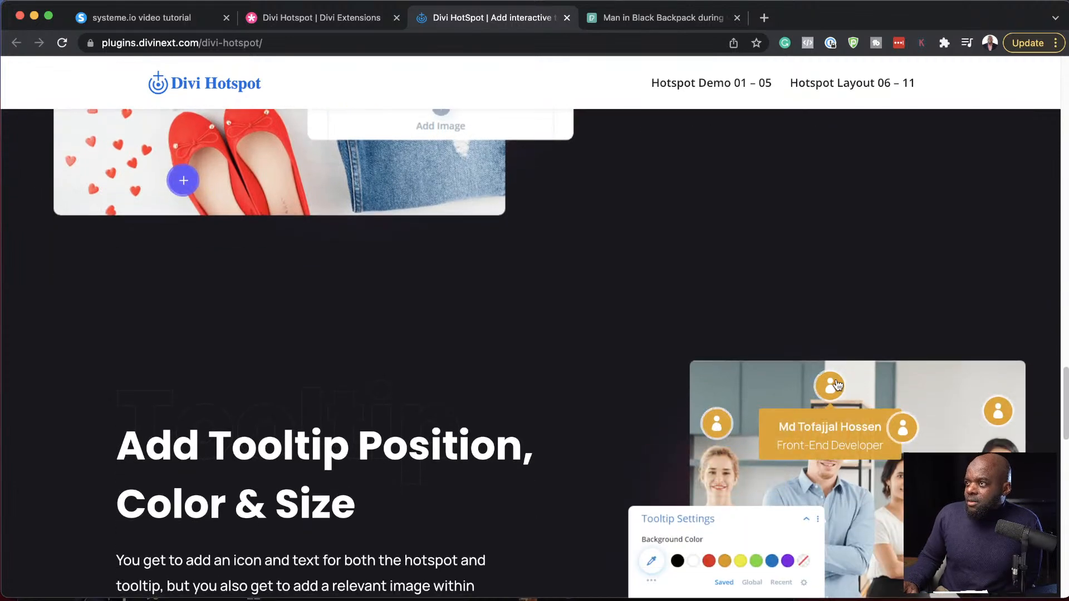
scroll(420, 331, "up", 4)
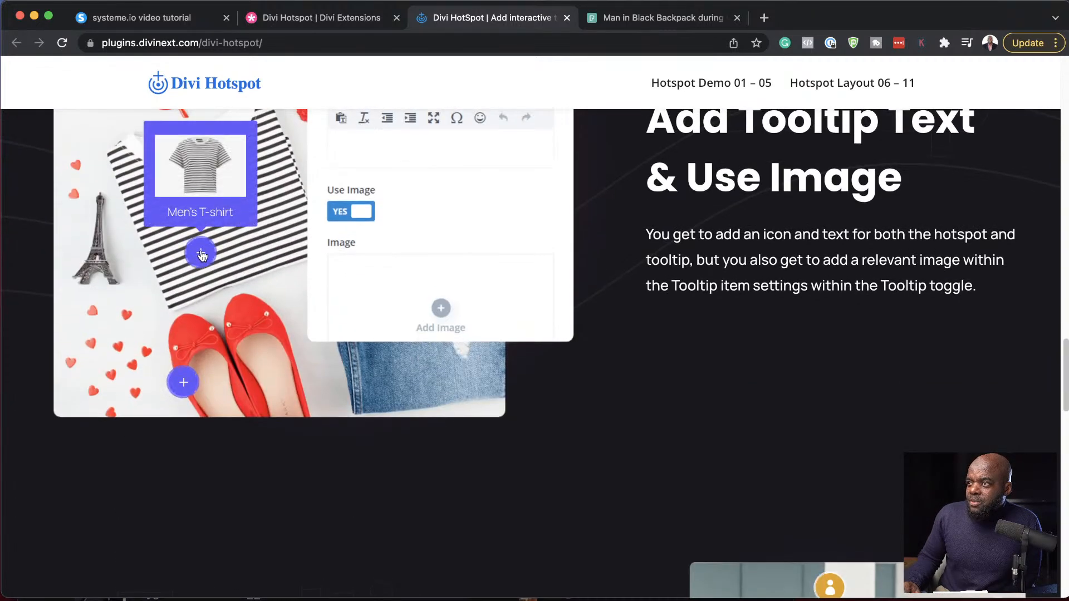
mouse_move(185, 384)
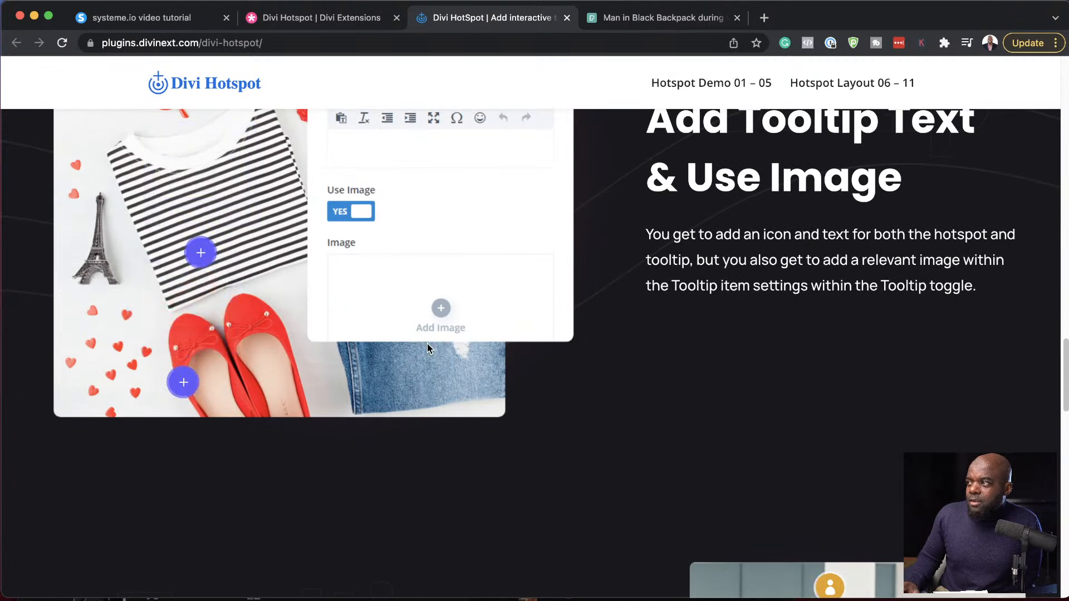
scroll(426, 343, "up", 15)
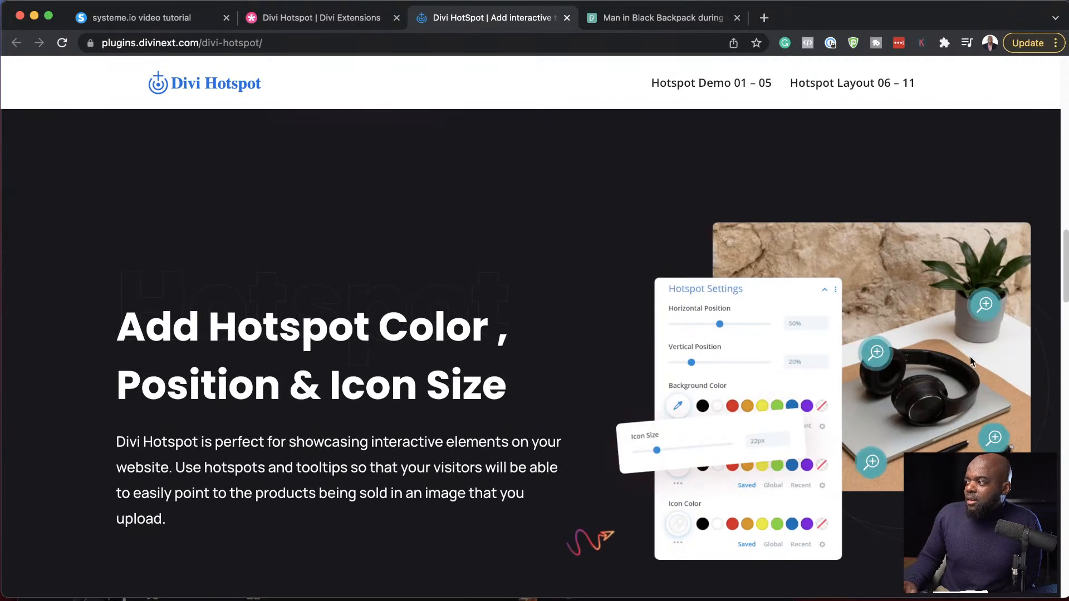
mouse_move(984, 307)
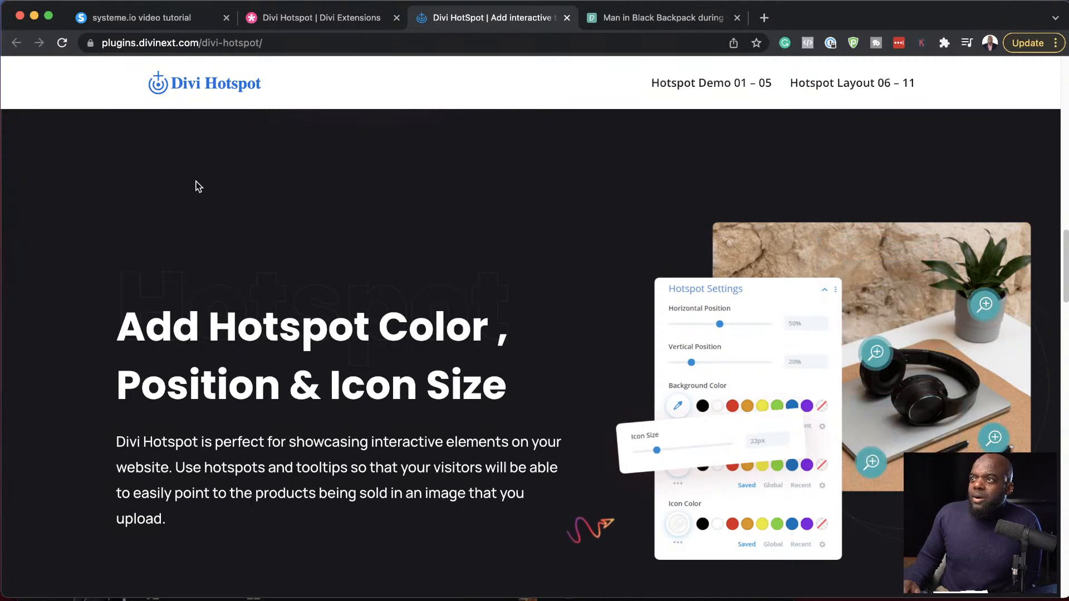
scroll(234, 150, "up", 5)
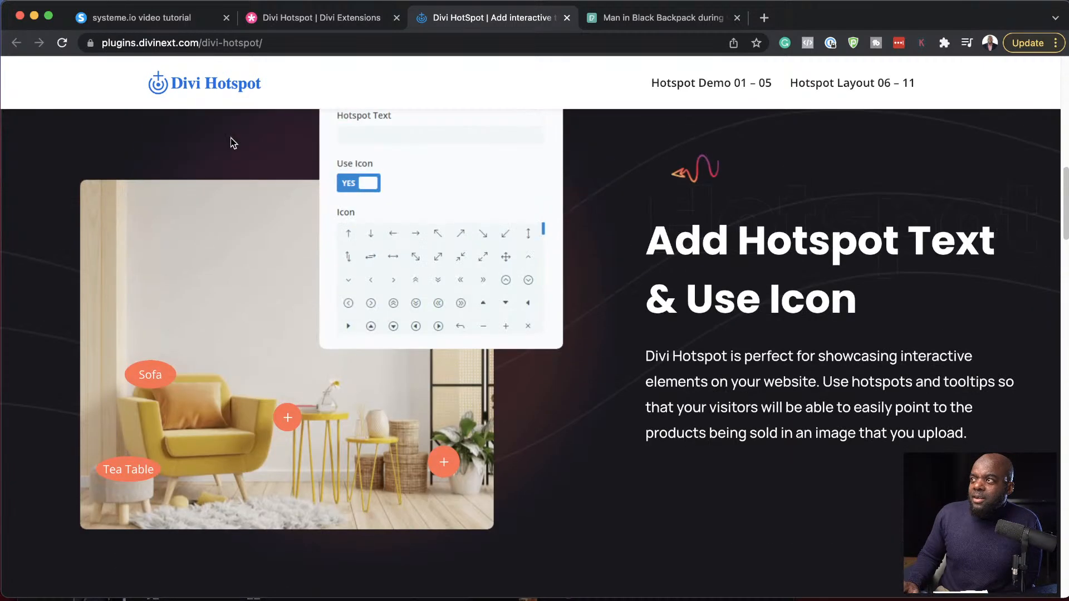
left_click(337, 20)
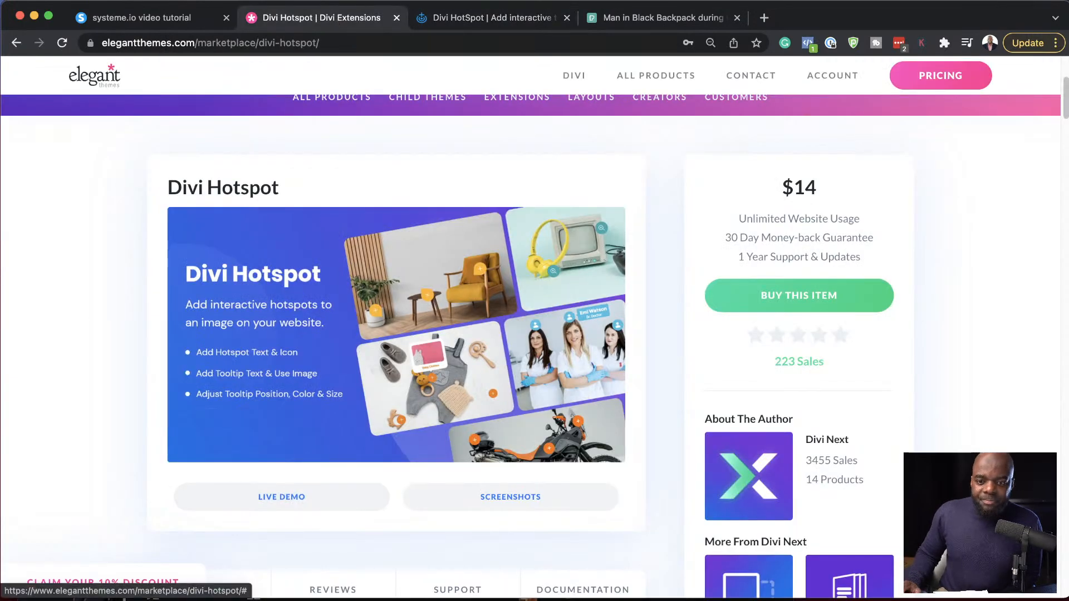